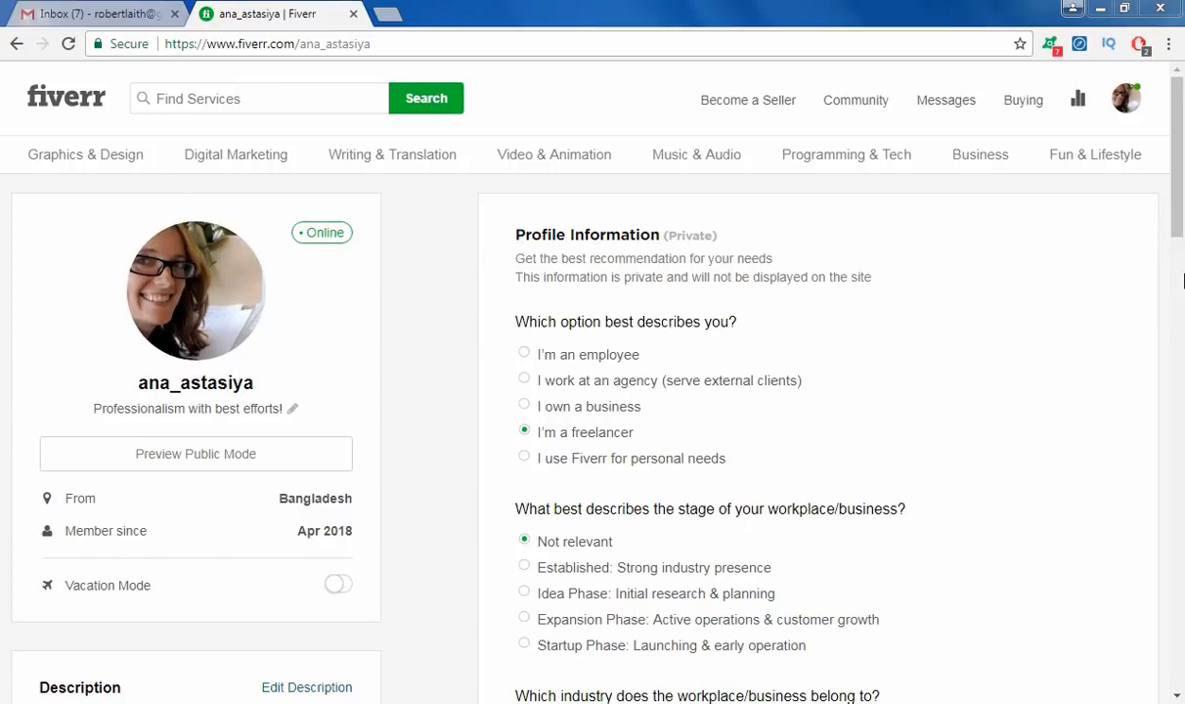
# Start creating a new gig from the seller profile page.
pyautogui.scroll(-5, 1178, 205)
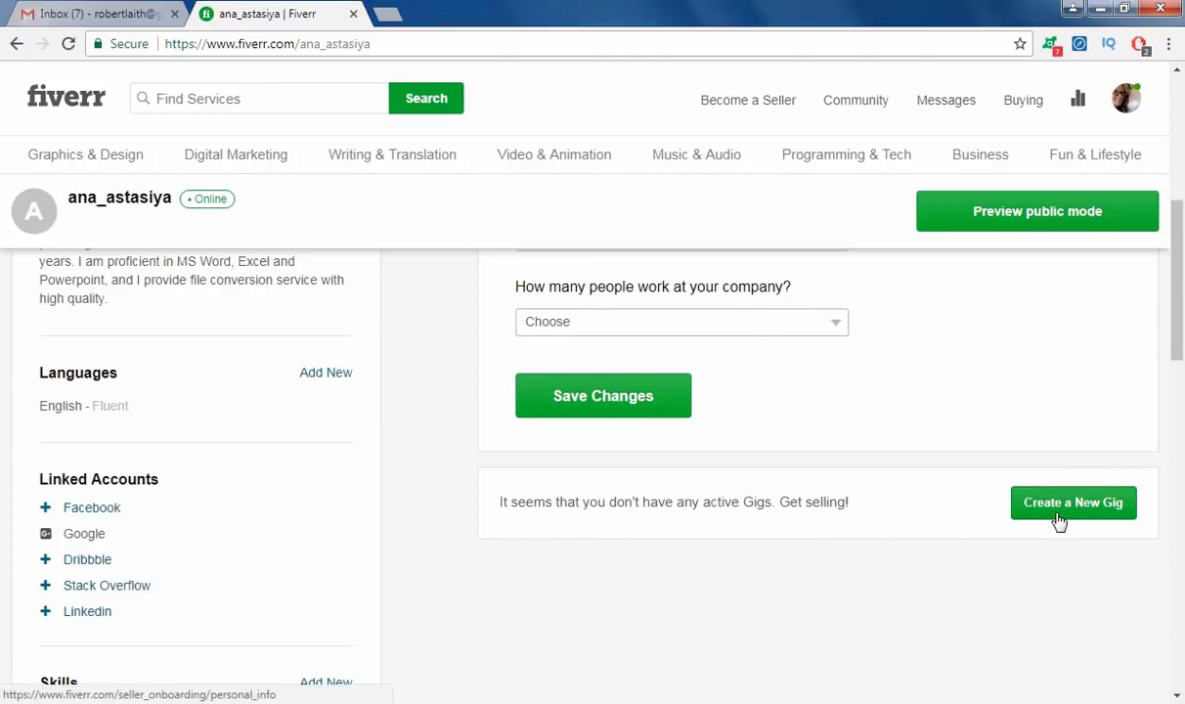
pyautogui.click(1055, 513)
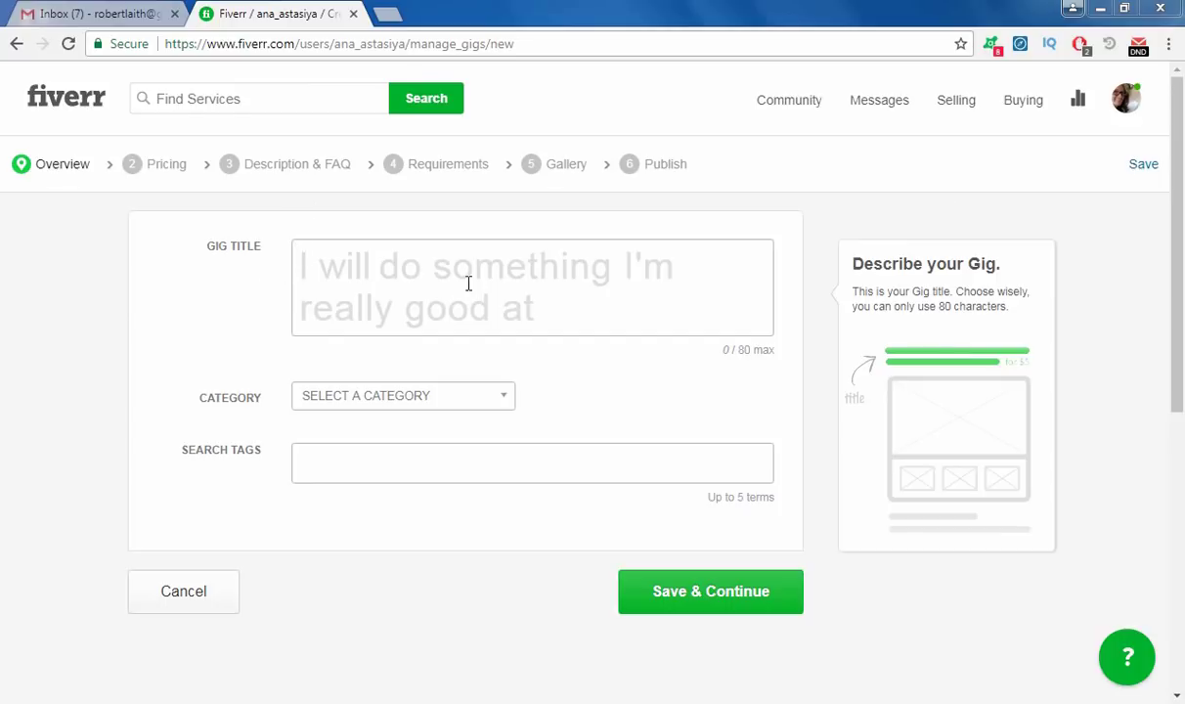
# Open fiverr.com in a new browser tab, then return to the new gig form.
pyautogui.click(394, 9)
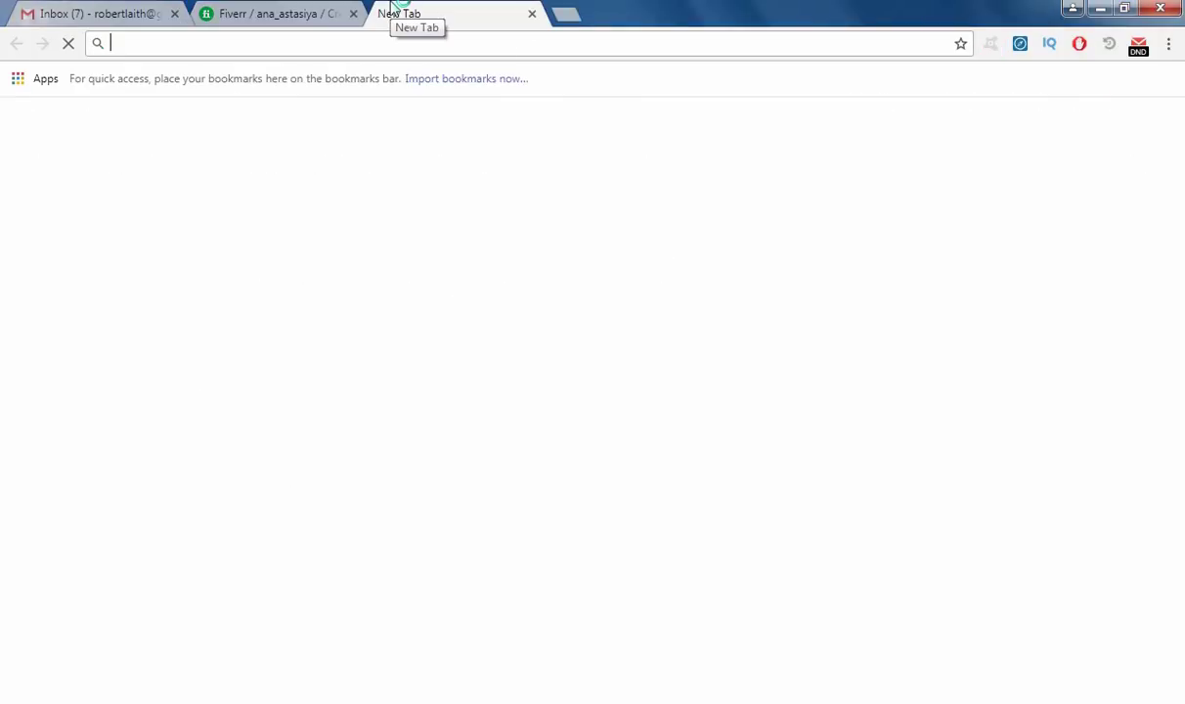
pyautogui.write('five')
pyautogui.press('Return')
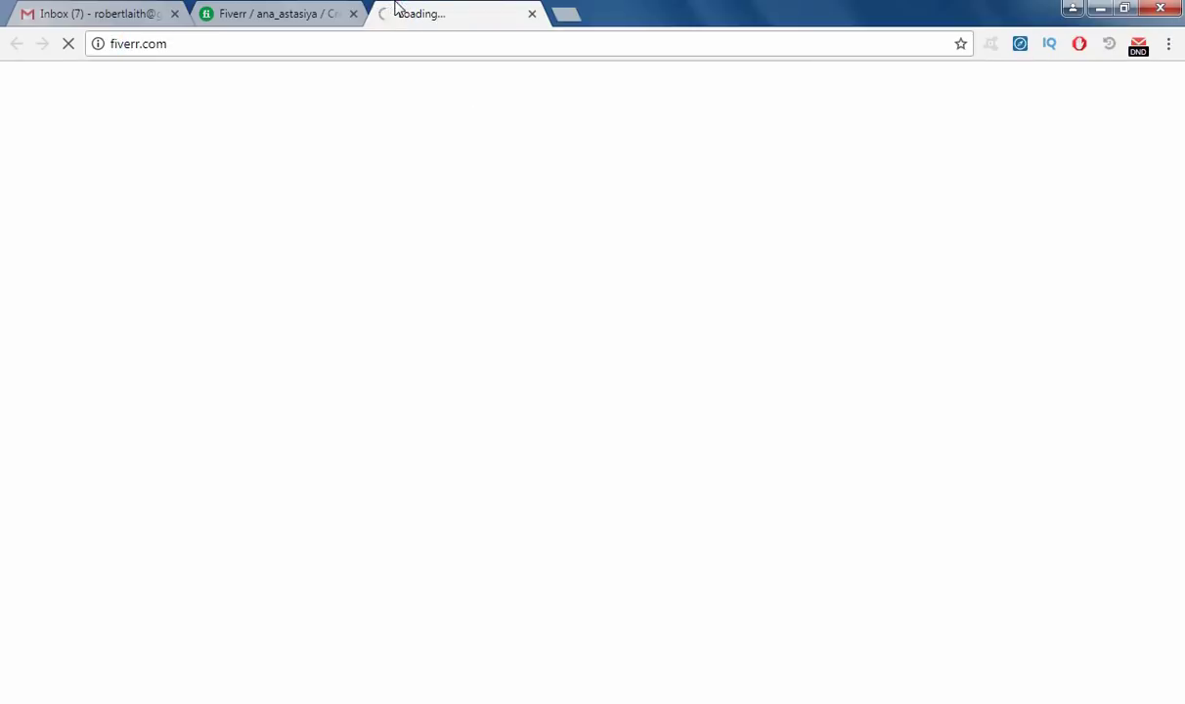
pyautogui.hotkey('ctrl', 'shift', 'Tab')
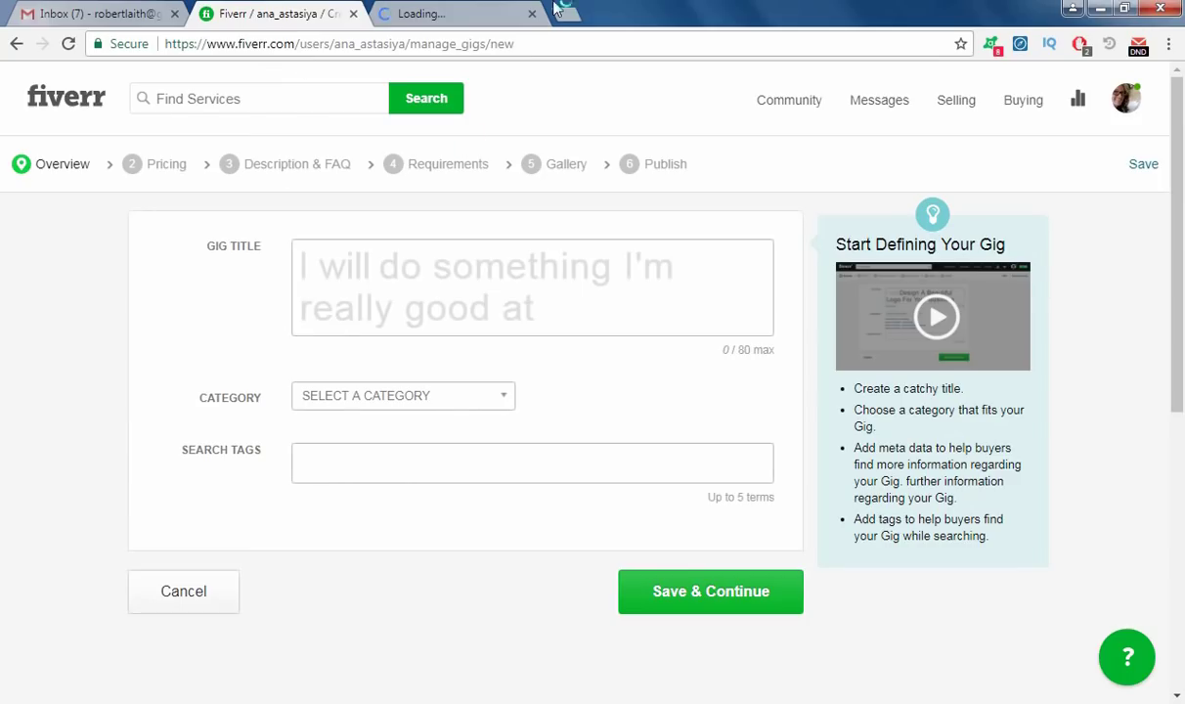
pyautogui.hotkey('ctrl', 'Tab')
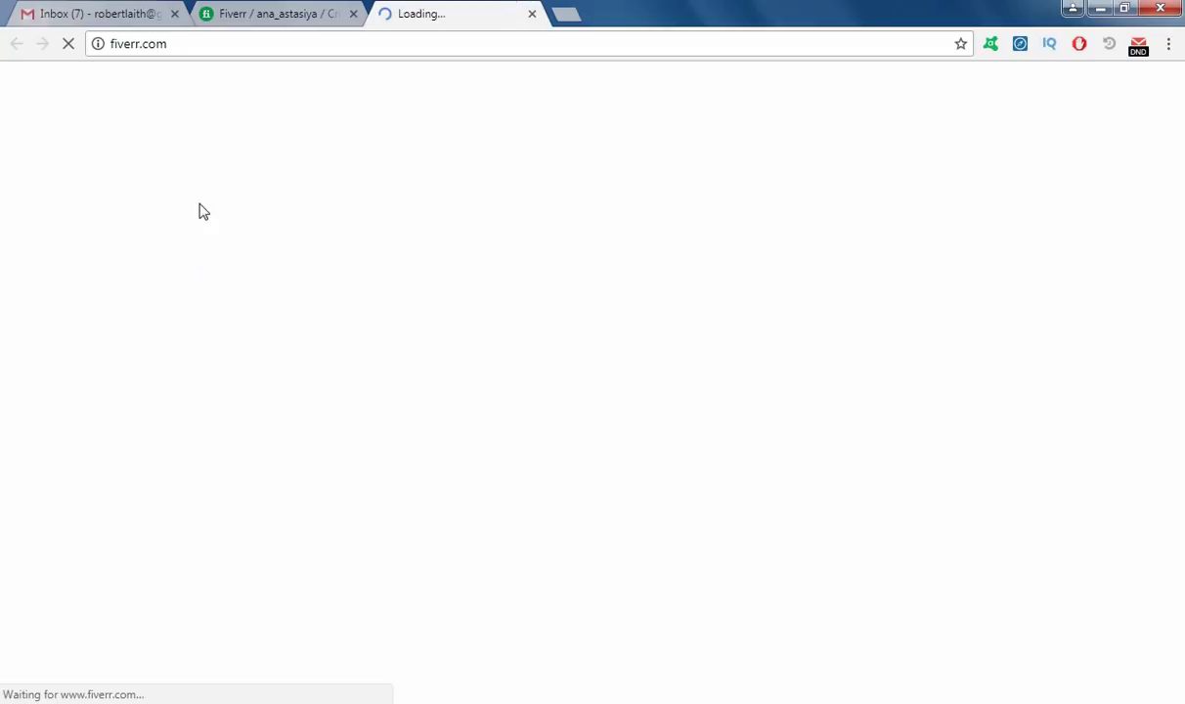
pyautogui.click(237, 9)
pyautogui.click(456, 324)
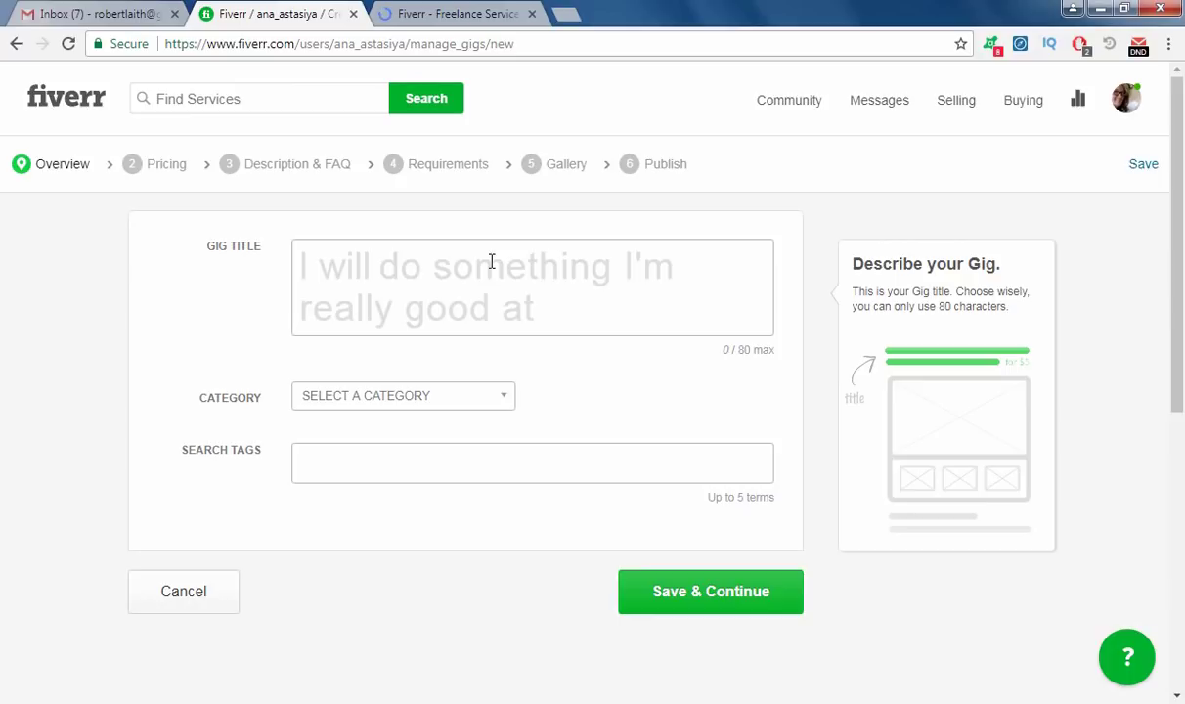
# From the Fiverr home page, search the services for "convert pdf to word".
pyautogui.click(461, 7)
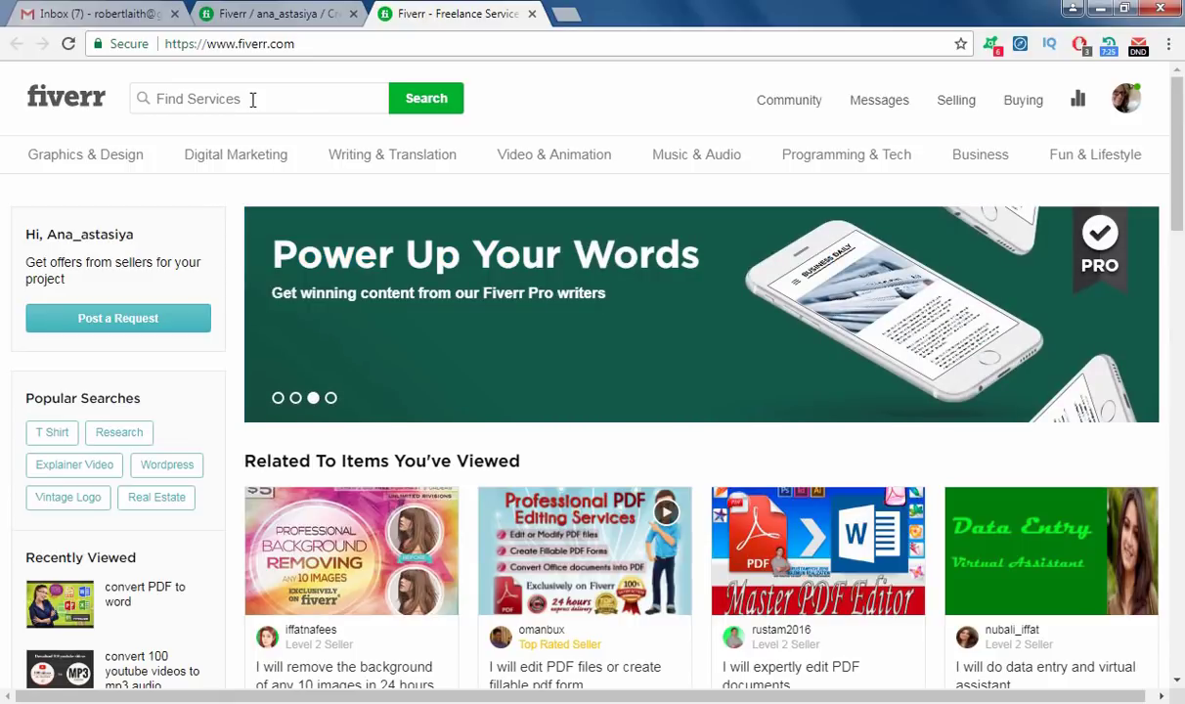
pyautogui.scroll(-5, 252, 99)
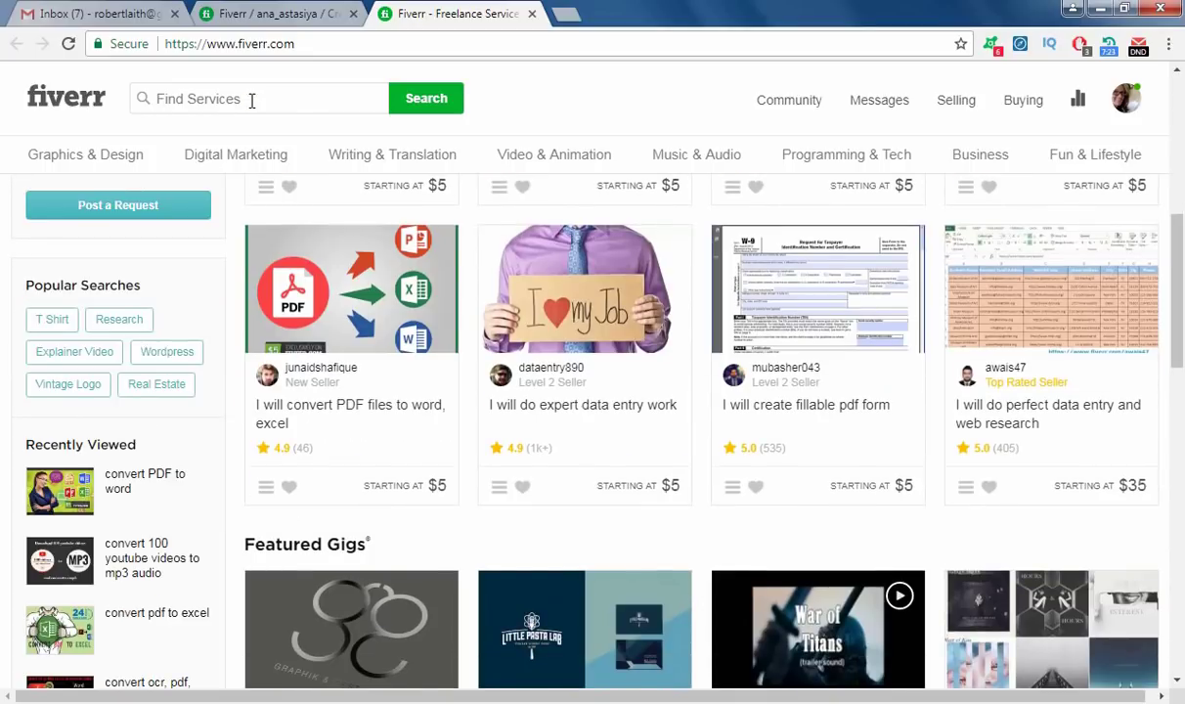
pyautogui.click(251, 100)
pyautogui.write('C')
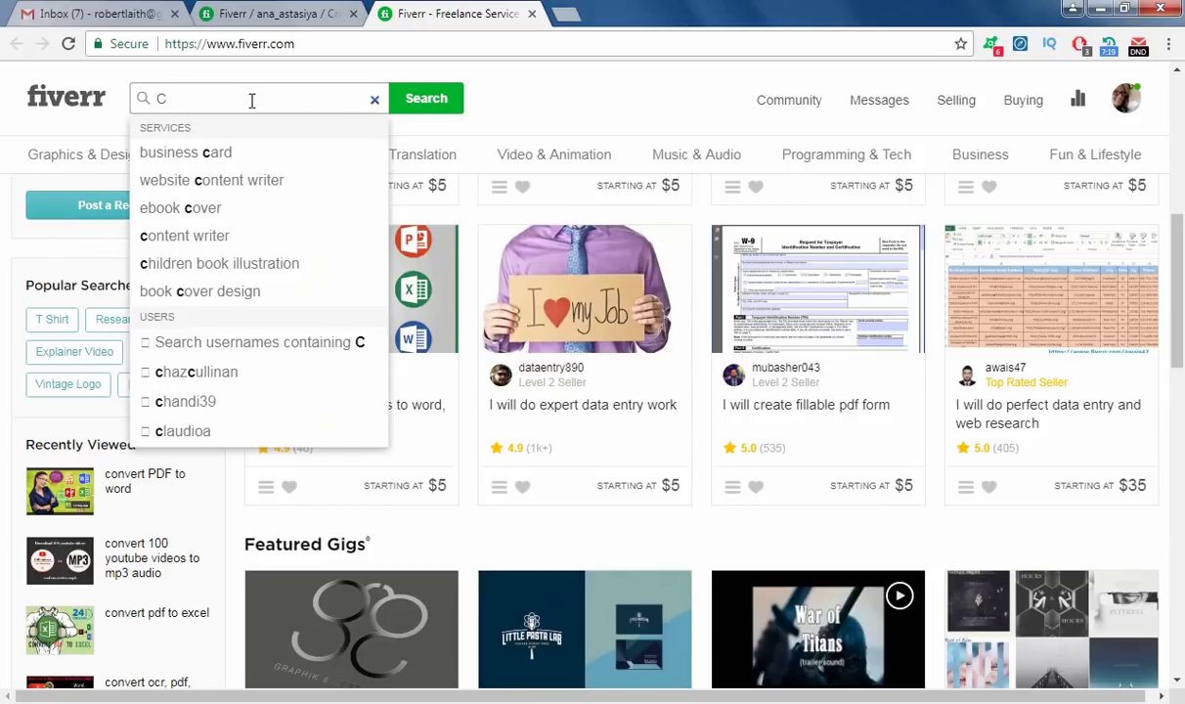
pyautogui.write('onvert PDF t')
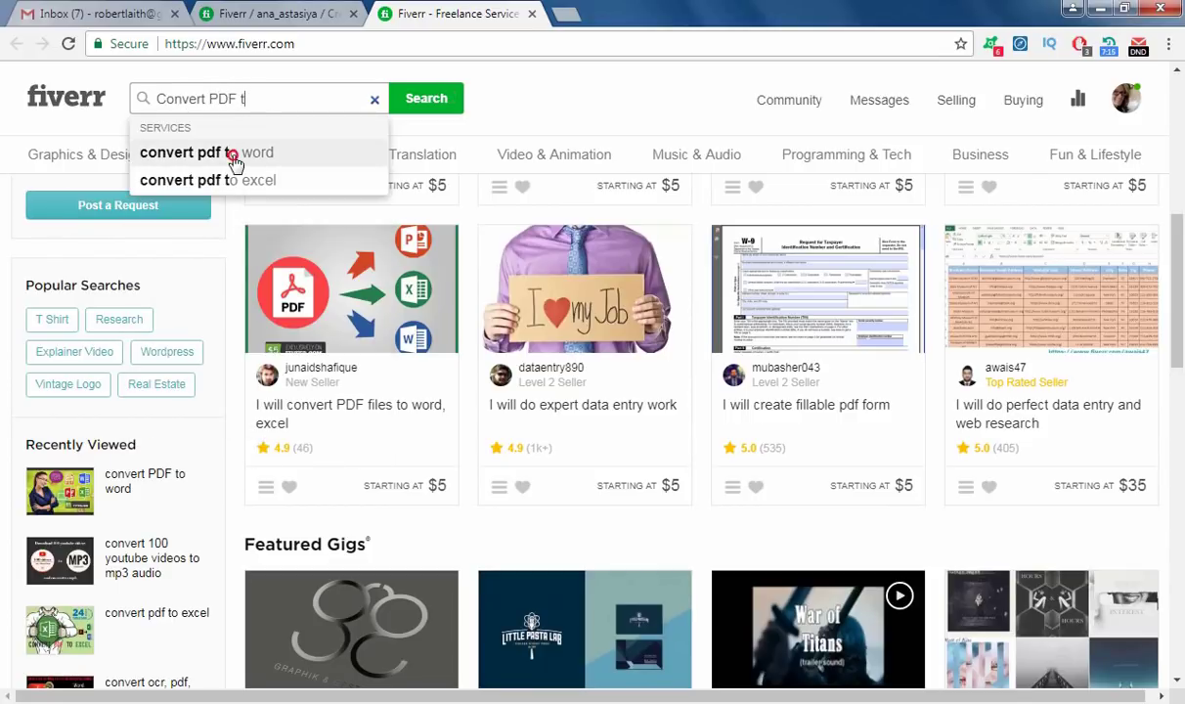
pyautogui.click(232, 154)
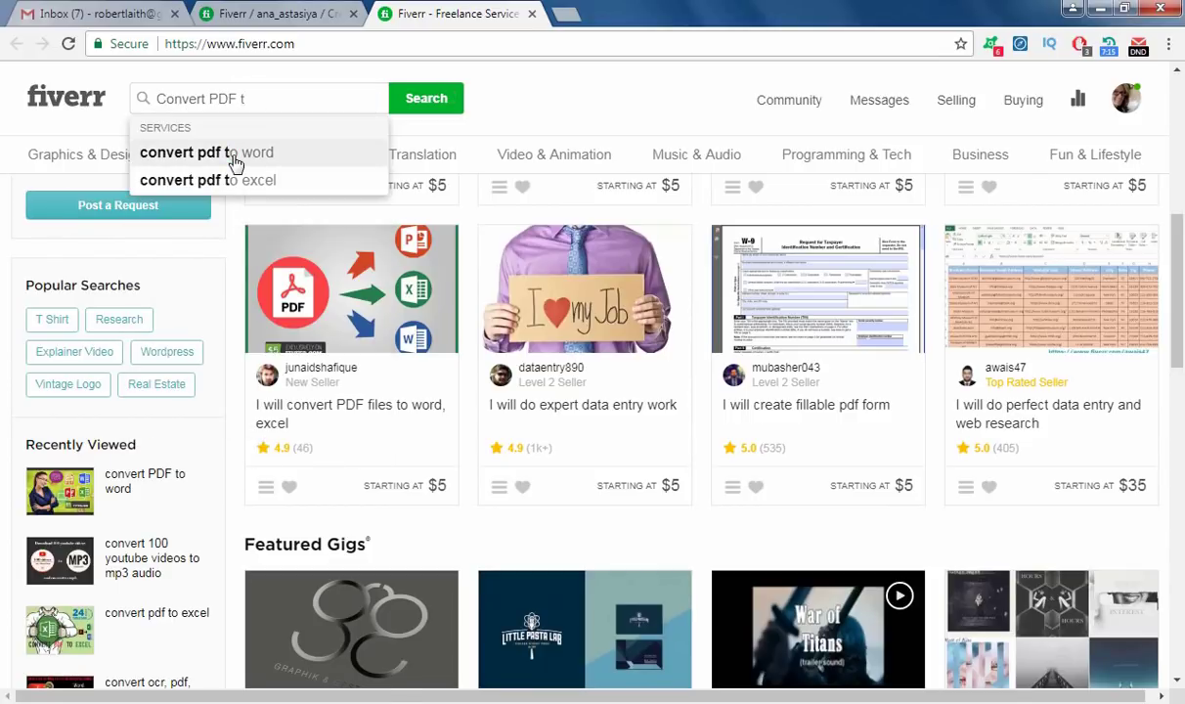
pyautogui.moveTo(230, 163)
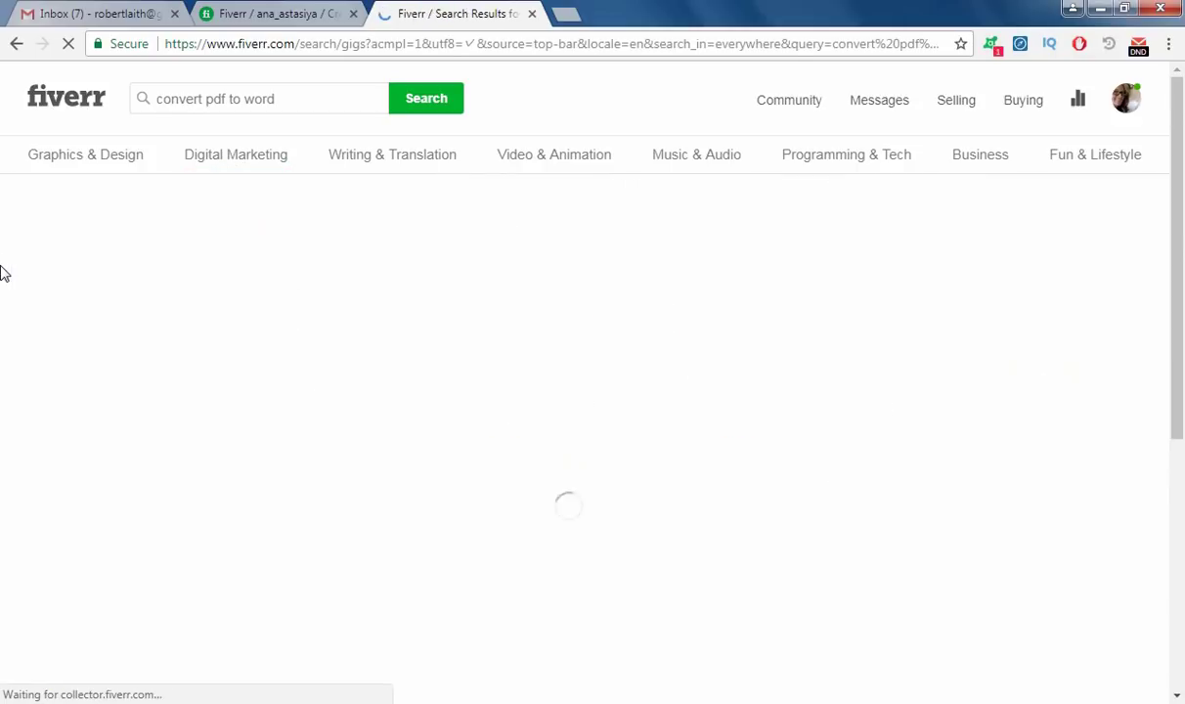
# Browse the search results and open the "I will convert PDF to word" gig with over 1,000 reviews in a new tab.
pyautogui.scroll(-3, 1005, 423)
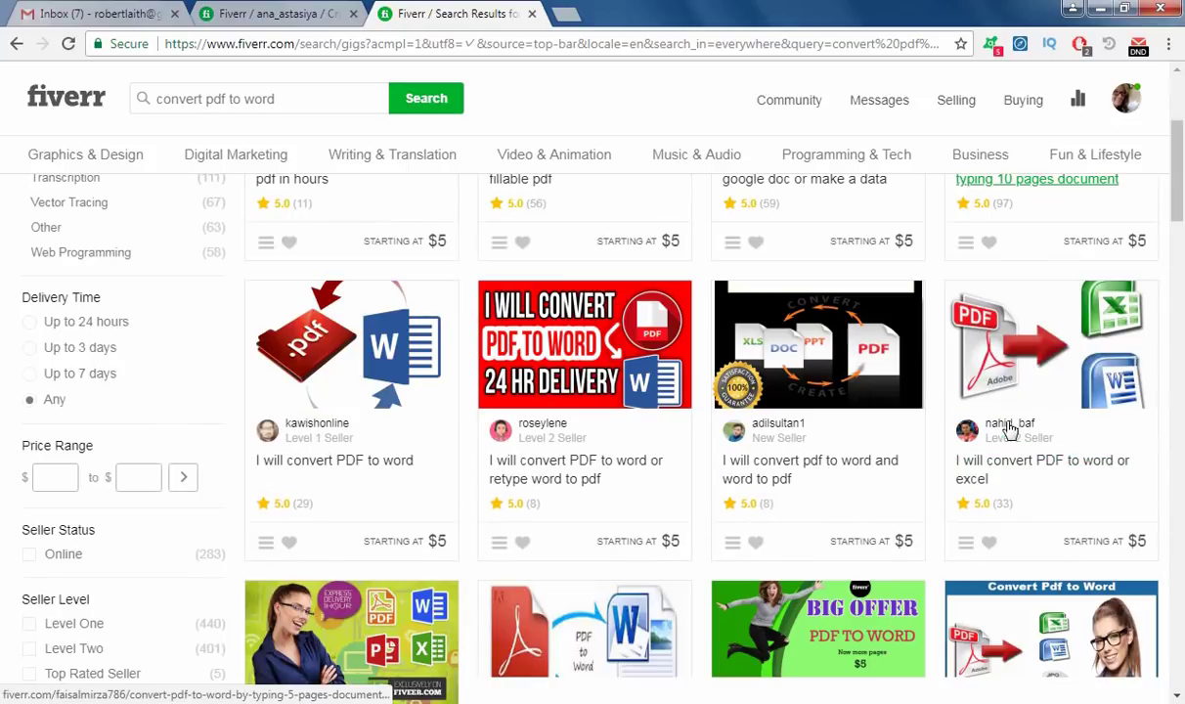
pyautogui.scroll(-3, 1012, 419)
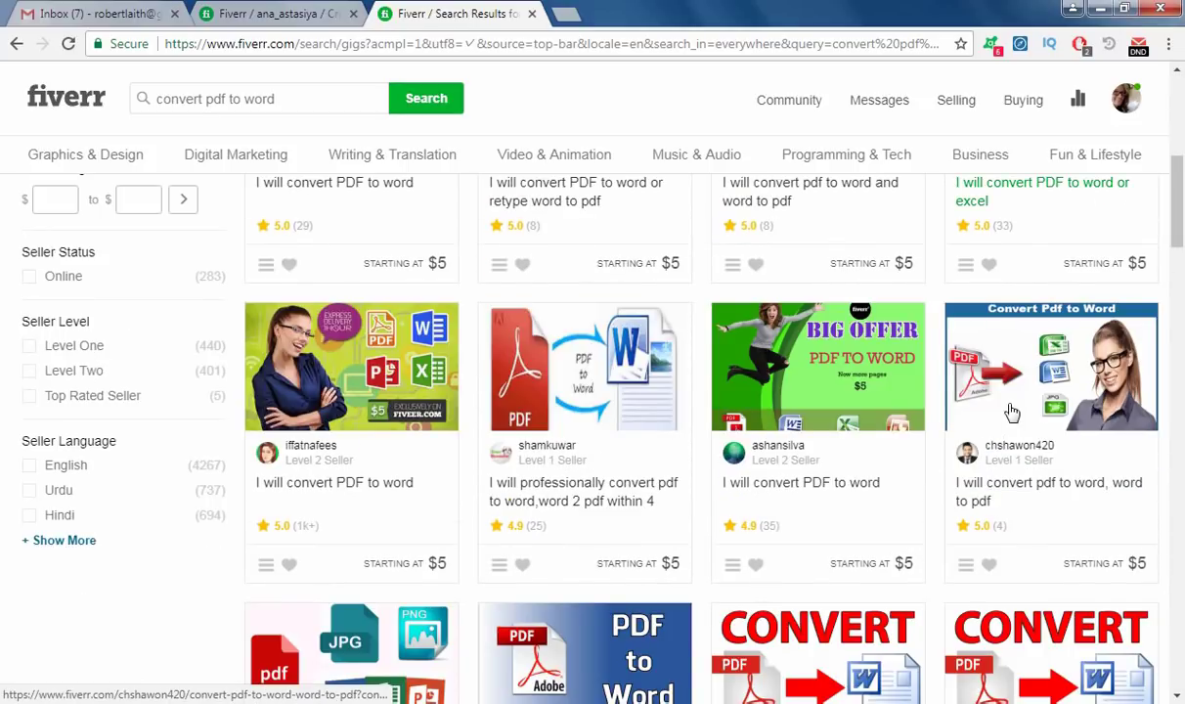
pyautogui.scroll(-2, 1012, 415)
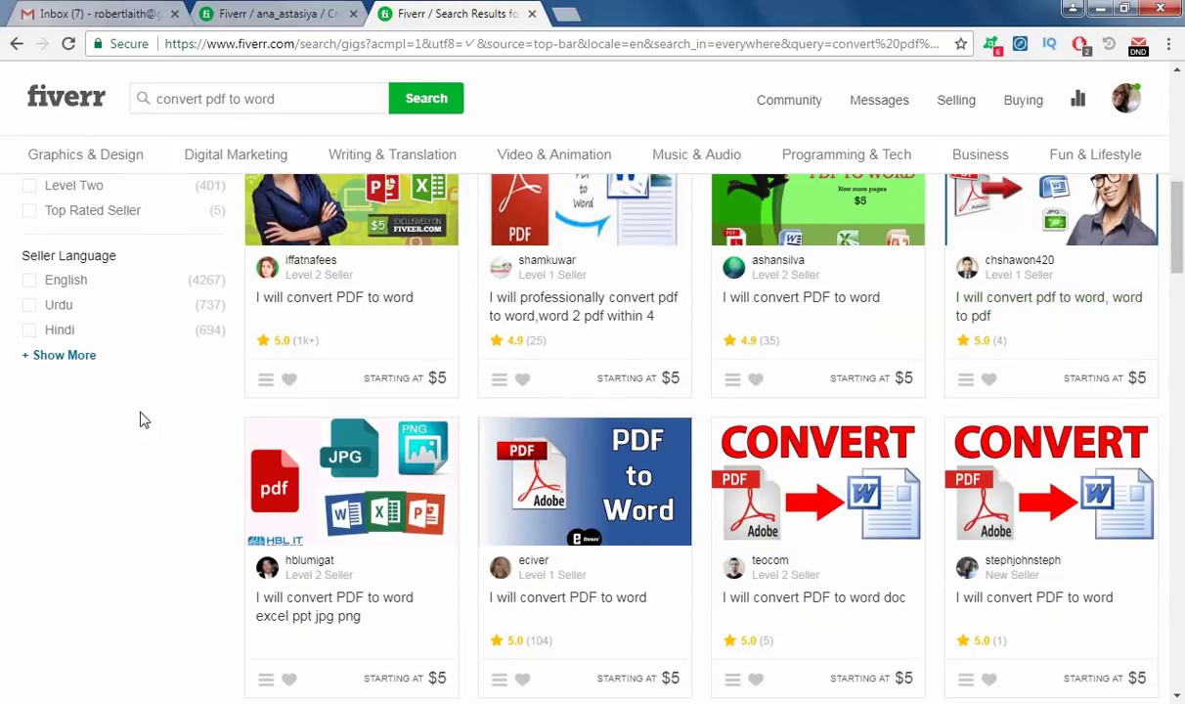
pyautogui.scroll(1, 264, 367)
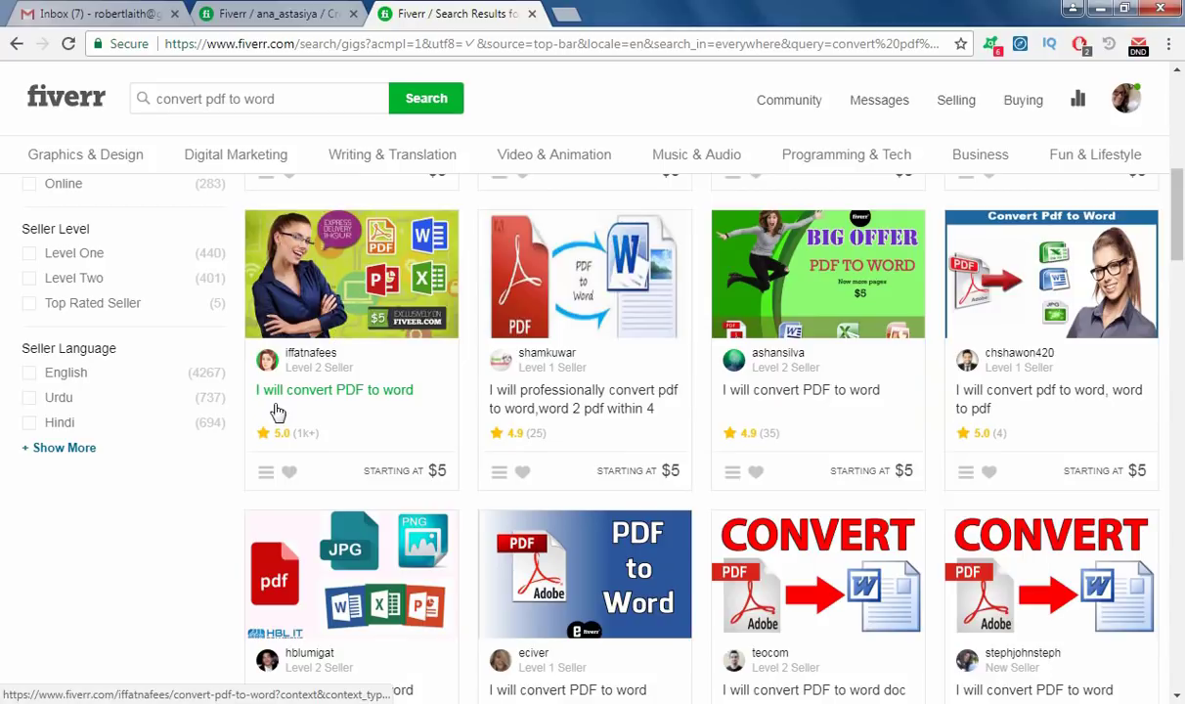
pyautogui.rightClick(290, 402)
pyautogui.click(391, 406)
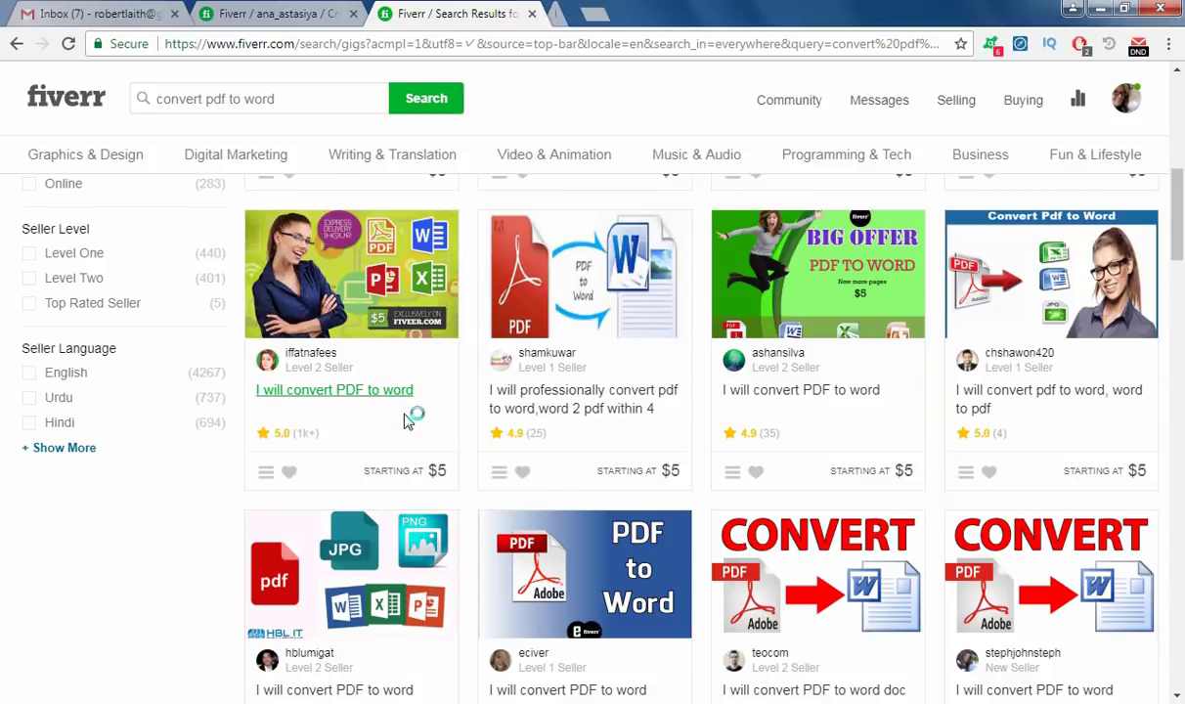
# Open the first result, "I will convert pdf to word, edit pdf in hours", in another tab and close the search results.
pyautogui.scroll(5, 394, 395)
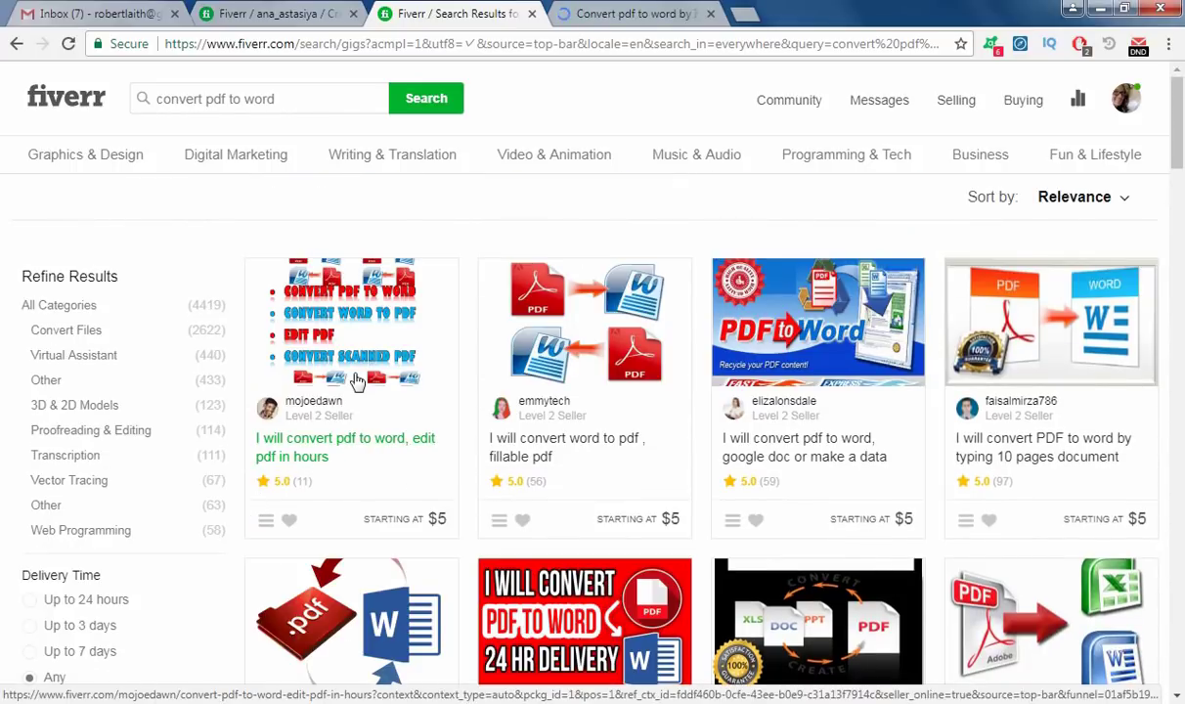
pyautogui.rightClick(317, 467)
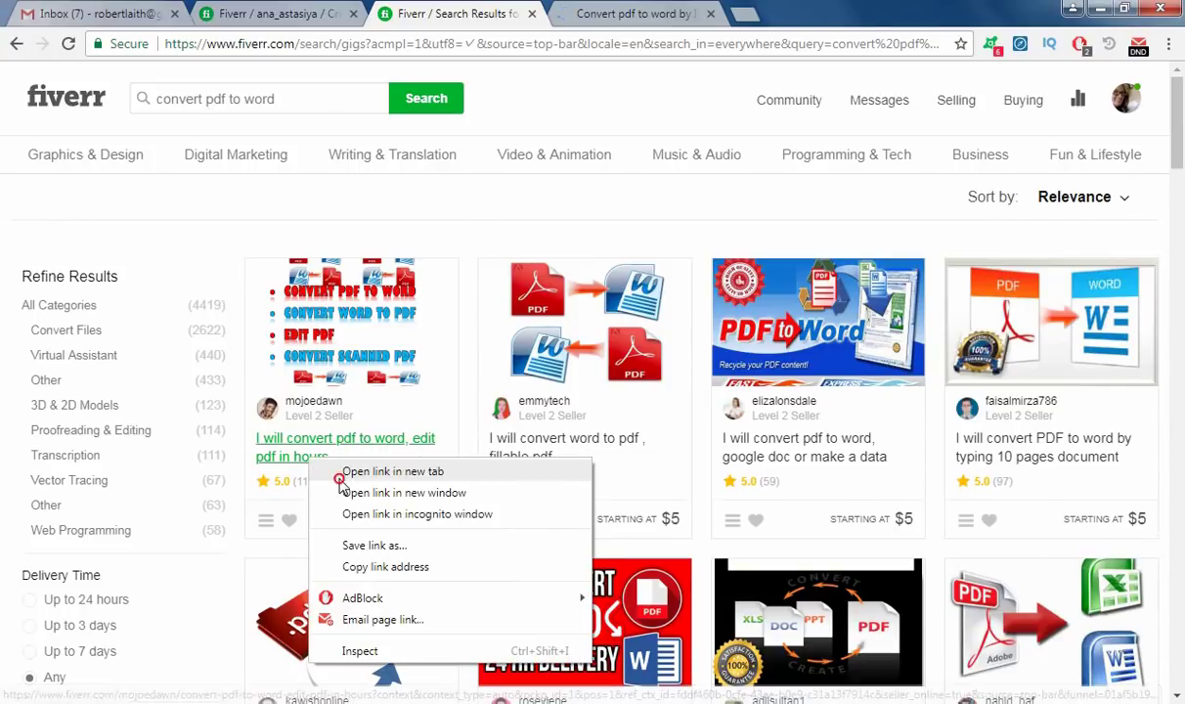
pyautogui.click(373, 488)
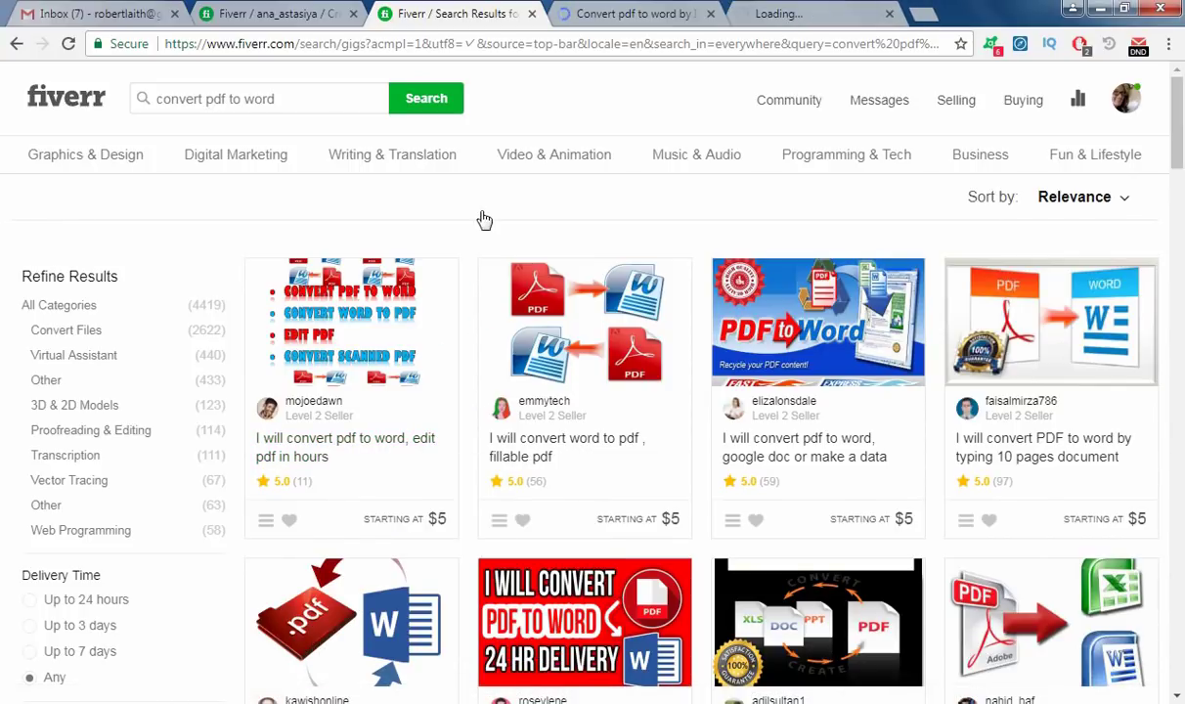
pyautogui.click(532, 15)
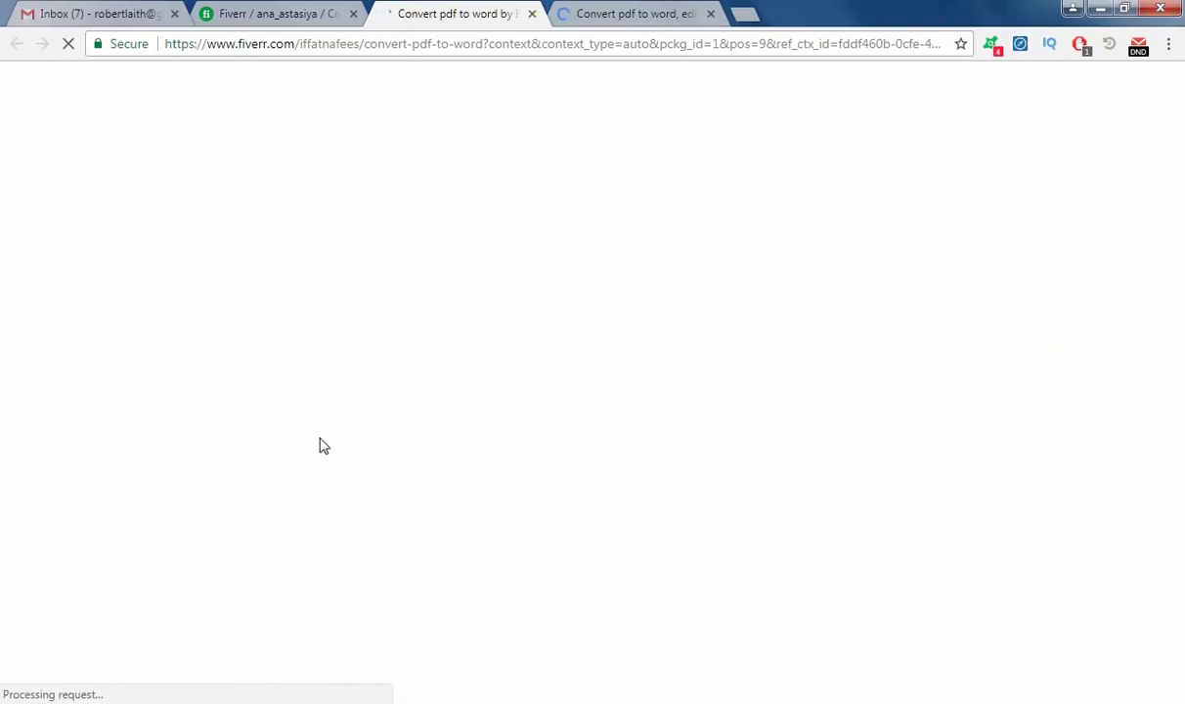
pyautogui.click(582, 13)
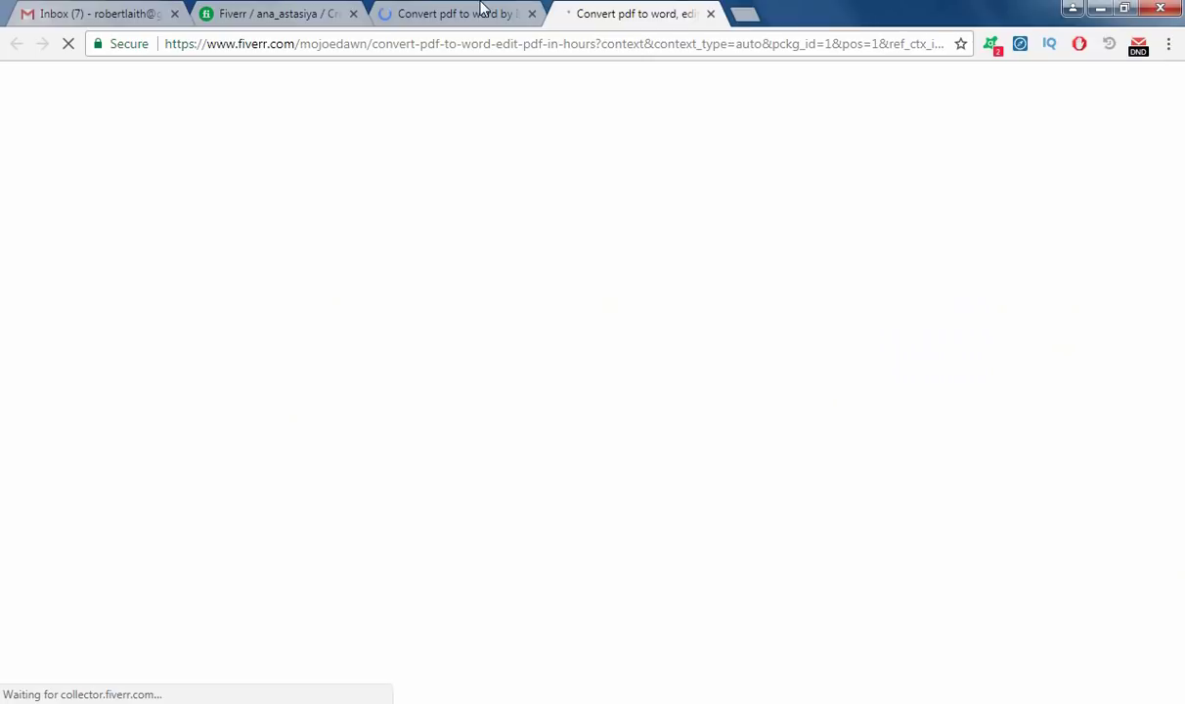
pyautogui.click(481, 10)
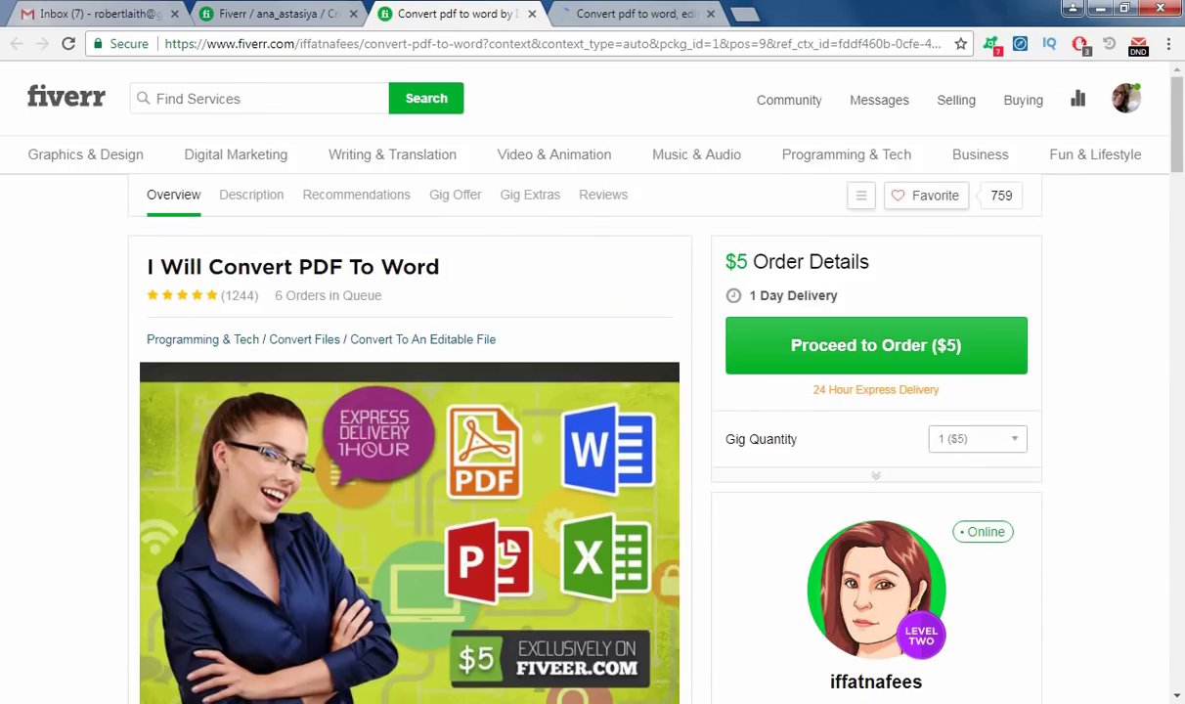
# Open a blank Notepad document and place it alongside the new gig form.
pyautogui.press('super')
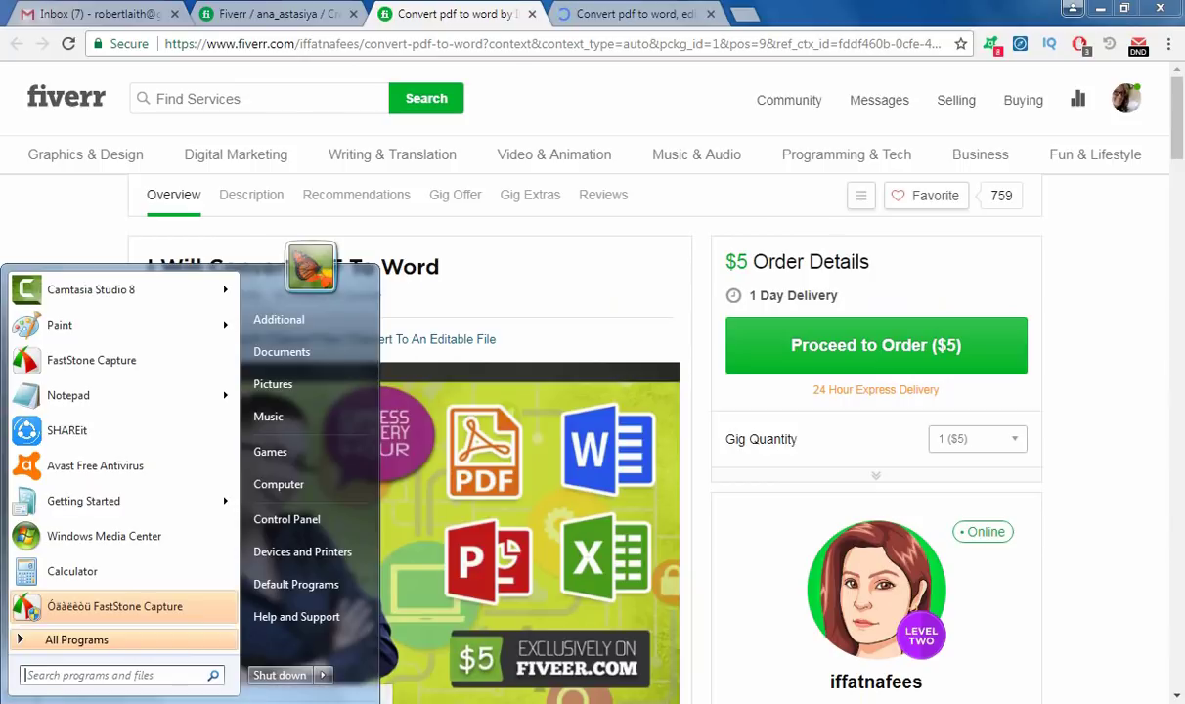
pyautogui.write('note')
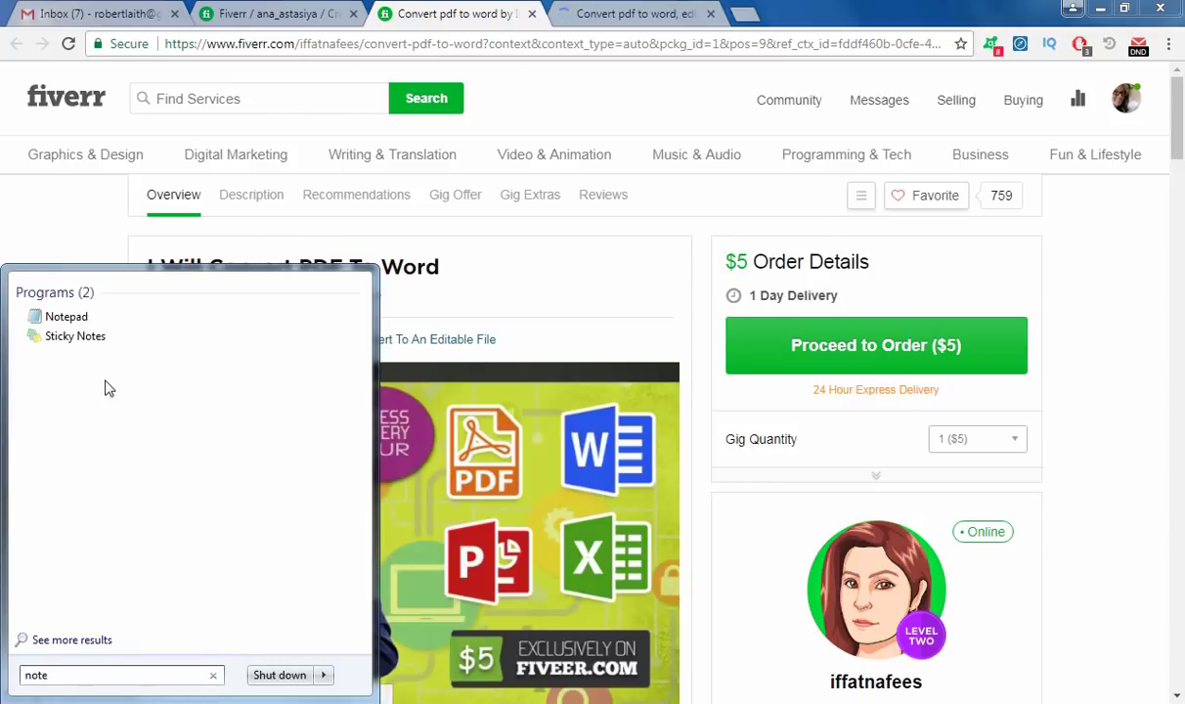
pyautogui.click(85, 326)
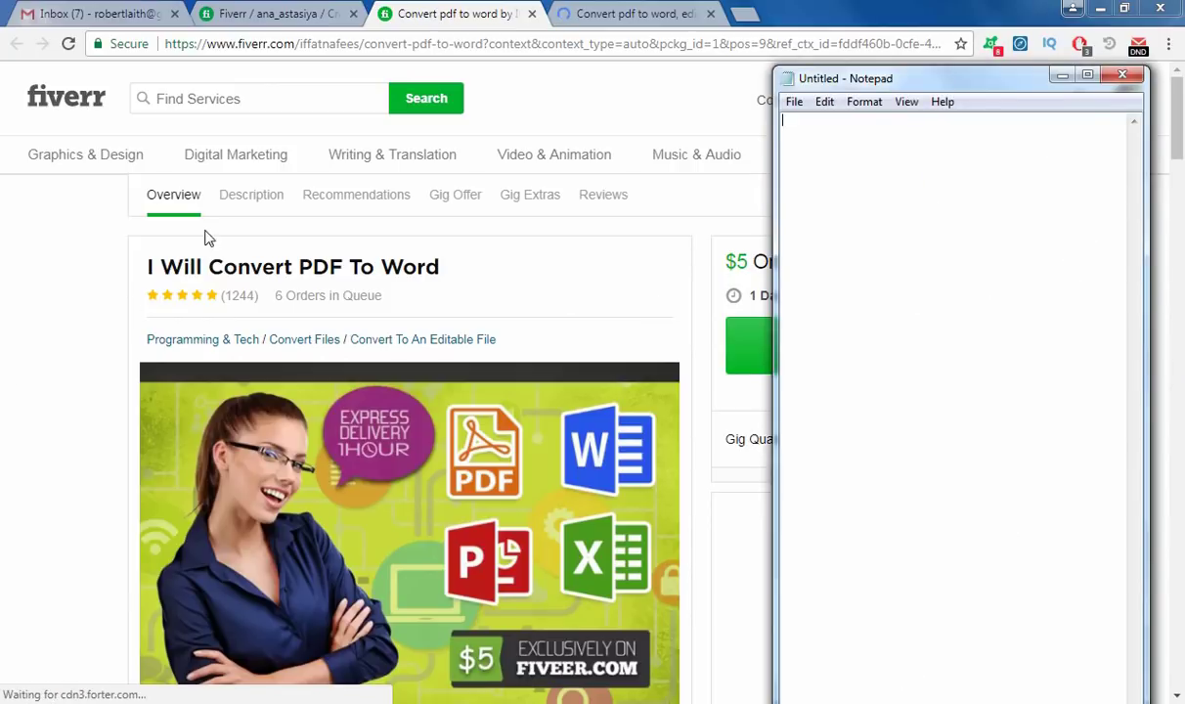
pyautogui.click(274, 14)
pyautogui.click(274, 14)
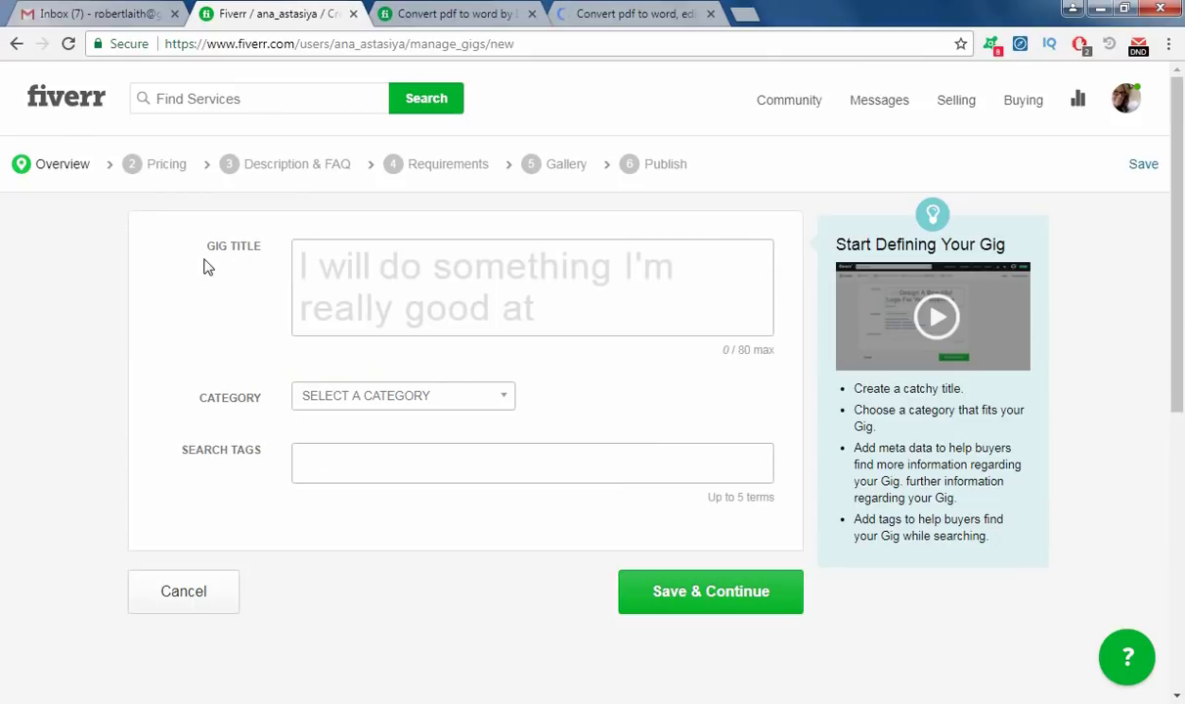
pyautogui.moveTo(239, 257)
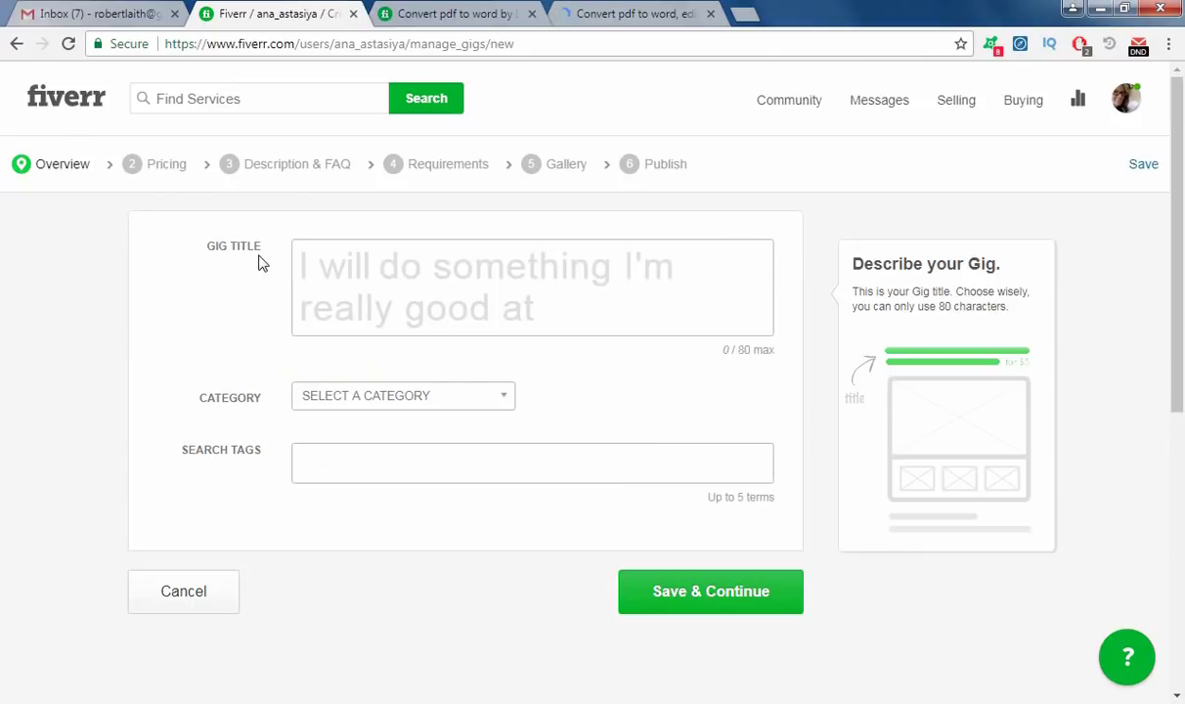
pyautogui.hotkey('alt', 'Tab')
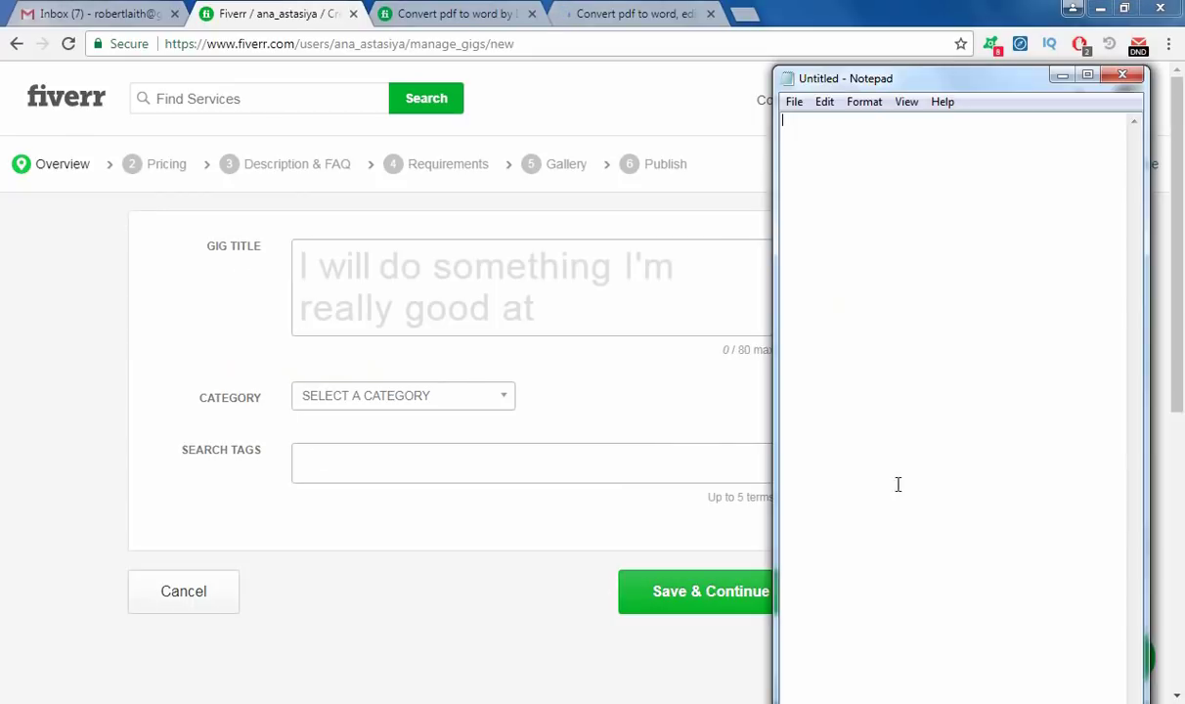
# Write the headings "Title:", "Search tags;" and "Overview:" in the note, separated by blank lines.
pyautogui.write('Title:')
pyautogui.press('Return')
pyautogui.press('Return')
pyautogui.write('Searhch tags')
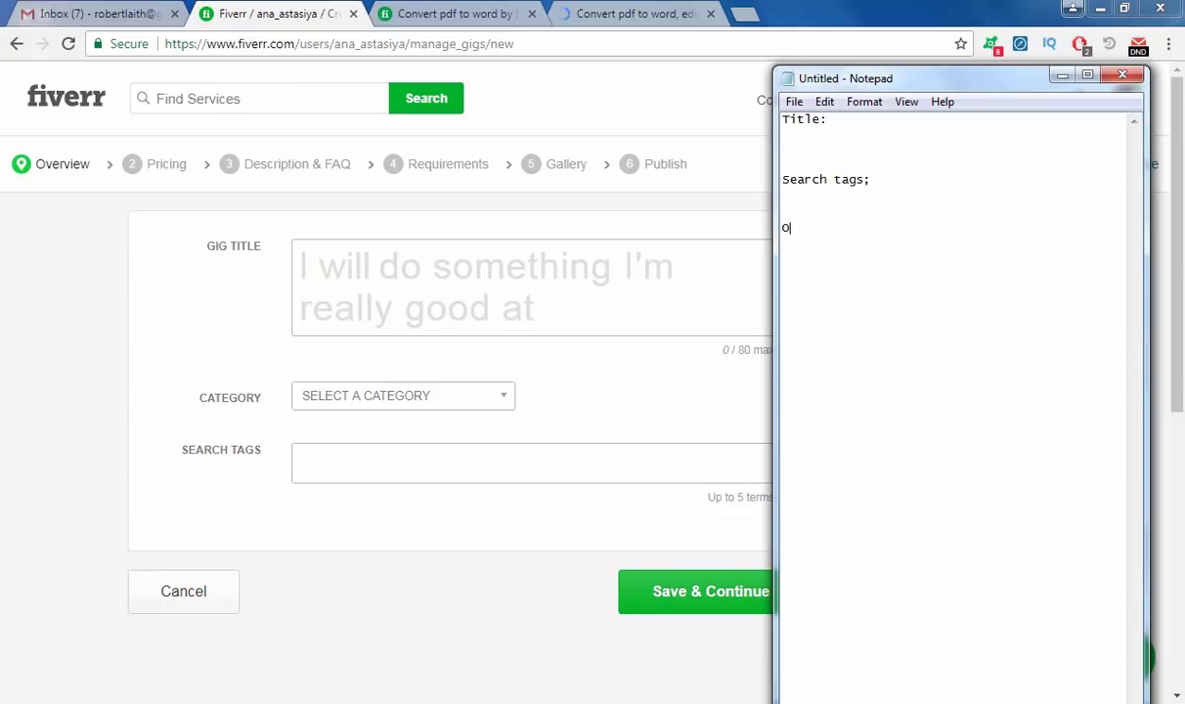
pyautogui.write('verview:')
pyautogui.click(889, 181)
pyautogui.press('Return')
pyautogui.moveTo(862, 241); pyautogui.dragTo(752, 109)
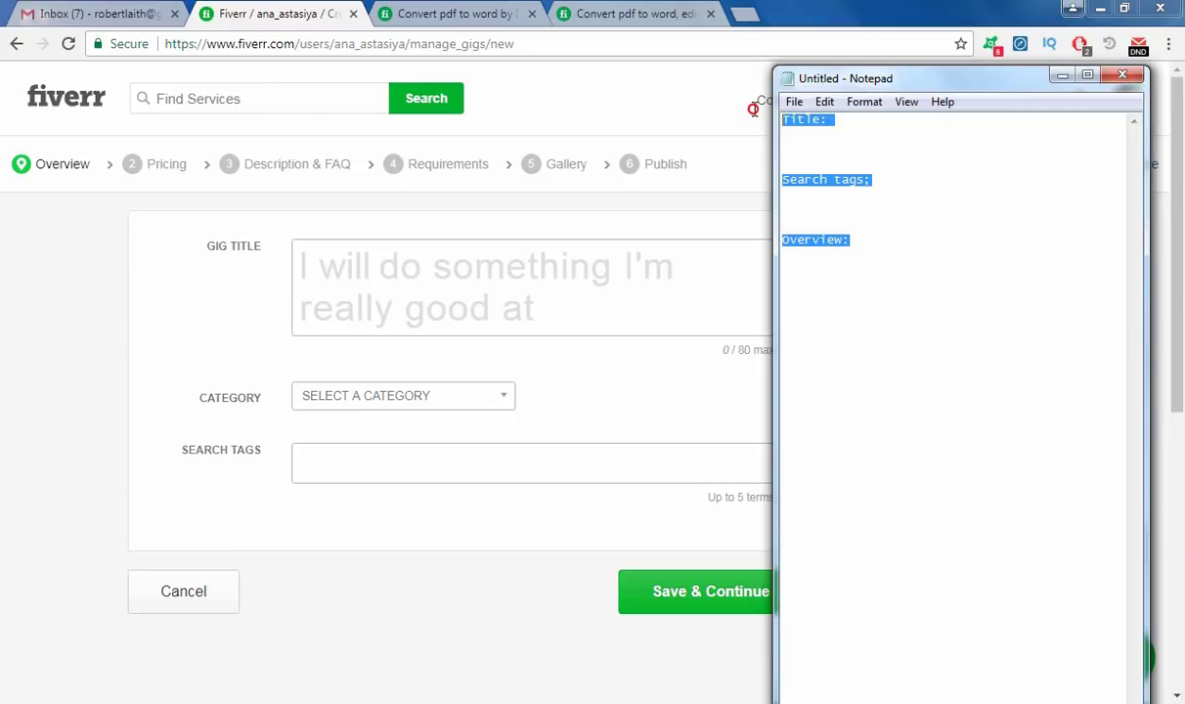
pyautogui.click(819, 207)
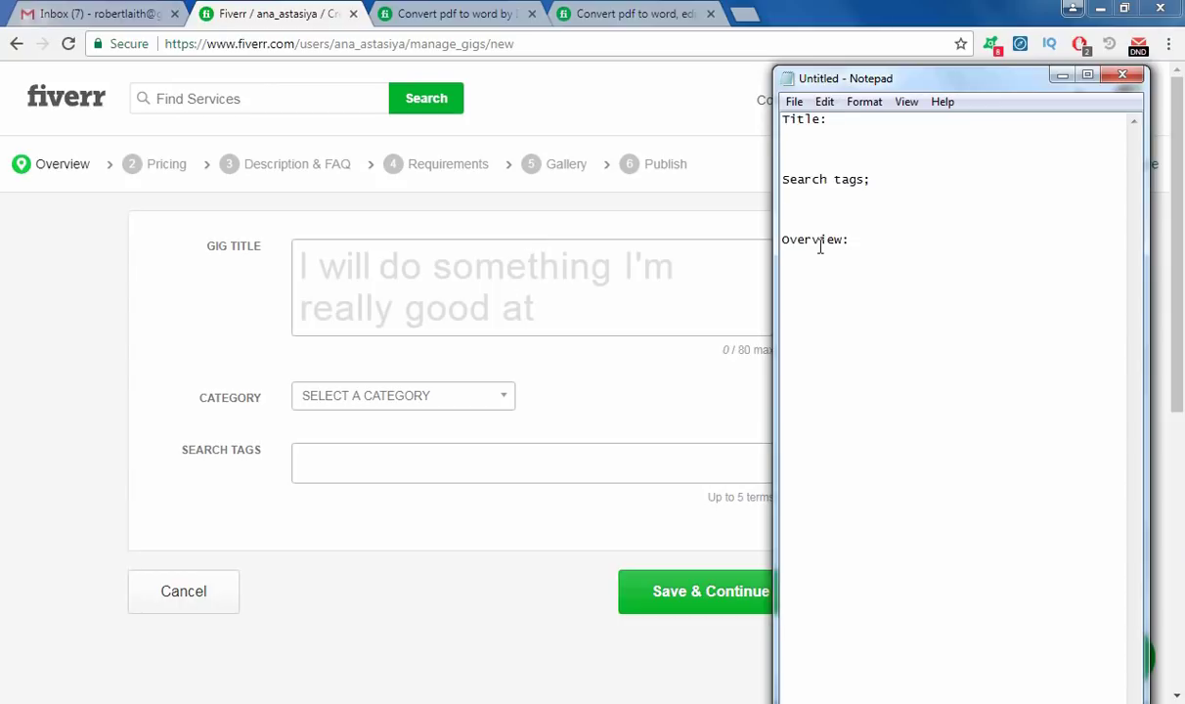
pyautogui.click(880, 180)
# Return to the new gig form in the browser and place the cursor in the gig title field.
pyautogui.click(626, 12)
pyautogui.click(233, 11)
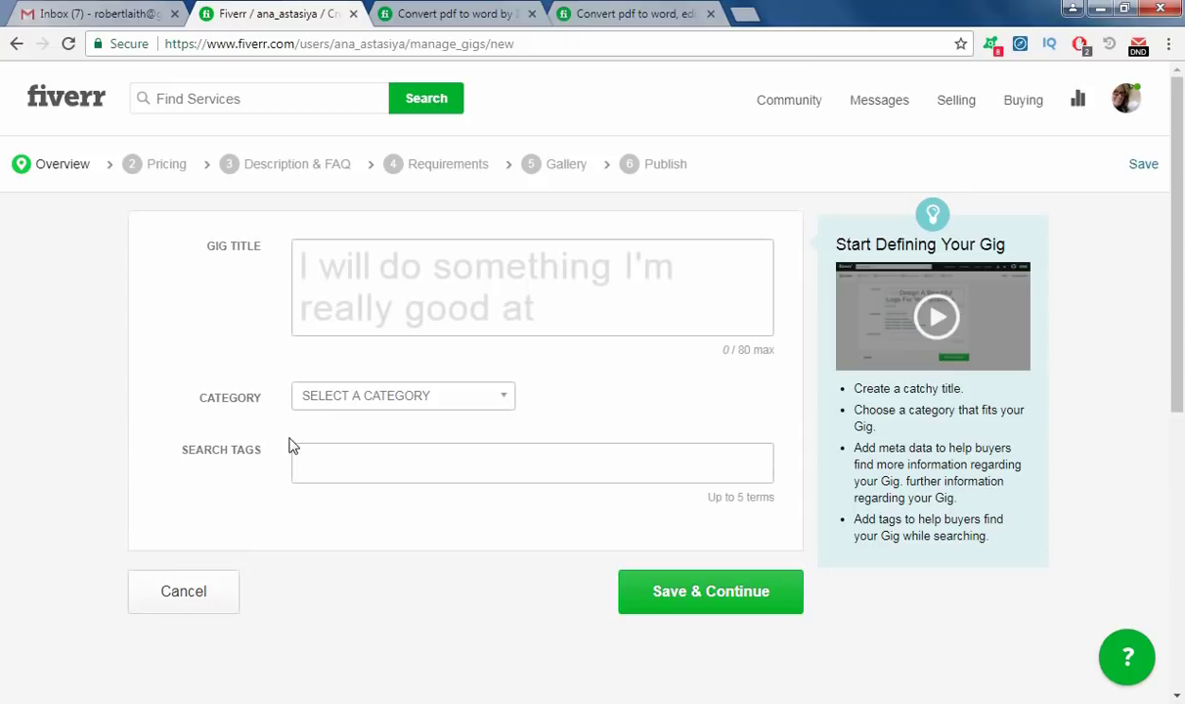
pyautogui.click(335, 330)
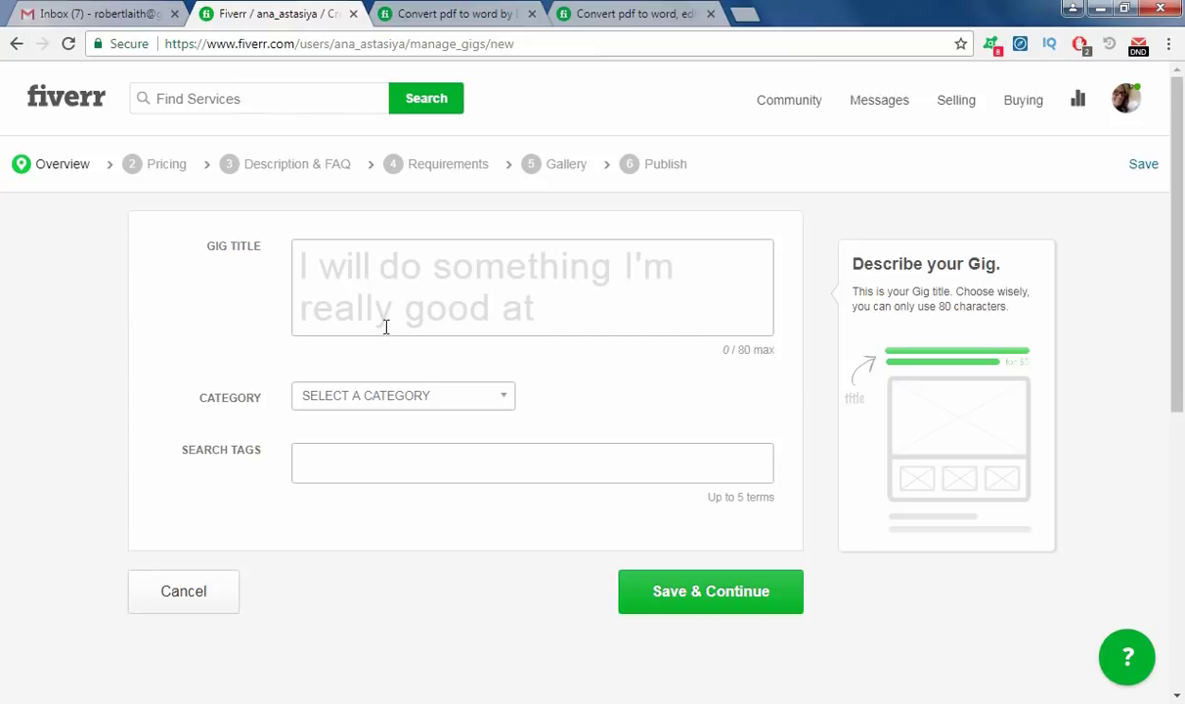
# Compare the title wording of the two competing PDF-to-Word gigs, noting the keyword phrase that follows "I Will".
pyautogui.click(479, 8)
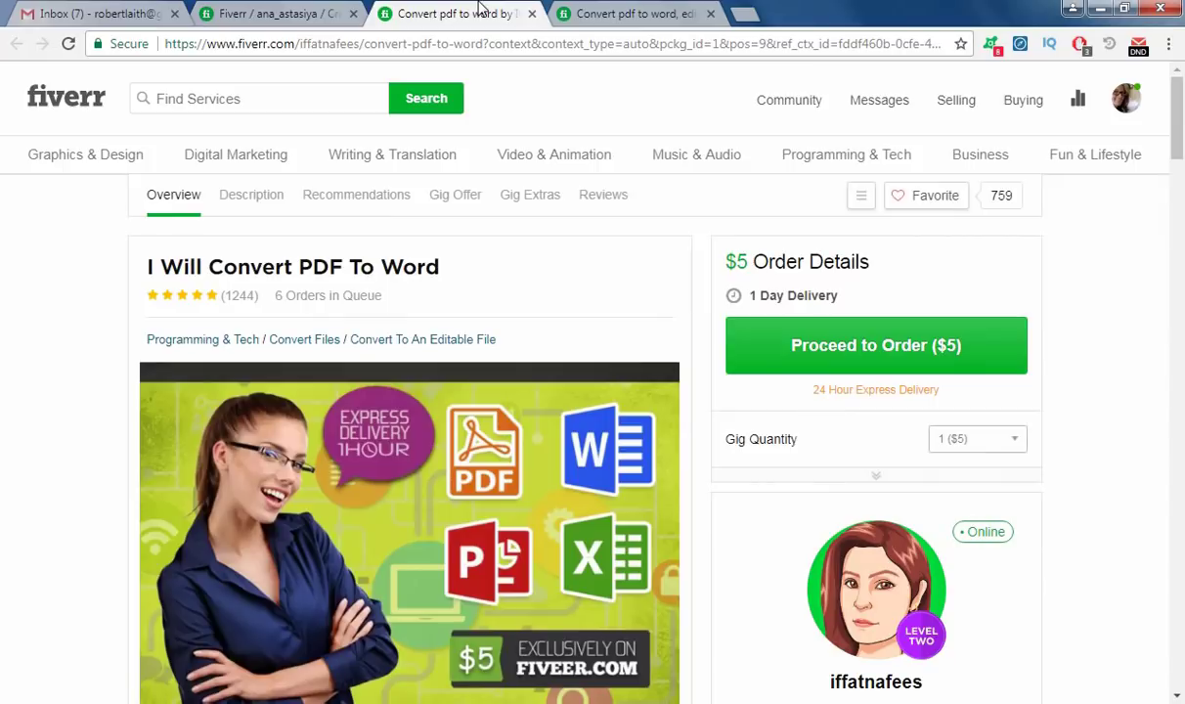
pyautogui.moveTo(440, 266); pyautogui.dragTo(3, 376)
pyautogui.click(3, 378)
pyautogui.moveTo(208, 270); pyautogui.dragTo(438, 267)
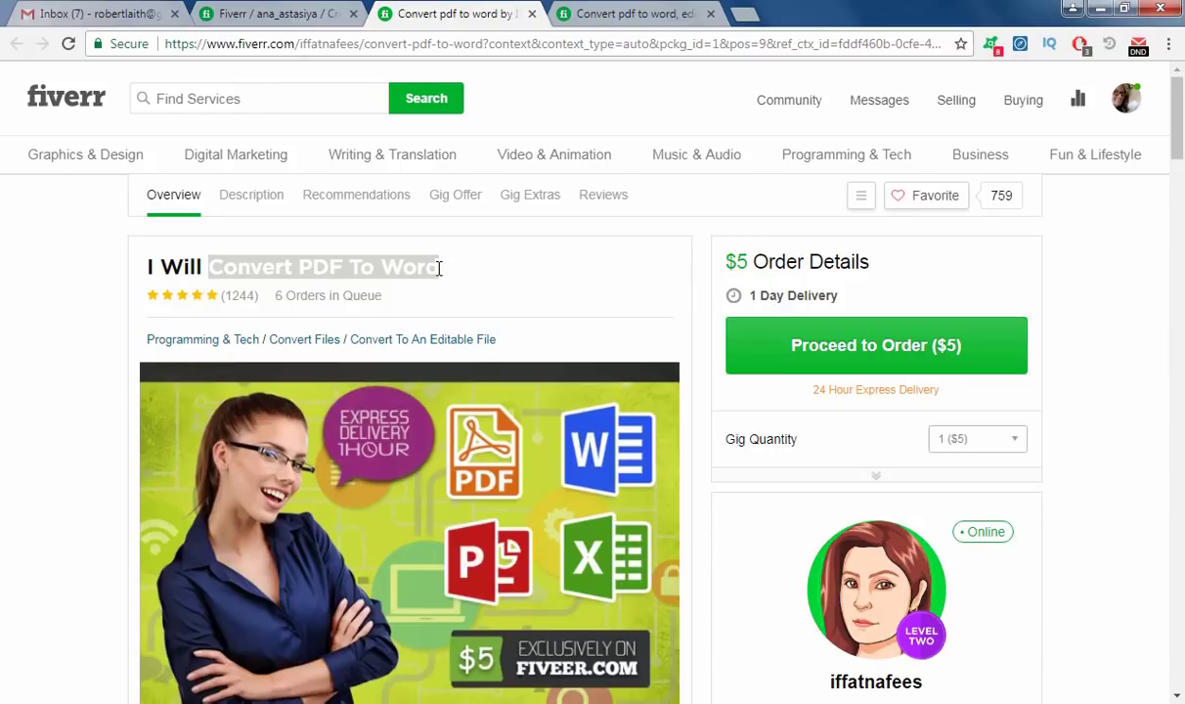
pyautogui.click(670, 11)
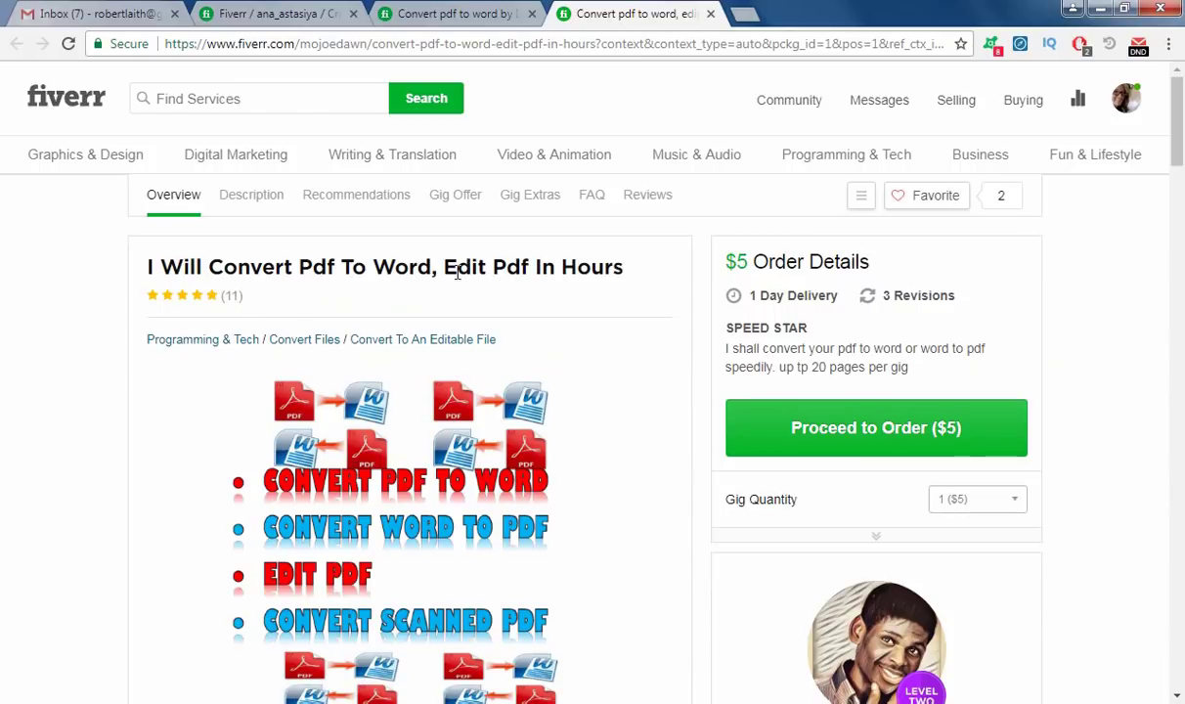
pyautogui.moveTo(623, 267); pyautogui.dragTo(371, 266)
pyautogui.moveTo(213, 265); pyautogui.dragTo(415, 271)
# Copy "Convert PDF To Word" from the first competing gig's title into the note after "Title:" and extend it with "or Excel".
pyautogui.hotkey('ctrl', 'shift', 'Tab')
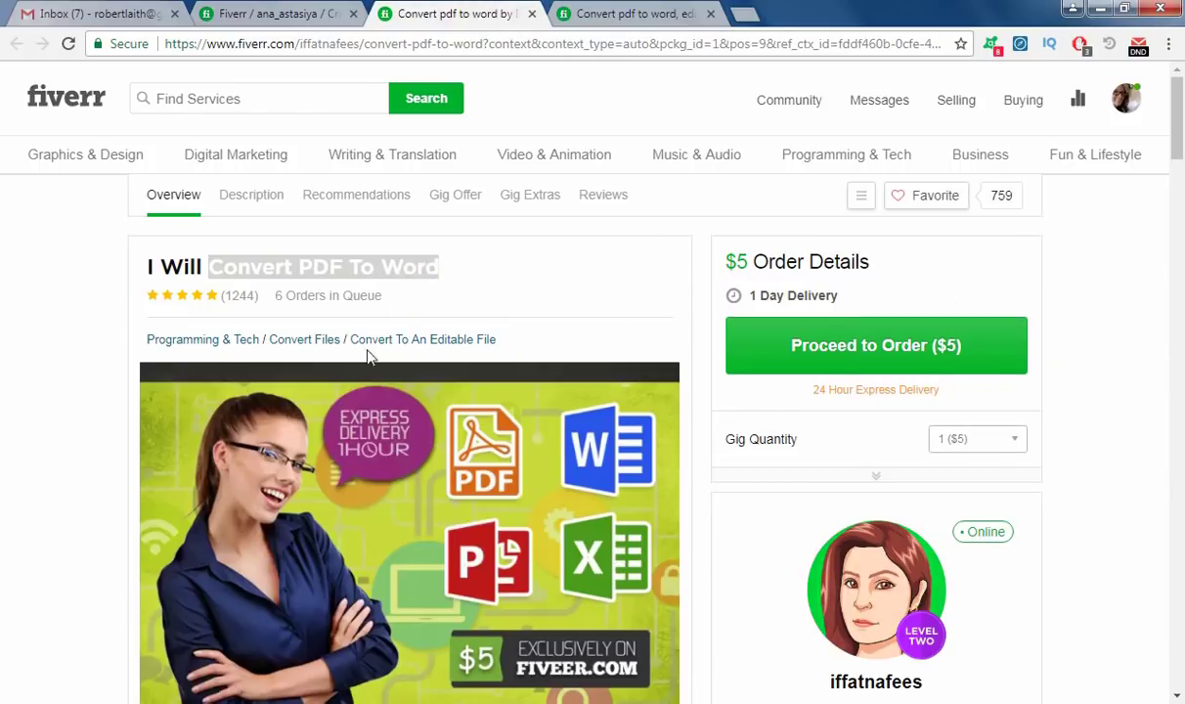
pyautogui.moveTo(217, 270); pyautogui.dragTo(380, 267)
pyautogui.hotkey('ctrl', 'c')
pyautogui.hotkey('ctrl', 'Tab')
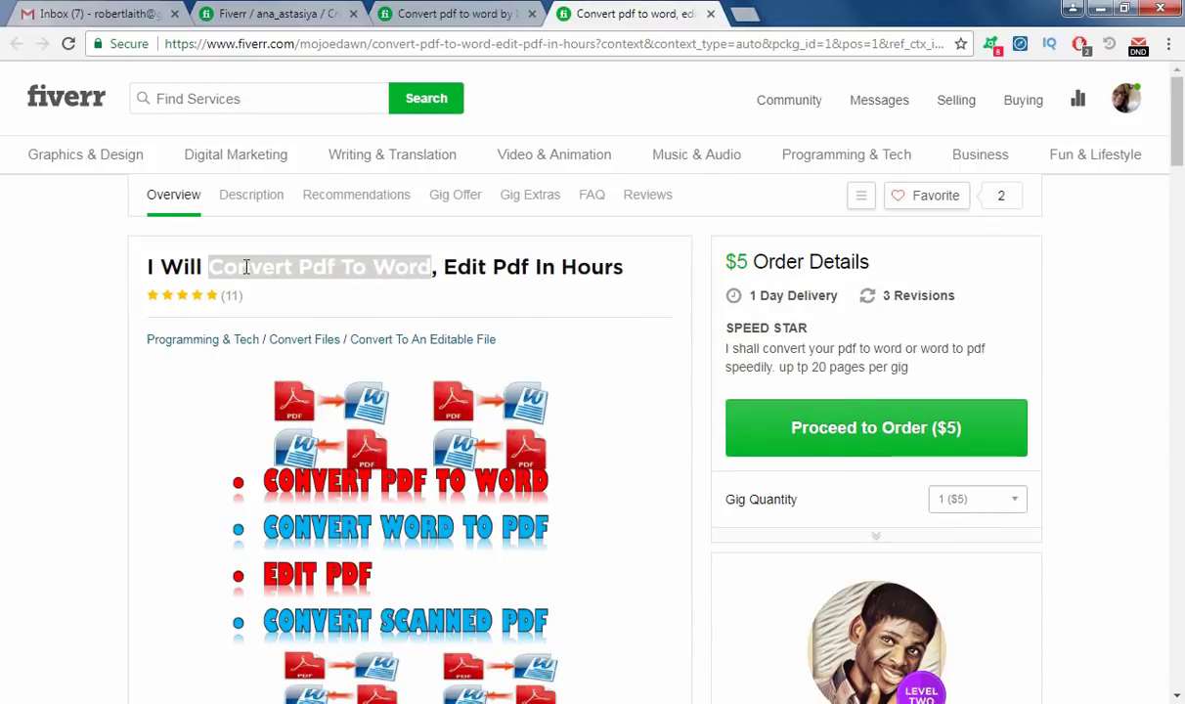
pyautogui.moveTo(211, 267); pyautogui.dragTo(411, 270)
pyautogui.hotkey('ctrl', 'shift', 'Tab')
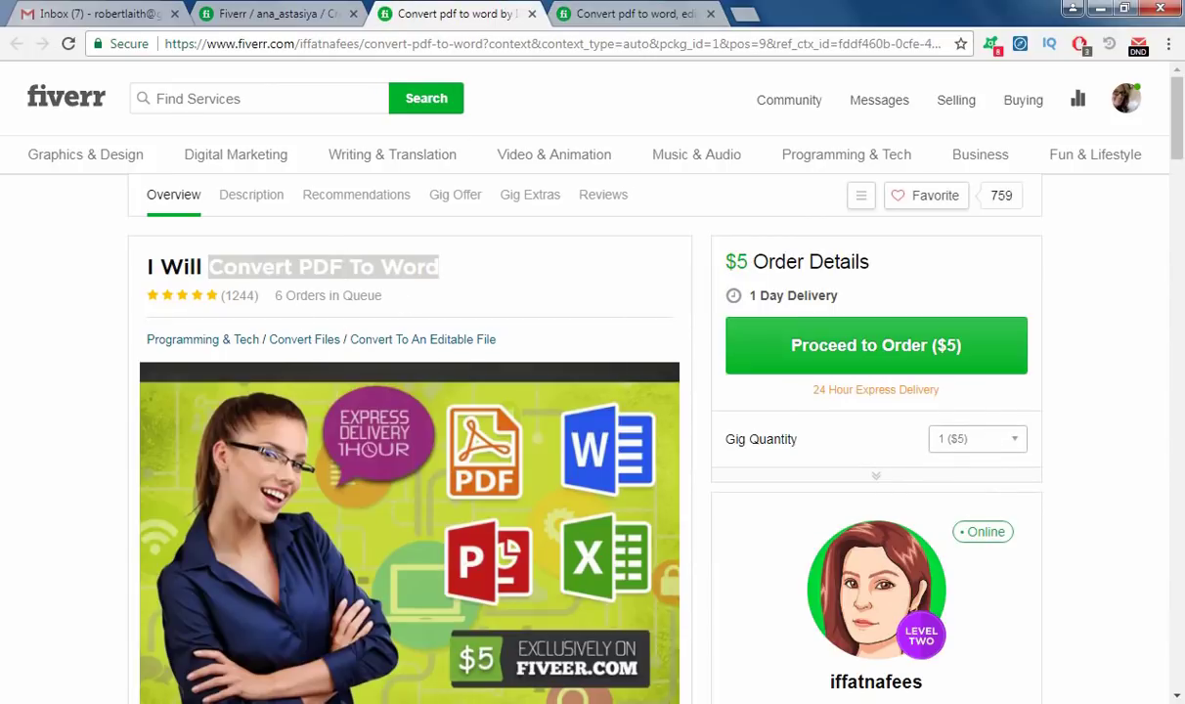
pyautogui.hotkey('alt', 'Tab')
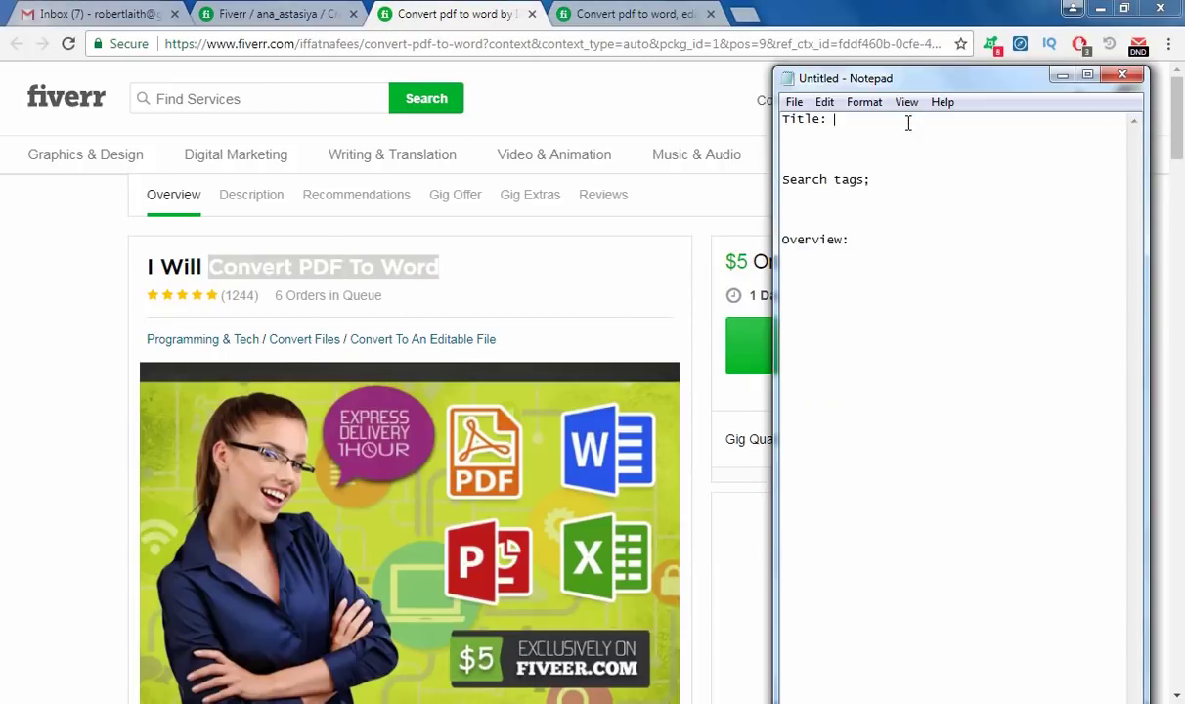
pyautogui.hotkey('ctrl', 'v')
pyautogui.write(', ')
pyautogui.write('E')
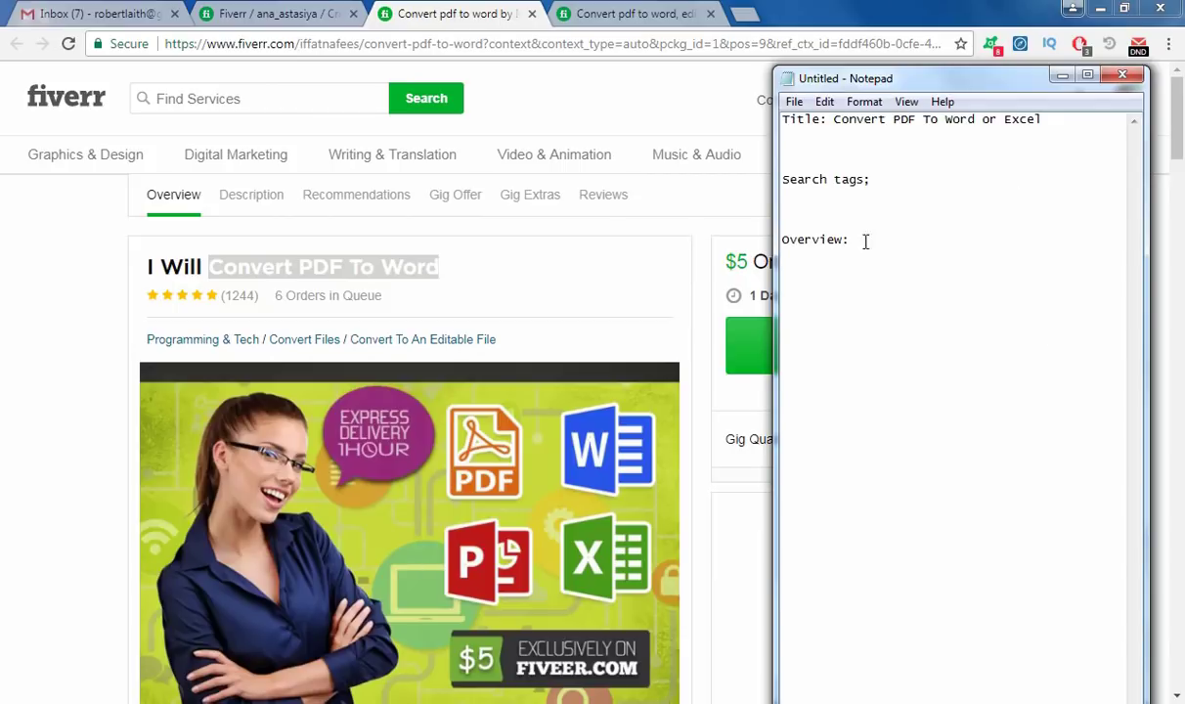
# Check the two competing gigs again and review the wording of the drafted title in the note phrase by phrase.
pyautogui.click(625, 14)
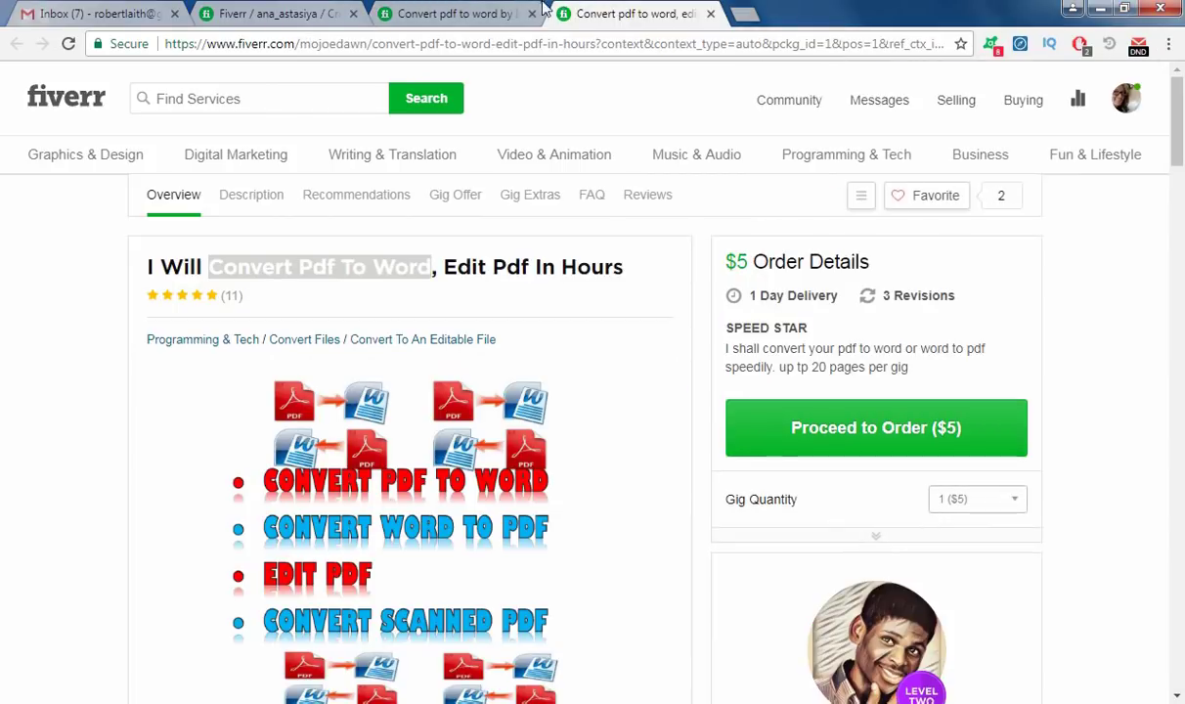
pyautogui.click(467, 13)
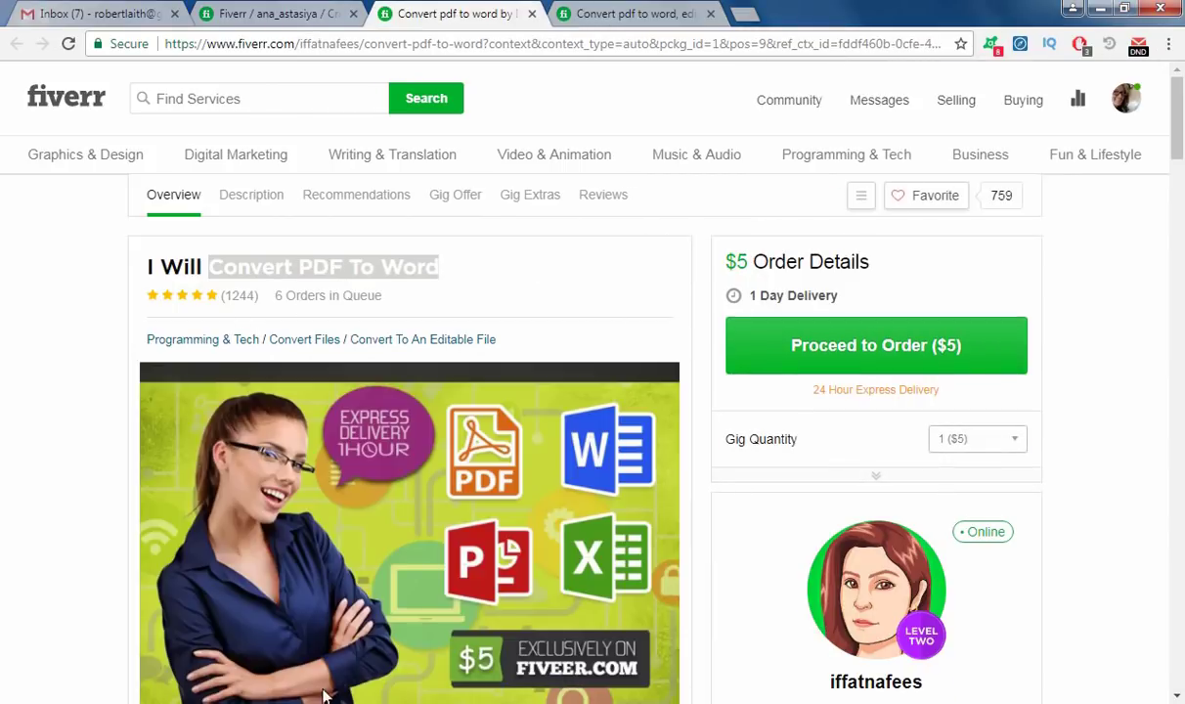
pyautogui.hotkey('alt', 'Tab')
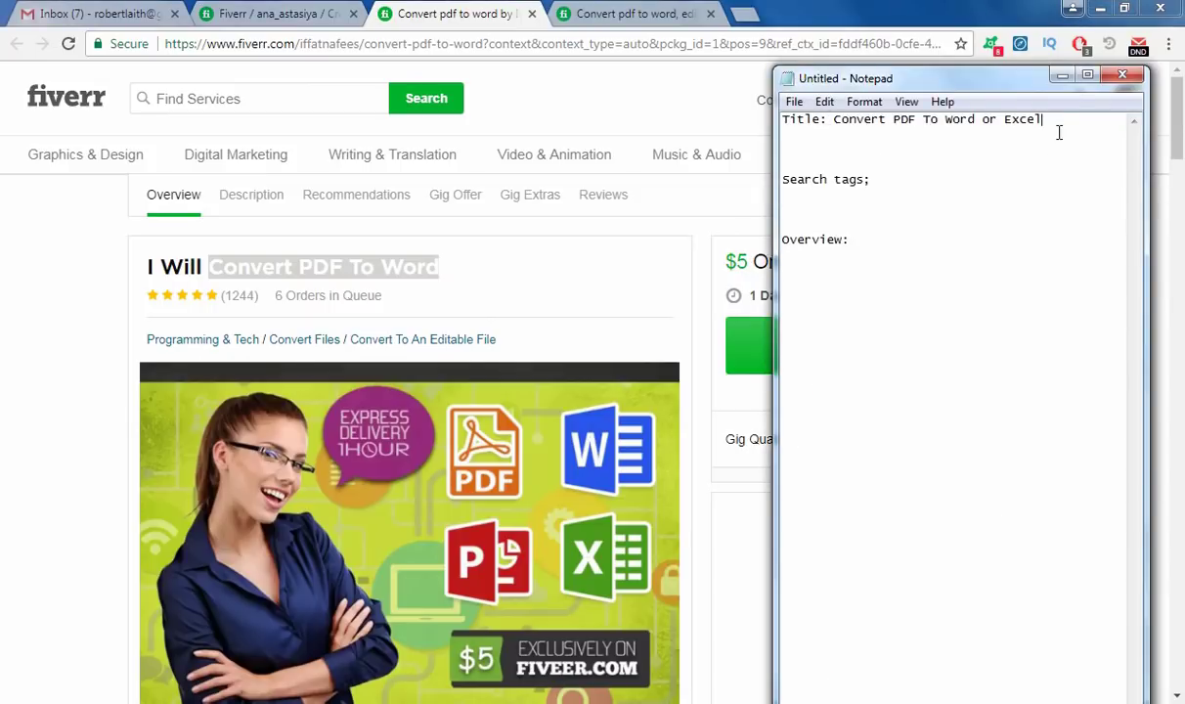
pyautogui.moveTo(1049, 125); pyautogui.dragTo(1007, 121)
pyautogui.click(924, 166)
pyautogui.moveTo(1048, 122); pyautogui.dragTo(920, 120)
pyautogui.click(859, 149)
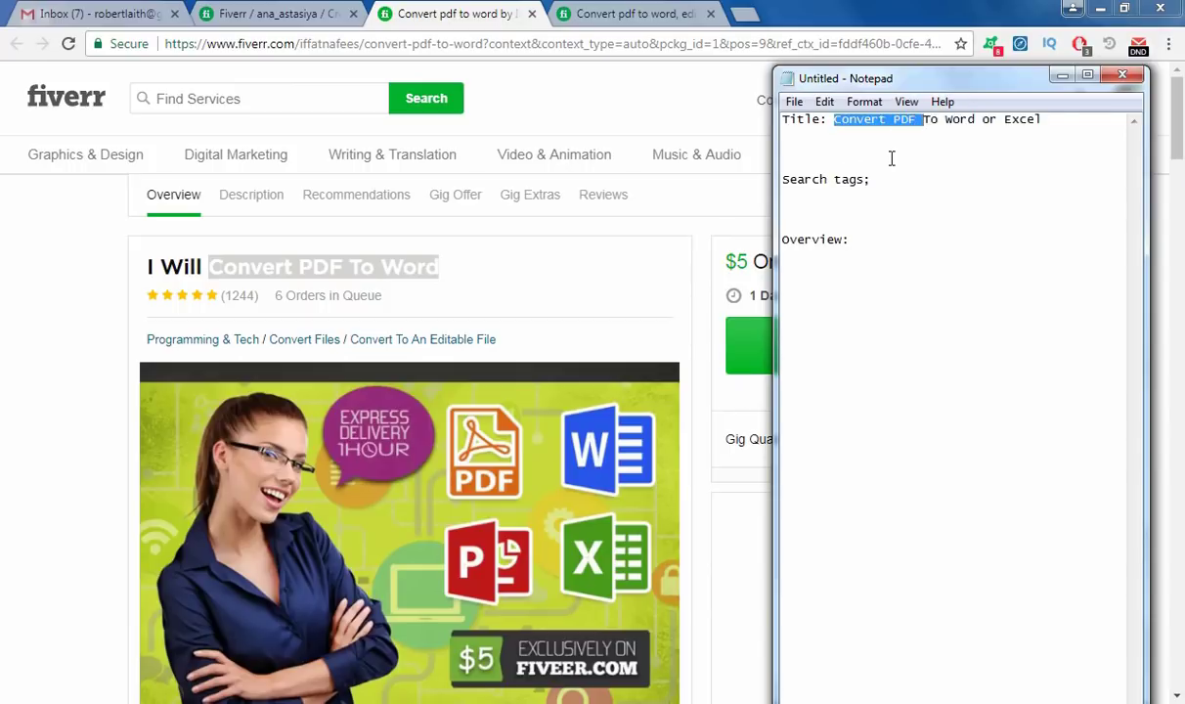
pyautogui.click(890, 151)
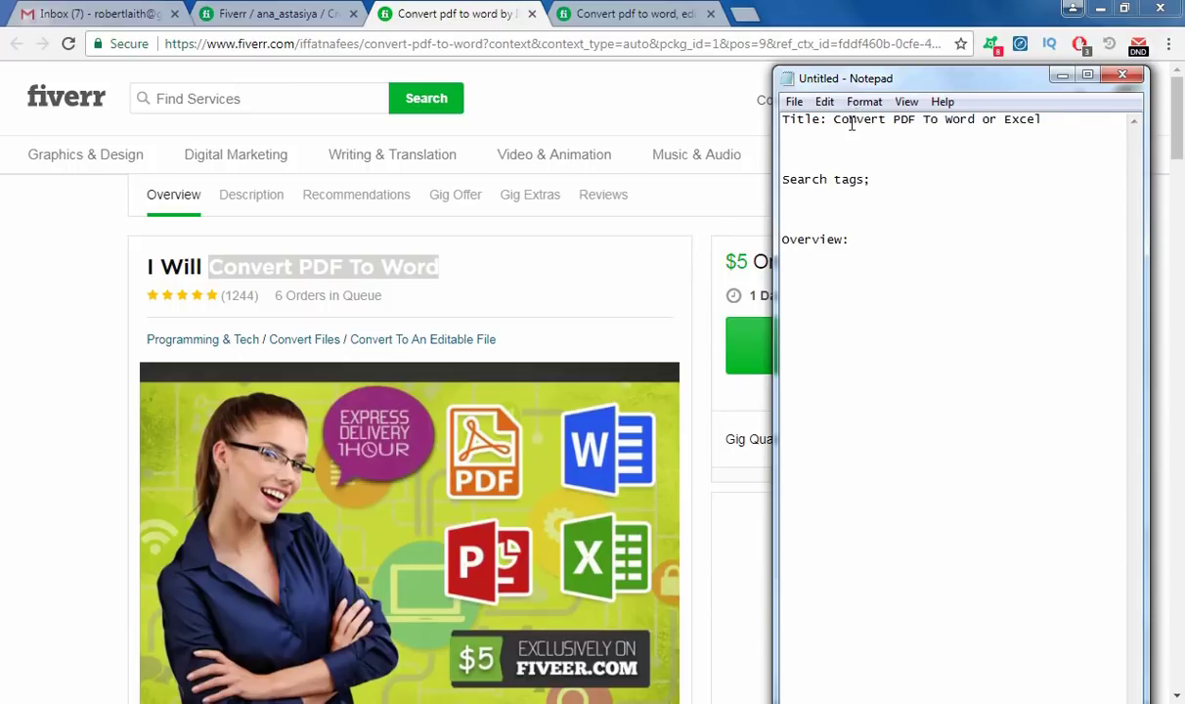
pyautogui.moveTo(1042, 119); pyautogui.dragTo(951, 115)
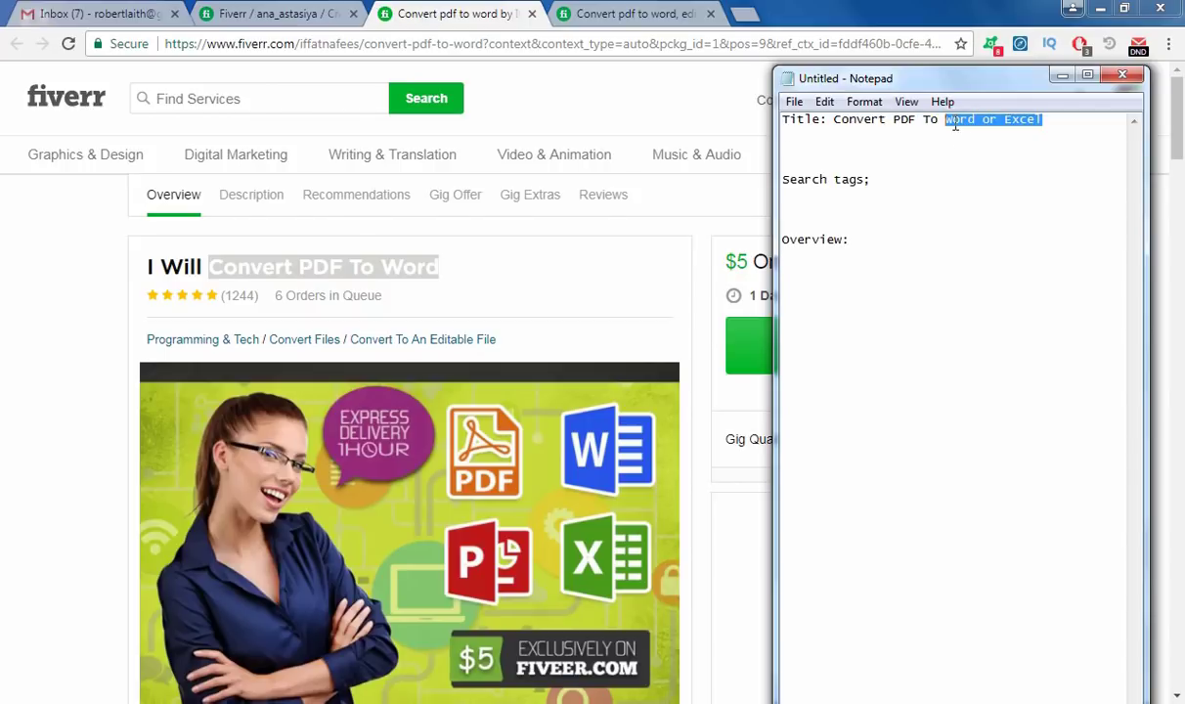
pyautogui.click(959, 143)
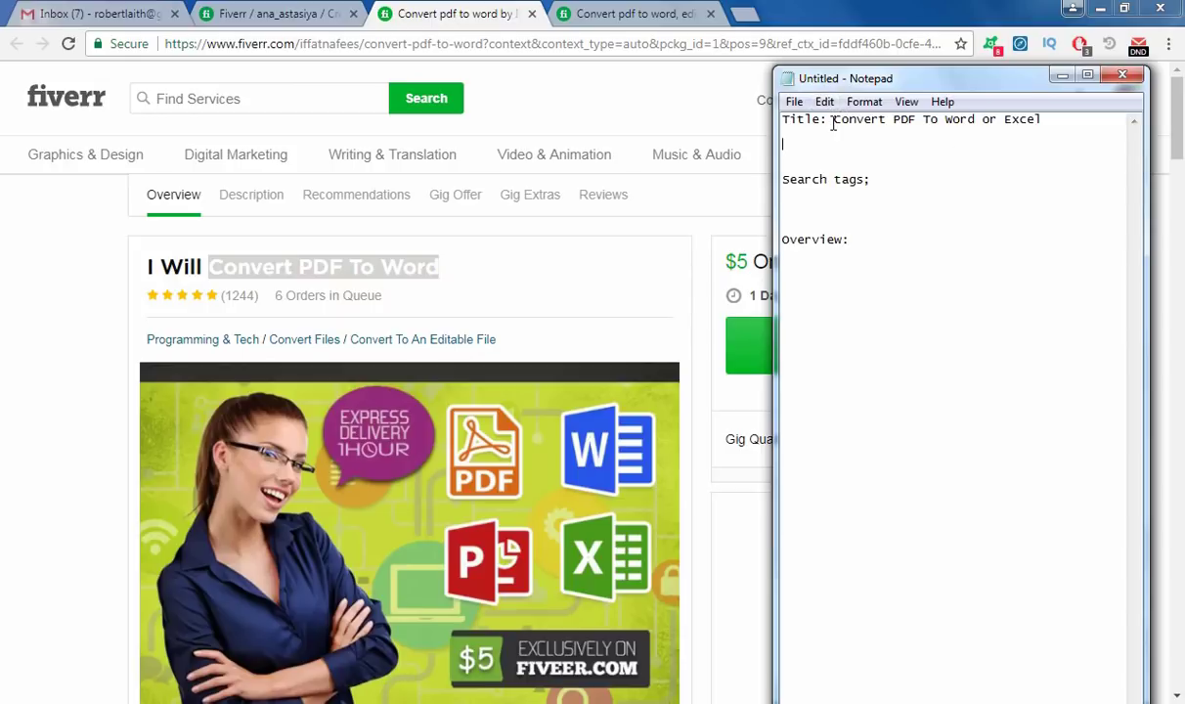
# Copy the drafted title "Convert PDF To Word or Excel" from the note into the new gig's title field.
pyautogui.moveTo(834, 126); pyautogui.dragTo(1043, 122)
pyautogui.hotkey('ctrl', 'c')
pyautogui.click(230, 12)
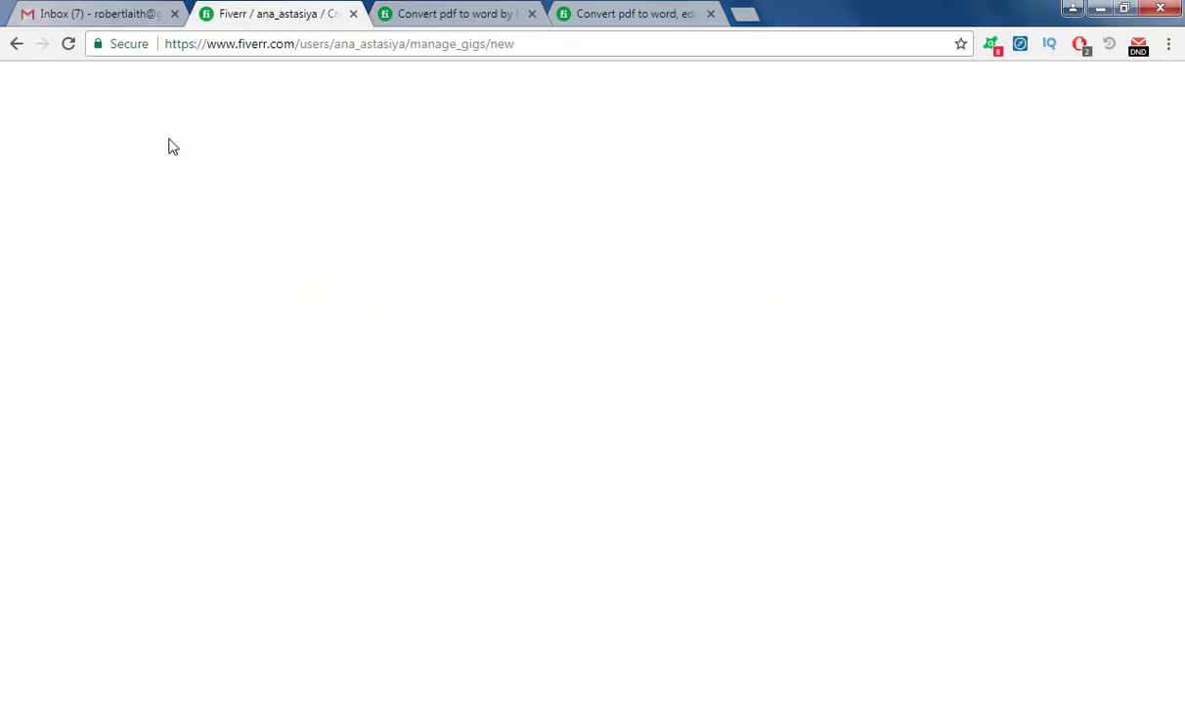
pyautogui.click(442, 288)
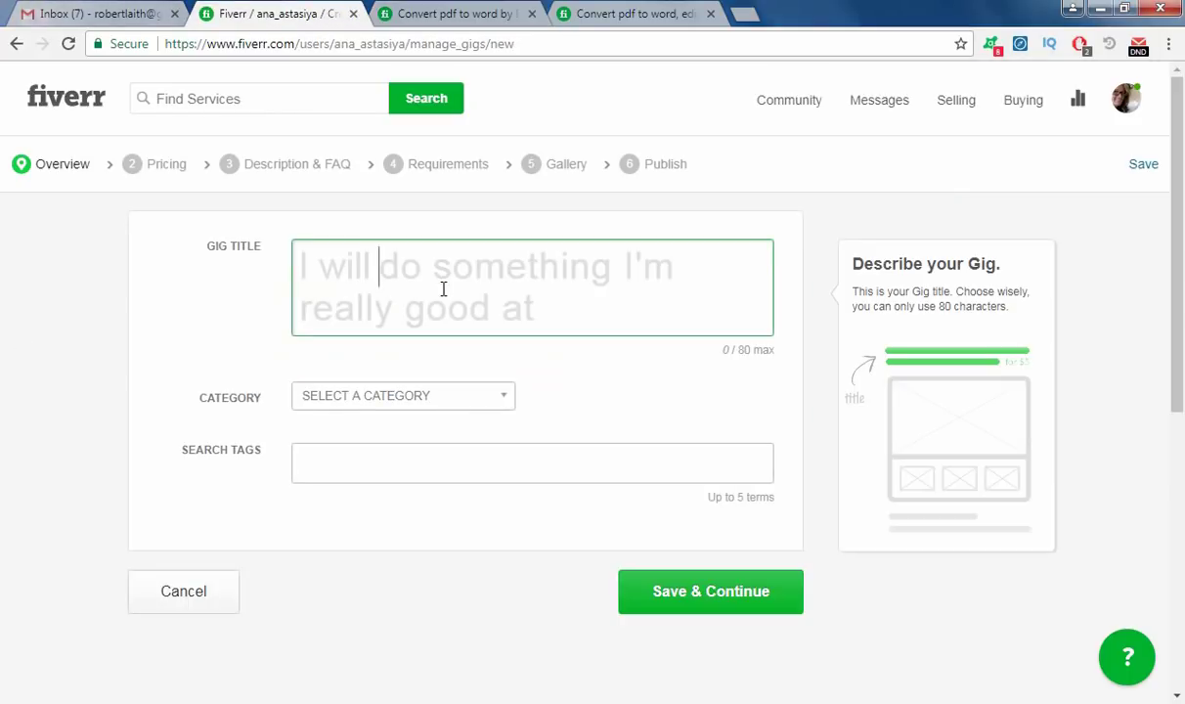
pyautogui.hotkey('ctrl', 'v')
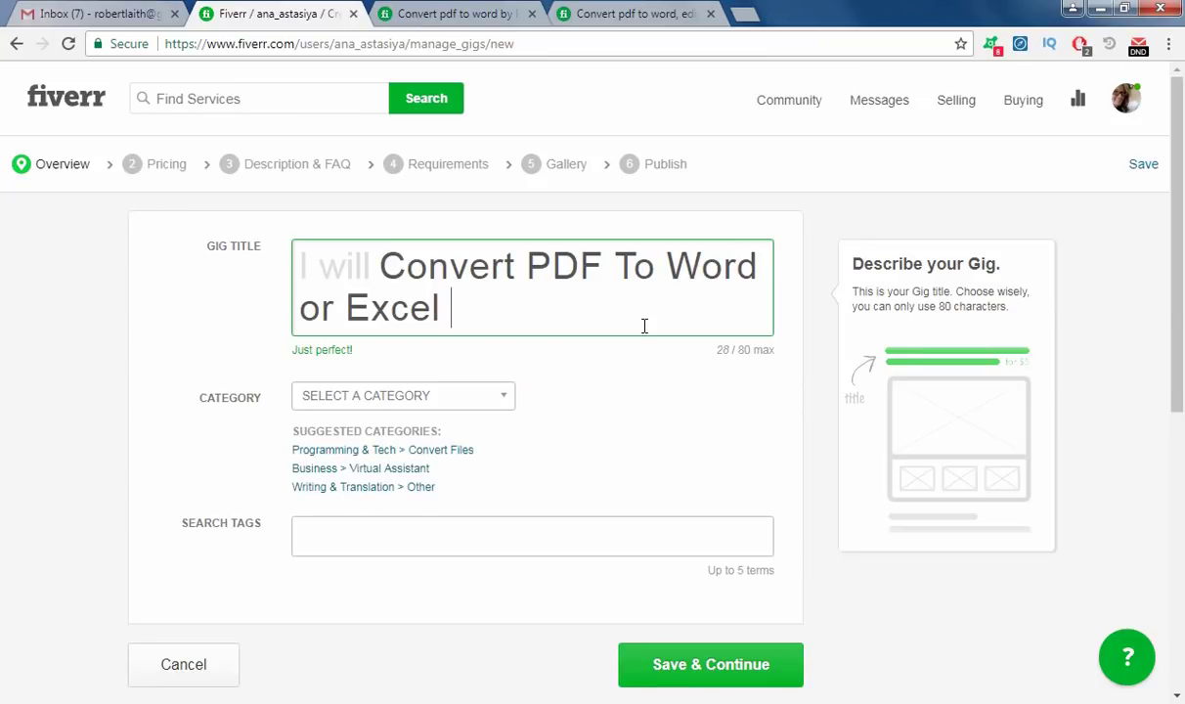
# Append "within 24 hours" to the end of the gig title and leave the field.
pyautogui.write('within')
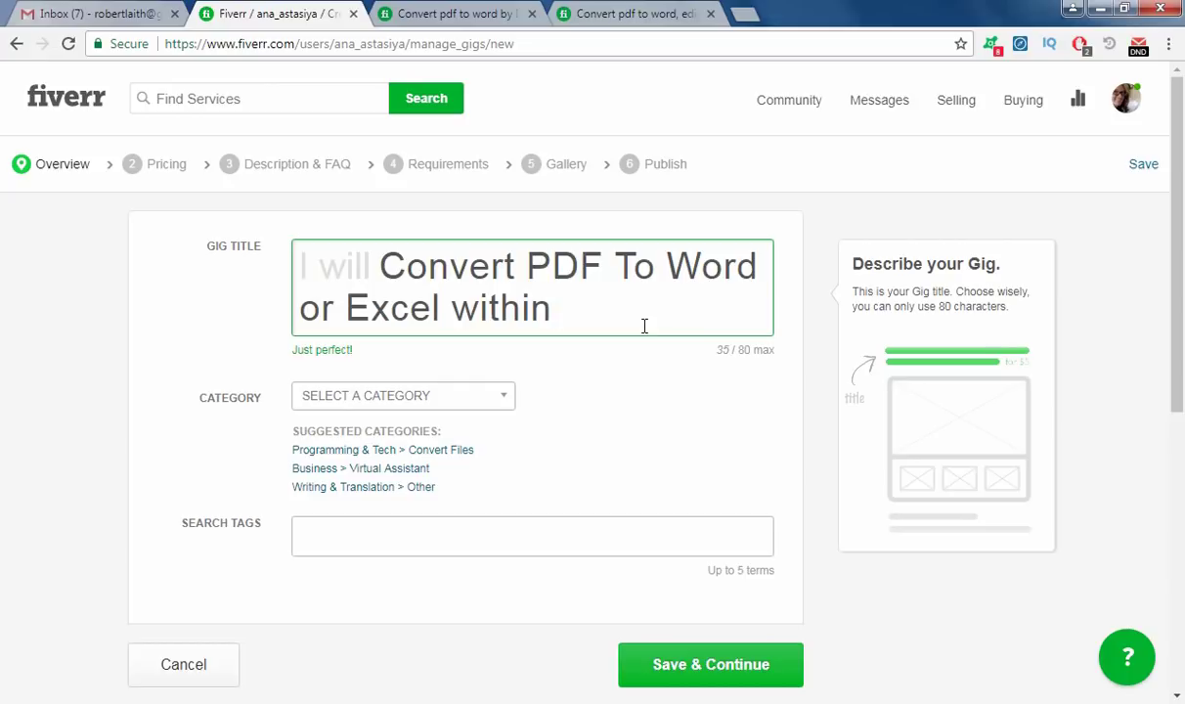
pyautogui.write('4 hours')
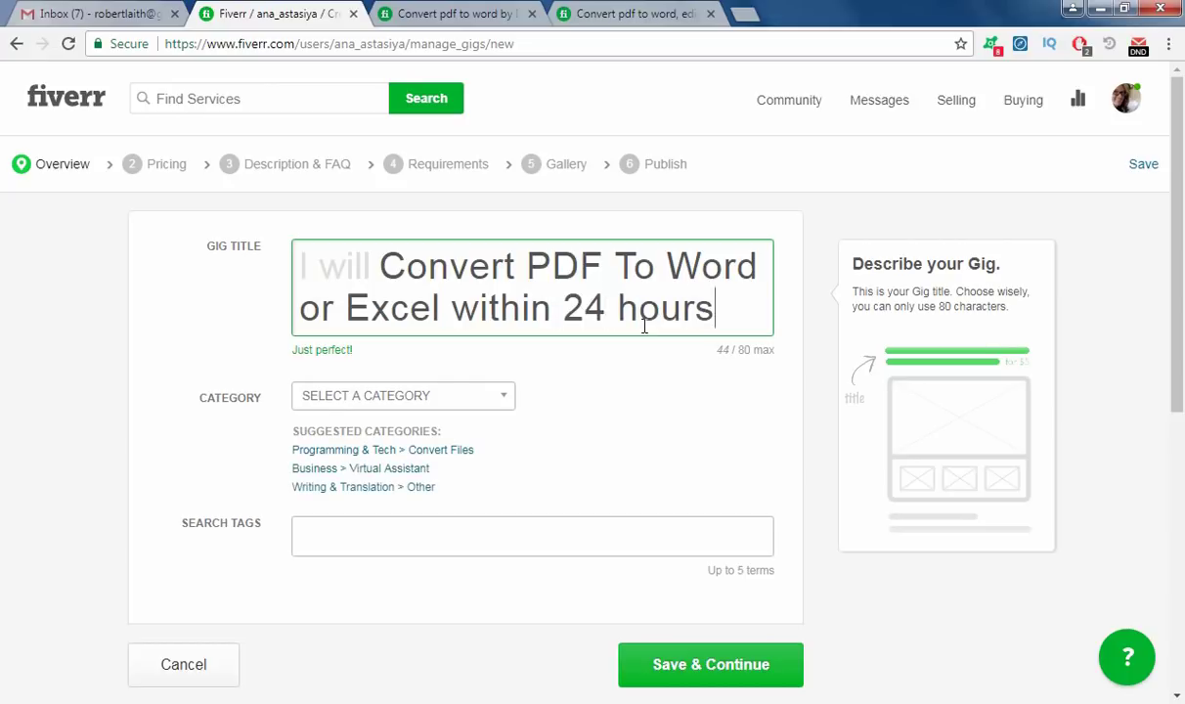
pyautogui.click(547, 345)
pyautogui.moveTo(410, 320)
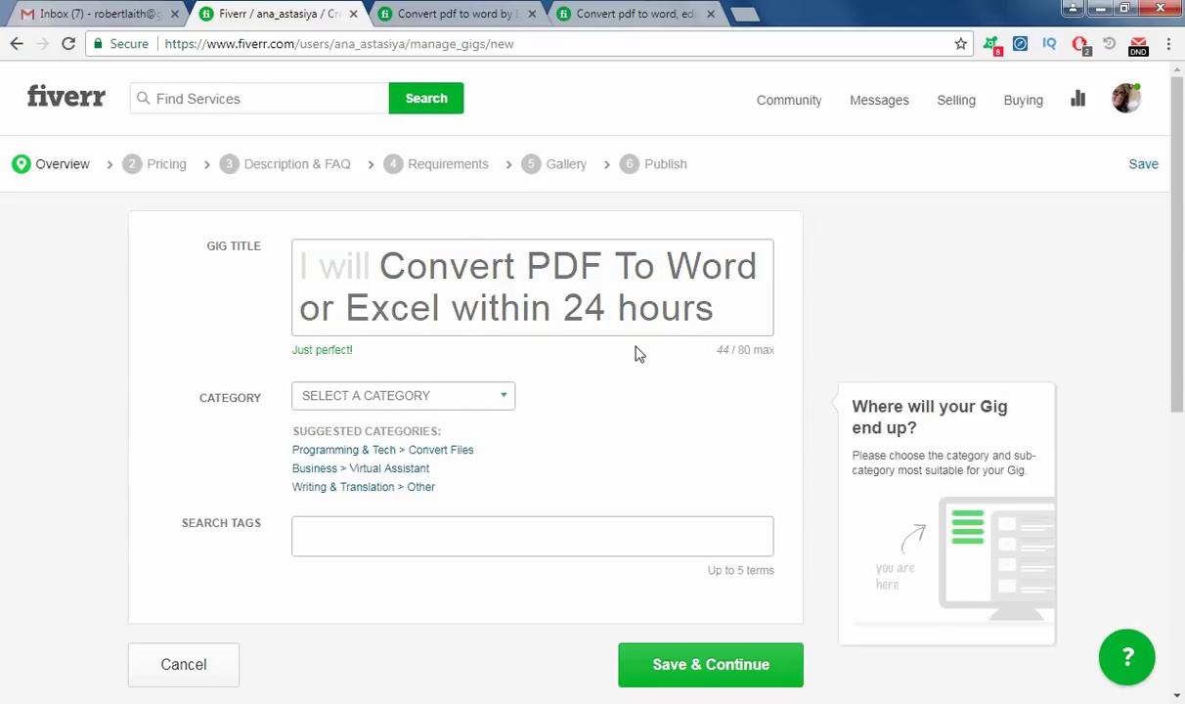
# Review the keywords in the gig title and the suggested categories on the new gig form.
pyautogui.moveTo(585, 403)
pyautogui.scroll(-1, 10, 401)
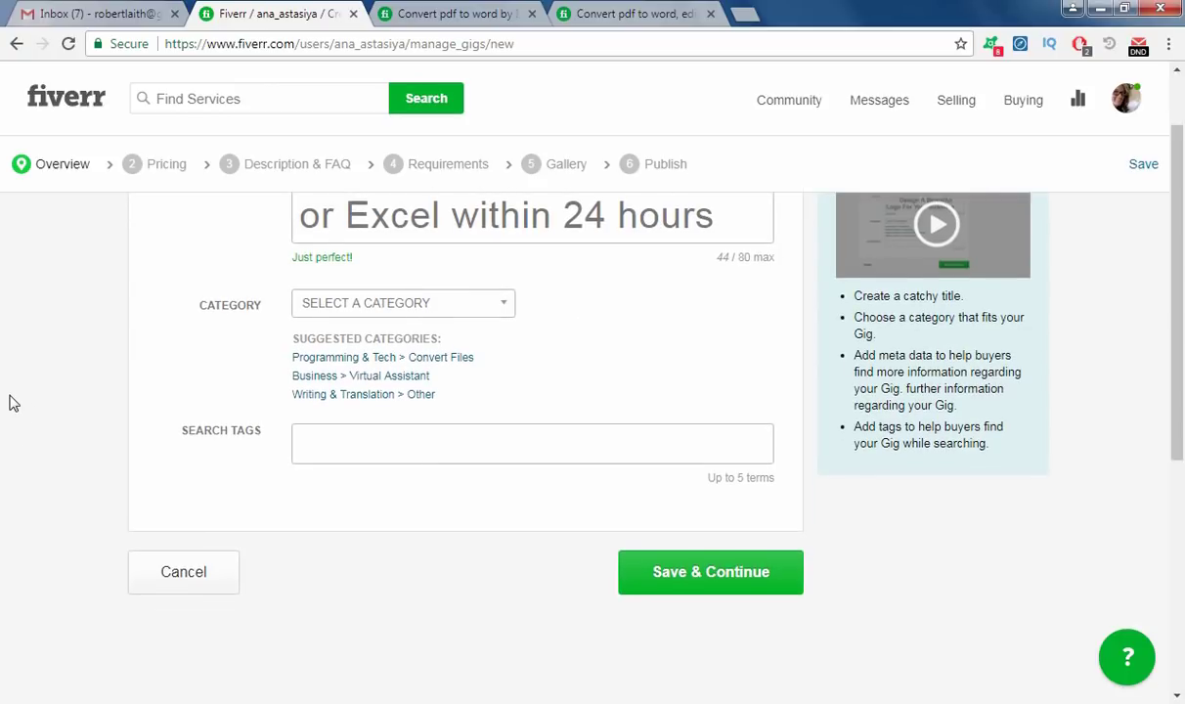
pyautogui.scroll(1, 10, 401)
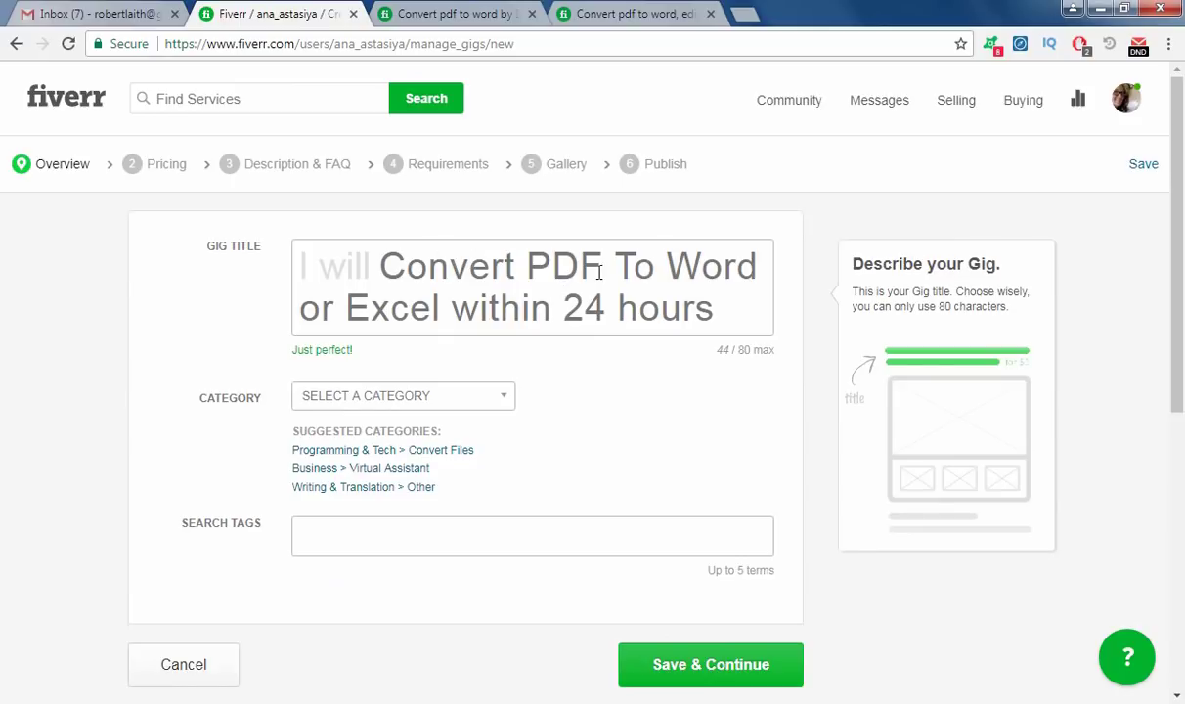
pyautogui.doubleClick(539, 264)
pyautogui.doubleClick(478, 264)
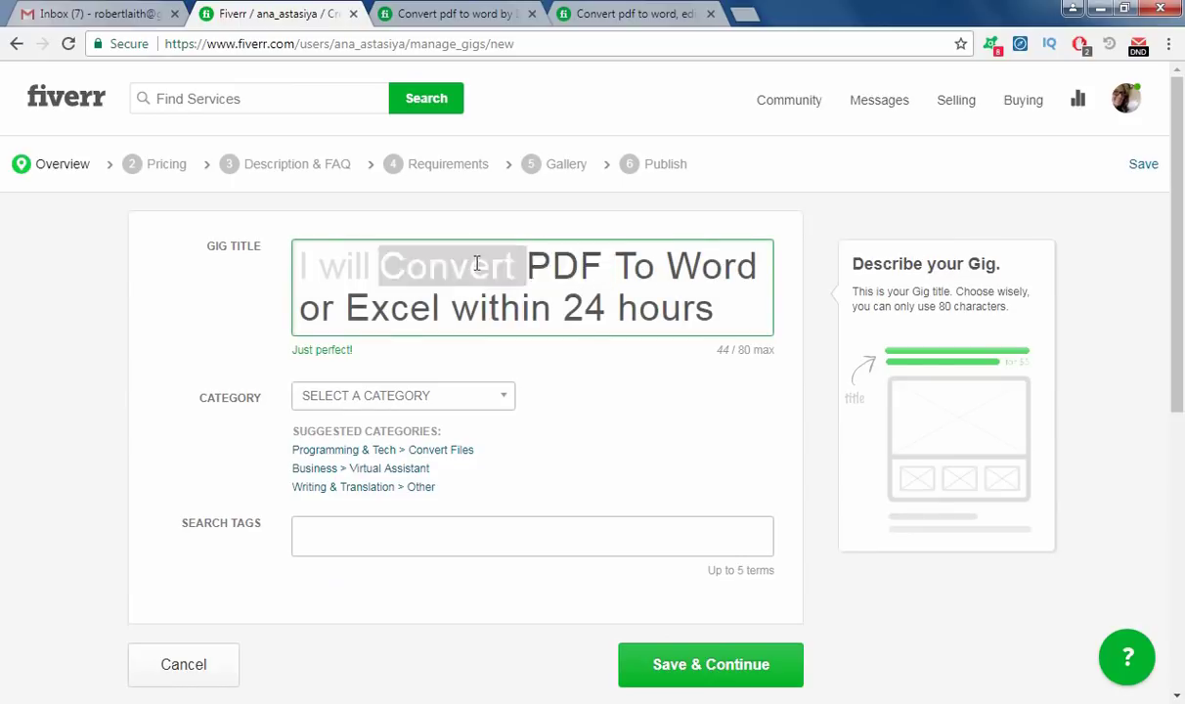
pyautogui.moveTo(460, 278); pyautogui.dragTo(560, 271)
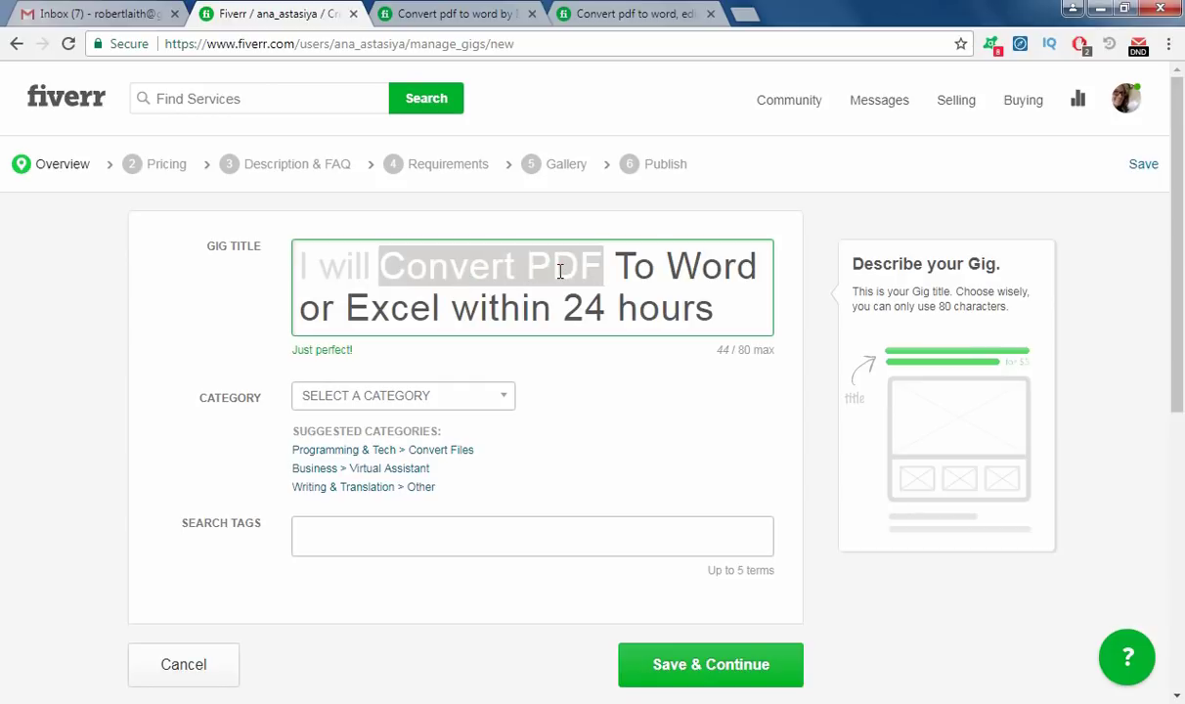
pyautogui.click(503, 256)
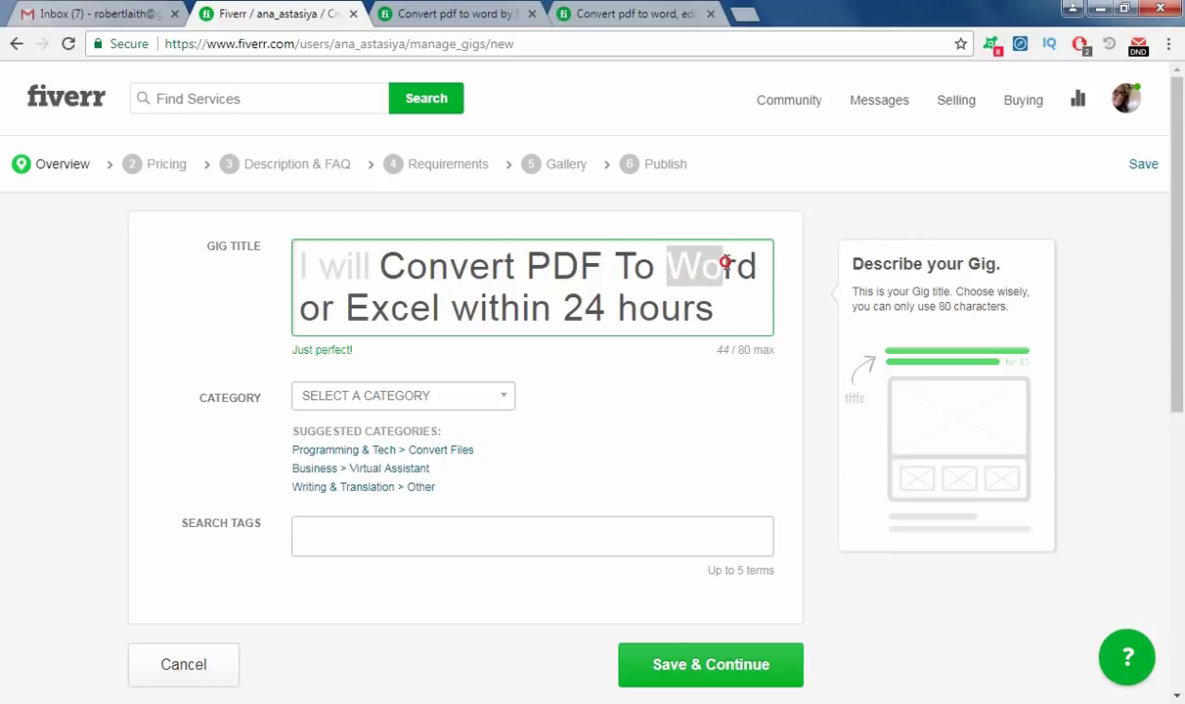
pyautogui.click(579, 266)
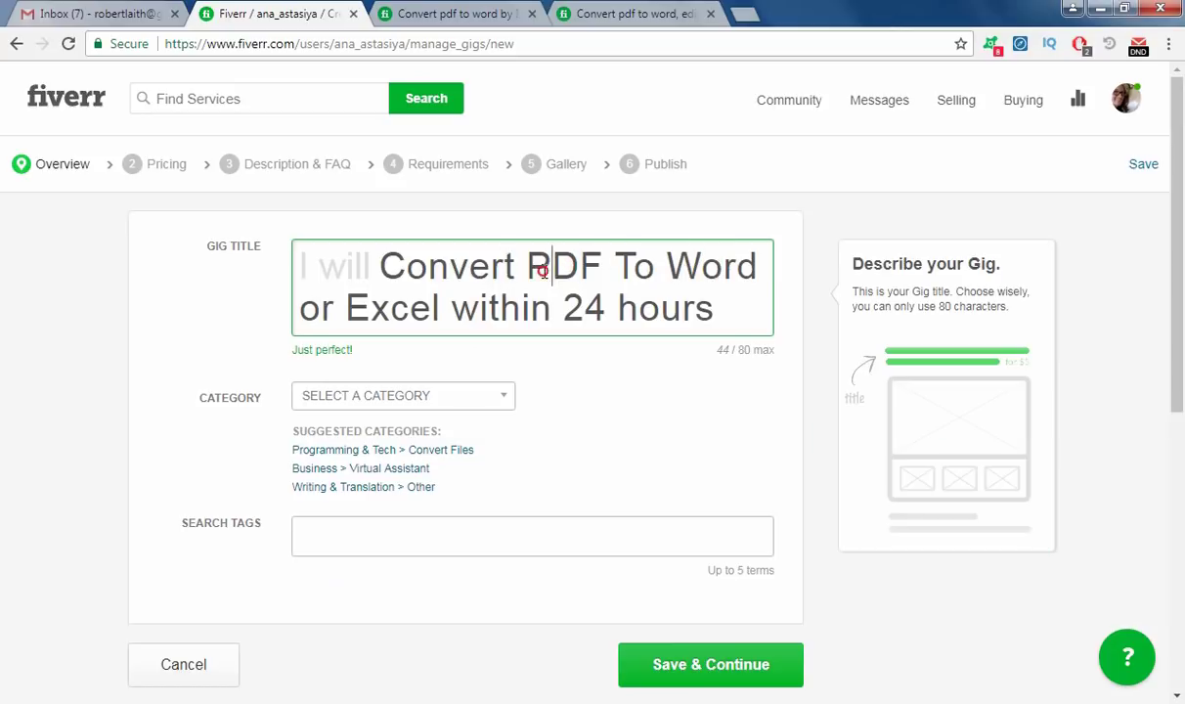
pyautogui.moveTo(527, 266); pyautogui.dragTo(706, 269)
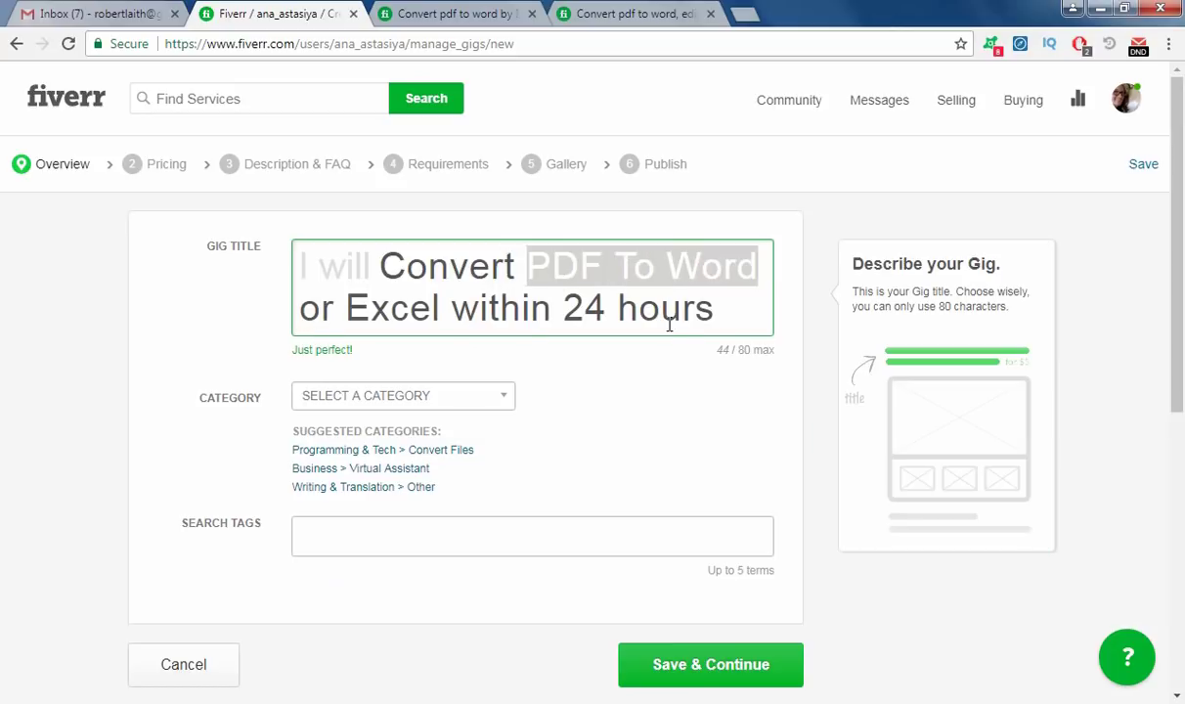
pyautogui.click(450, 267)
pyautogui.moveTo(527, 266); pyautogui.dragTo(755, 266)
pyautogui.moveTo(533, 306); pyautogui.dragTo(429, 303)
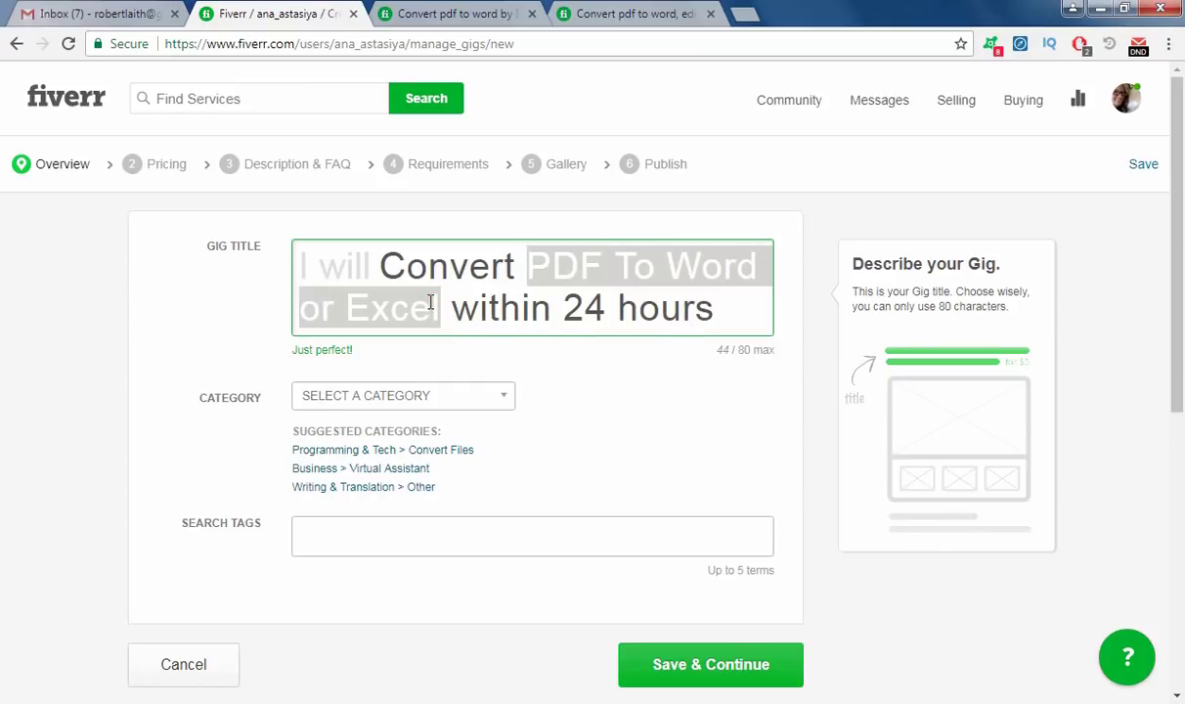
pyautogui.moveTo(562, 275); pyautogui.dragTo(608, 283)
pyautogui.doubleClick(384, 311)
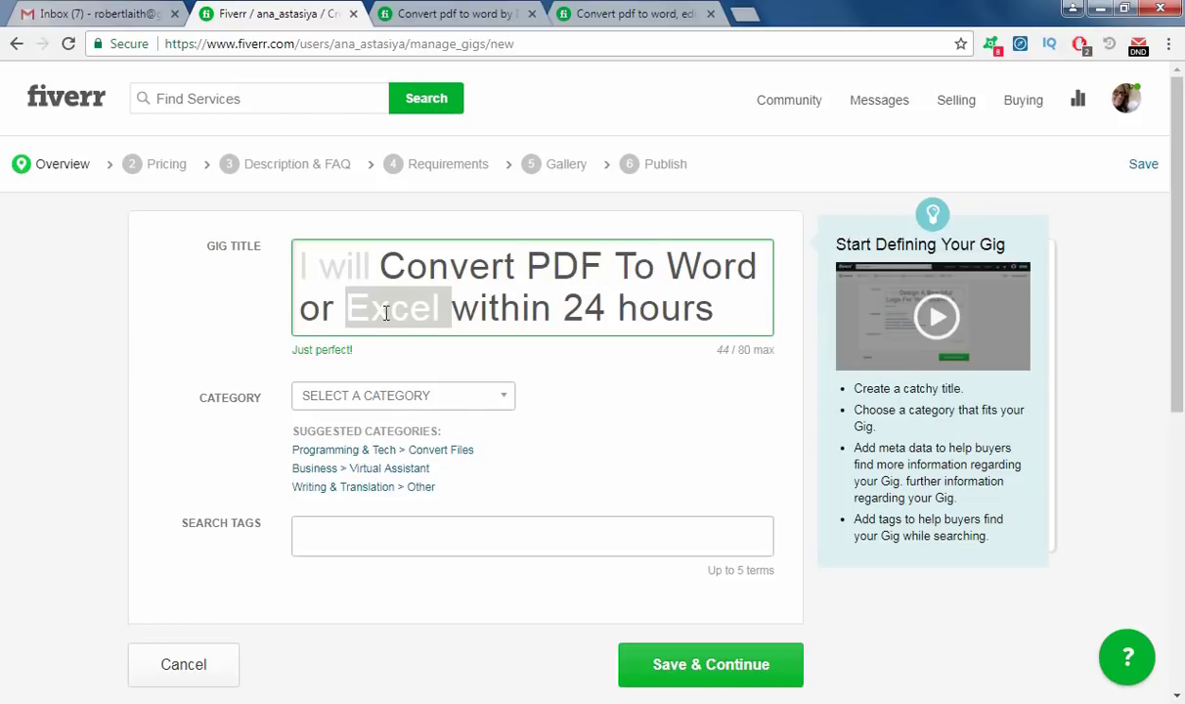
pyautogui.click(44, 362)
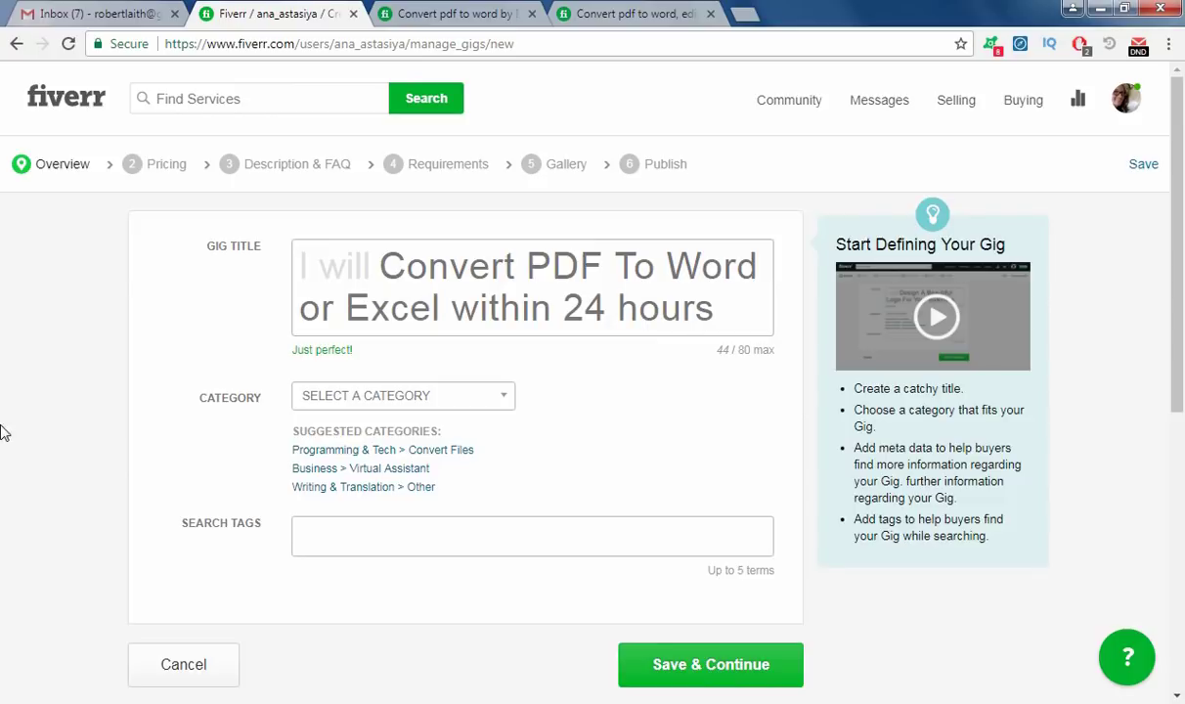
pyautogui.scroll(-2, 8, 401)
pyautogui.scroll(2, 31, 402)
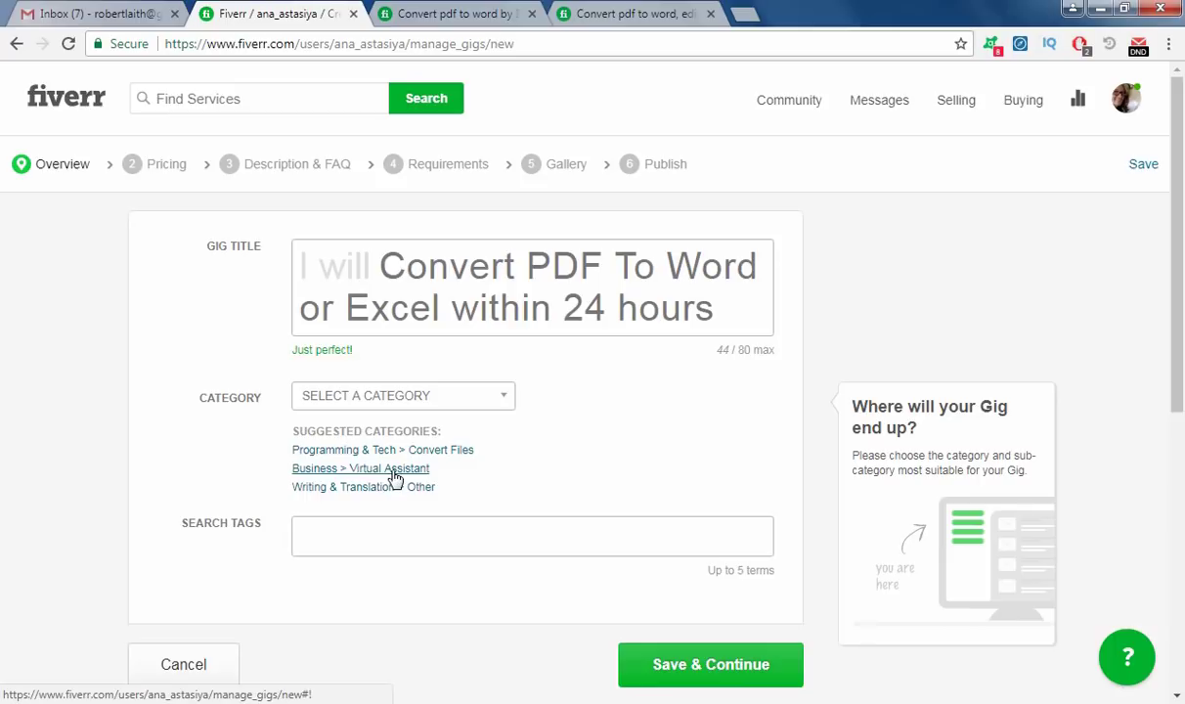
# Review the first competing gig's description, extras and category path, and compare the category path on the second competing gig.
pyautogui.click(400, 11)
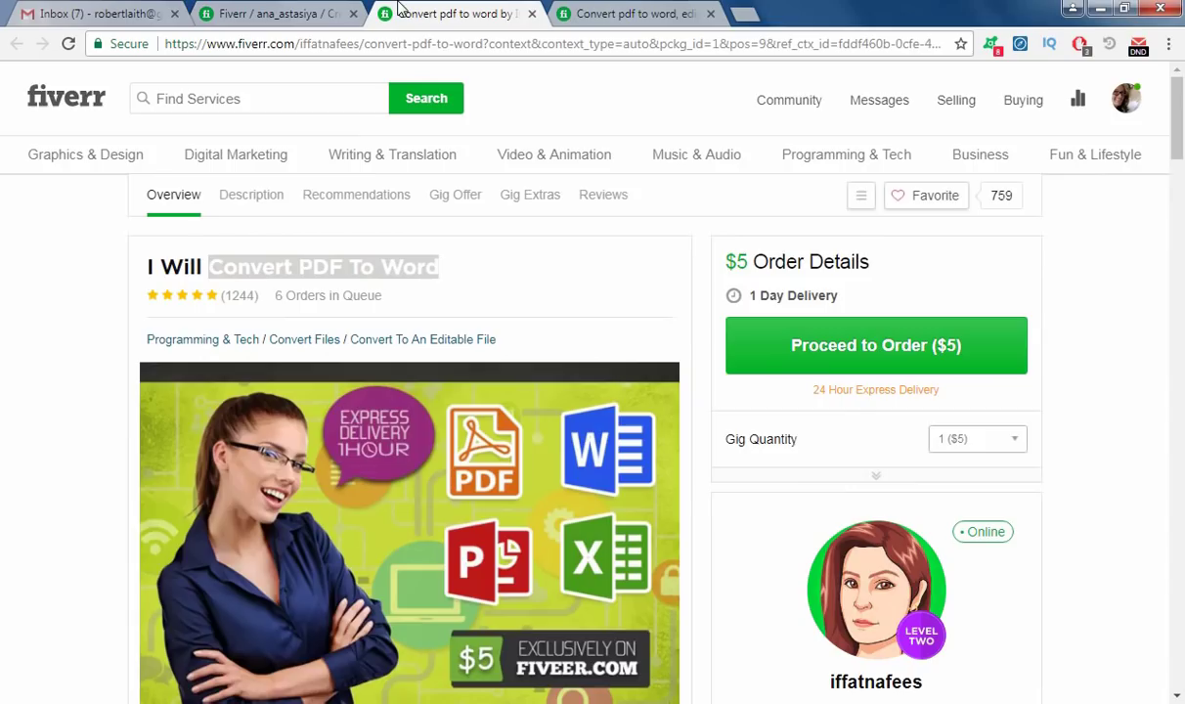
pyautogui.scroll(-3, 20, 557)
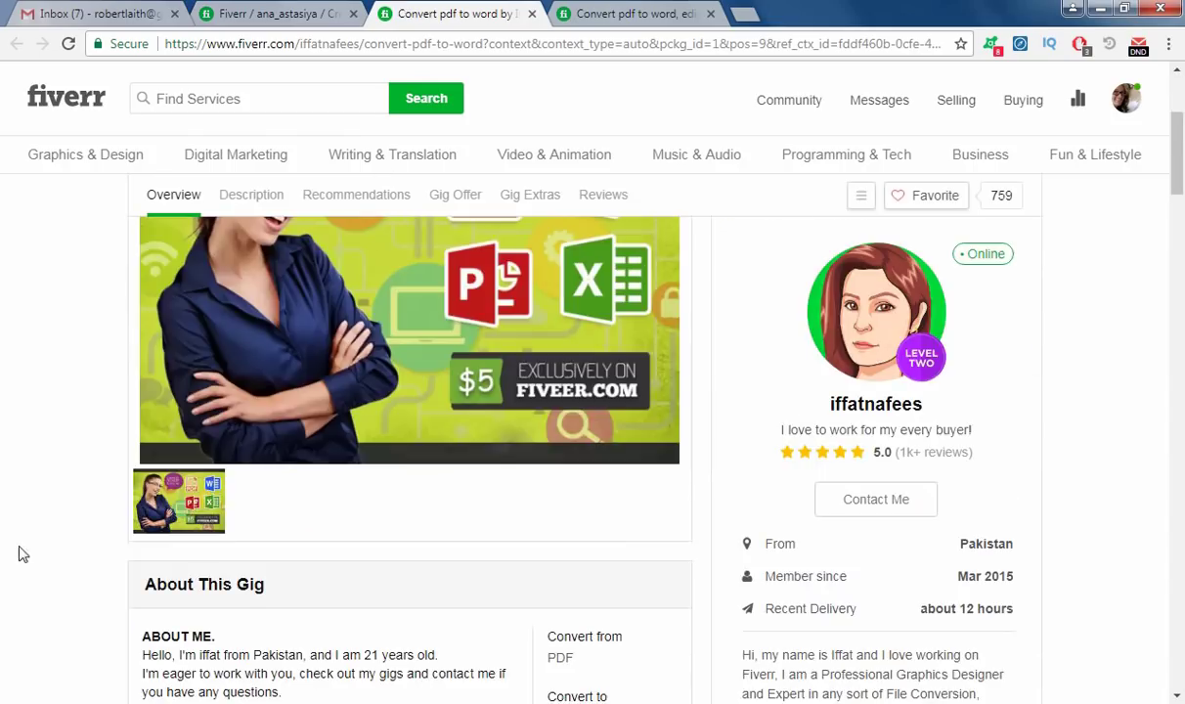
pyautogui.scroll(-6, 5, 509)
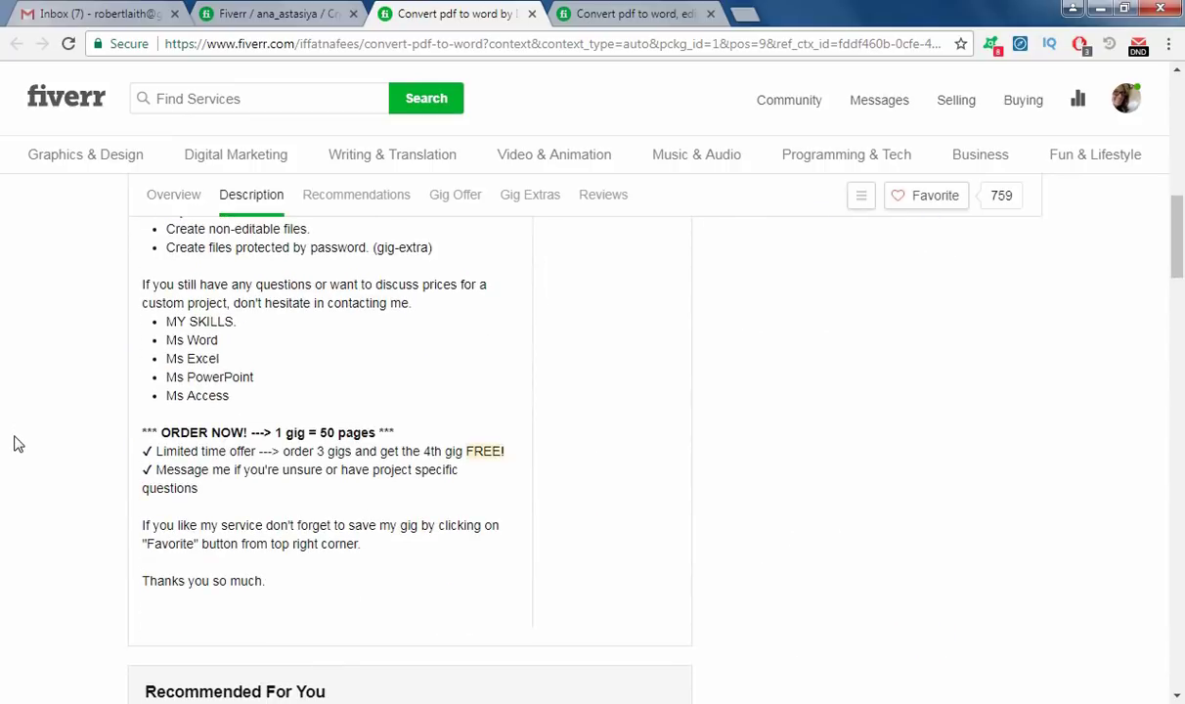
pyautogui.scroll(-4, 18, 440)
pyautogui.scroll(-4, 14, 433)
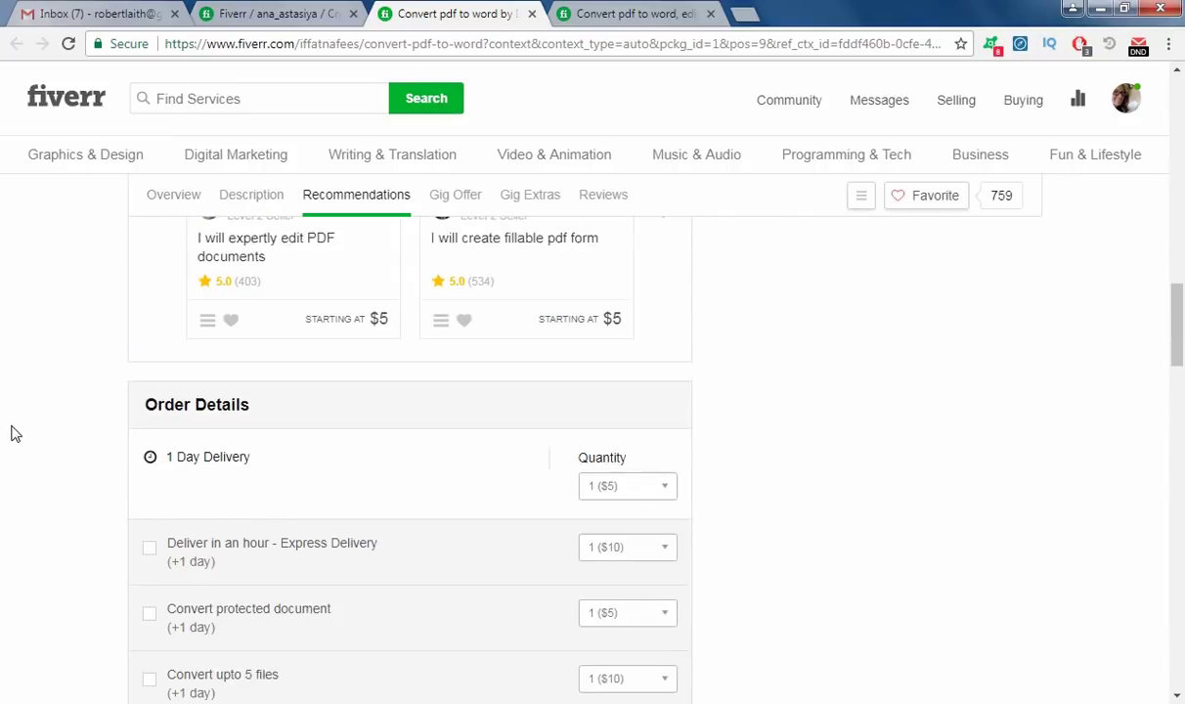
pyautogui.scroll(1, 14, 433)
pyautogui.scroll(-7, 14, 433)
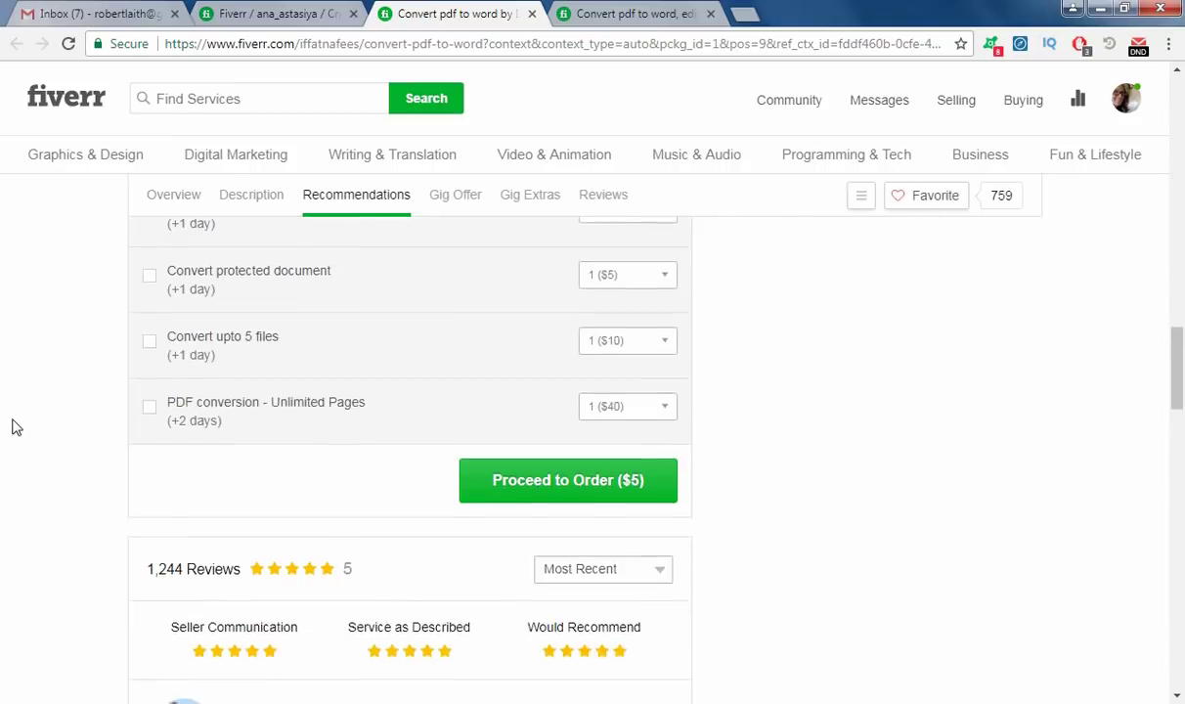
pyautogui.scroll(15, 31, 408)
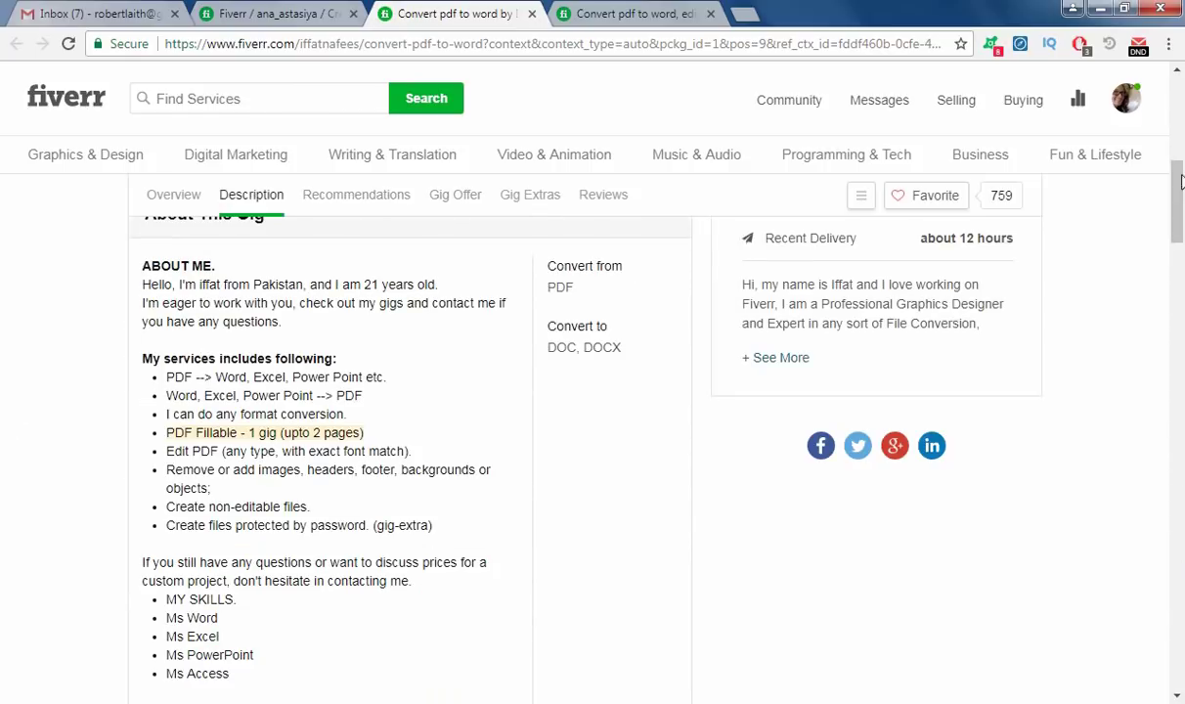
pyautogui.scroll(6, 564, 362)
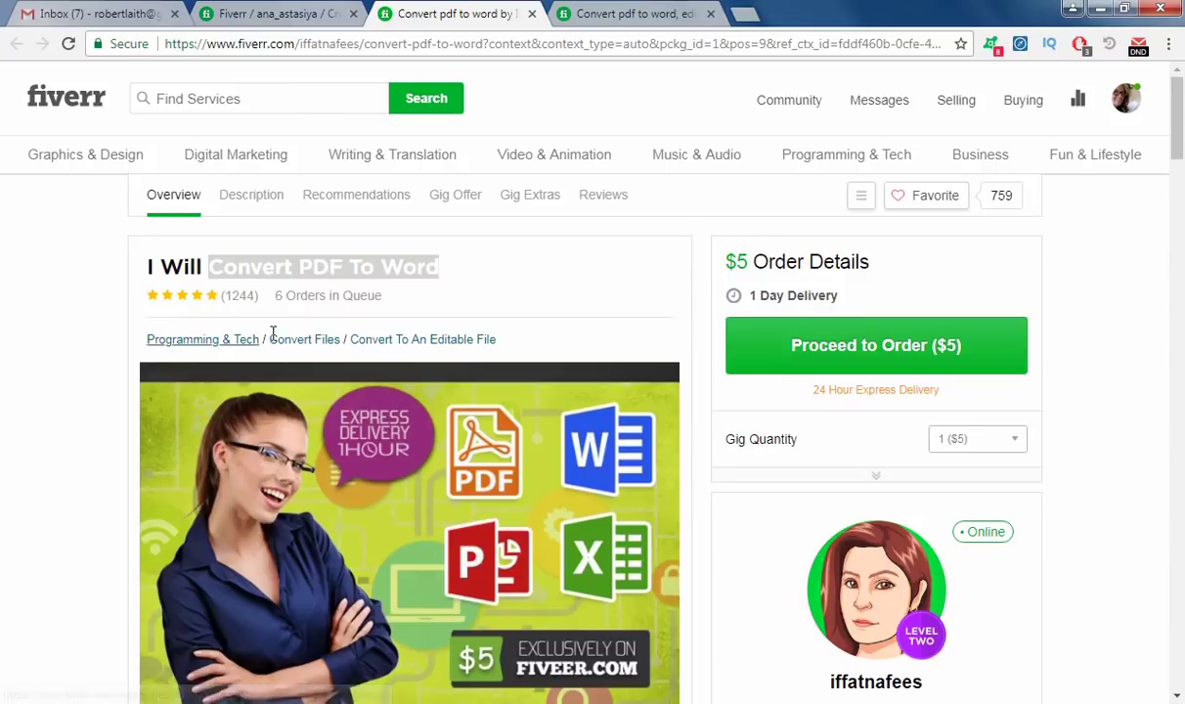
pyautogui.hotkey('ctrl', 'Tab')
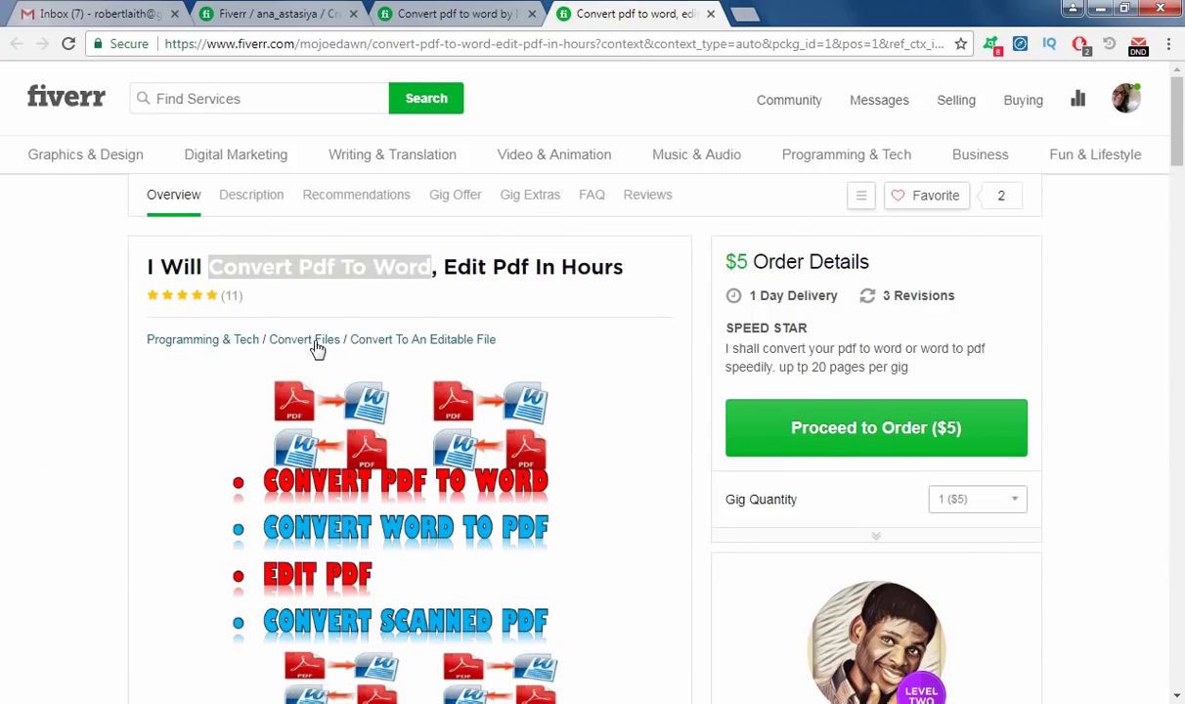
# On the new gig form, apply the suggested category Programming & Tech > Convert Files.
pyautogui.click(290, 8)
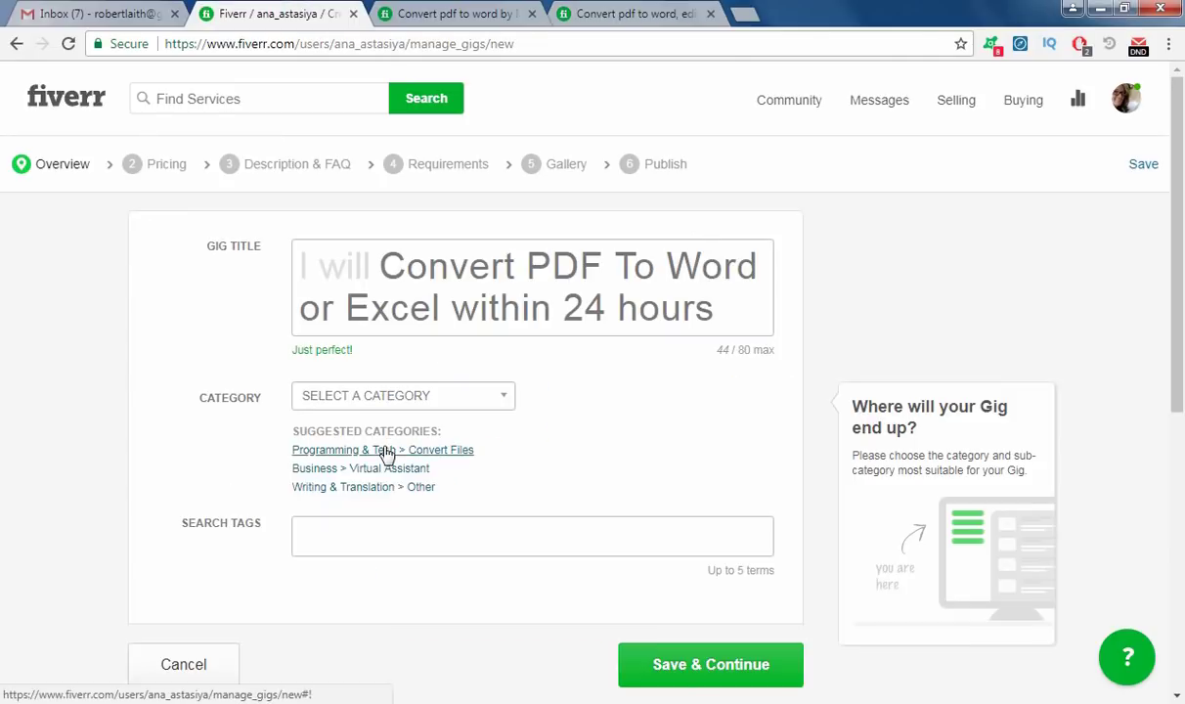
pyautogui.click(387, 452)
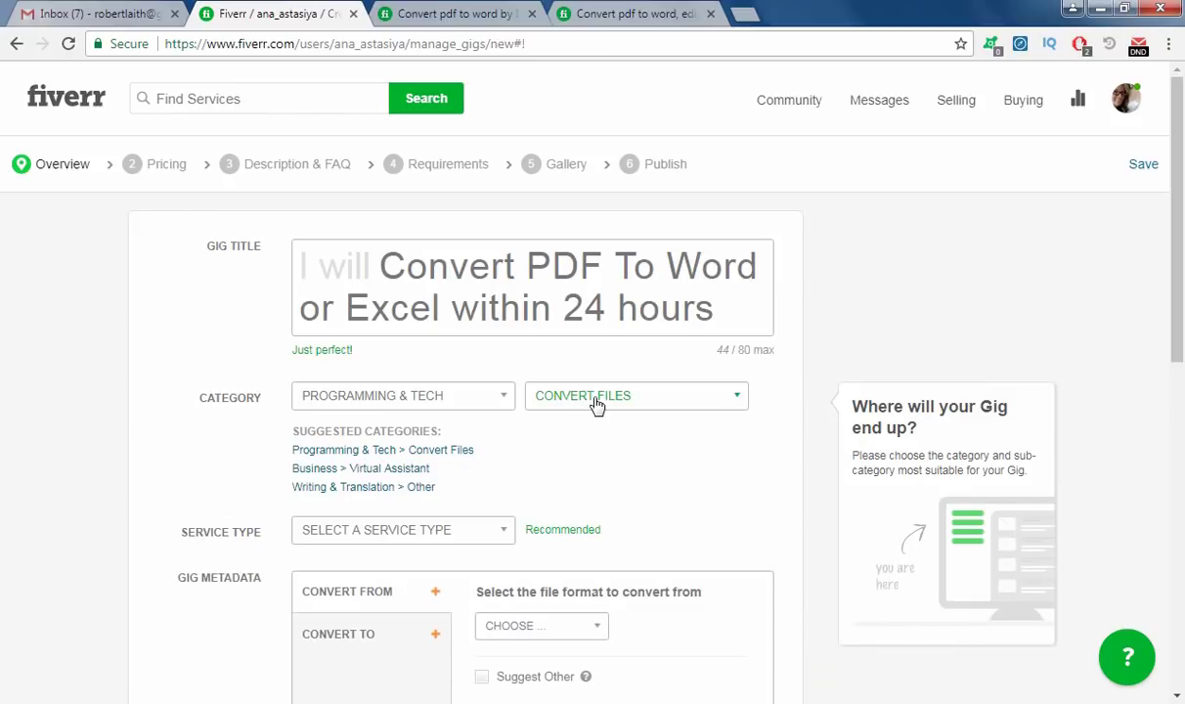
pyautogui.scroll(-1, 728, 417)
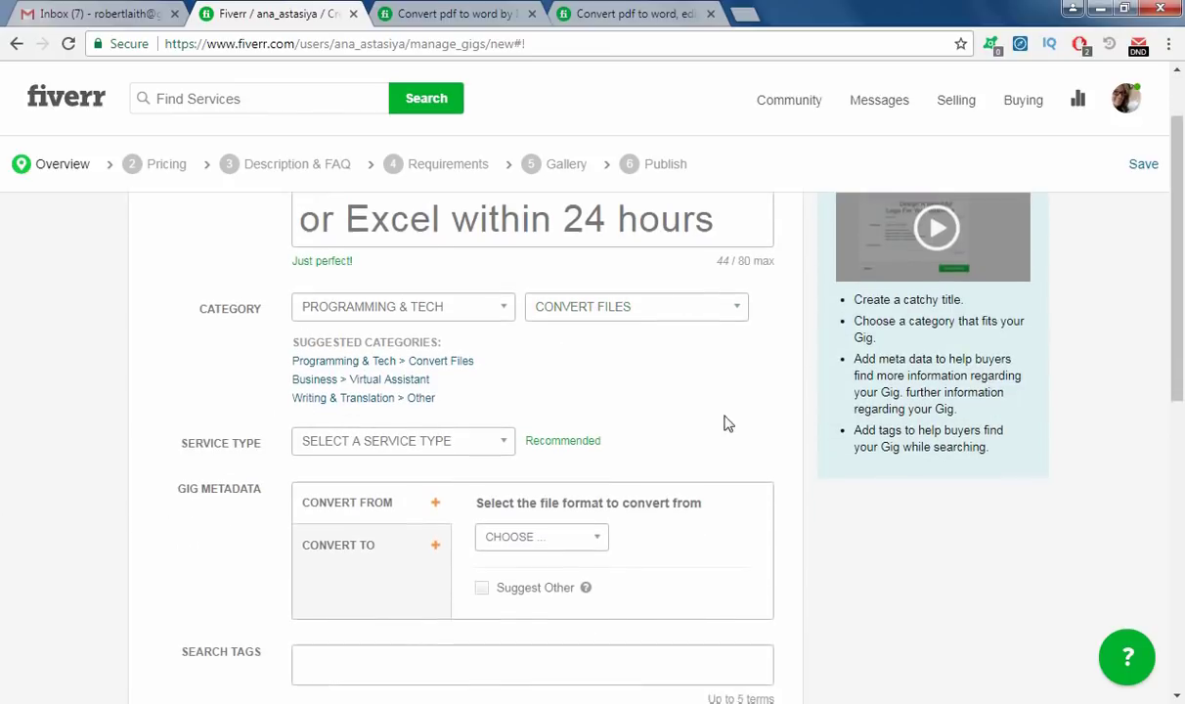
# Switch the gig's subcategory to Databases and set it back to Convert Files.
pyautogui.click(654, 303)
pyautogui.click(654, 306)
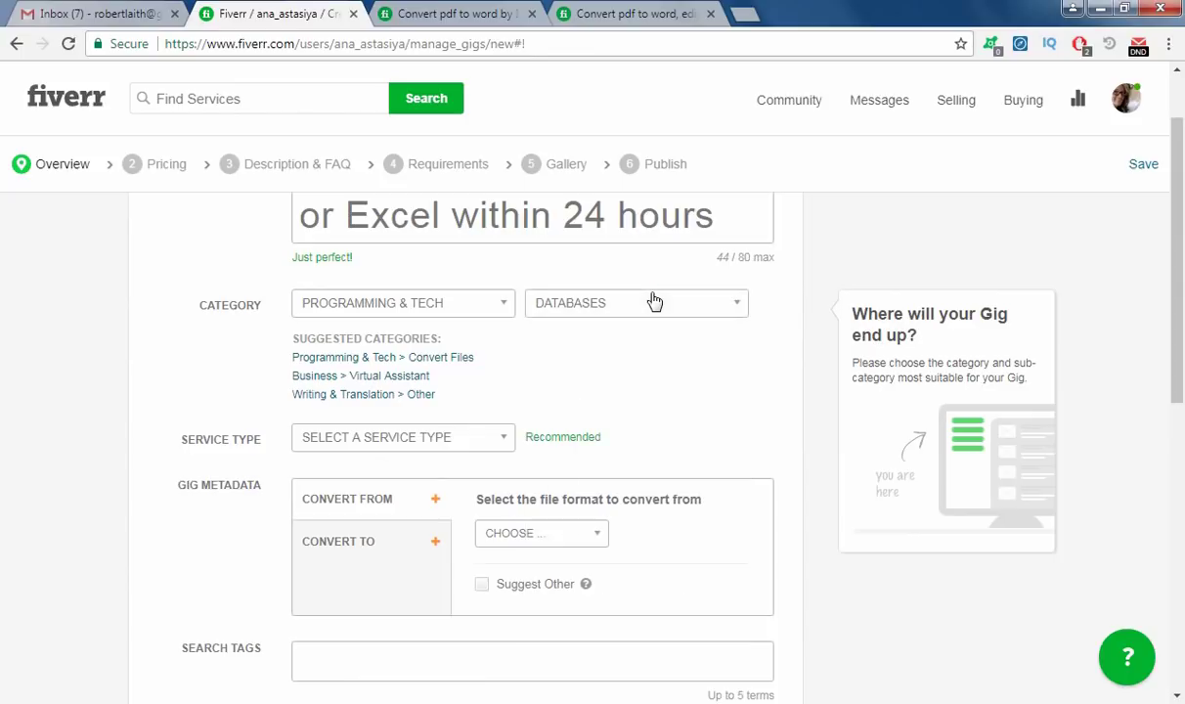
pyautogui.click(649, 309)
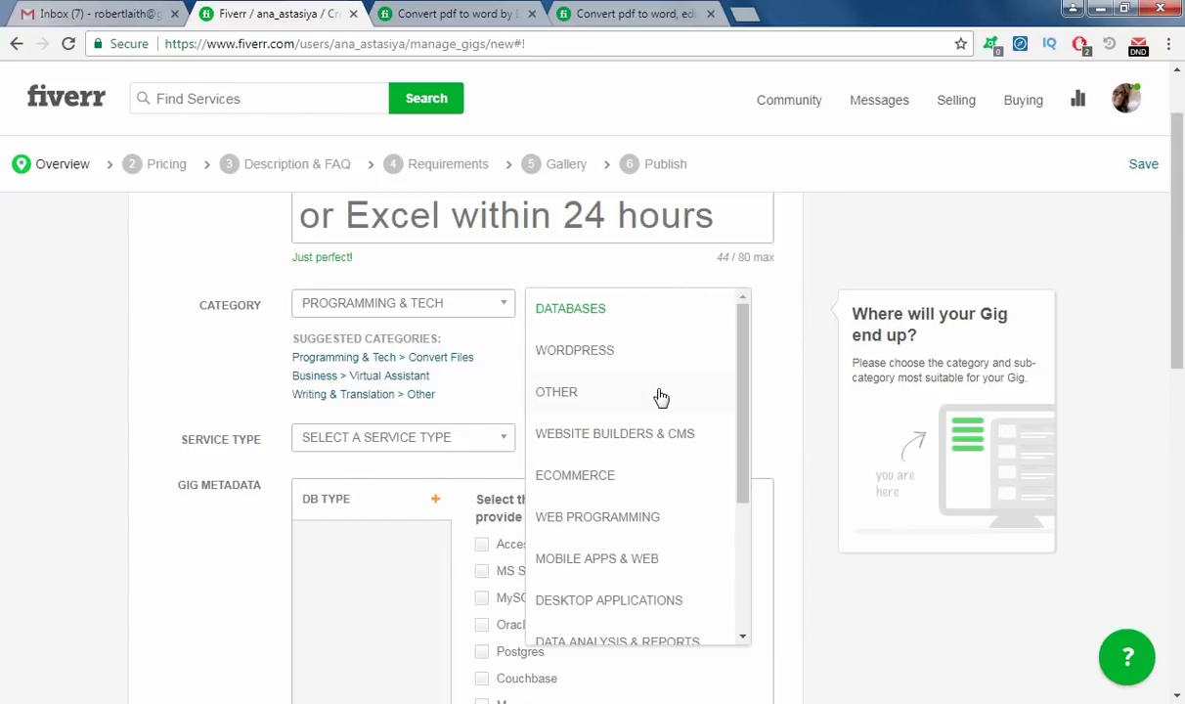
pyautogui.scroll(-5, 657, 404)
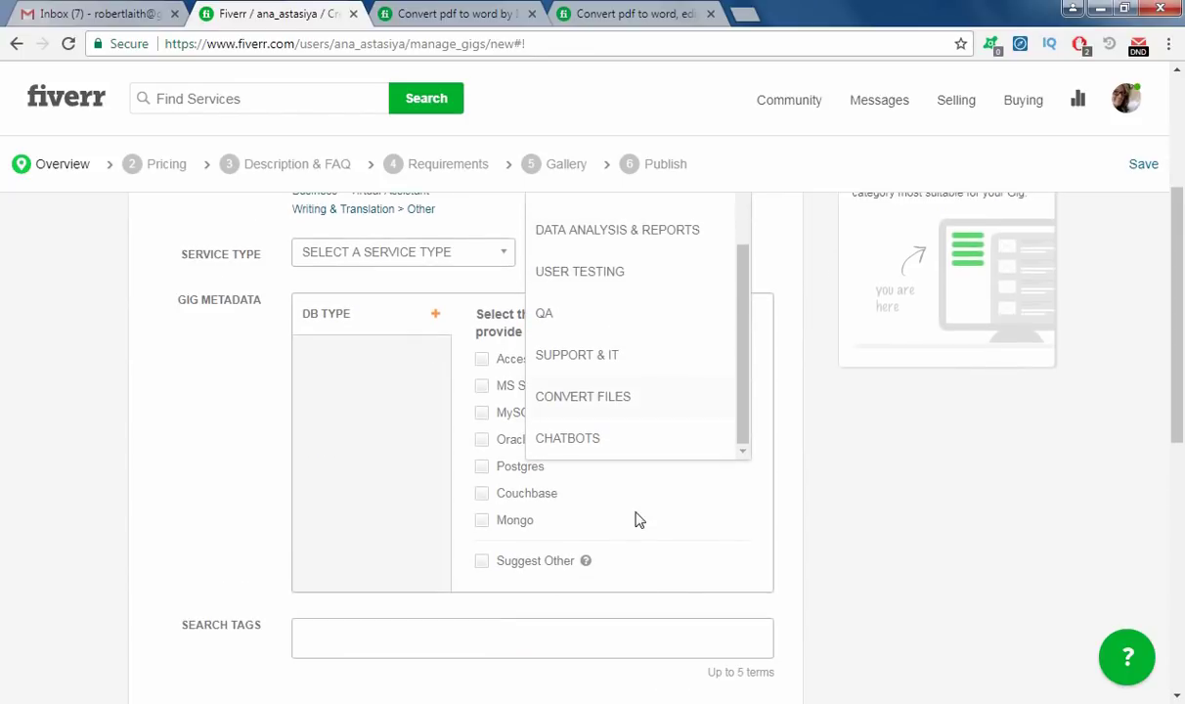
pyautogui.click(597, 409)
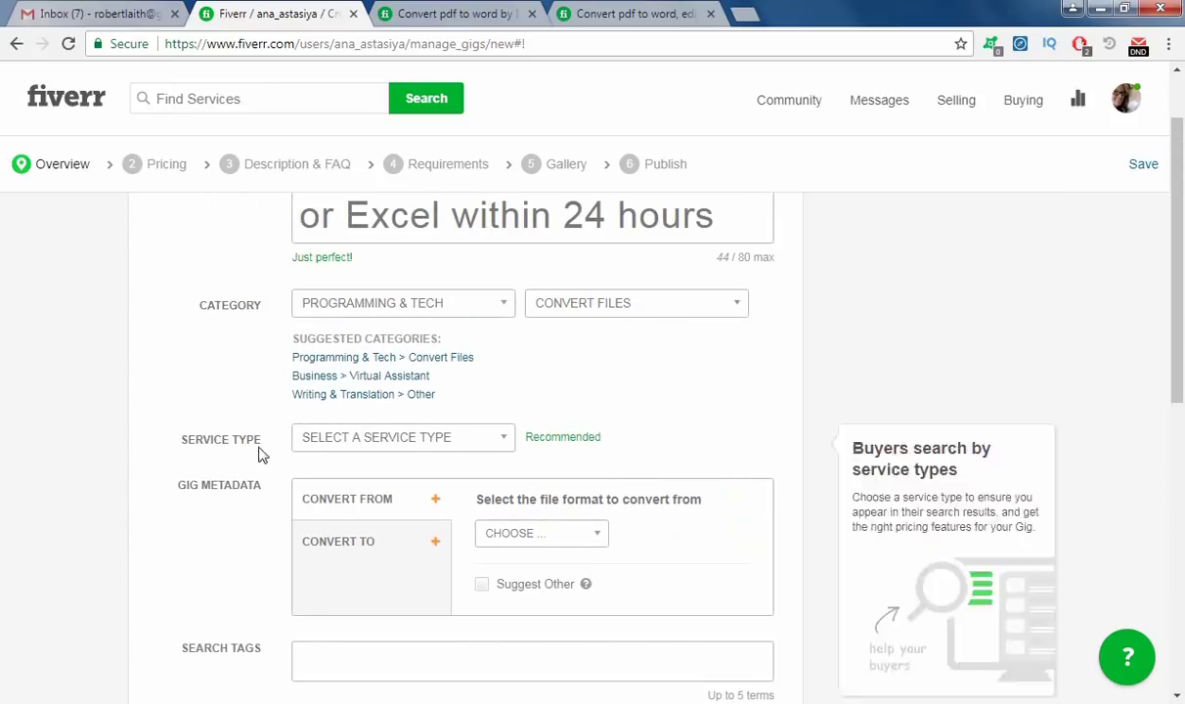
# Set the gig's service type to Convert to an Editable File.
pyautogui.click(455, 448)
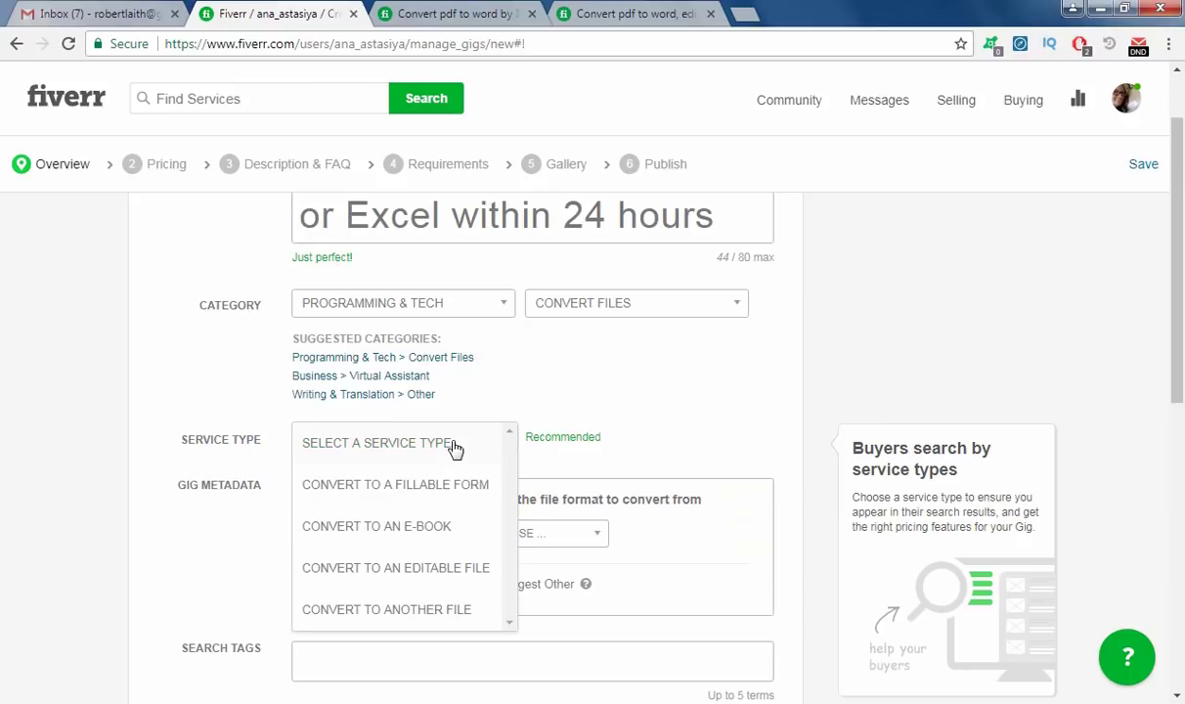
pyautogui.click(423, 564)
pyautogui.scroll(-2, 20, 459)
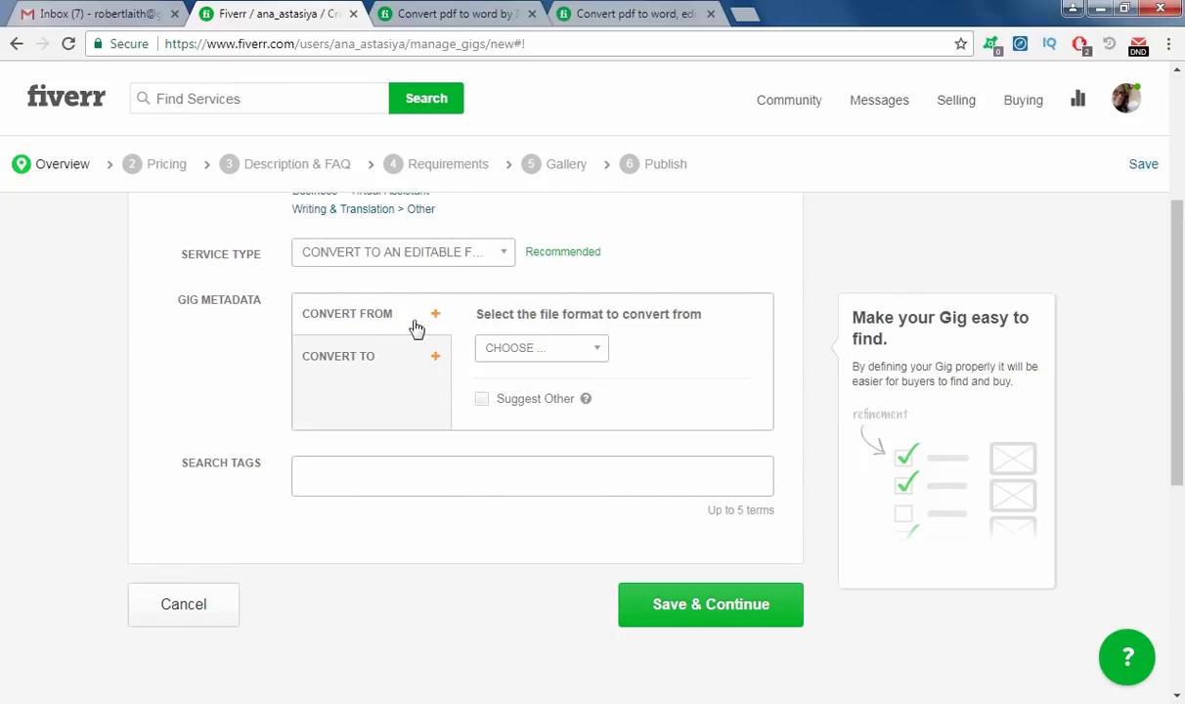
# Set the gig metadata to convert from PDF and convert to DOC, DOCX.
pyautogui.click(525, 348)
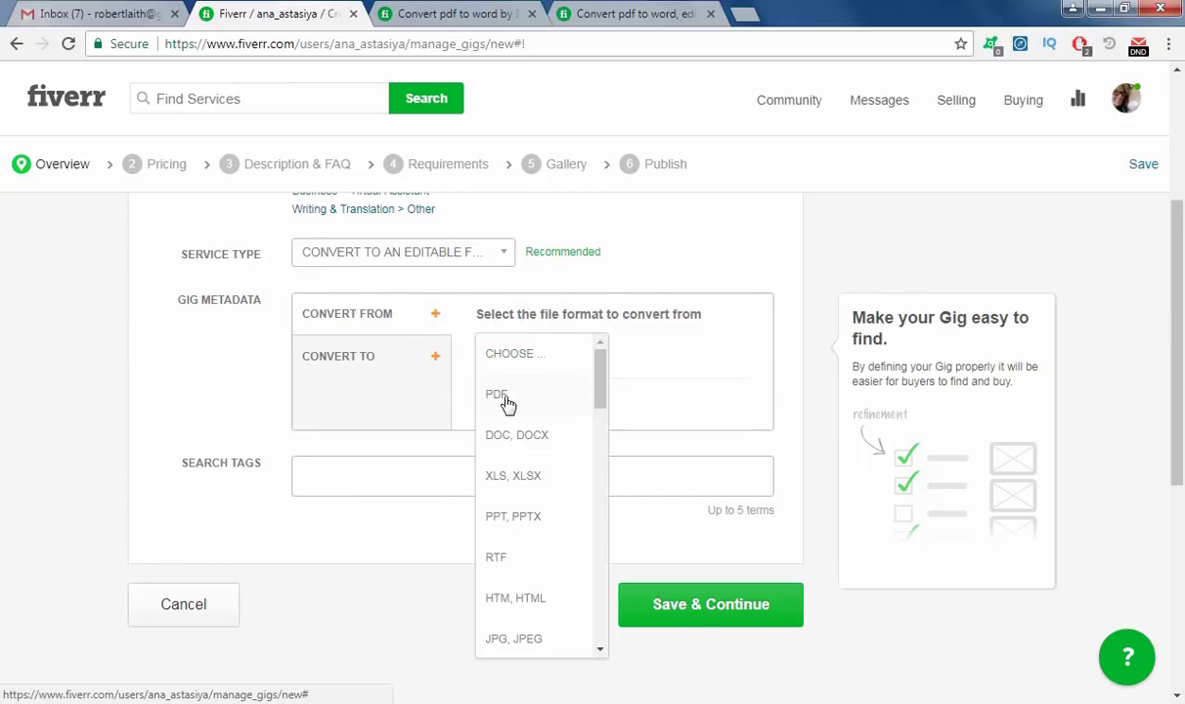
pyautogui.click(498, 395)
pyautogui.click(318, 352)
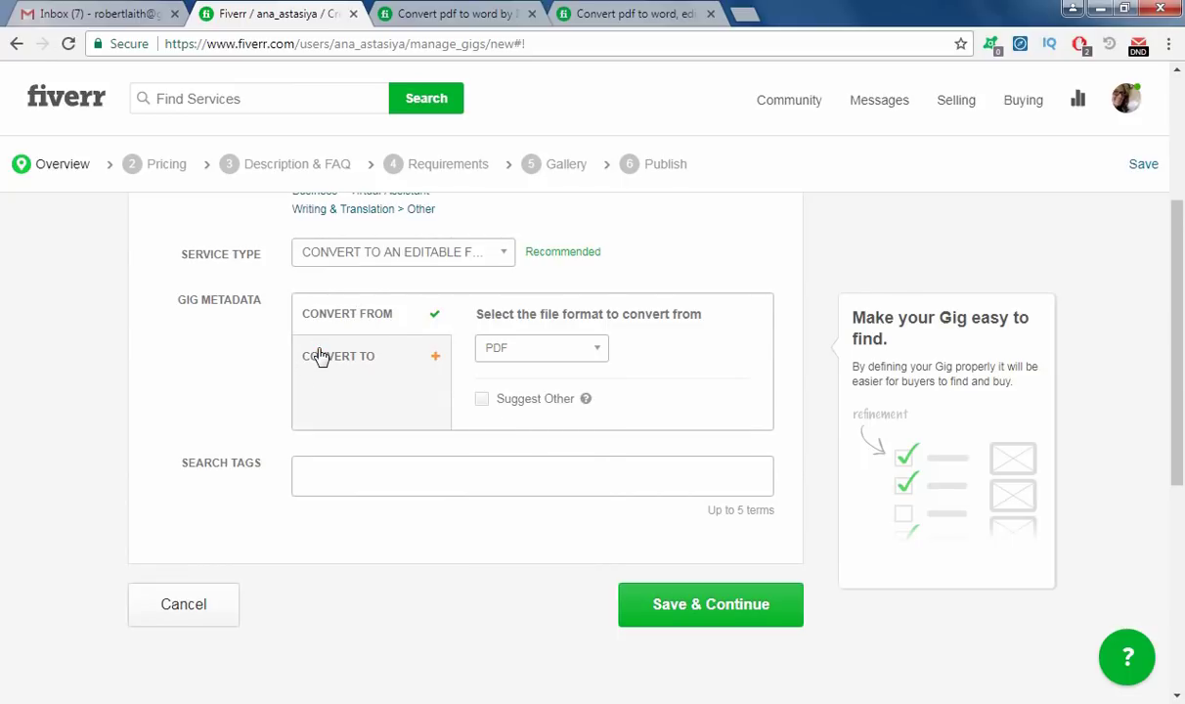
pyautogui.click(510, 350)
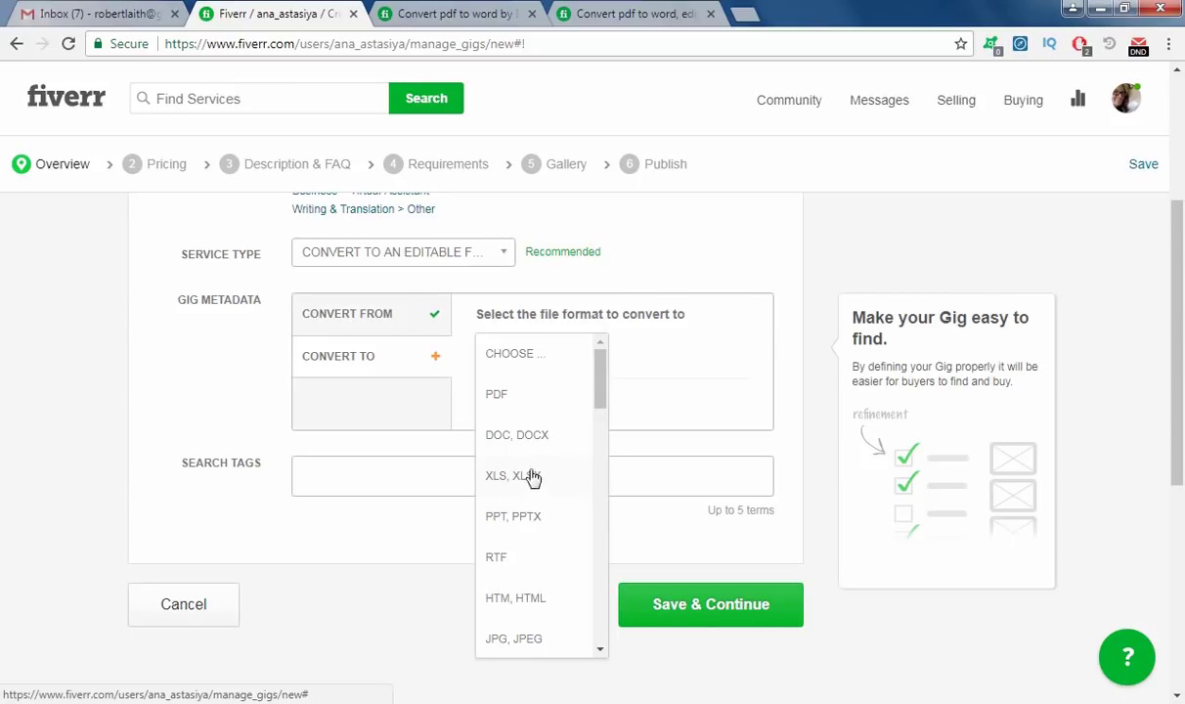
pyautogui.click(499, 435)
# Check the gig title for keywords and add the suggested search tag "pdf to word".
pyautogui.scroll(3, 166, 376)
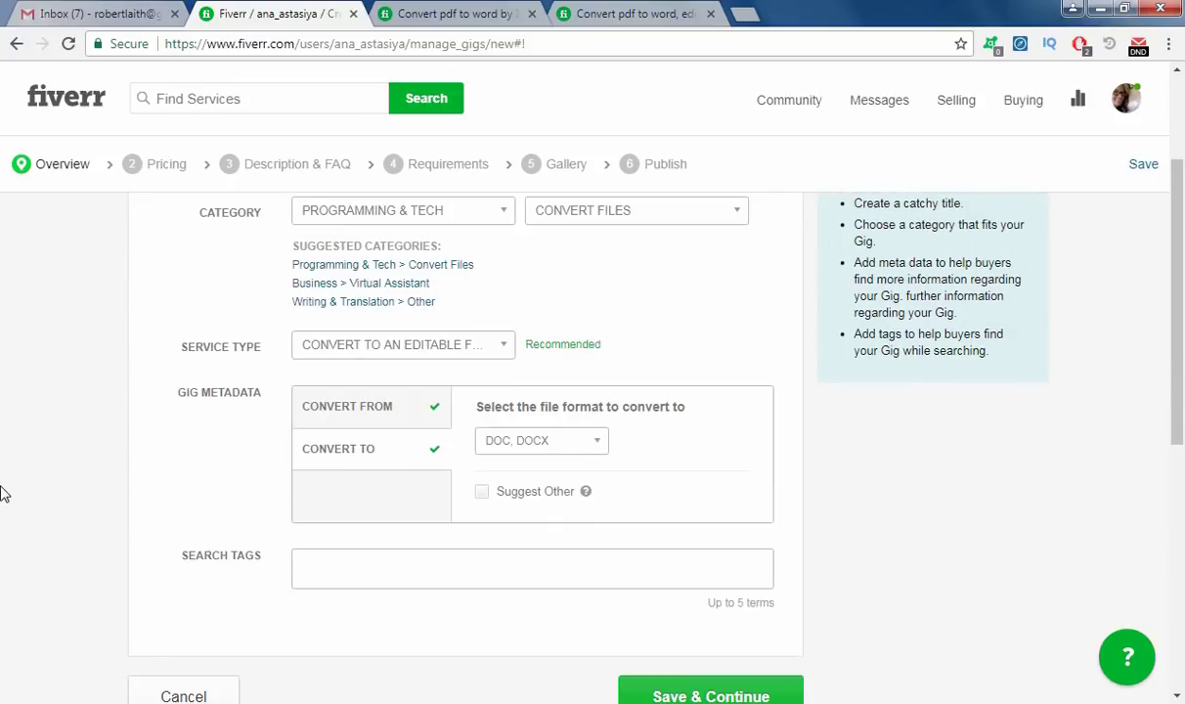
pyautogui.scroll(-2, 164, 489)
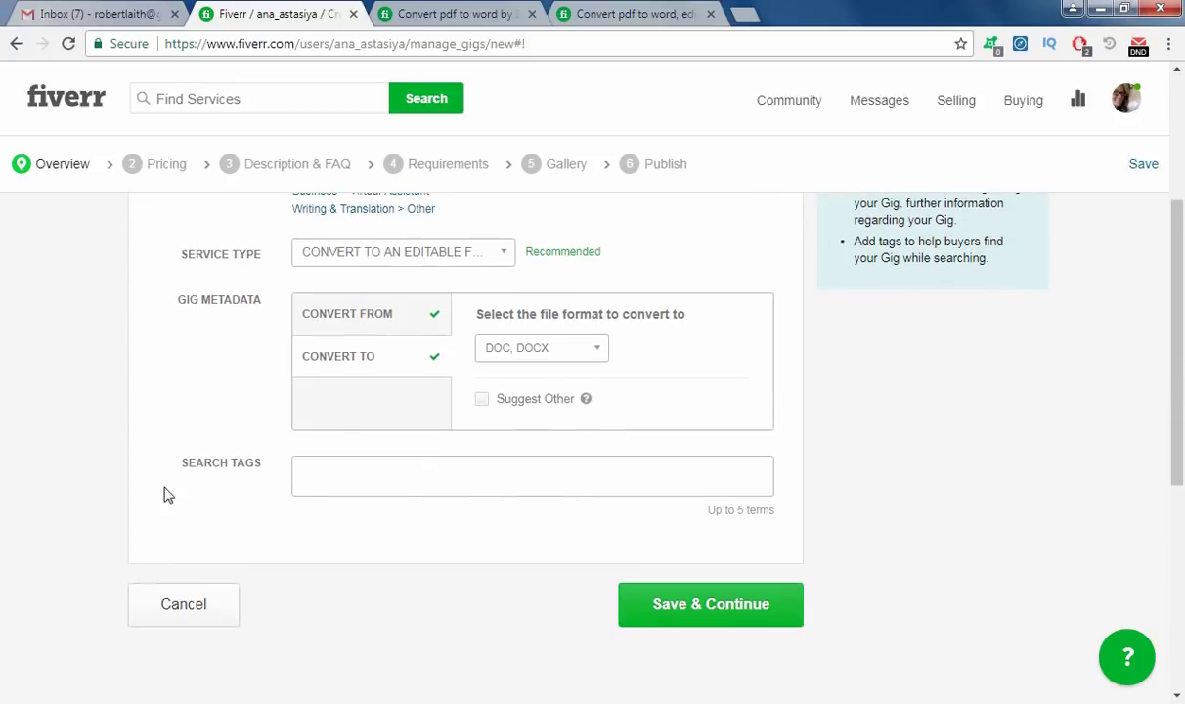
pyautogui.click(433, 480)
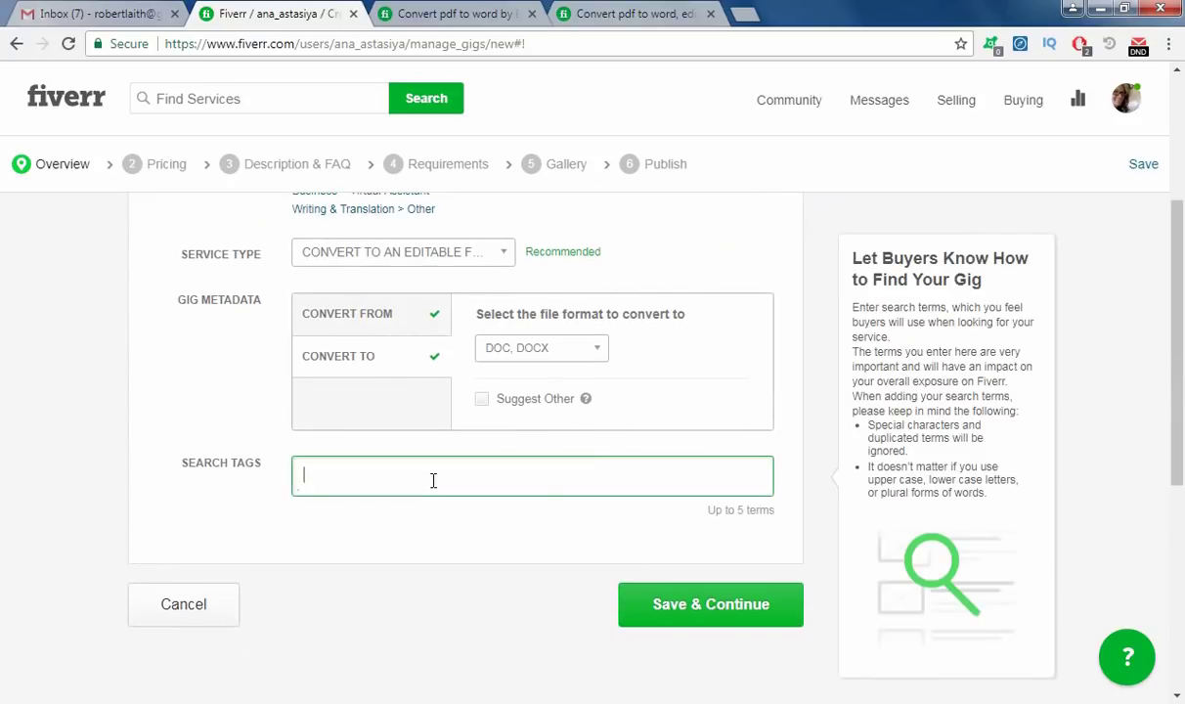
pyautogui.scroll(3, 87, 405)
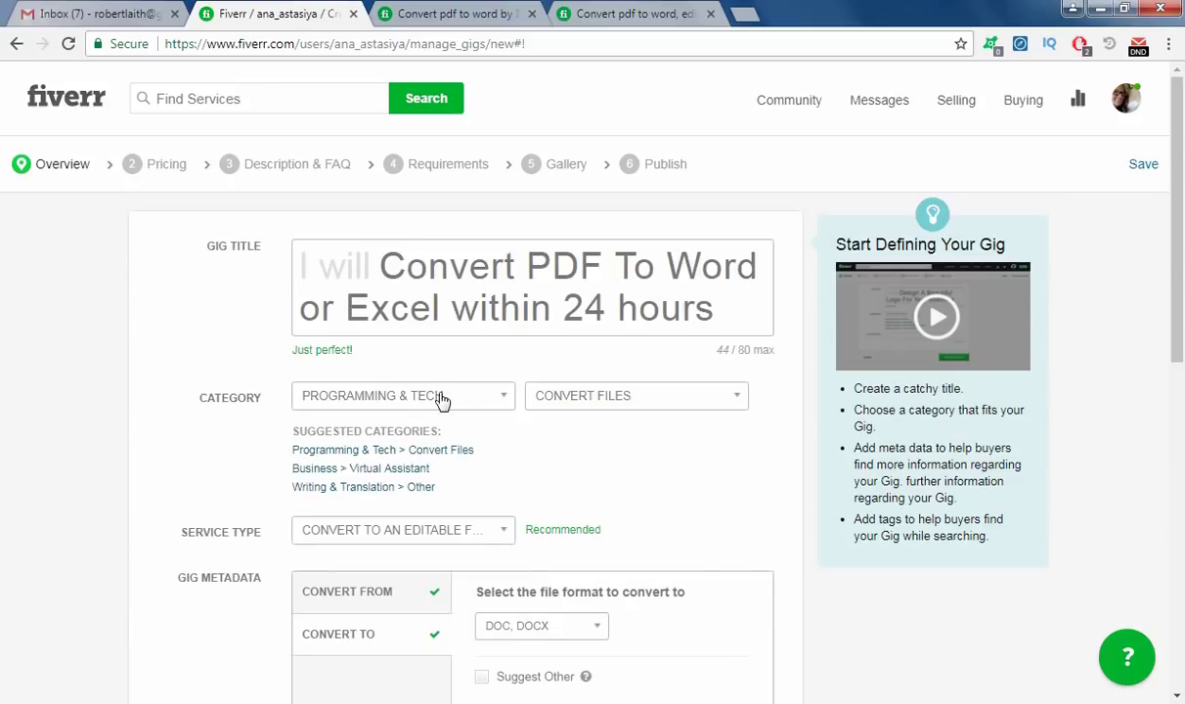
pyautogui.click(497, 268)
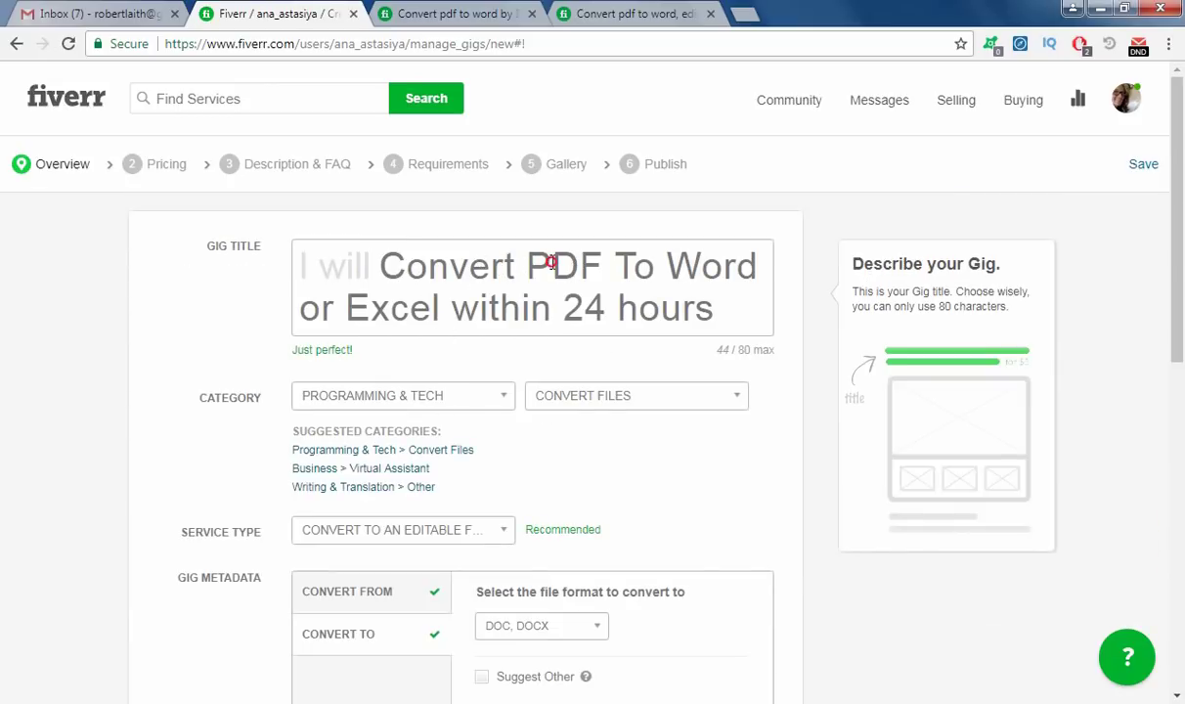
pyautogui.doubleClick(587, 266)
pyautogui.moveTo(567, 260); pyautogui.dragTo(697, 264)
pyautogui.scroll(-5, 203, 484)
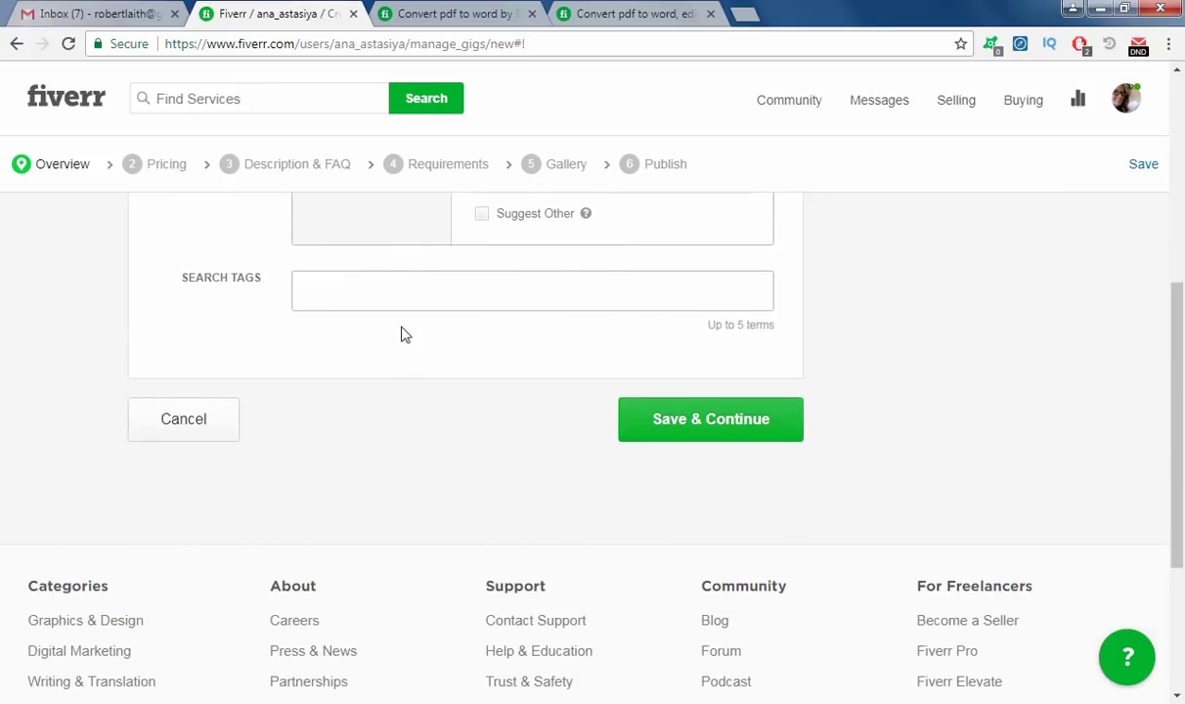
pyautogui.click(385, 293)
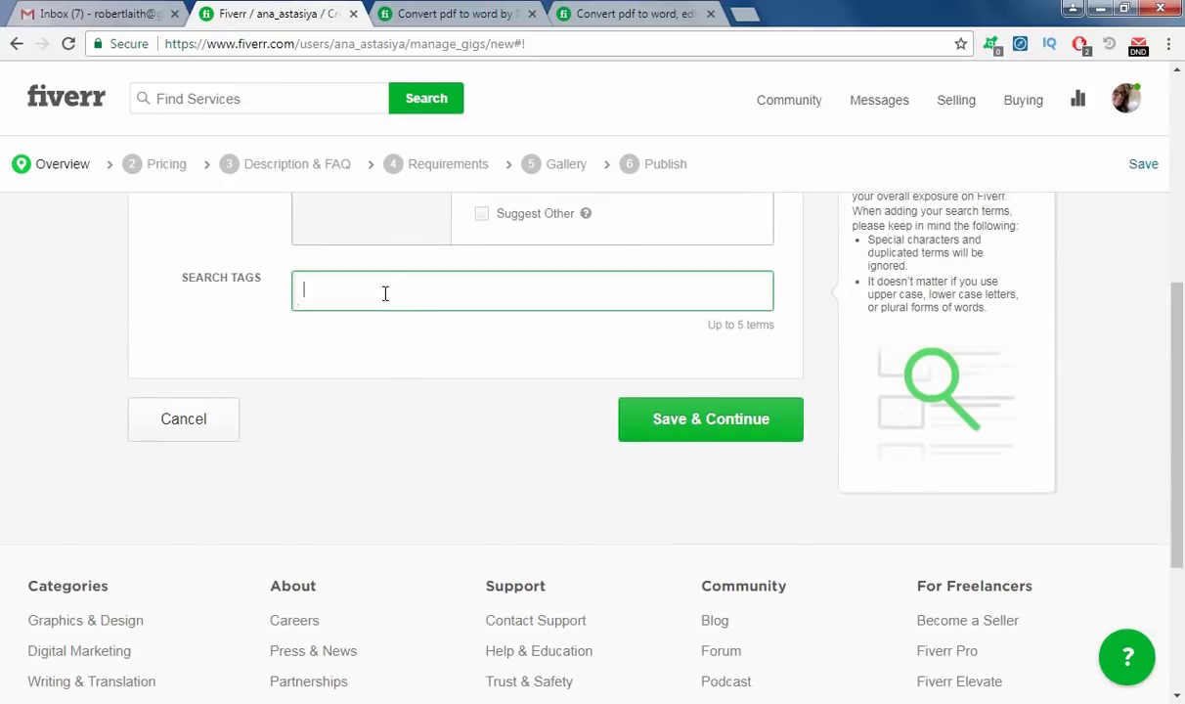
pyautogui.write('pdf to')
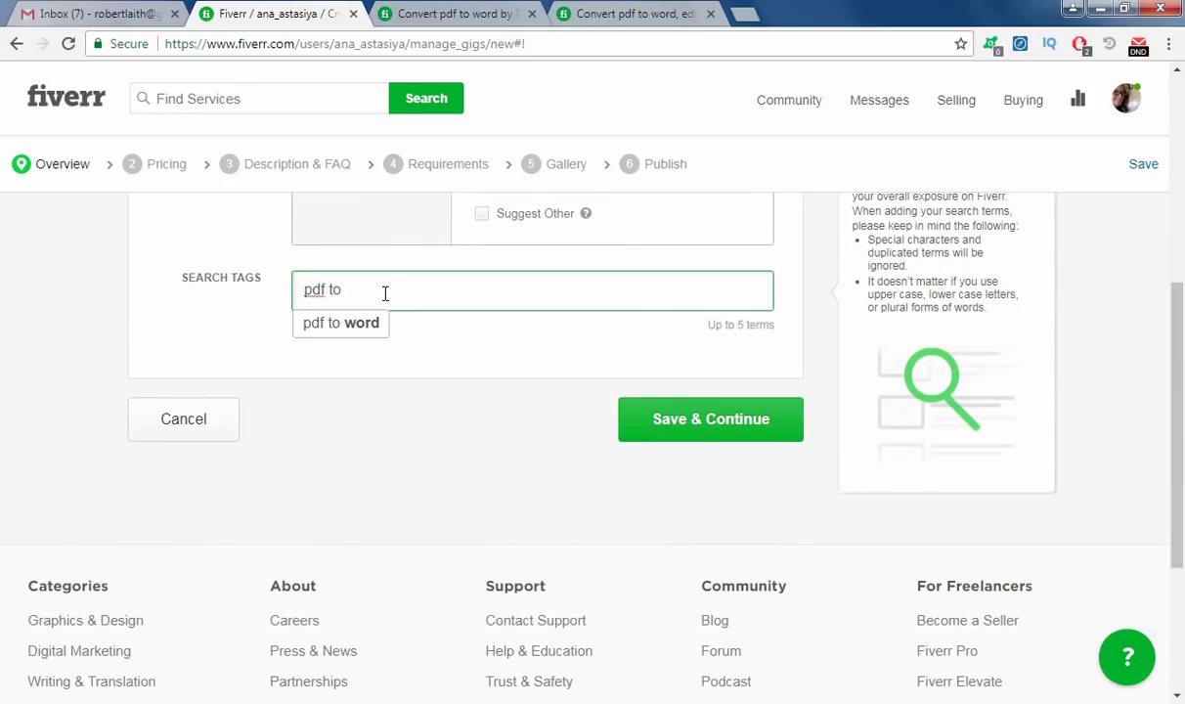
pyautogui.click(355, 326)
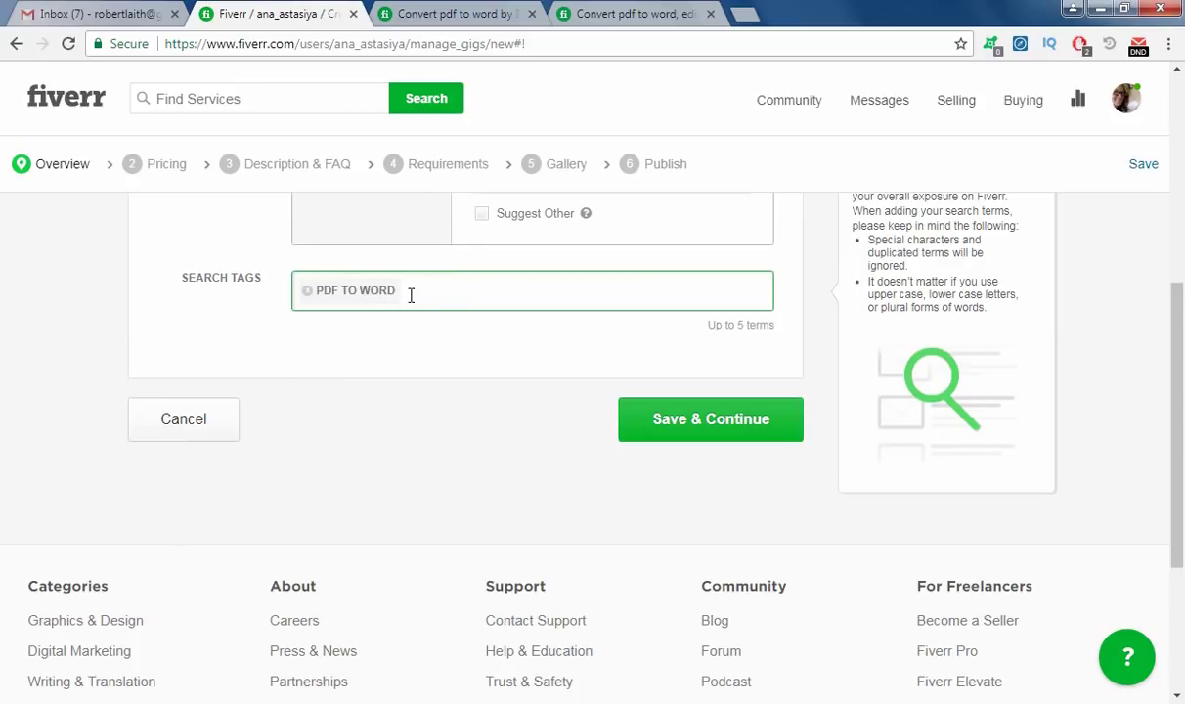
# Add "pdf to excel" as the second search tag, checking the wording against the gig title.
pyautogui.write('pdf to ex')
pyautogui.scroll(5, 301, 391)
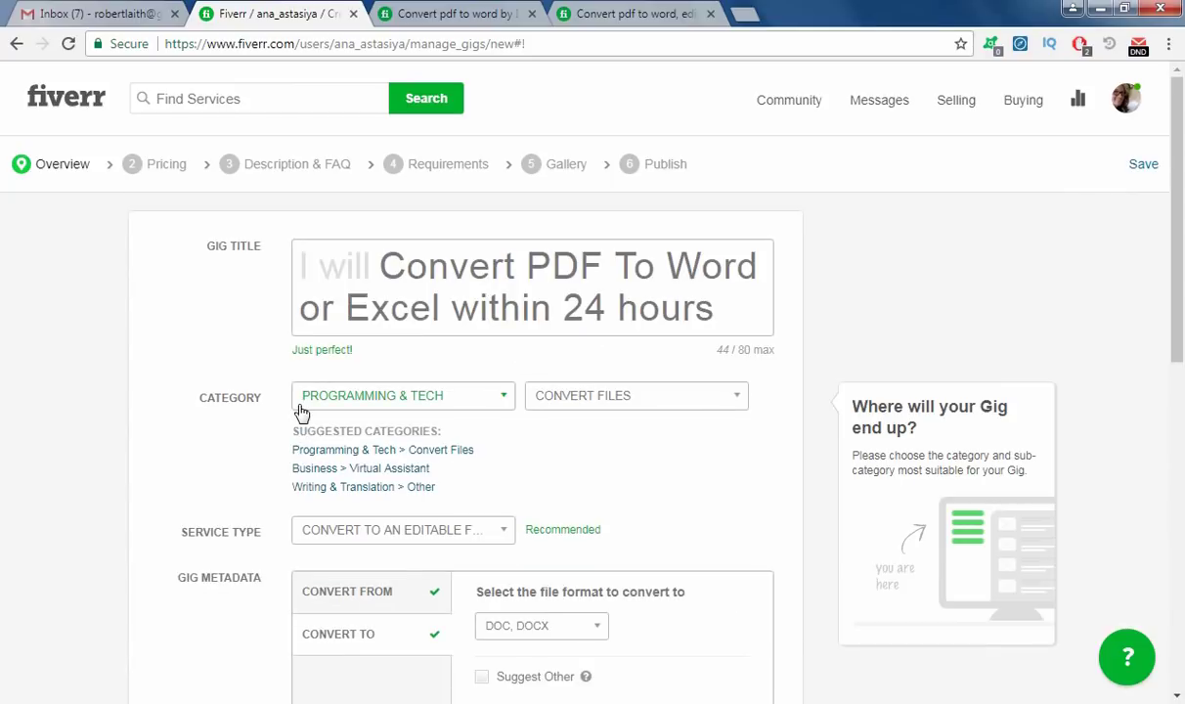
pyautogui.scroll(-4, 364, 528)
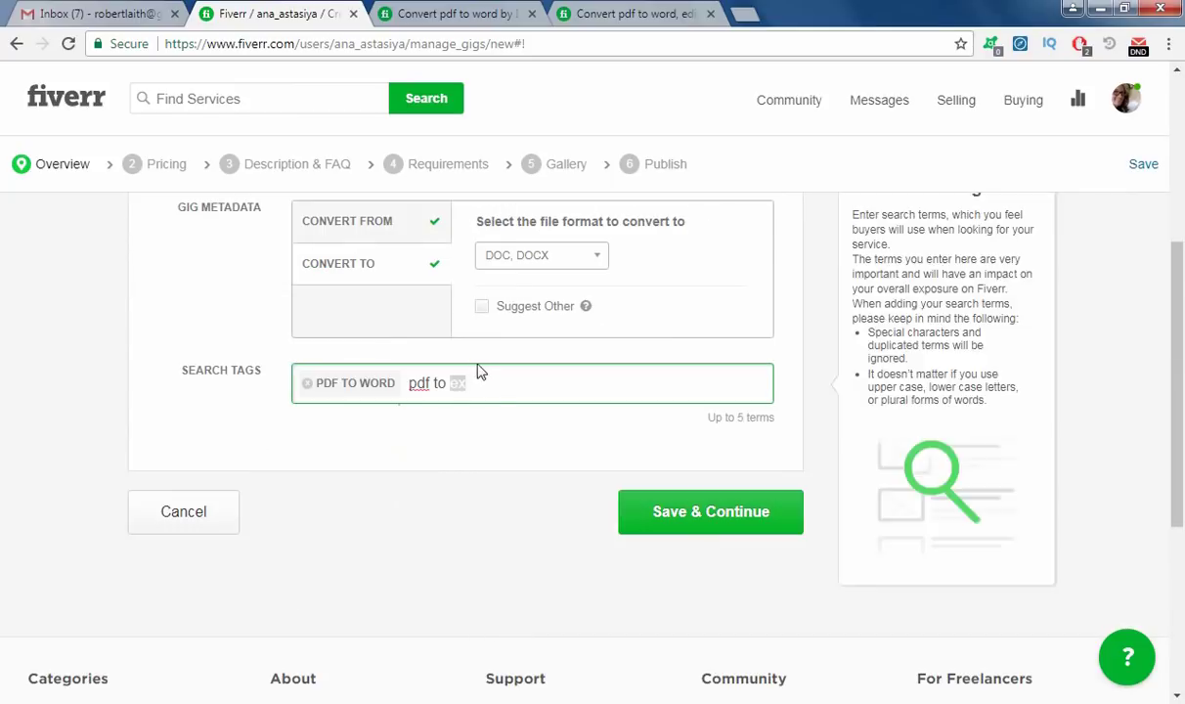
pyautogui.click(483, 383)
pyautogui.scroll(4, 4, 538)
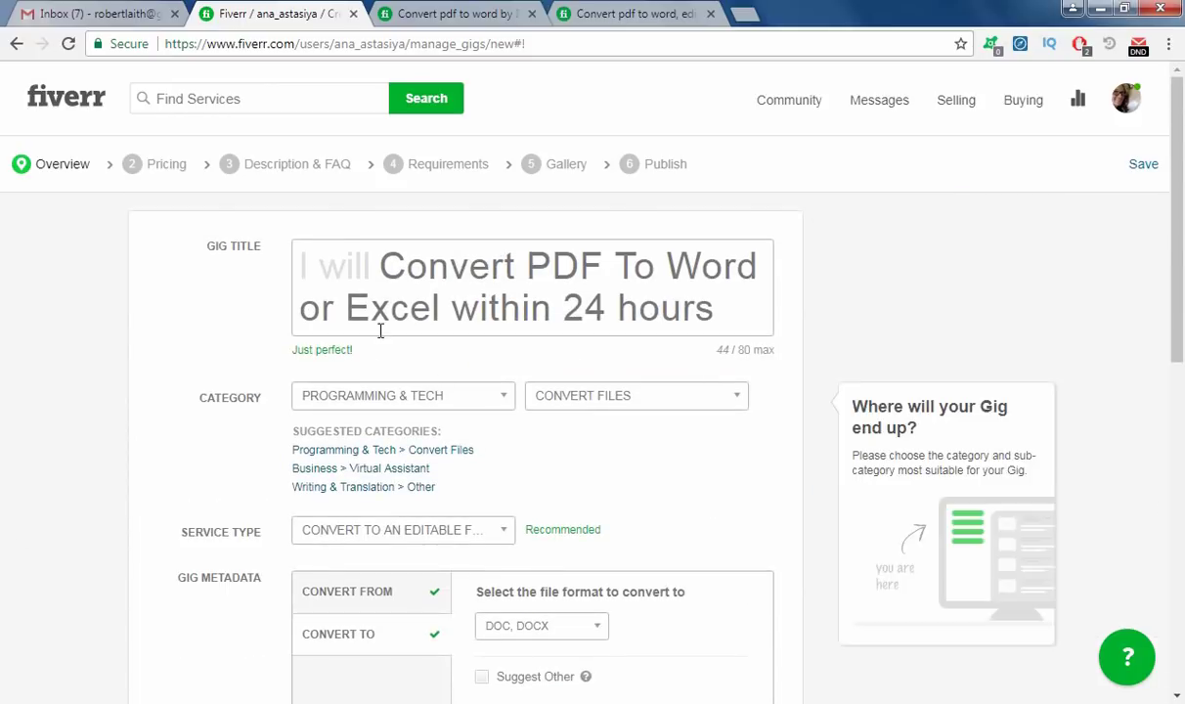
pyautogui.scroll(-5, 449, 401)
pyautogui.scroll(1, 406, 422)
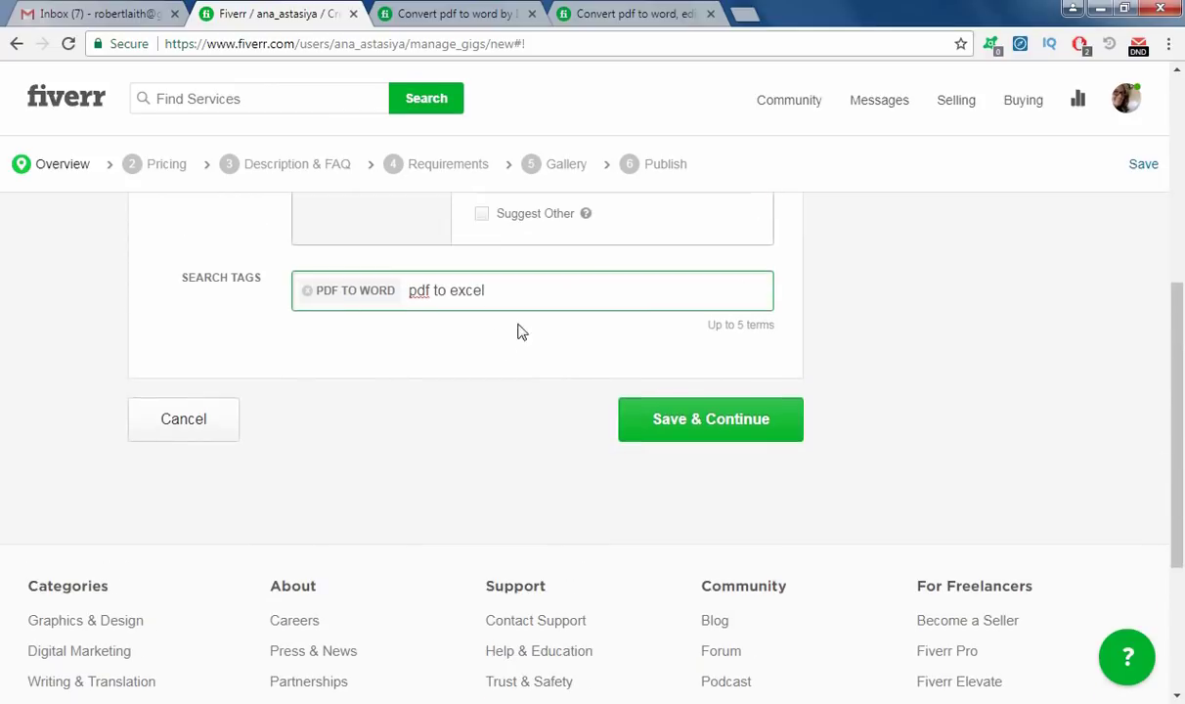
pyautogui.press('Return')
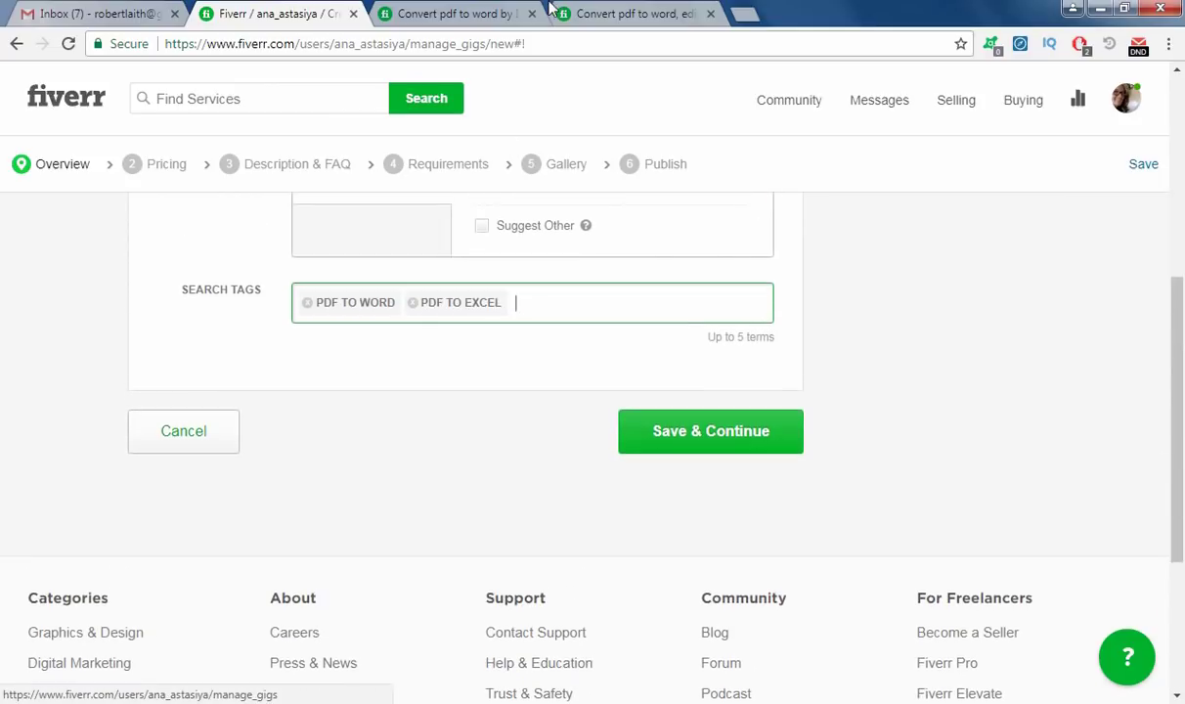
# Examine the search tags used at the end of both competing PDF-to-Word gig pages.
pyautogui.scroll(1, 450, 293)
pyautogui.click(505, 10)
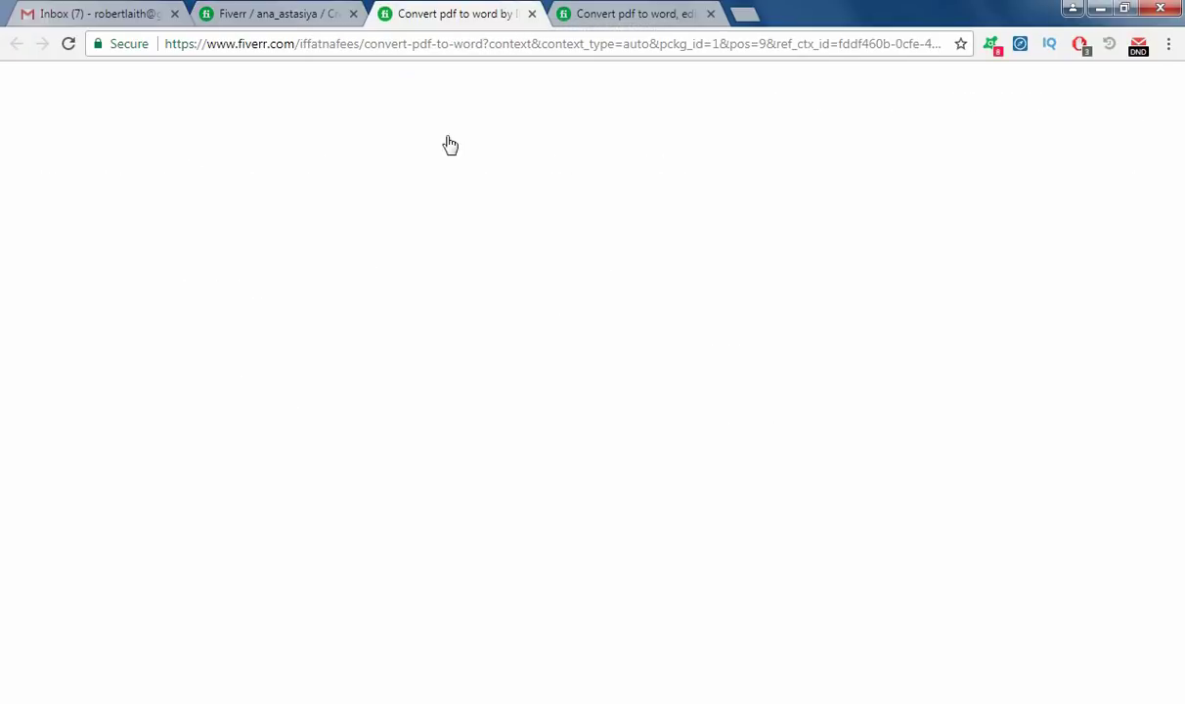
pyautogui.scroll(-15, 61, 516)
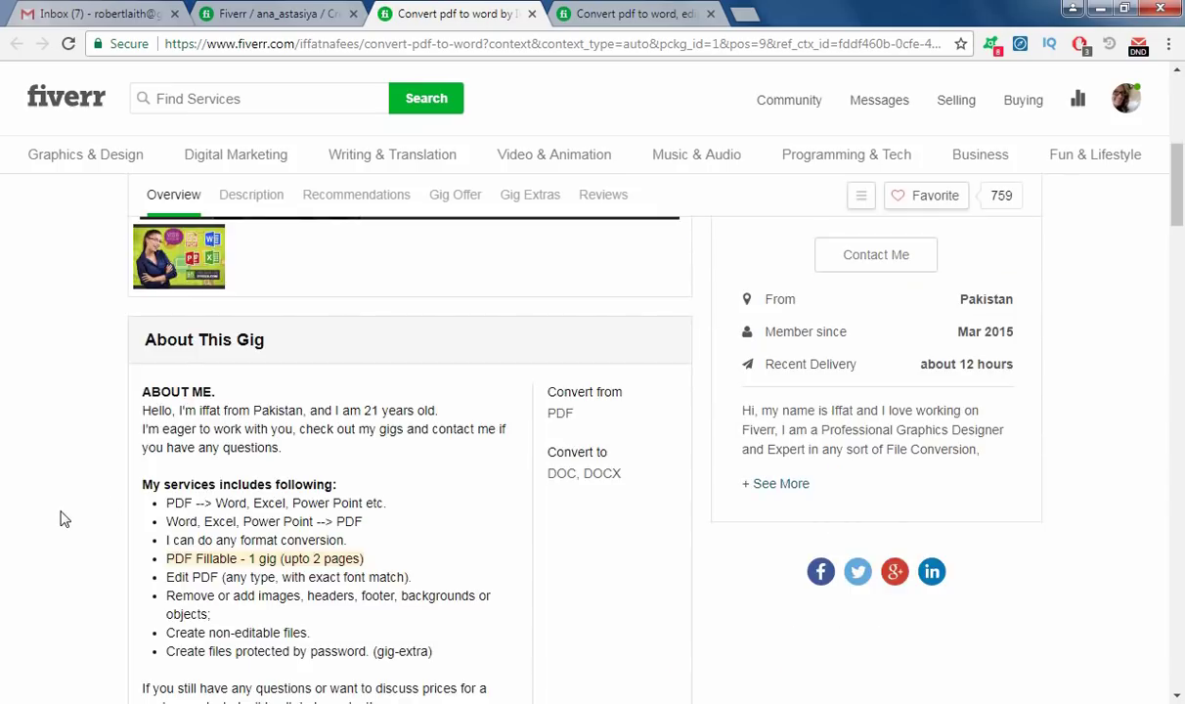
pyautogui.scroll(-20, 60, 518)
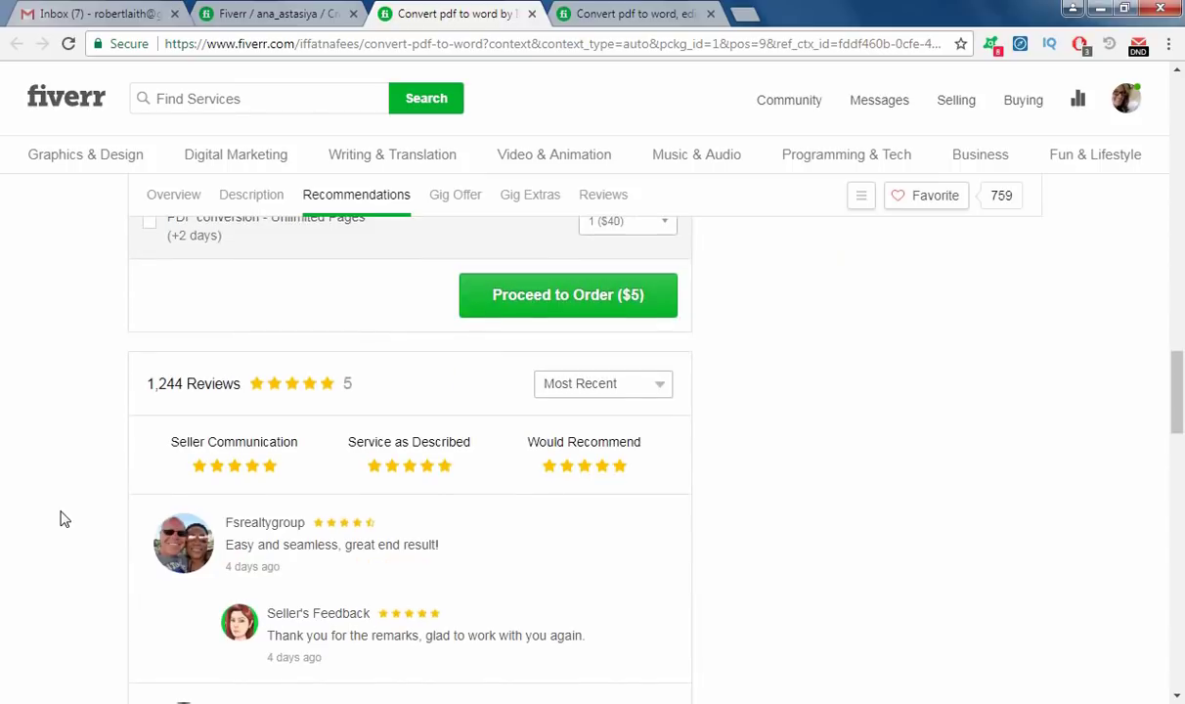
pyautogui.scroll(-2, 60, 516)
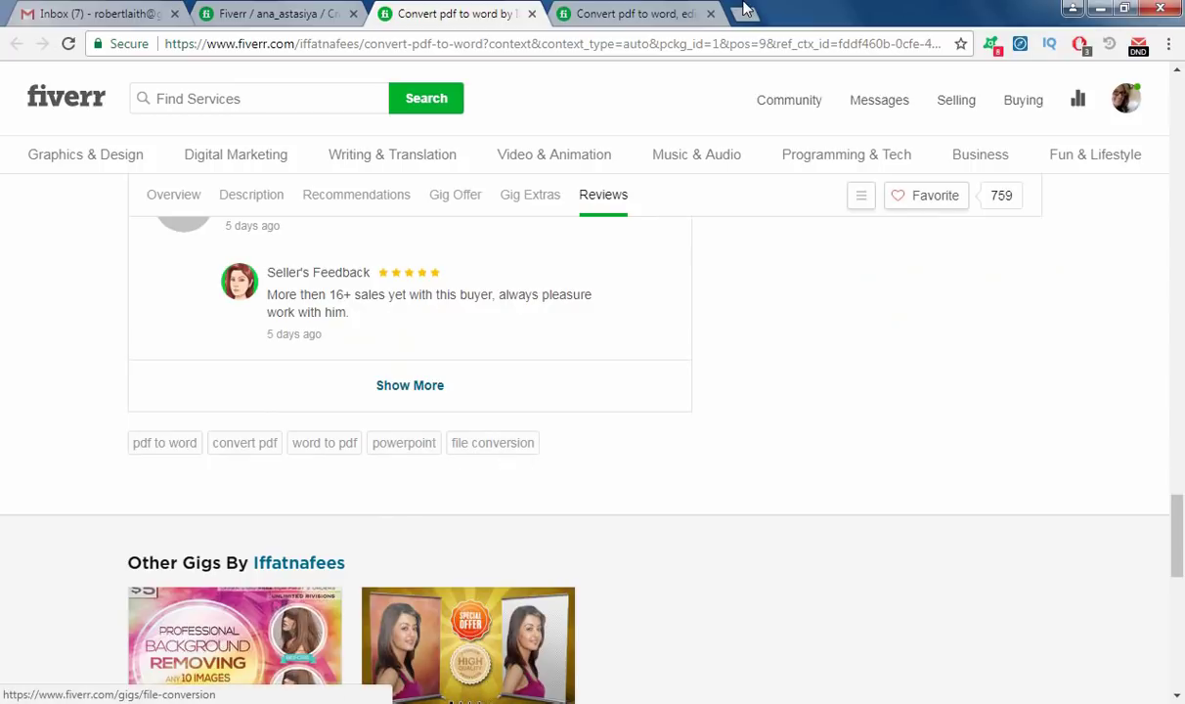
pyautogui.click(700, 10)
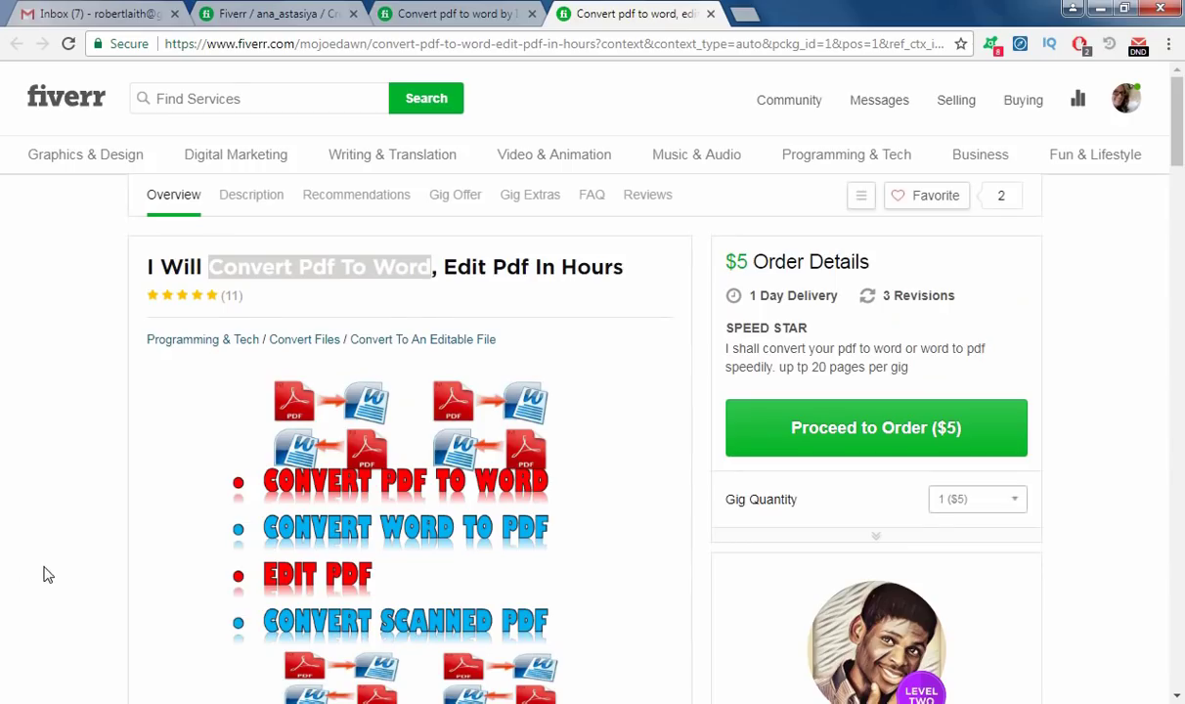
pyautogui.scroll(-15, 76, 542)
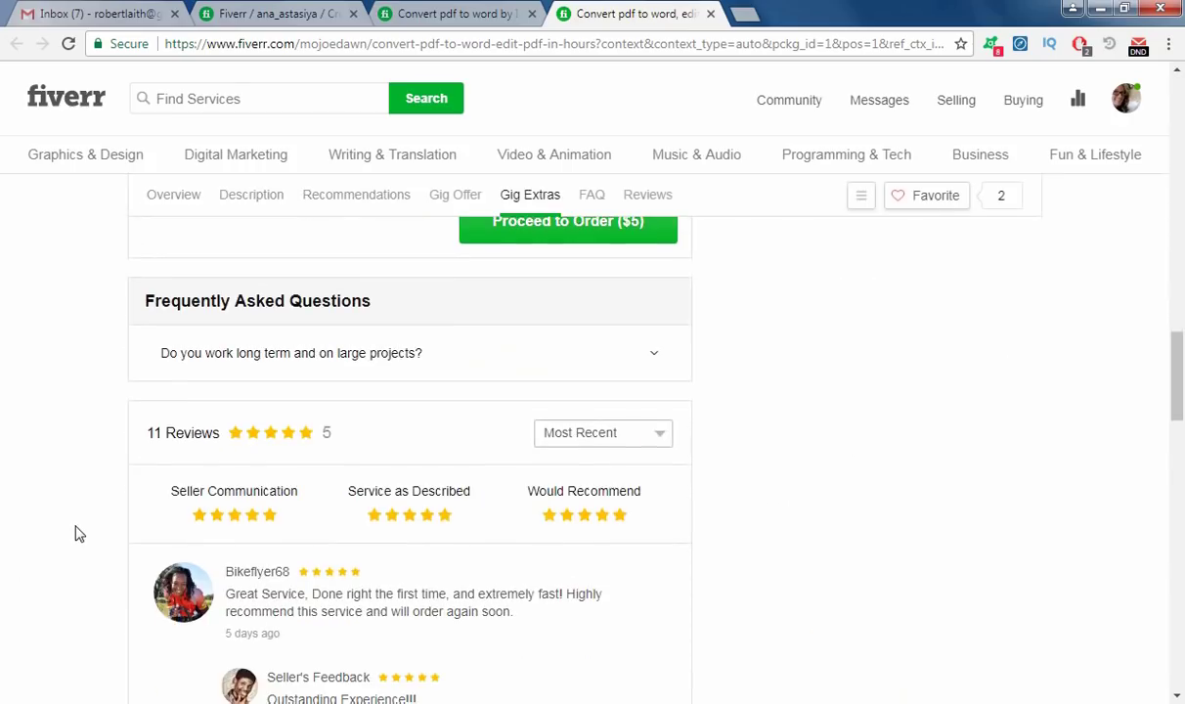
pyautogui.scroll(2, 75, 531)
pyautogui.scroll(-9, 75, 531)
pyautogui.scroll(-5, 76, 526)
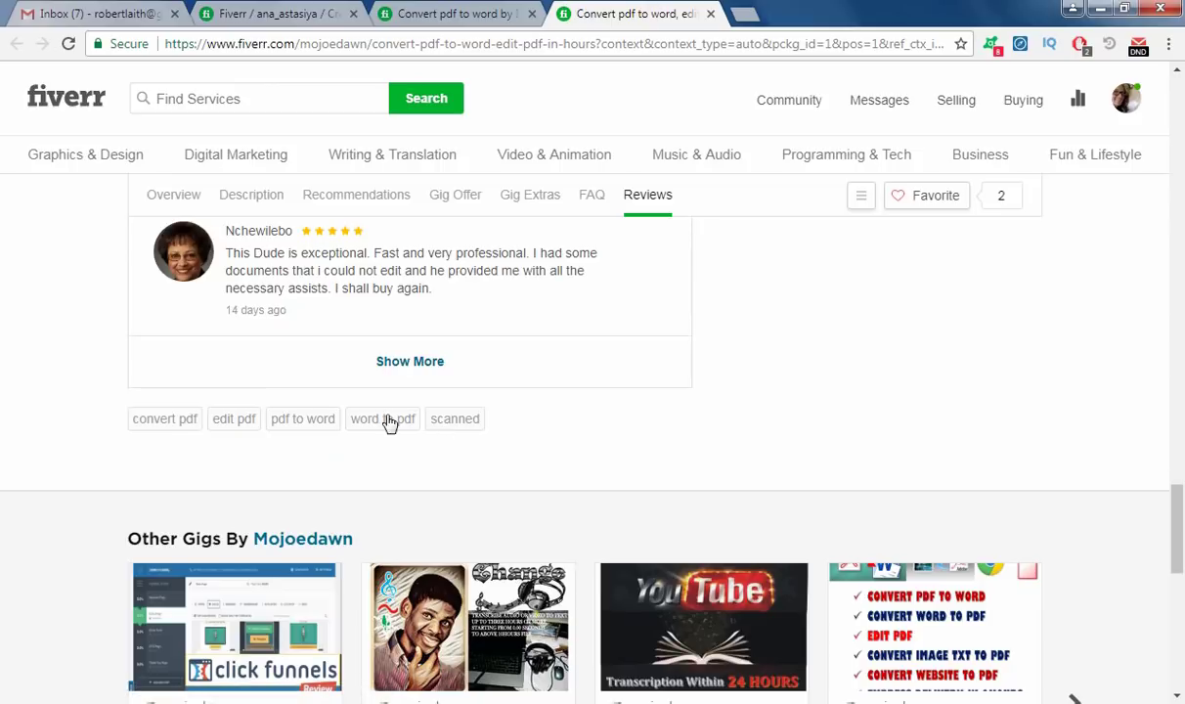
# Return to the new gig and add the suggested search tags "file conversion" and "convert pdf".
pyautogui.click(201, 12)
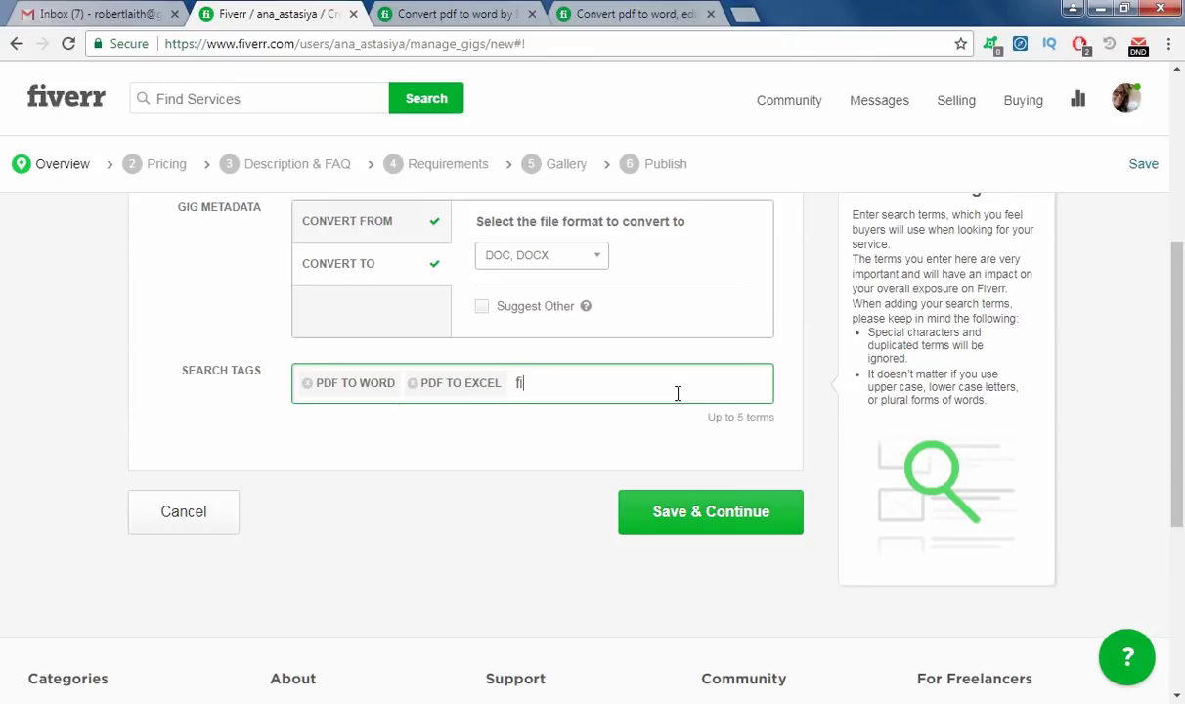
pyautogui.click(678, 393)
pyautogui.write('file co')
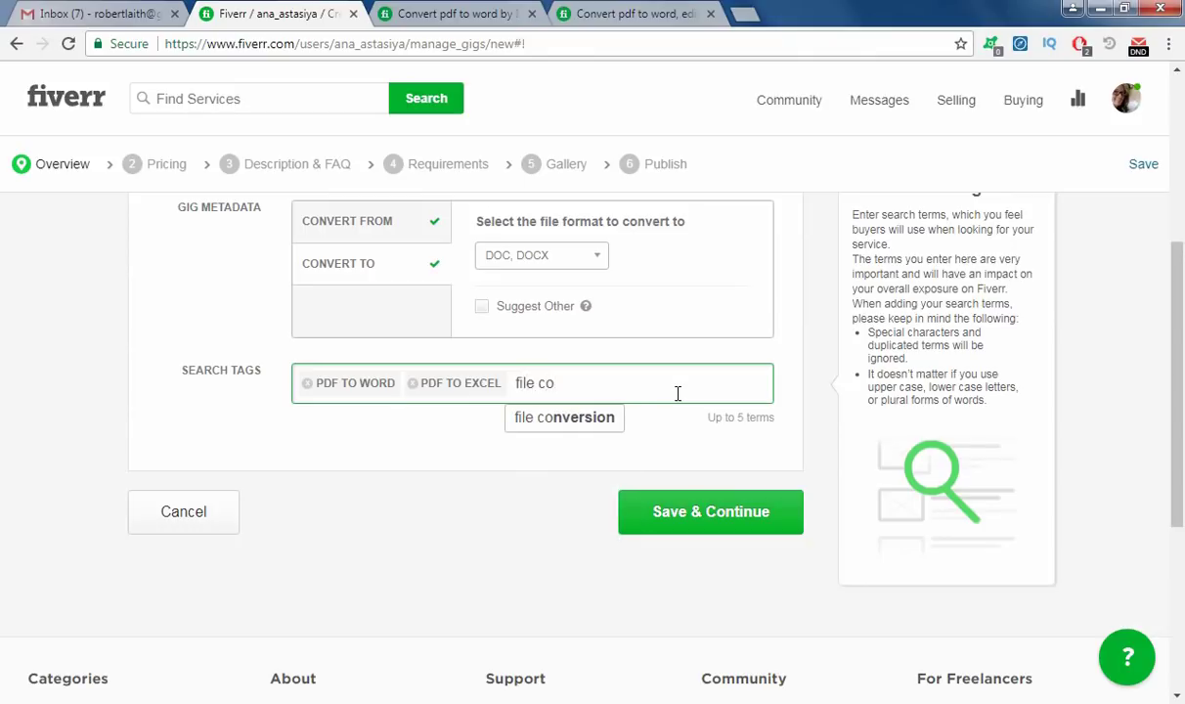
pyautogui.click(622, 408)
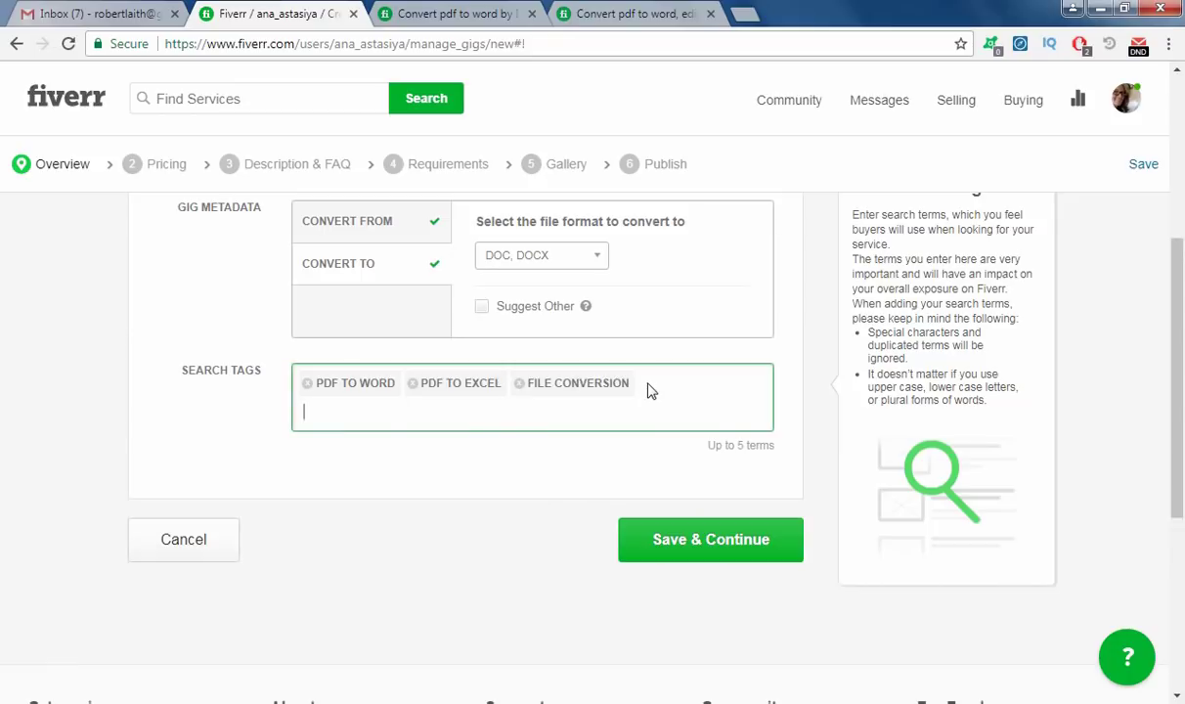
pyautogui.write('pdf')
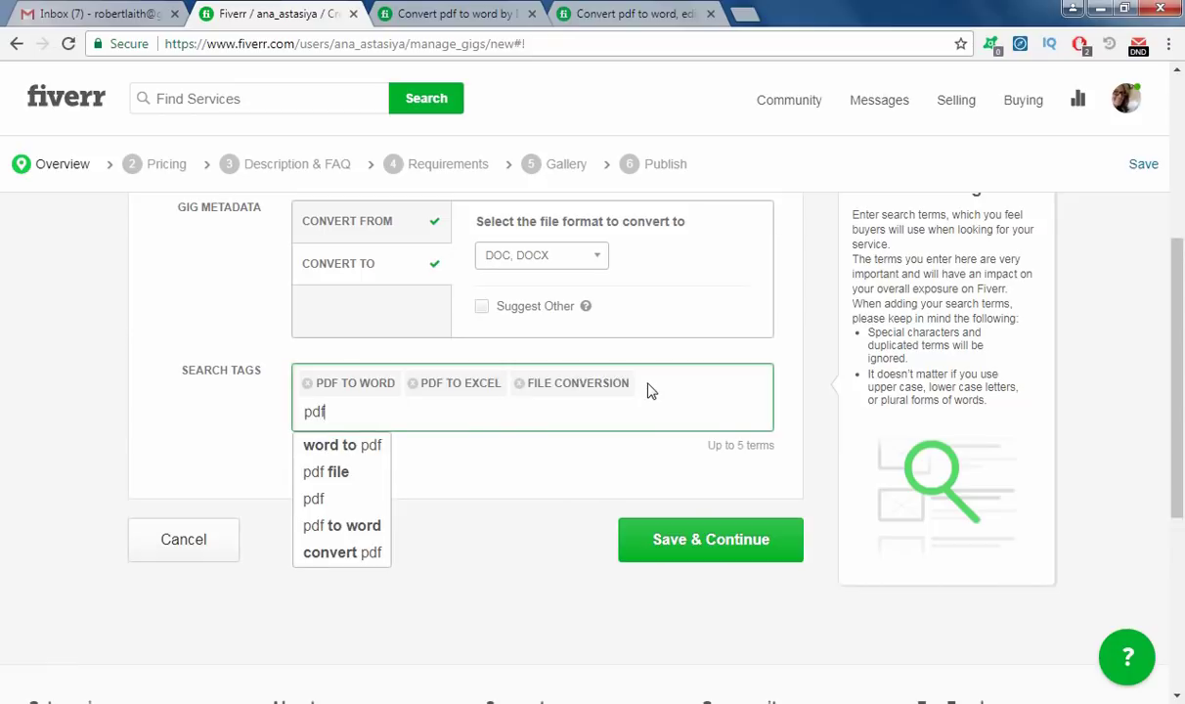
pyautogui.press('Return')
pyautogui.click(367, 563)
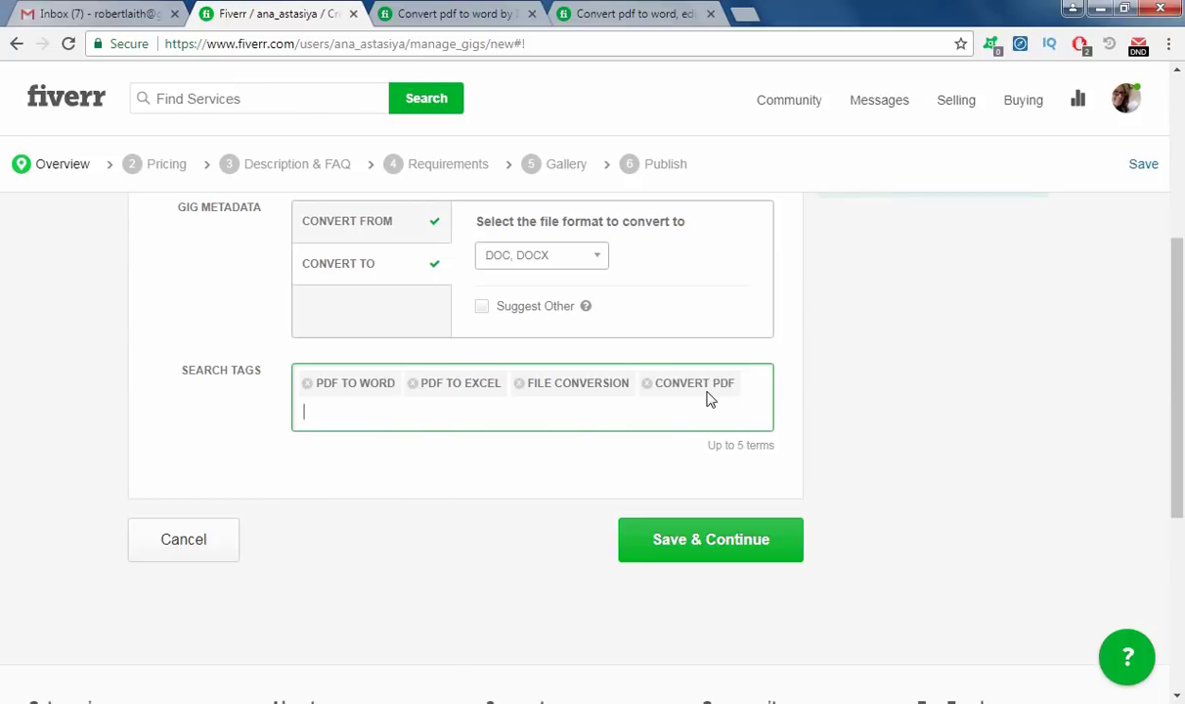
pyautogui.click(552, 421)
pyautogui.click(552, 422)
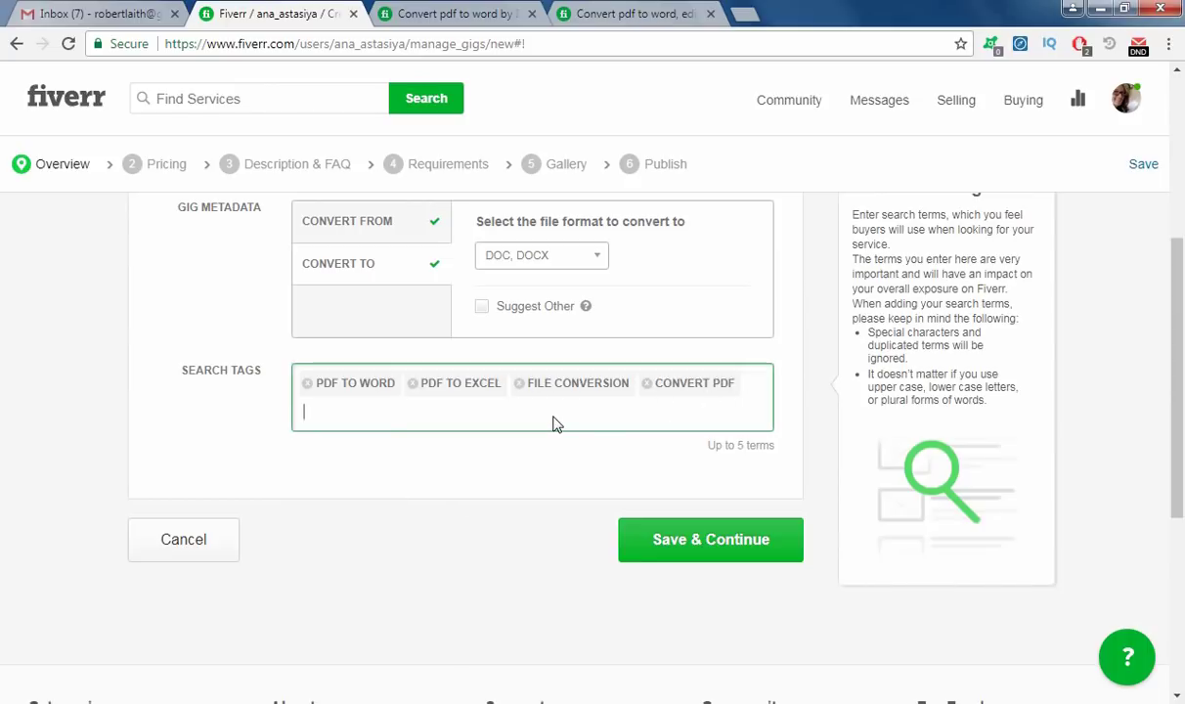
pyautogui.write('con')
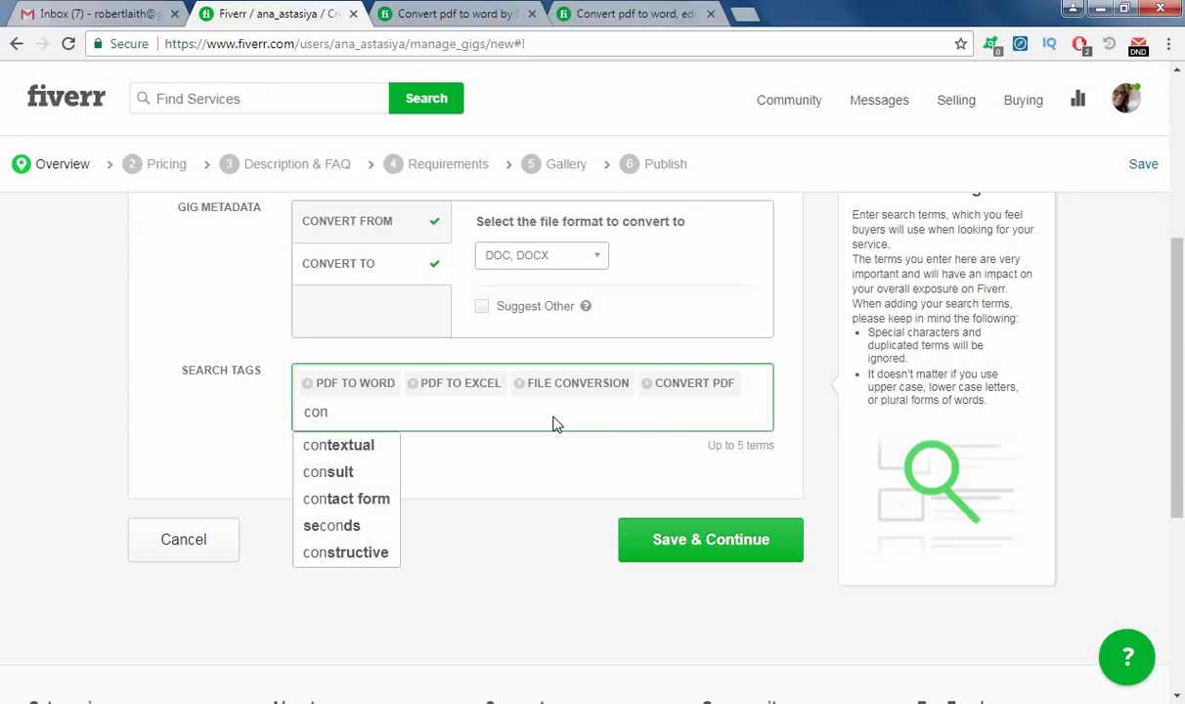
pyautogui.write('vert')
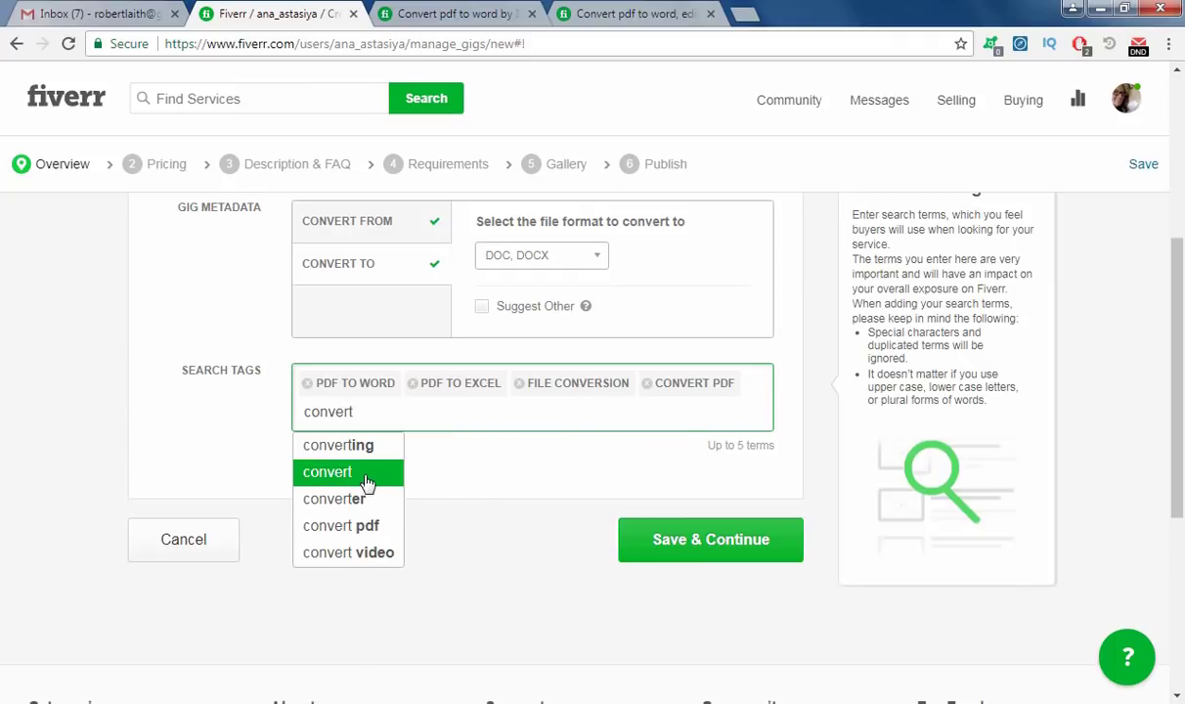
pyautogui.doubleClick(327, 411)
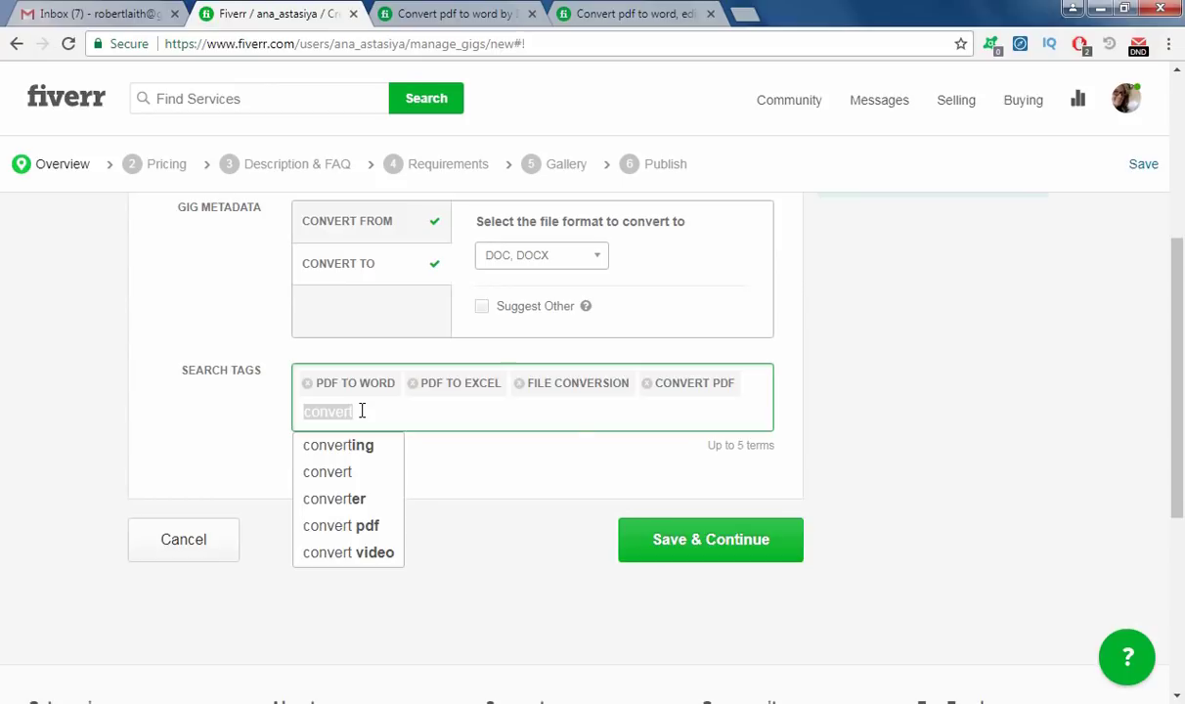
pyautogui.write('sca')
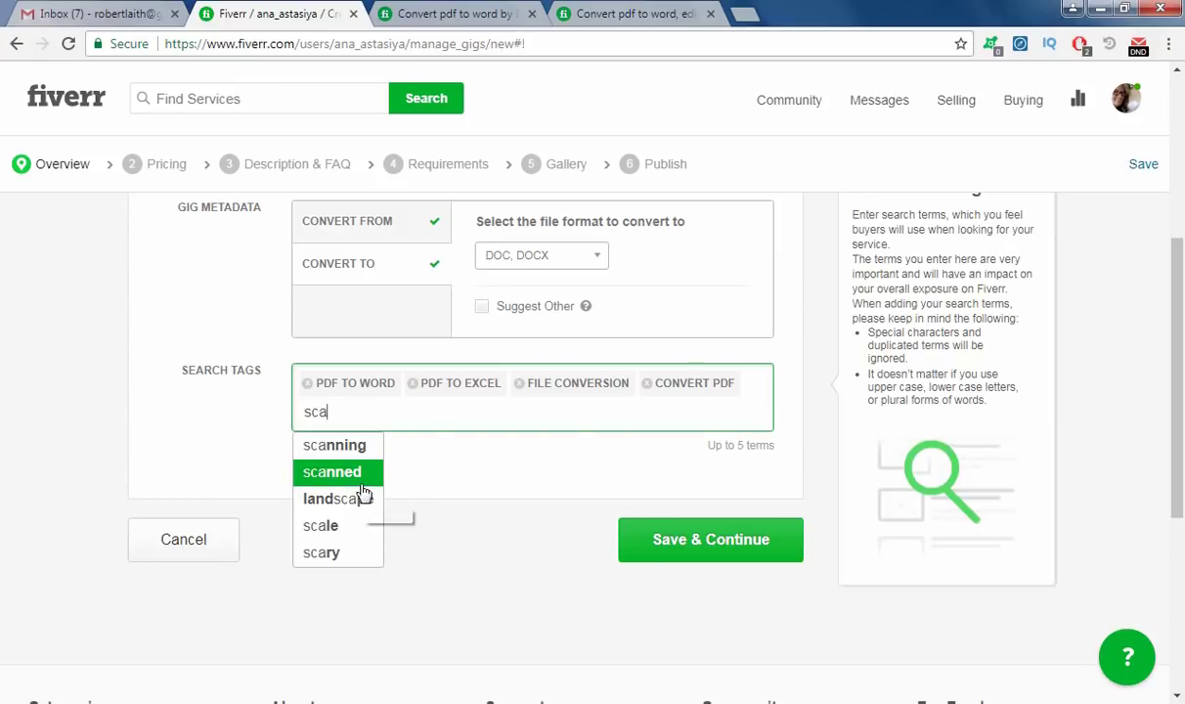
# Replace the unfinished search term and add the suggested tag "typing" as the fifth search tag.
pyautogui.doubleClick(340, 414)
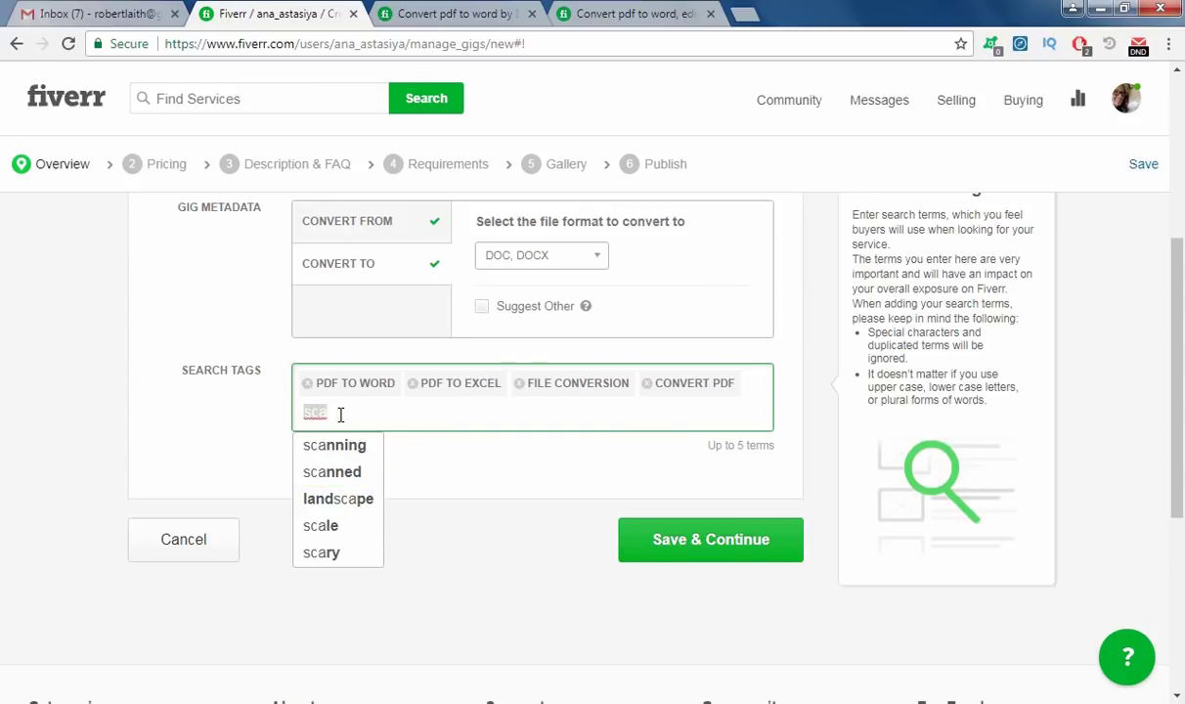
pyautogui.write('ty')
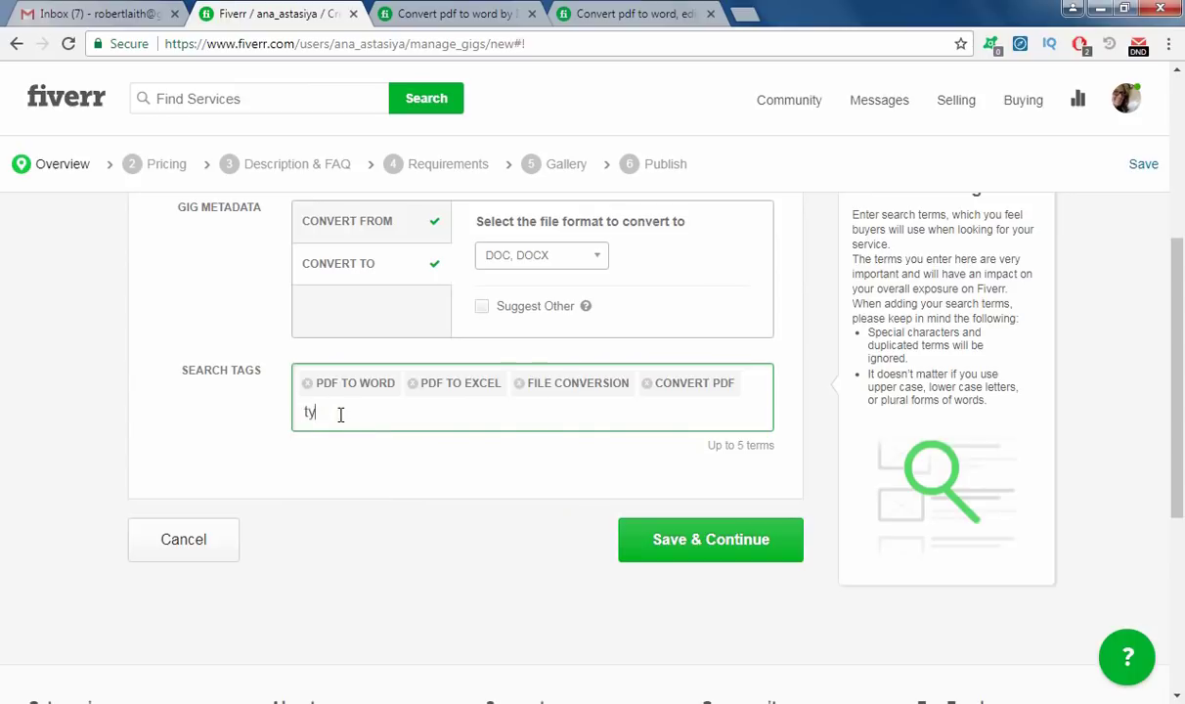
pyautogui.write('ping')
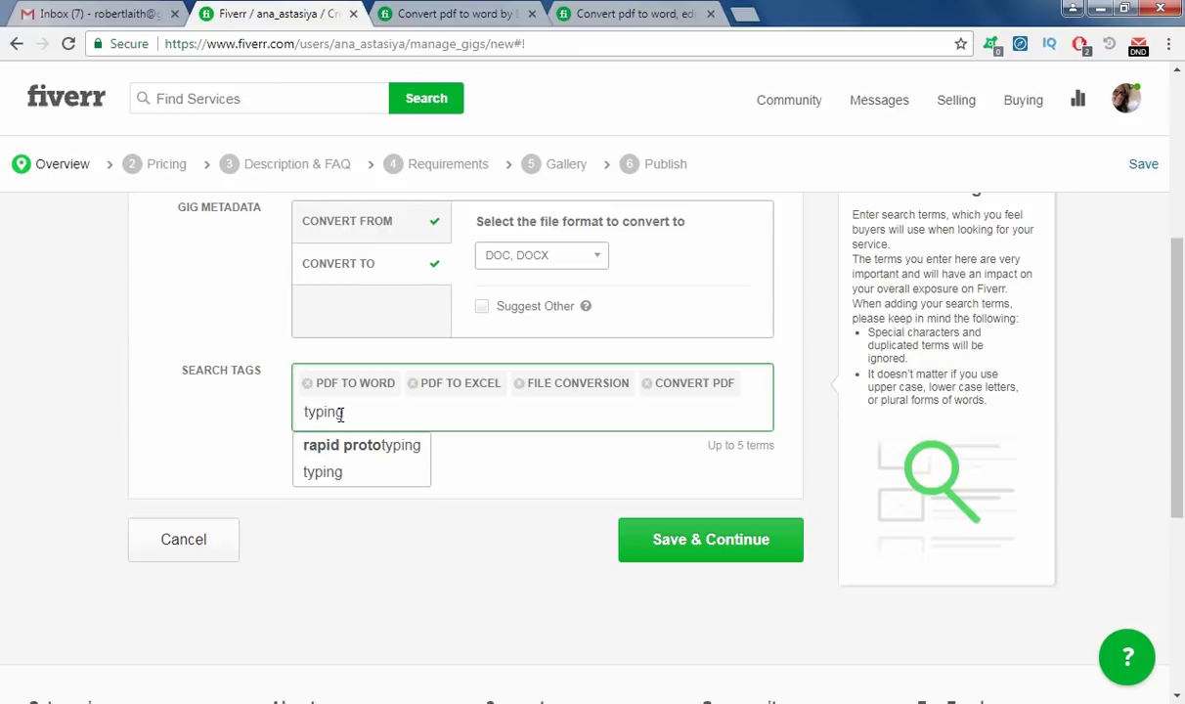
pyautogui.click(318, 473)
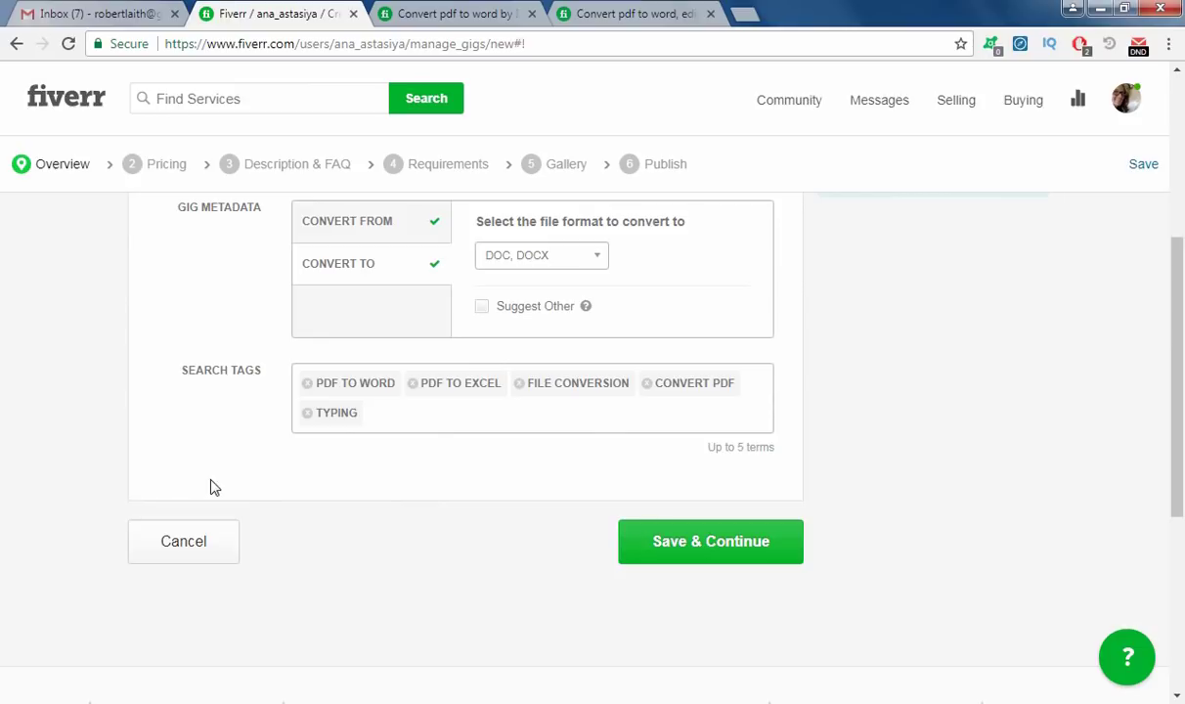
# Dismiss the Windows color scheme message, then save the reviewed gig overview and continue to the pricing stage.
pyautogui.moveTo(330, 415)
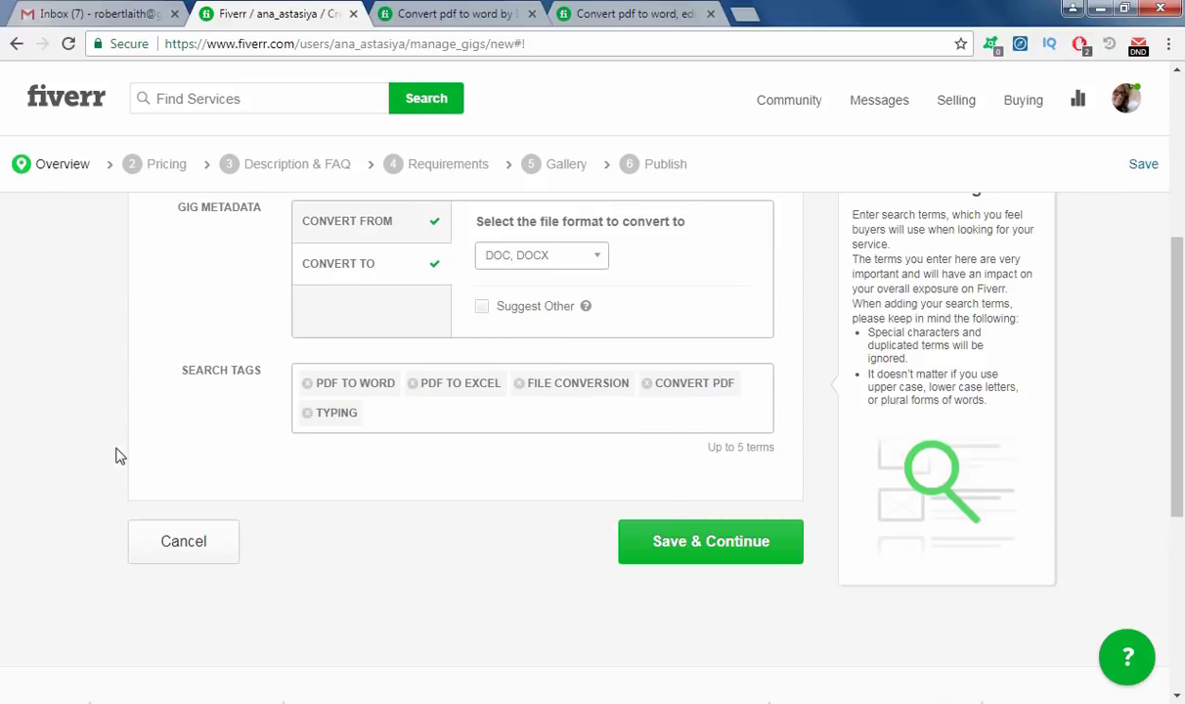
pyautogui.scroll(4, 721, 378)
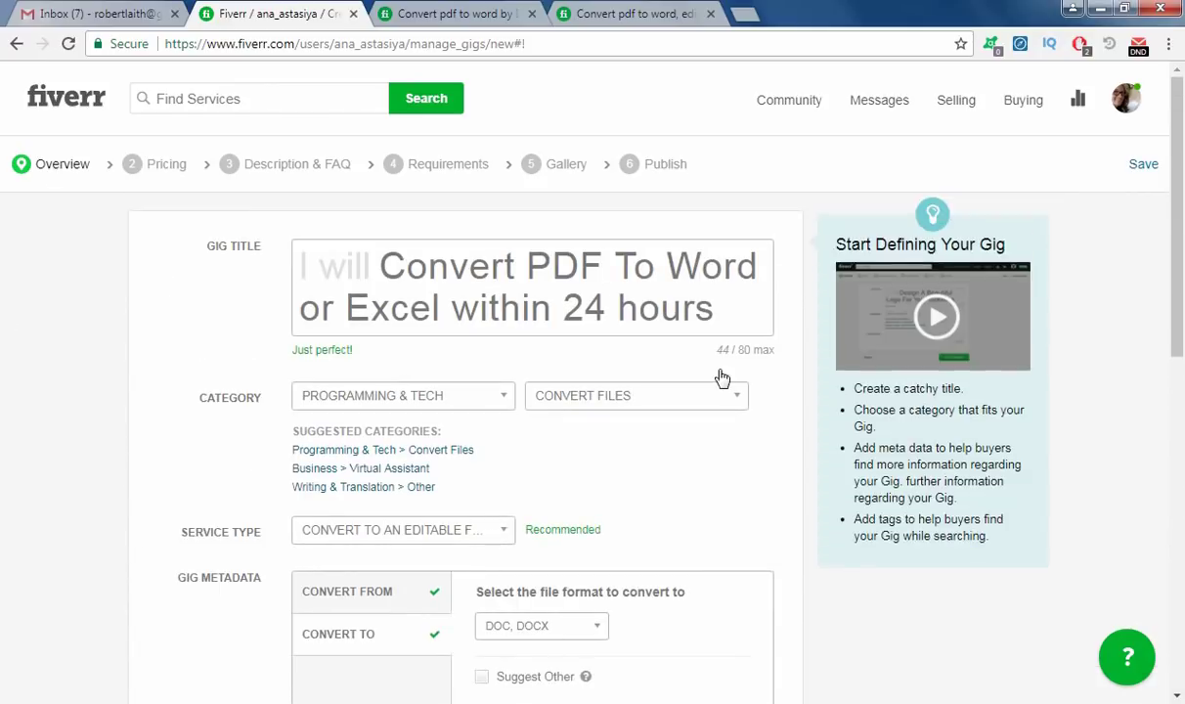
pyautogui.moveTo(620, 295)
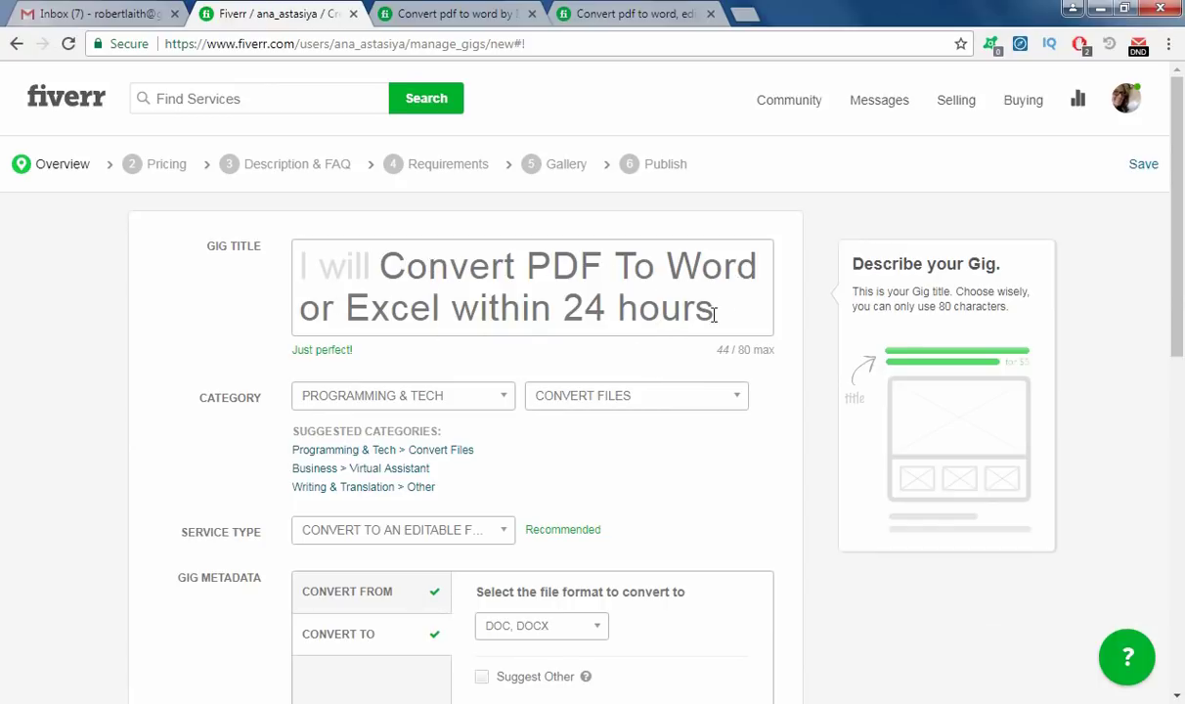
pyautogui.scroll(-4, 39, 430)
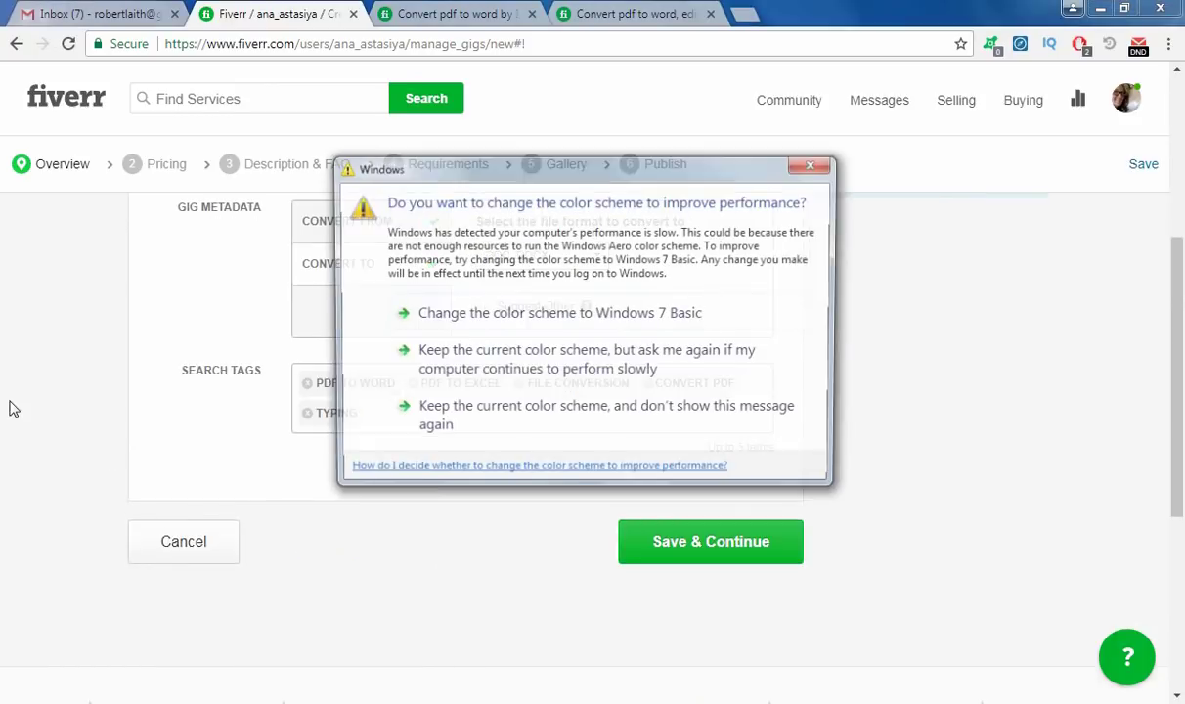
pyautogui.click(821, 166)
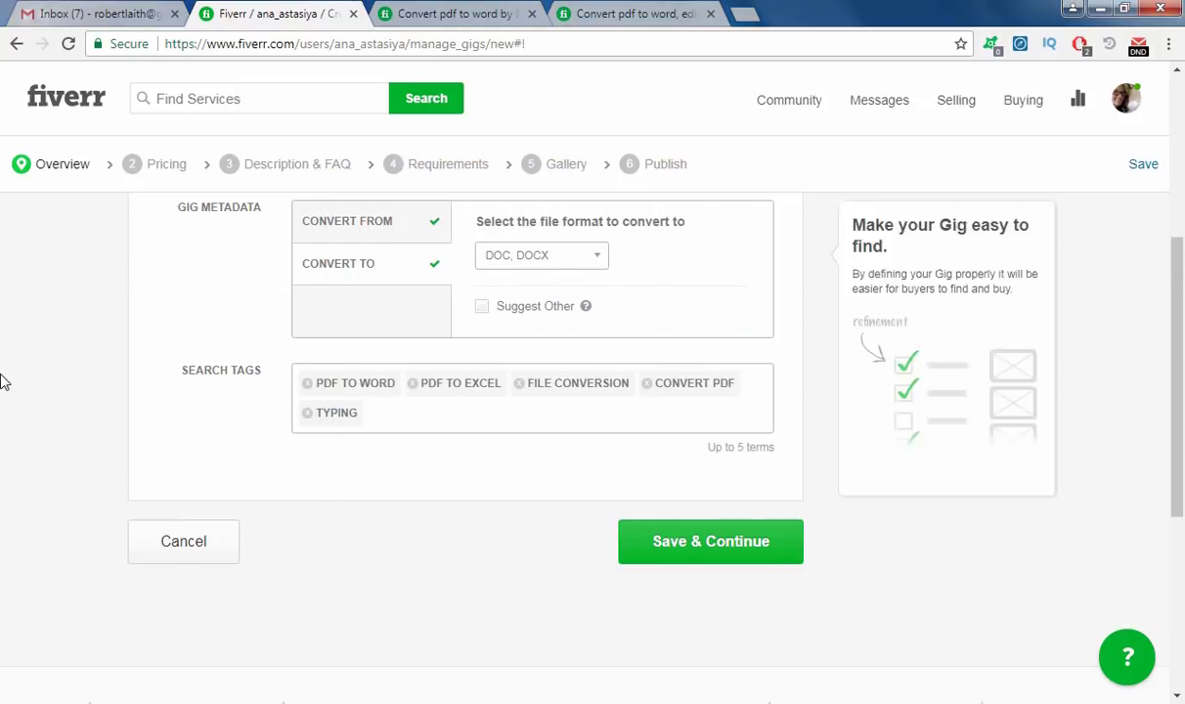
pyautogui.scroll(4, 45, 391)
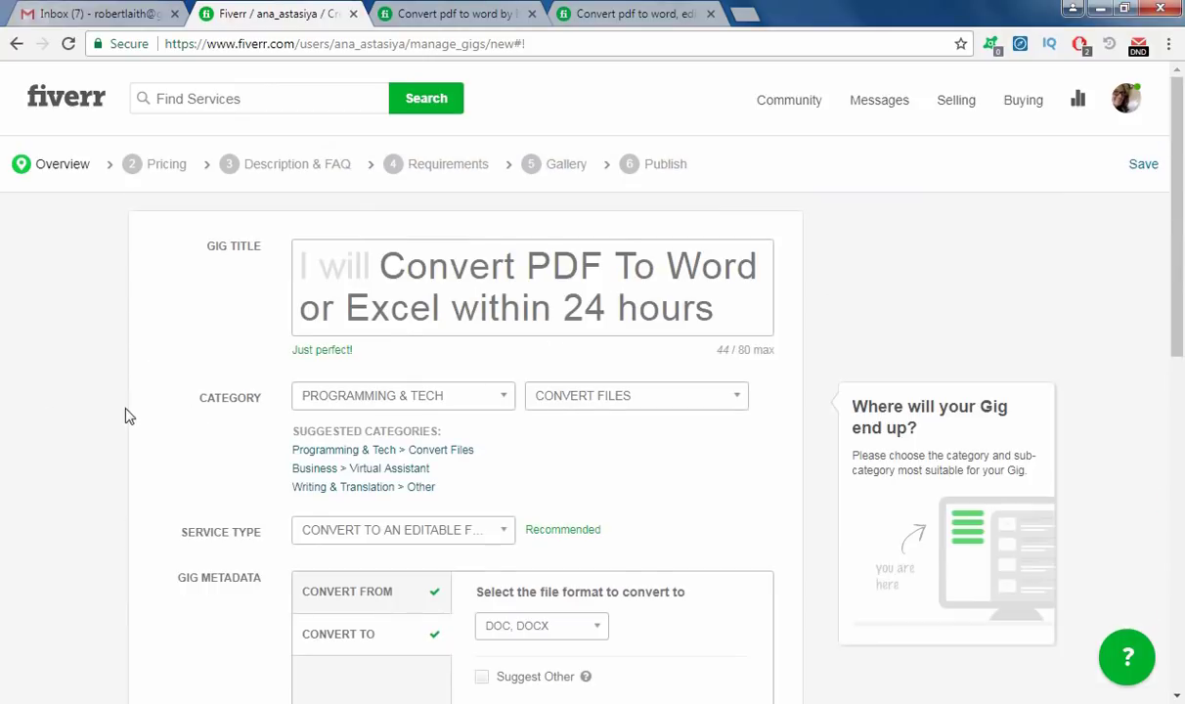
pyautogui.scroll(-3, 250, 491)
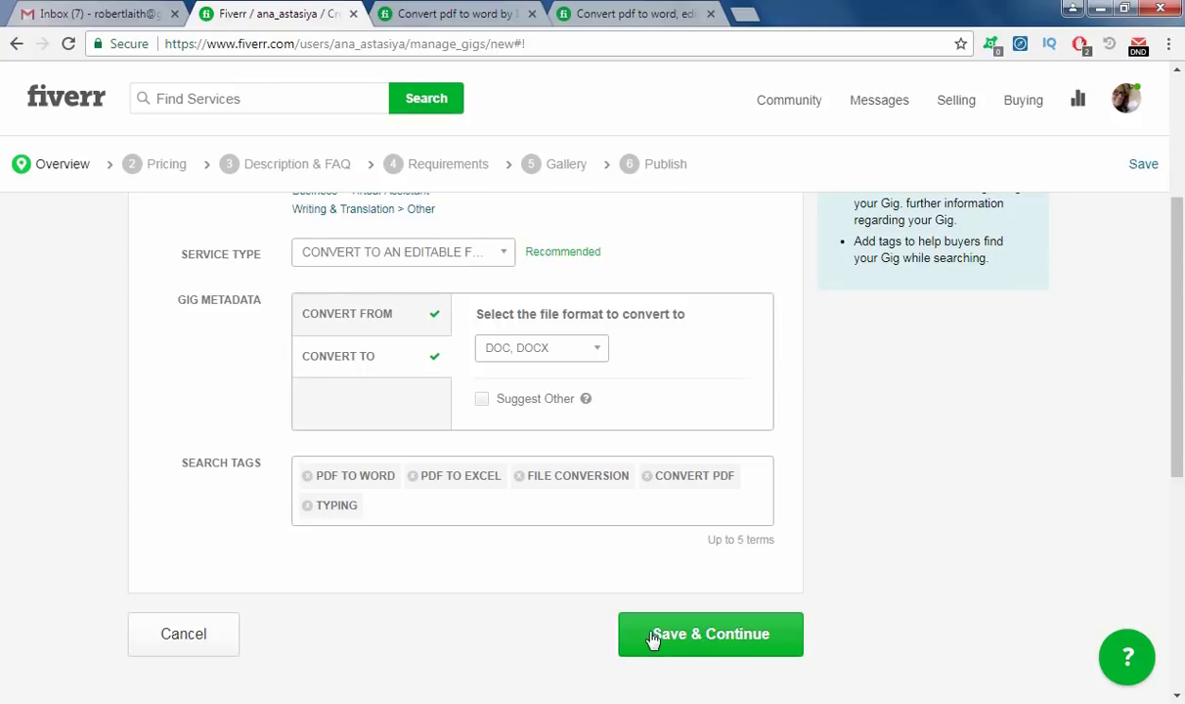
pyautogui.click(703, 640)
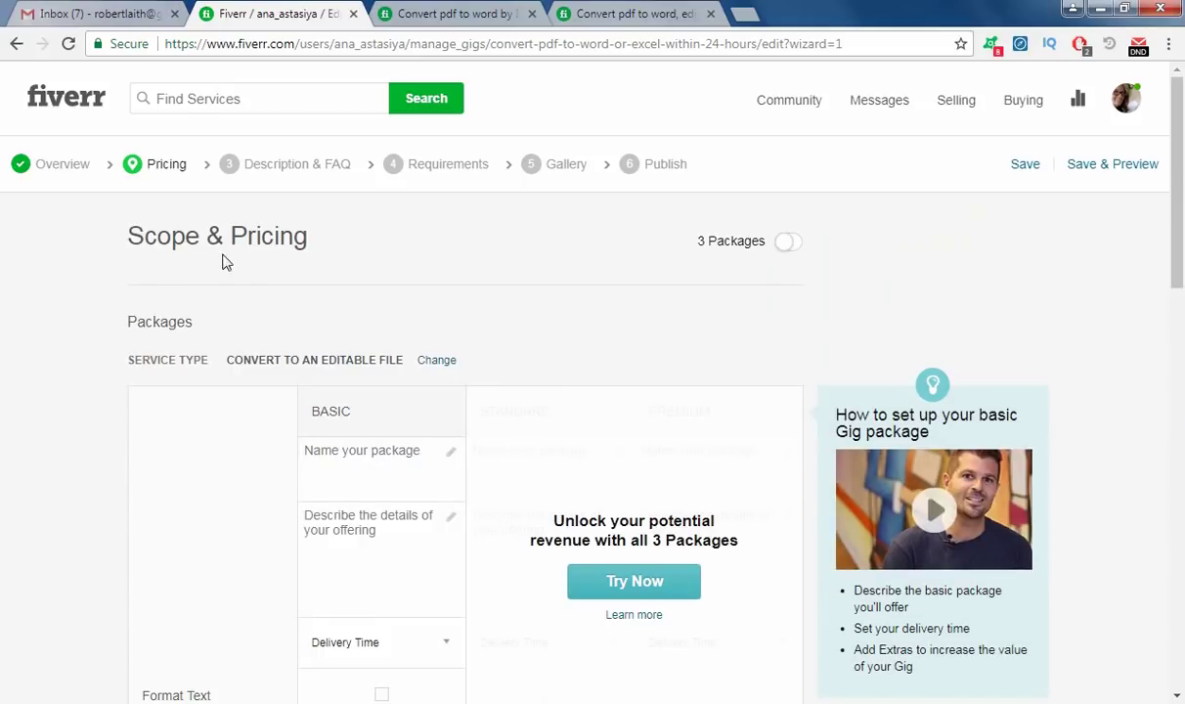
# Enable all three gig packages and dismiss the introductory Gig Packages video.
pyautogui.click(326, 482)
pyautogui.click(650, 590)
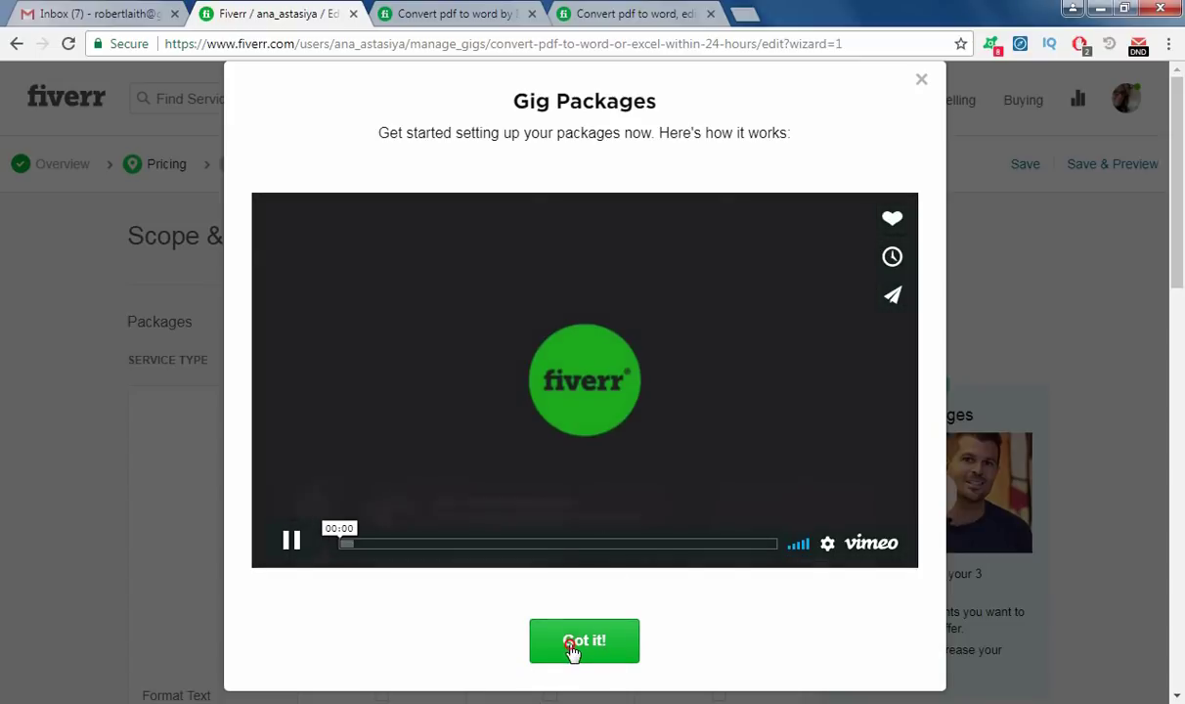
pyautogui.click(573, 649)
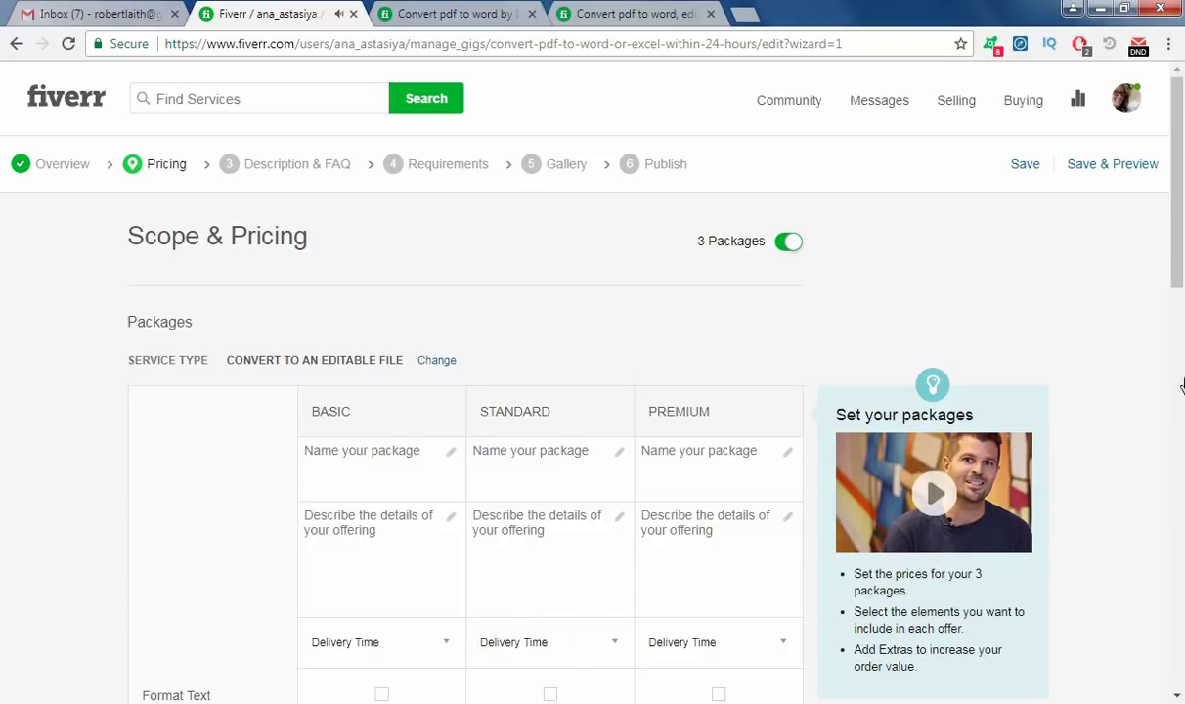
# Name the Basic package "Small Pack".
pyautogui.click(394, 470)
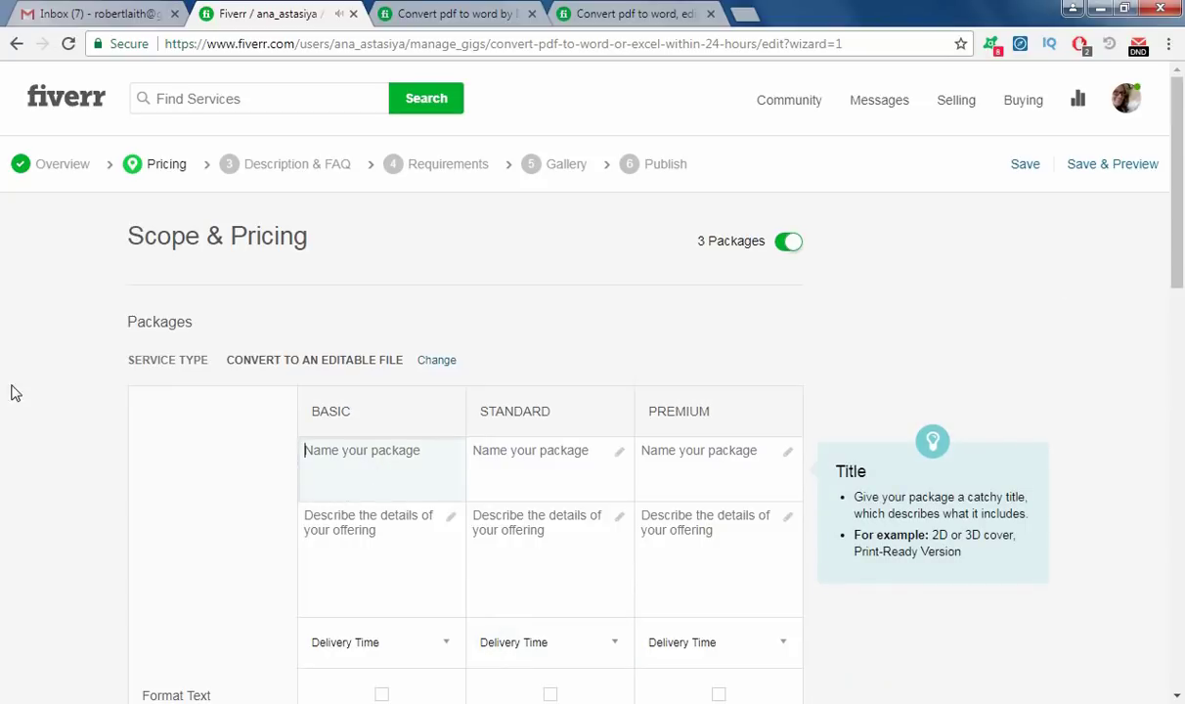
pyautogui.click(10, 436)
pyautogui.scroll(-2, 10, 436)
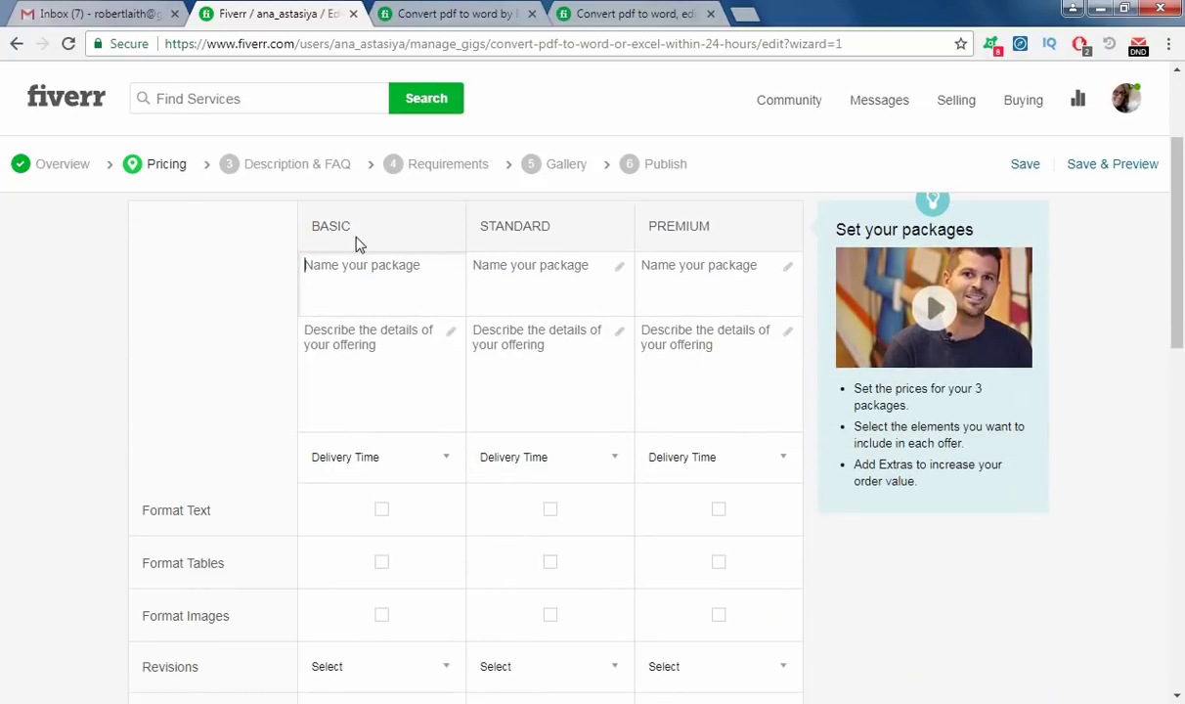
pyautogui.click(369, 284)
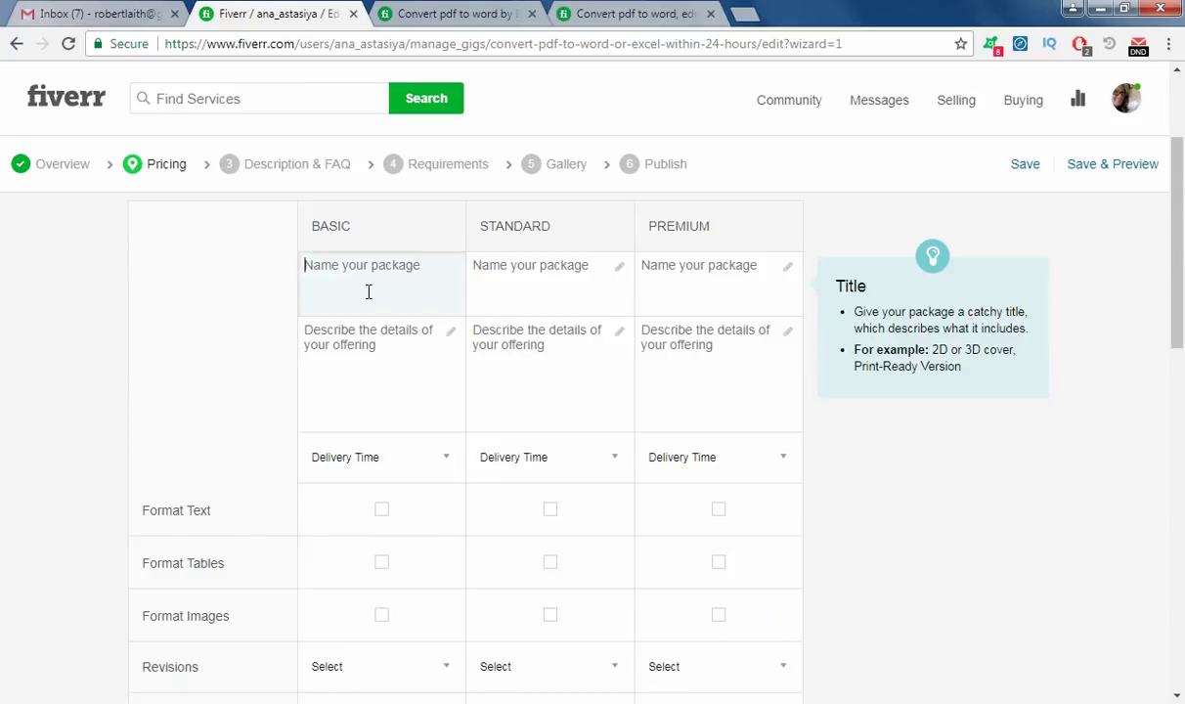
pyautogui.write('S')
pyautogui.press('BackSpace')
pyautogui.press('BackSpace')
pyautogui.press('BackSpace')
pyautogui.press('BackSpace')
pyautogui.press('BackSpace')
pyautogui.write('Sam')
pyautogui.press('BackSpace')
pyautogui.press('BackSpace')
pyautogui.write('ma')
pyautogui.press('BackSpace')
pyautogui.press('BackSpace')
pyautogui.write('Pac')
# Name the Standard package "Medium Pack".
pyautogui.click(509, 291)
pyautogui.write('me')
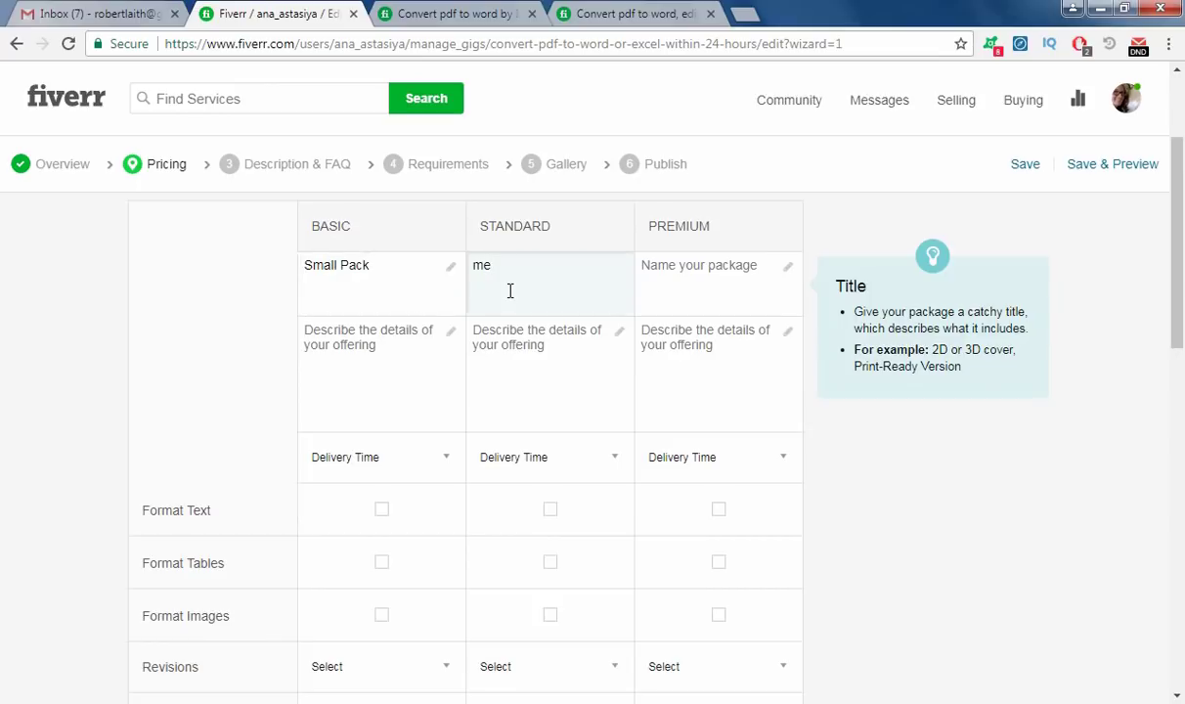
pyautogui.press('BackSpace')
pyautogui.press('BackSpace')
pyautogui.write('M')
pyautogui.write('edioc')
pyautogui.press('BackSpace')
pyautogui.press('BackSpace')
pyautogui.write('um')
pyautogui.press('BackSpace')
pyautogui.press('BackSpace')
pyautogui.press('BackSpace')
pyautogui.press('BackSpace')
pyautogui.press('BackSpace')
pyautogui.press('BackSpace')
pyautogui.write('Medium Pack')
# Name the Premium package "Pro Pack".
pyautogui.press('Tab')
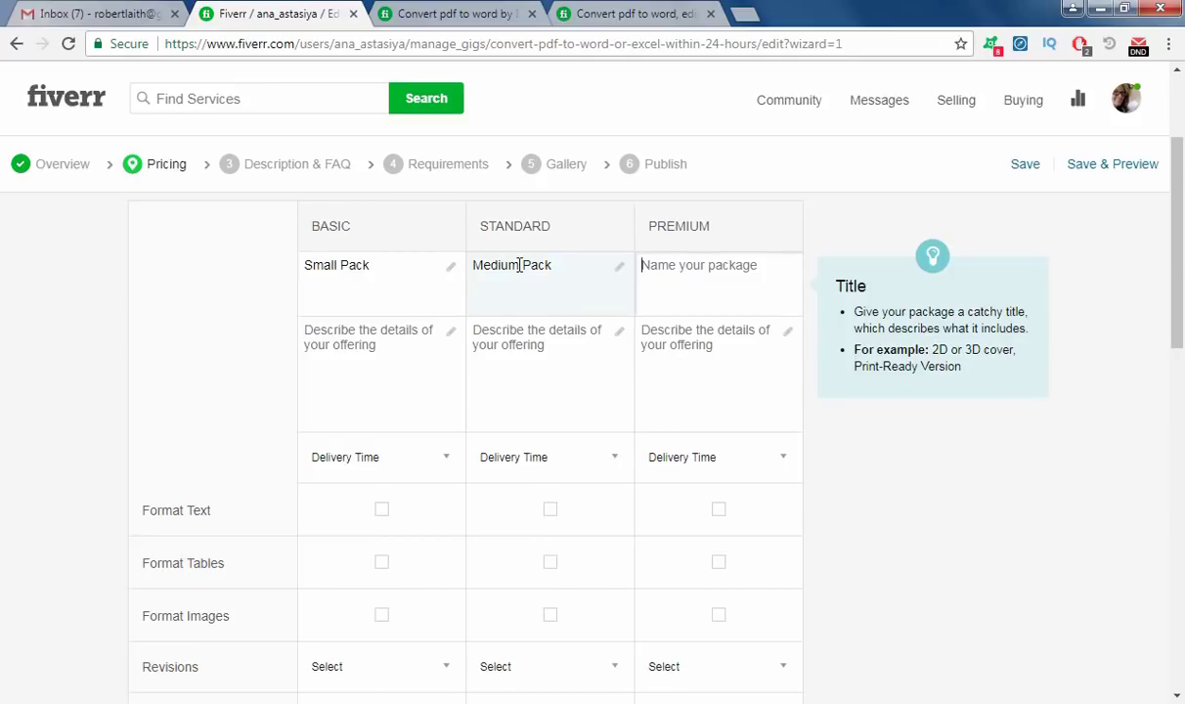
pyautogui.write('Pro ')
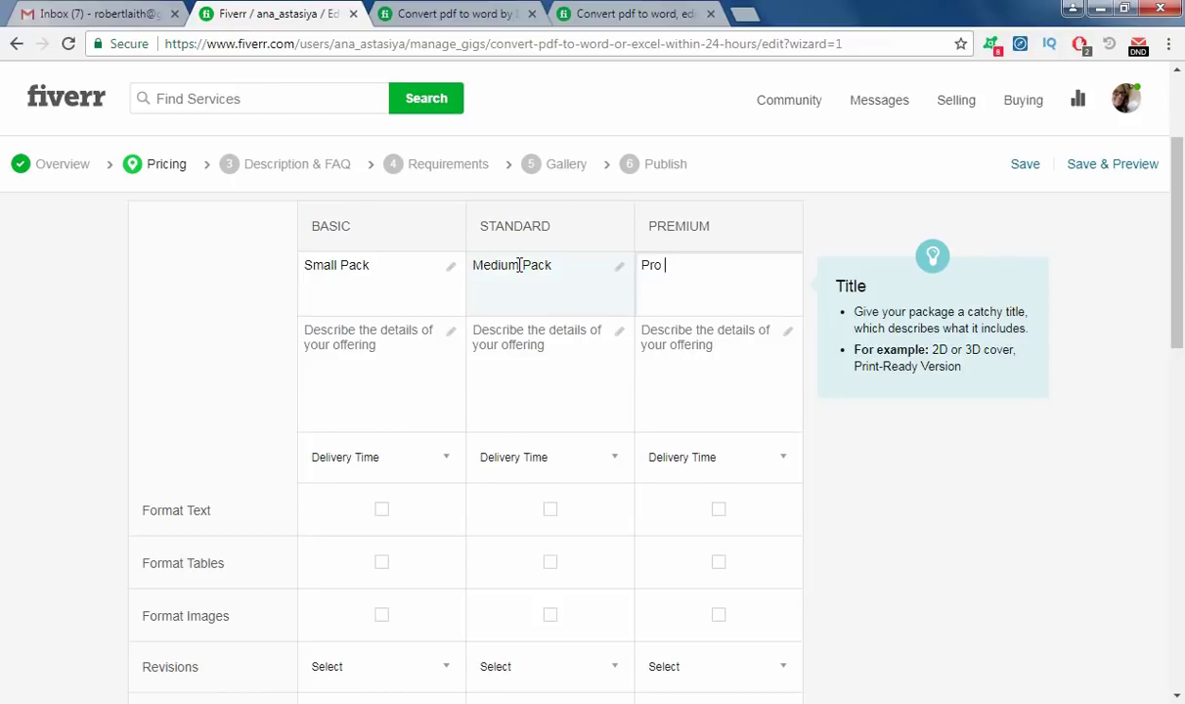
pyautogui.write('Pack')
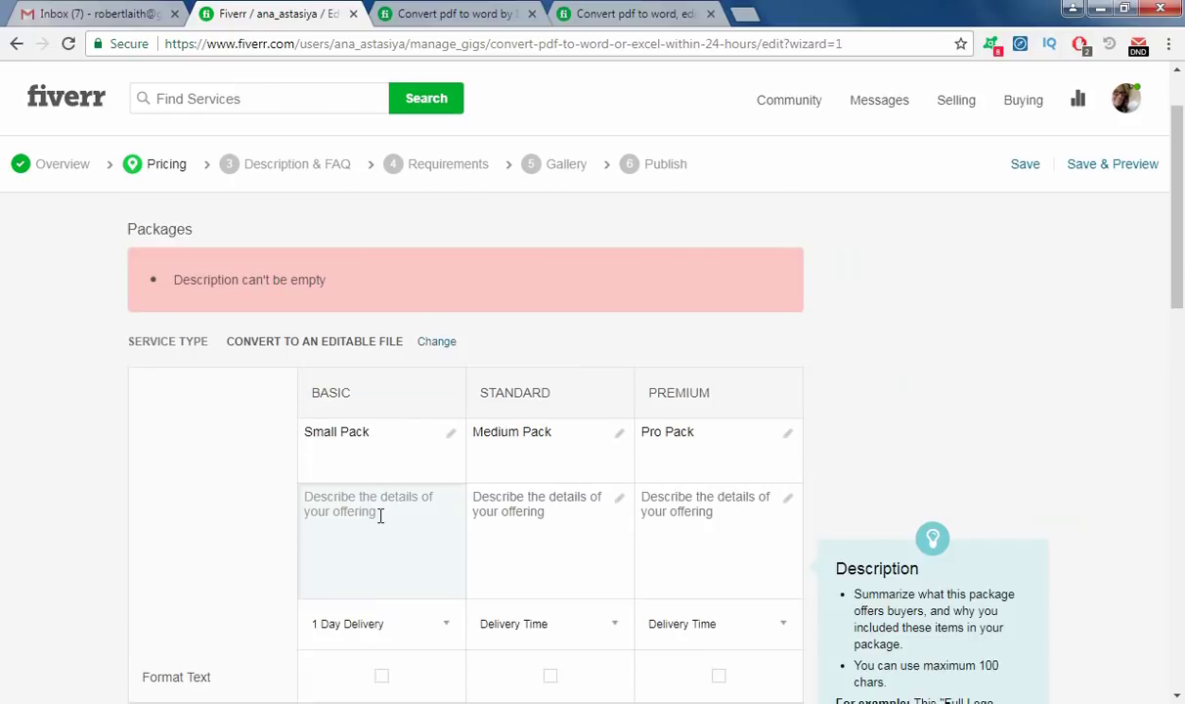
# Describe the Basic package as "I will convert or type 5 pages in Microsoft Word or Excel".
pyautogui.click(309, 533)
pyautogui.write('I wil')
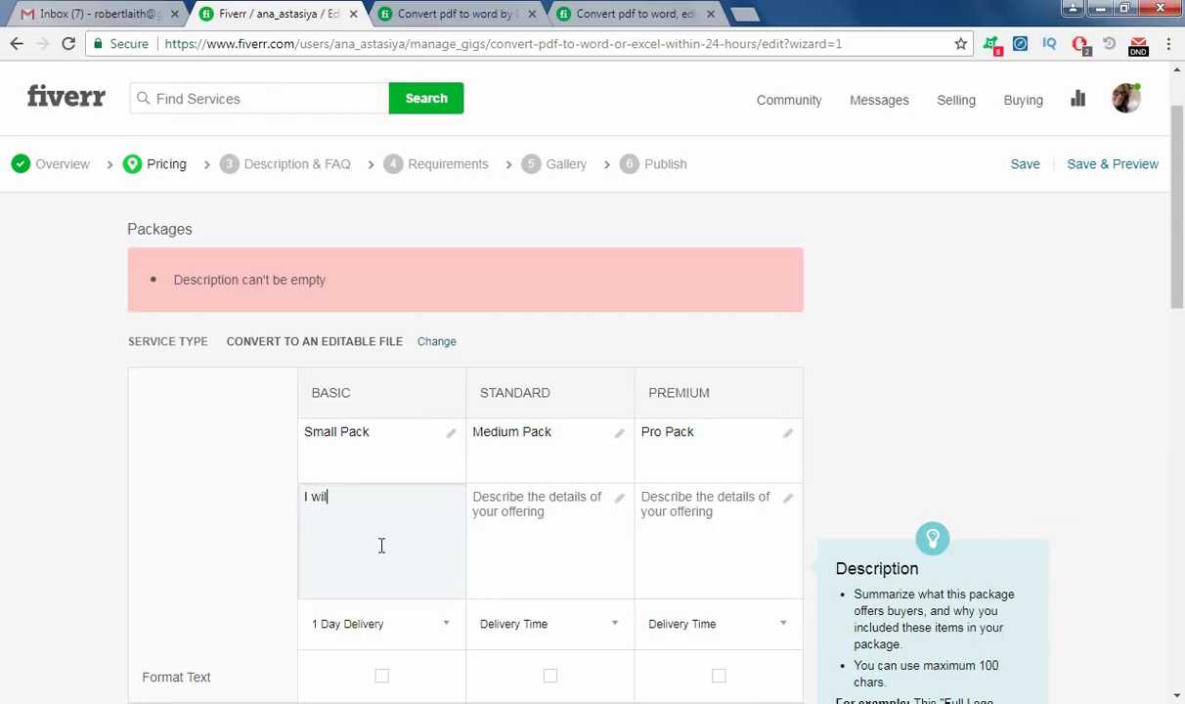
pyautogui.write('l convert or type 5 pages in')
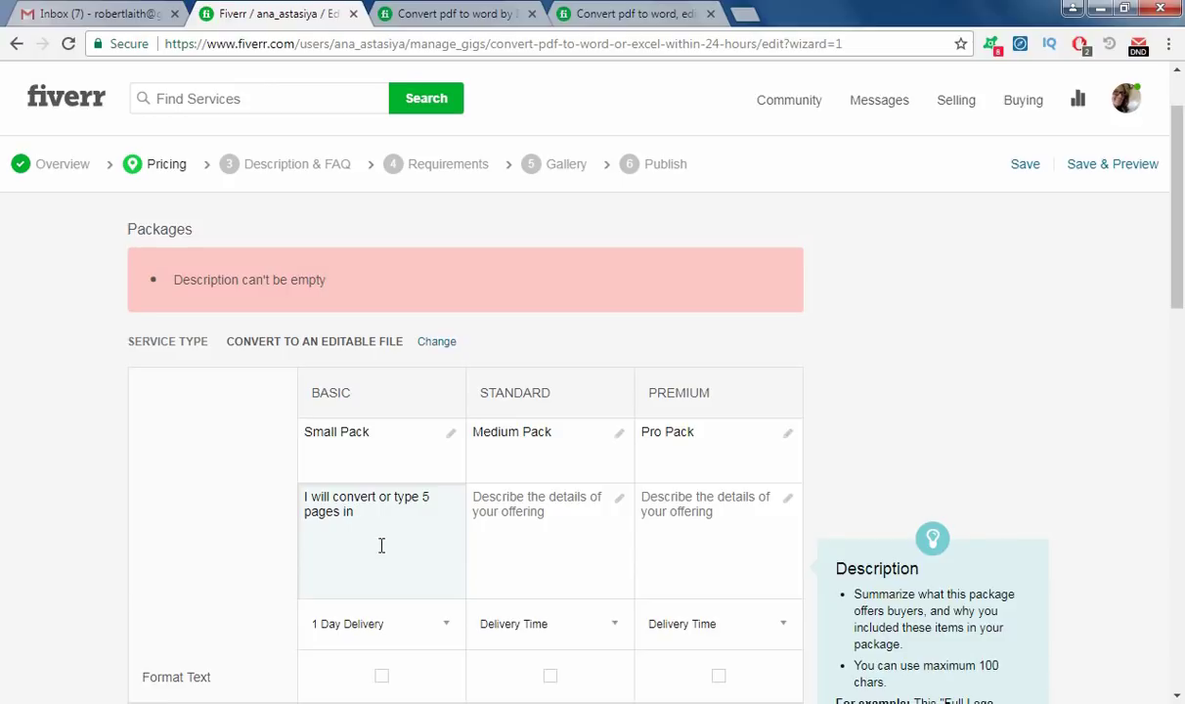
pyautogui.write(' Microst')
pyautogui.press('BackSpace')
pyautogui.press('BackSpace')
pyautogui.press('BackSpace')
pyautogui.write('soft workd or')
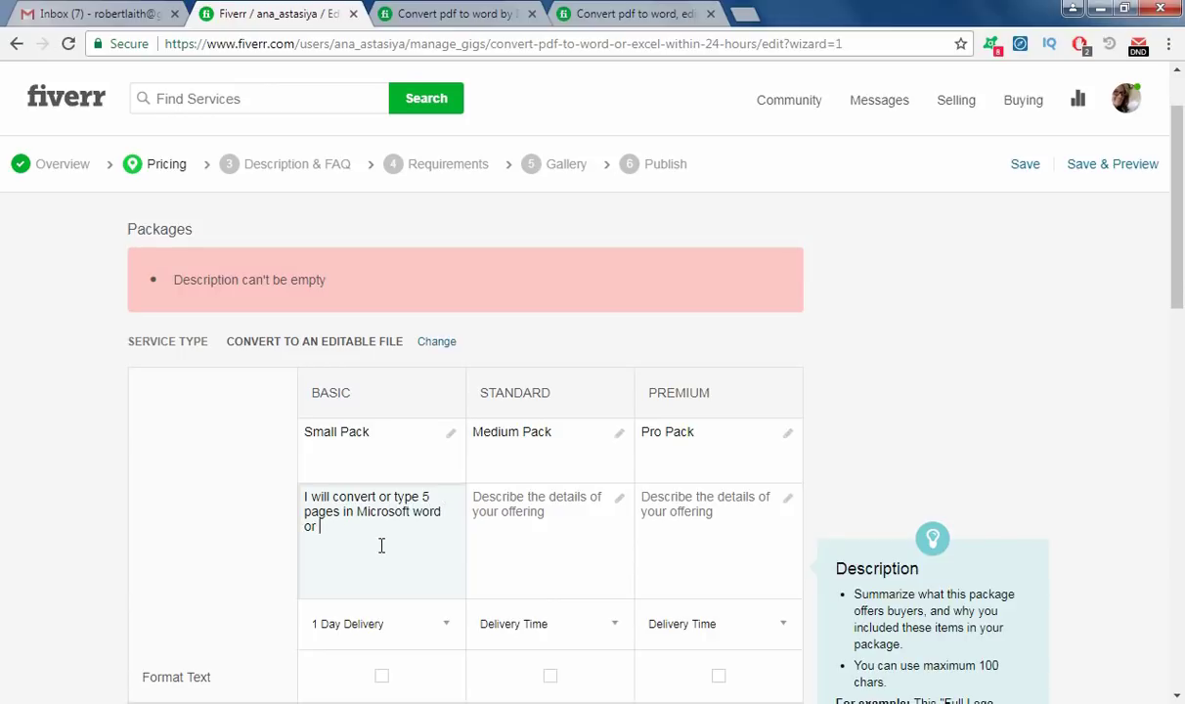
pyautogui.write(' excel')
pyautogui.click(417, 506)
pyautogui.press('Delete')
pyautogui.write('W')
pyautogui.click(399, 498)
# Include Format Text, Format Tables and Format Images in the Basic package.
pyautogui.scroll(-1, 195, 587)
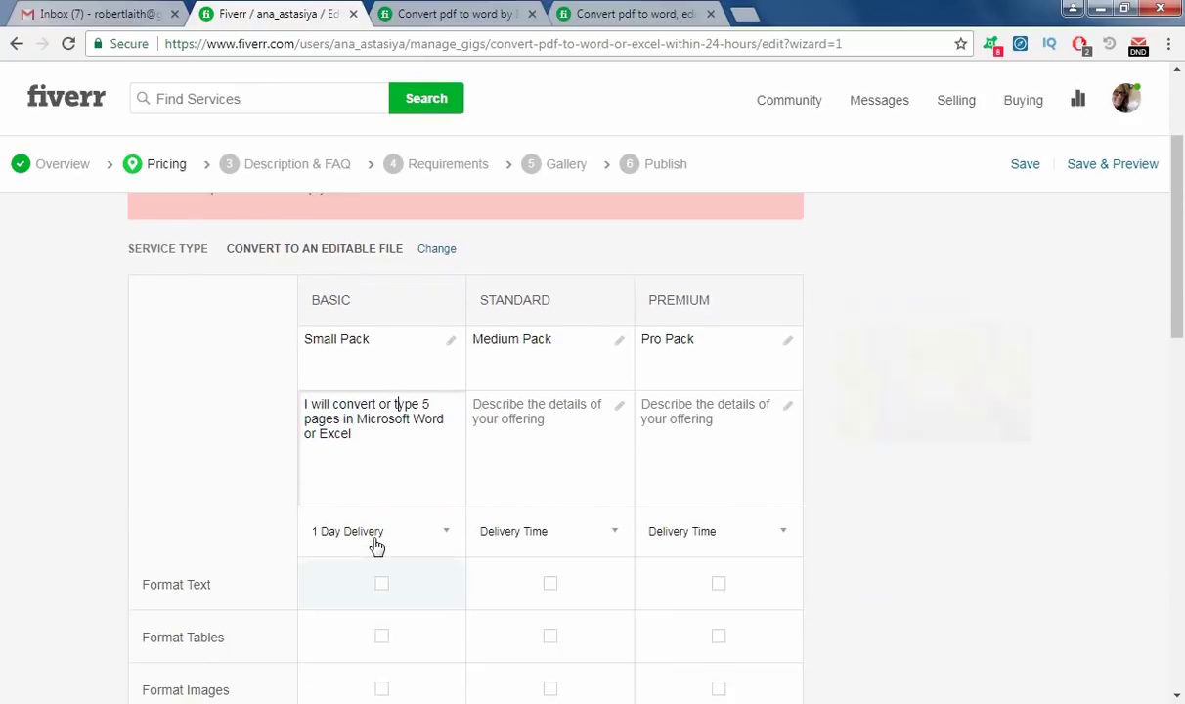
pyautogui.scroll(-3, 52, 548)
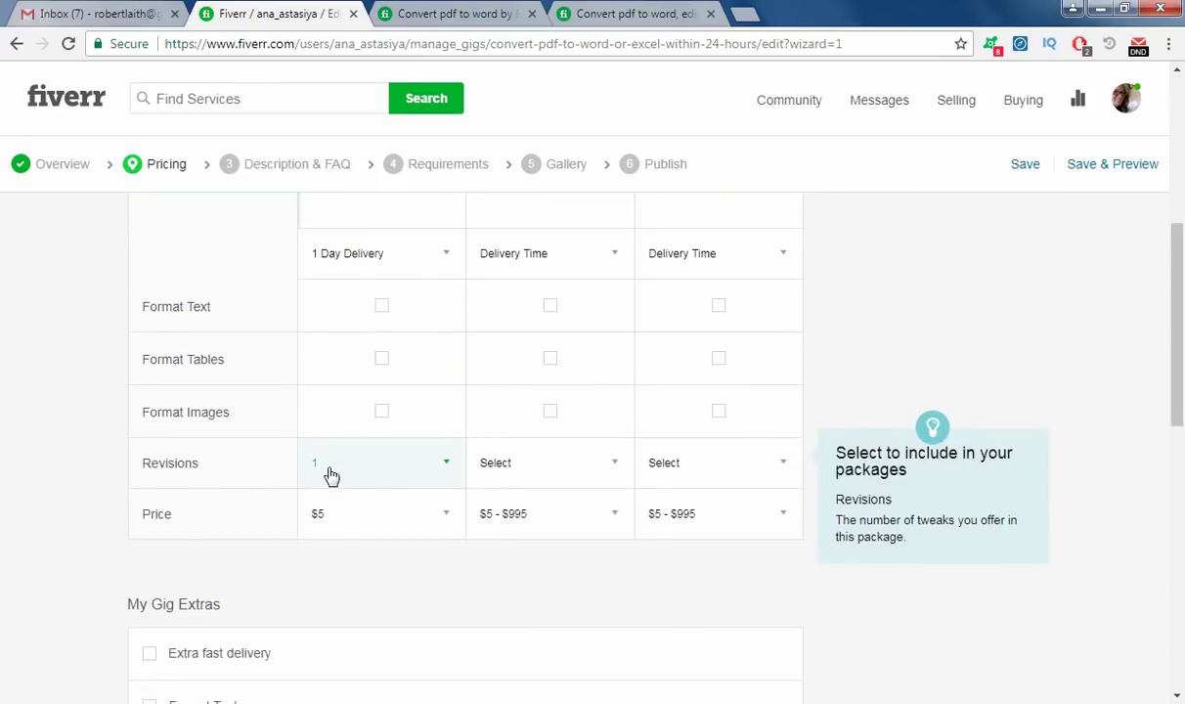
pyautogui.scroll(4, 188, 488)
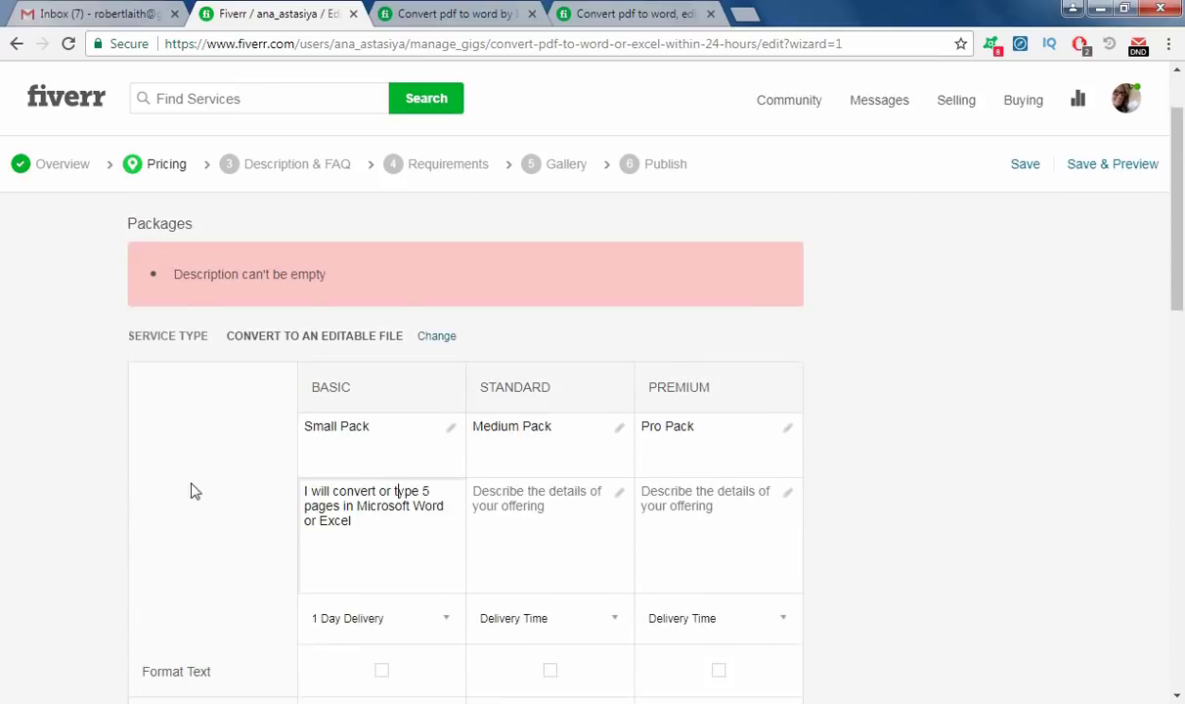
pyautogui.scroll(-4, 86, 513)
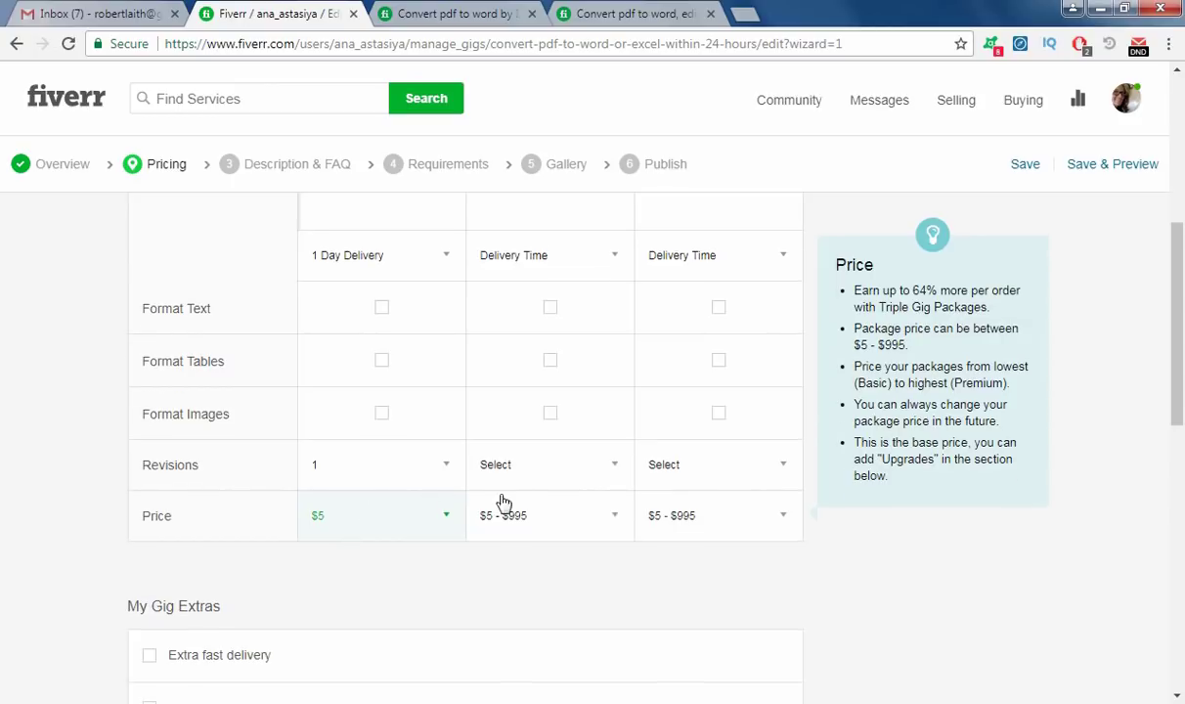
pyautogui.scroll(2, 504, 499)
pyautogui.scroll(-1, 405, 510)
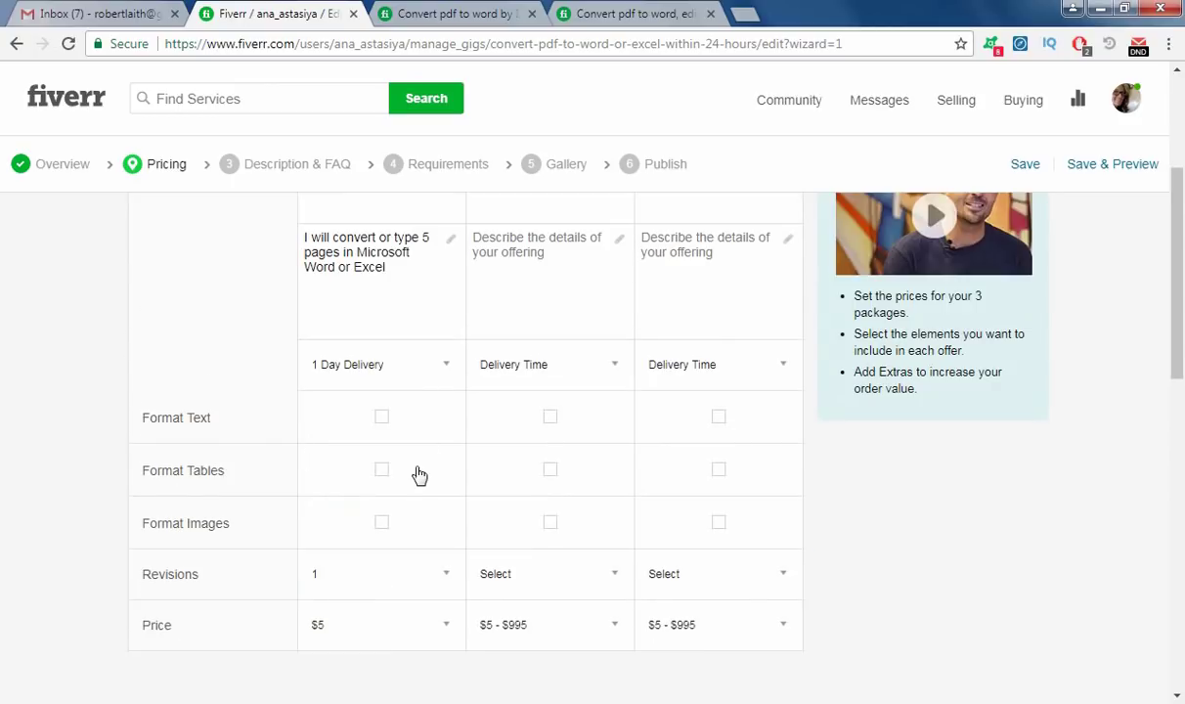
pyautogui.scroll(1, 293, 476)
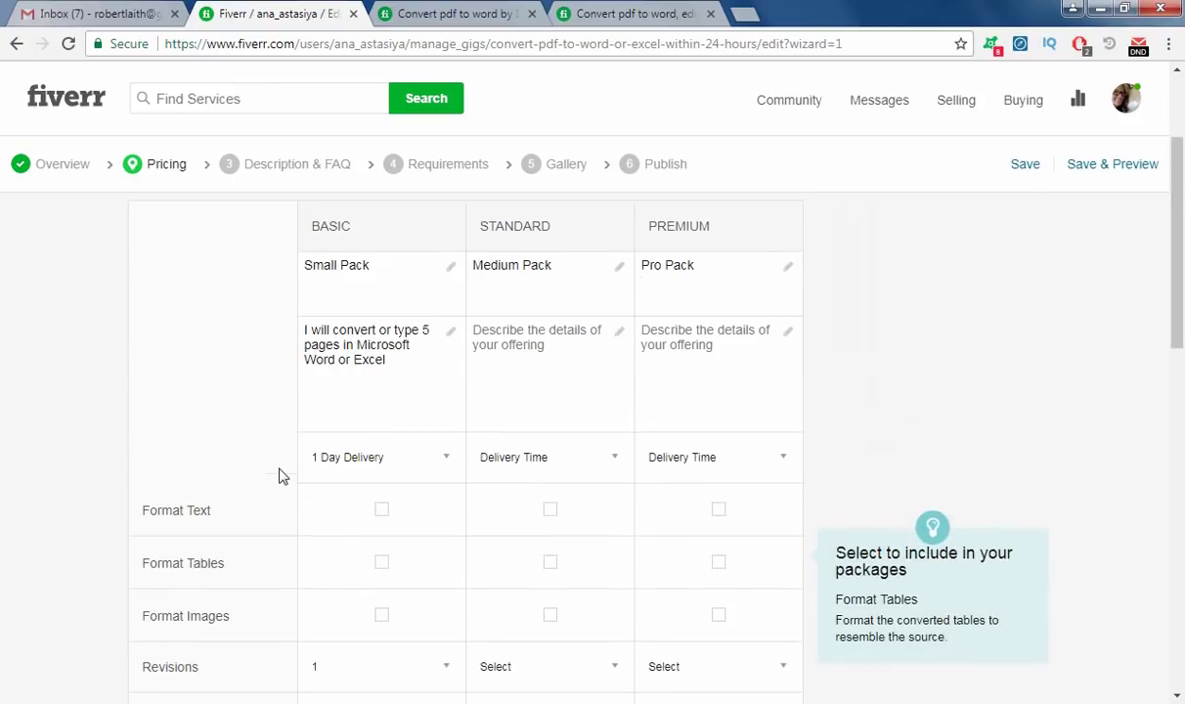
pyautogui.click(380, 512)
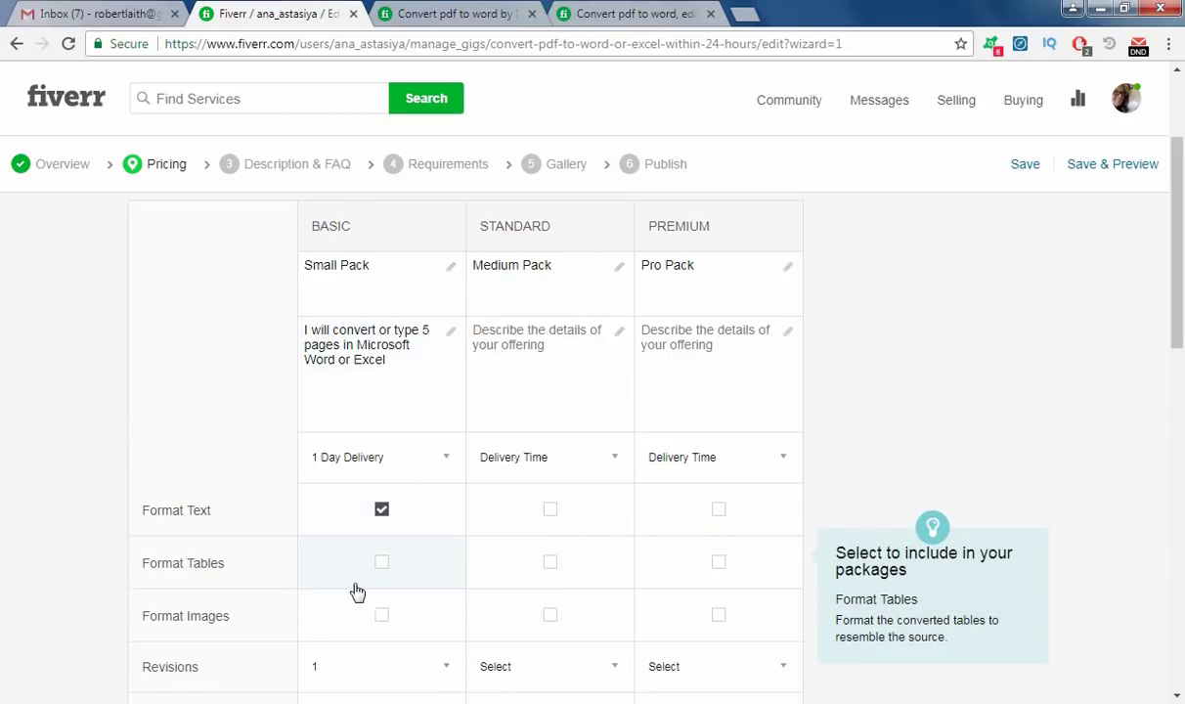
pyautogui.click(380, 566)
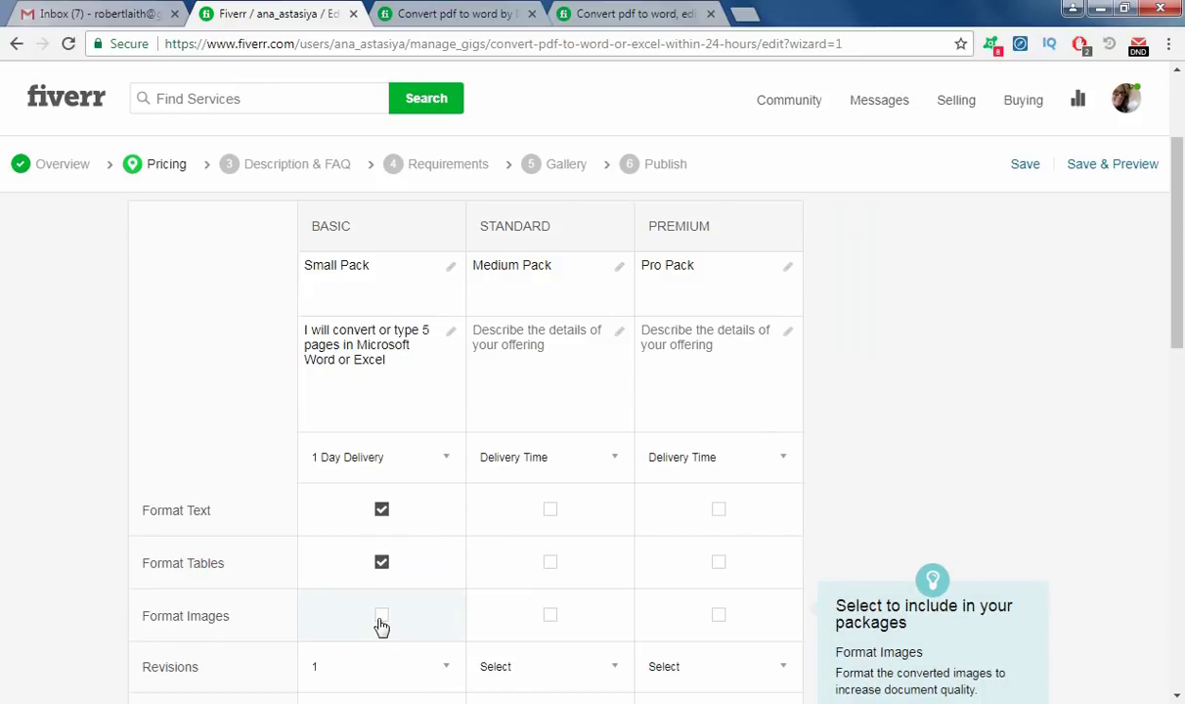
pyautogui.click(381, 617)
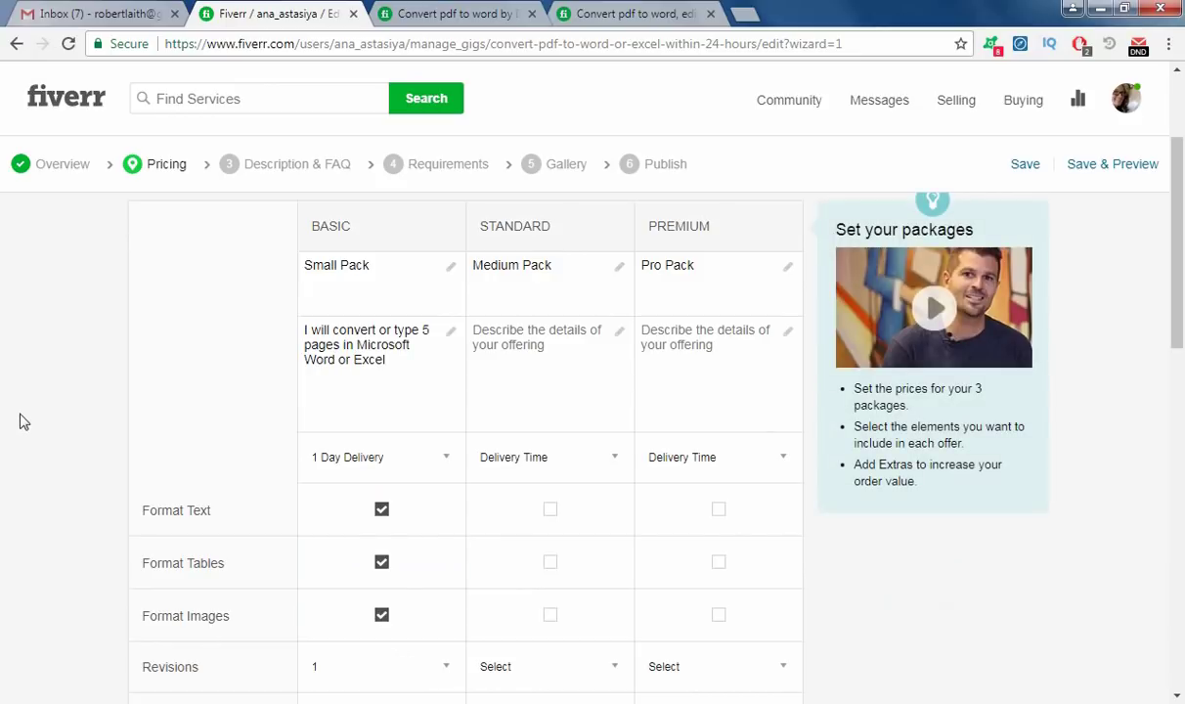
# Include Format Text, Format Tables and Format Images in both the Standard and Premium packages.
pyautogui.scroll(-1, 44, 493)
pyautogui.click(551, 417)
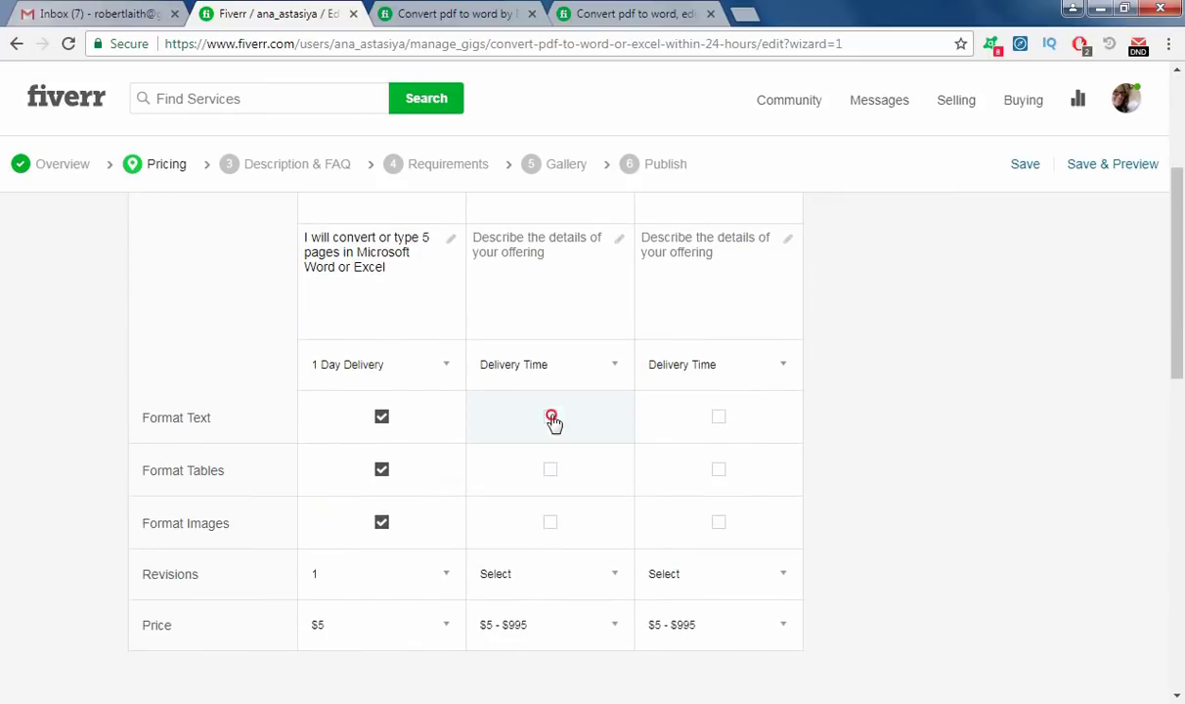
pyautogui.click(718, 417)
pyautogui.click(719, 470)
pyautogui.click(719, 522)
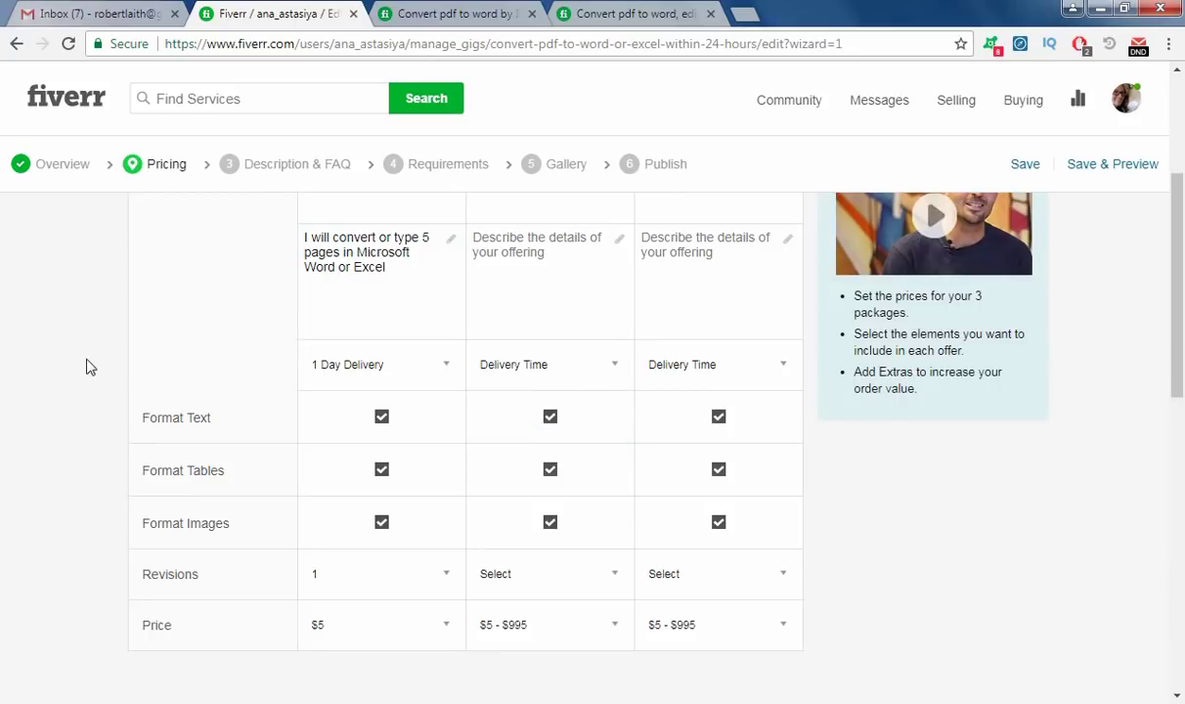
# Describe the Standard package as "I will convert or type 15 pages in Microsoft Word or Excel".
pyautogui.scroll(1, 484, 370)
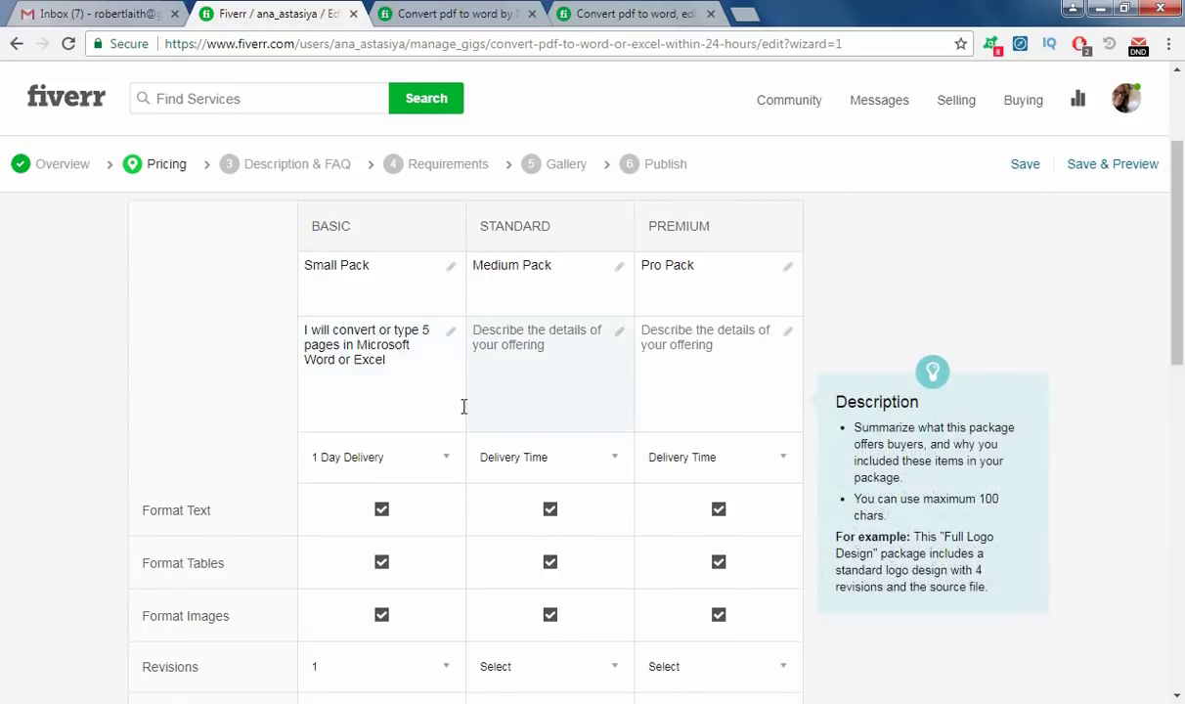
pyautogui.scroll(1, 463, 406)
pyautogui.click(559, 450)
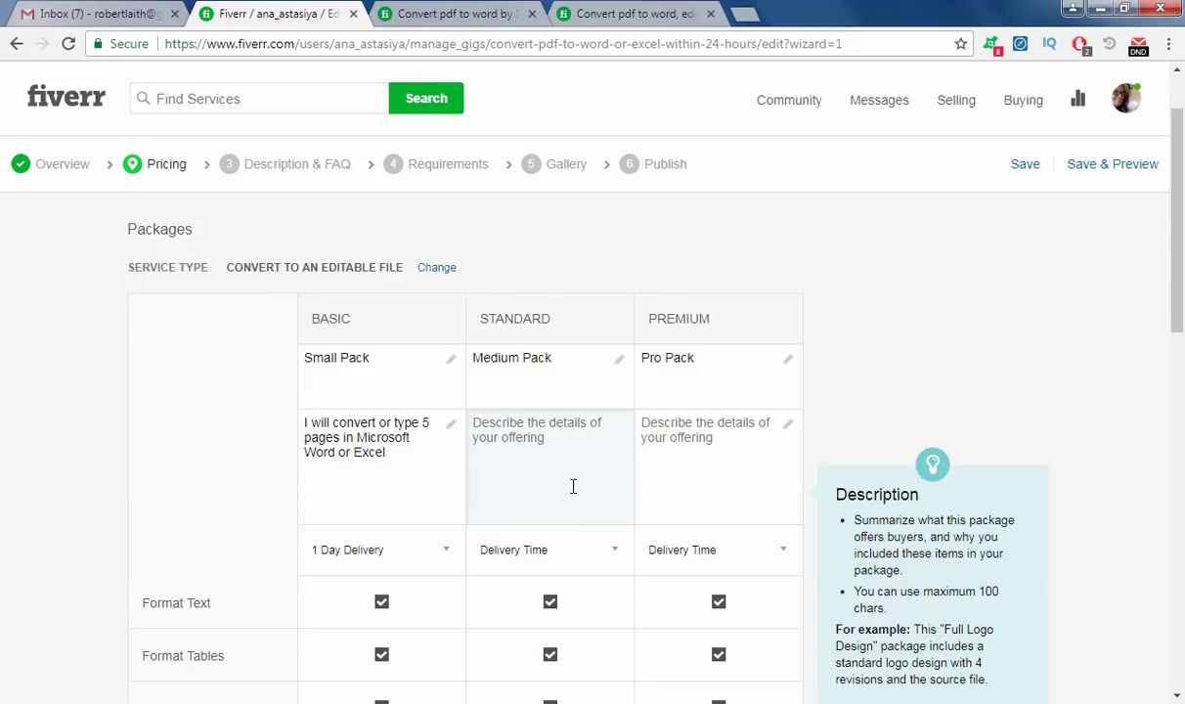
pyautogui.write('I will convert 15 pag')
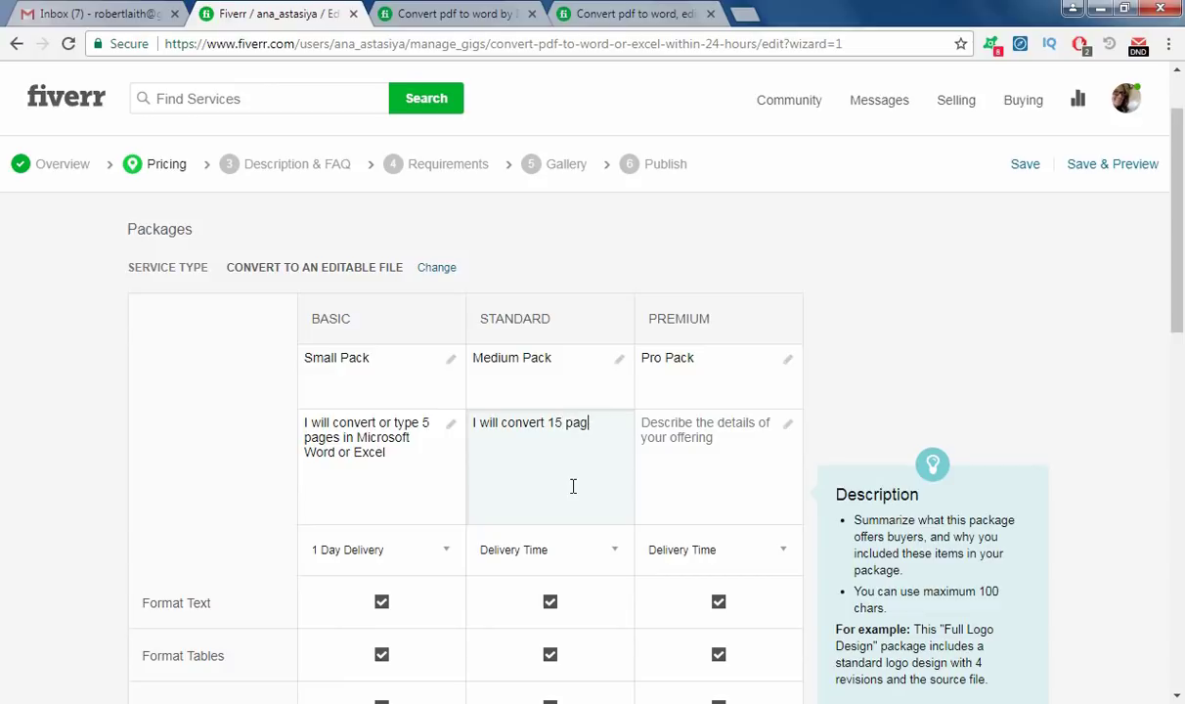
pyautogui.press('BackSpace')
pyautogui.press('BackSpace')
pyautogui.press('BackSpace')
pyautogui.press('BackSpace')
pyautogui.press('BackSpace')
pyautogui.write('ges in Microsoft Word or Excel')
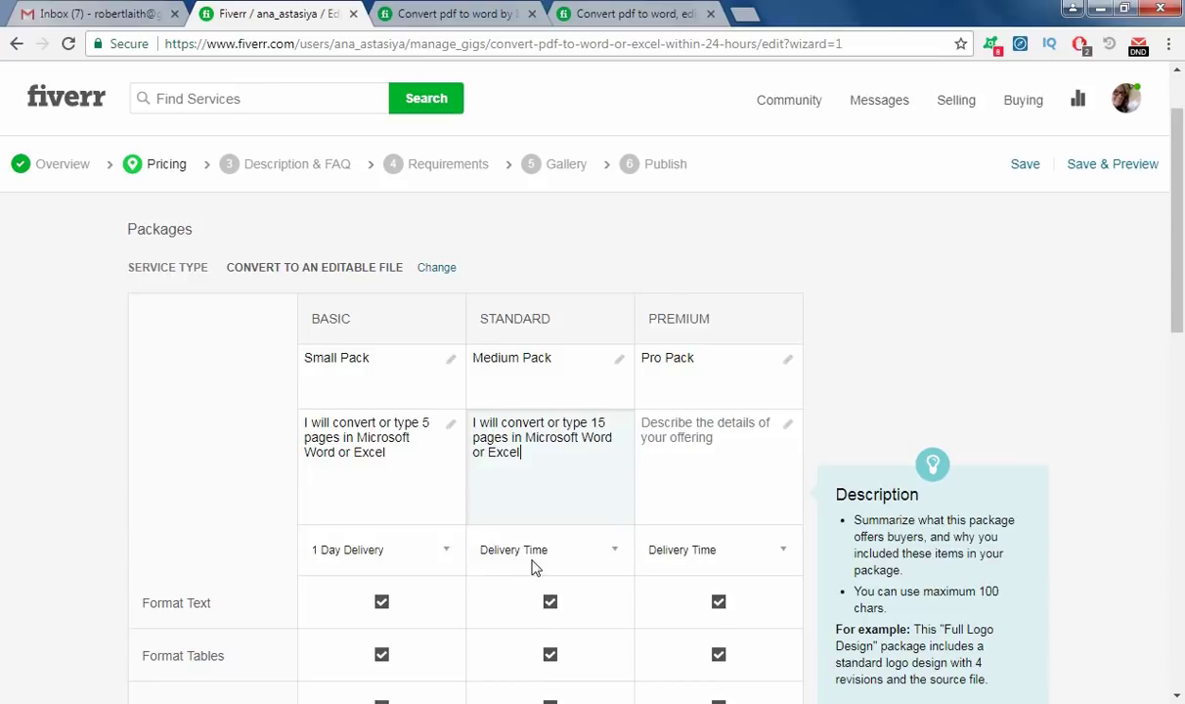
# Set the Standard package's delivery time to 1 Day Delivery.
pyautogui.scroll(-1, 533, 469)
pyautogui.click(550, 469)
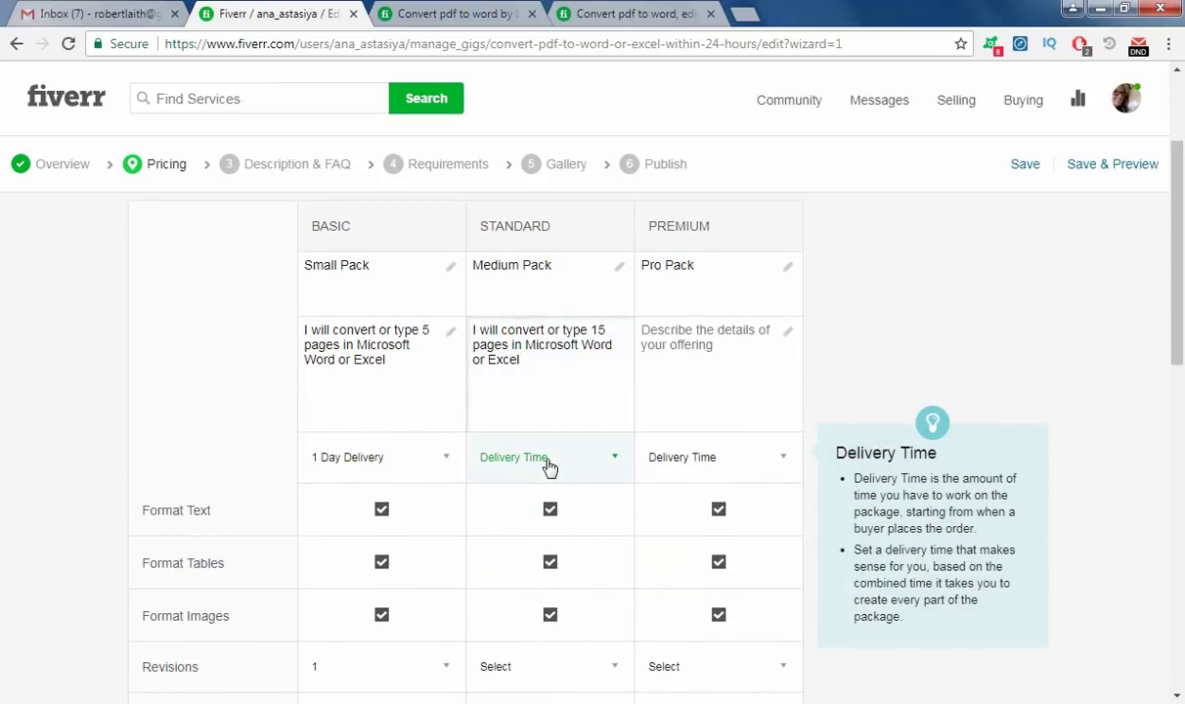
pyautogui.click(577, 476)
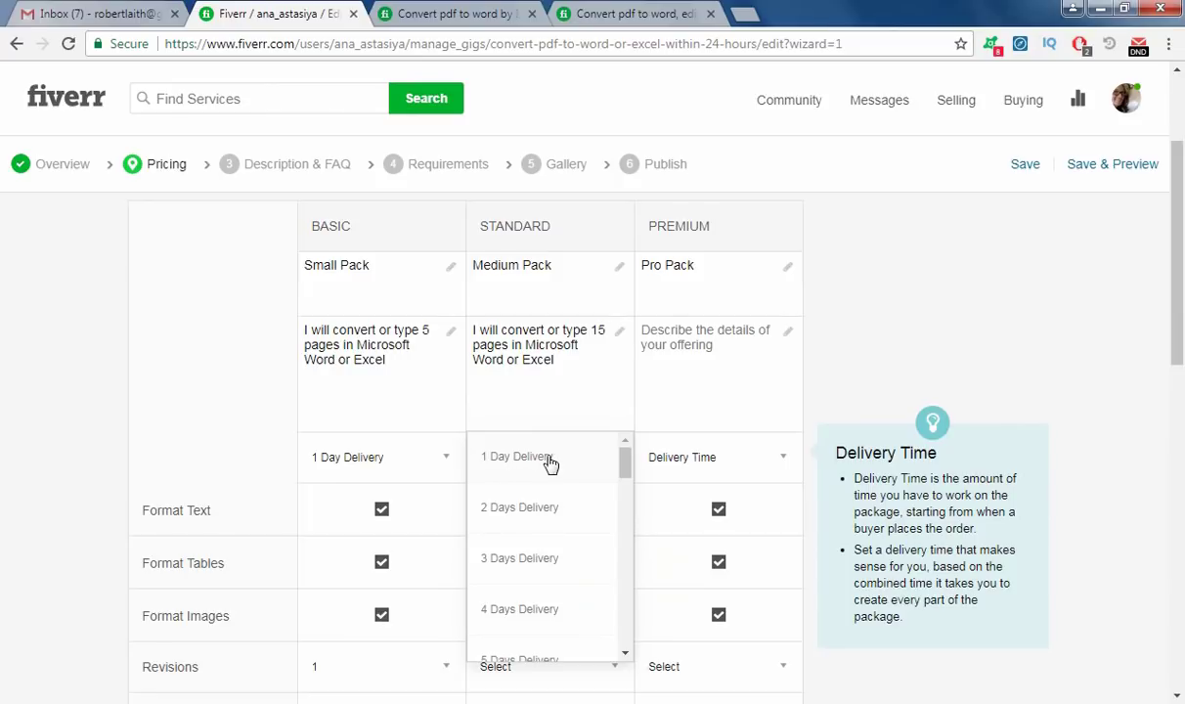
pyautogui.click(549, 464)
# Give the Standard package 1 revision and a price of $15.
pyautogui.scroll(-2, 37, 462)
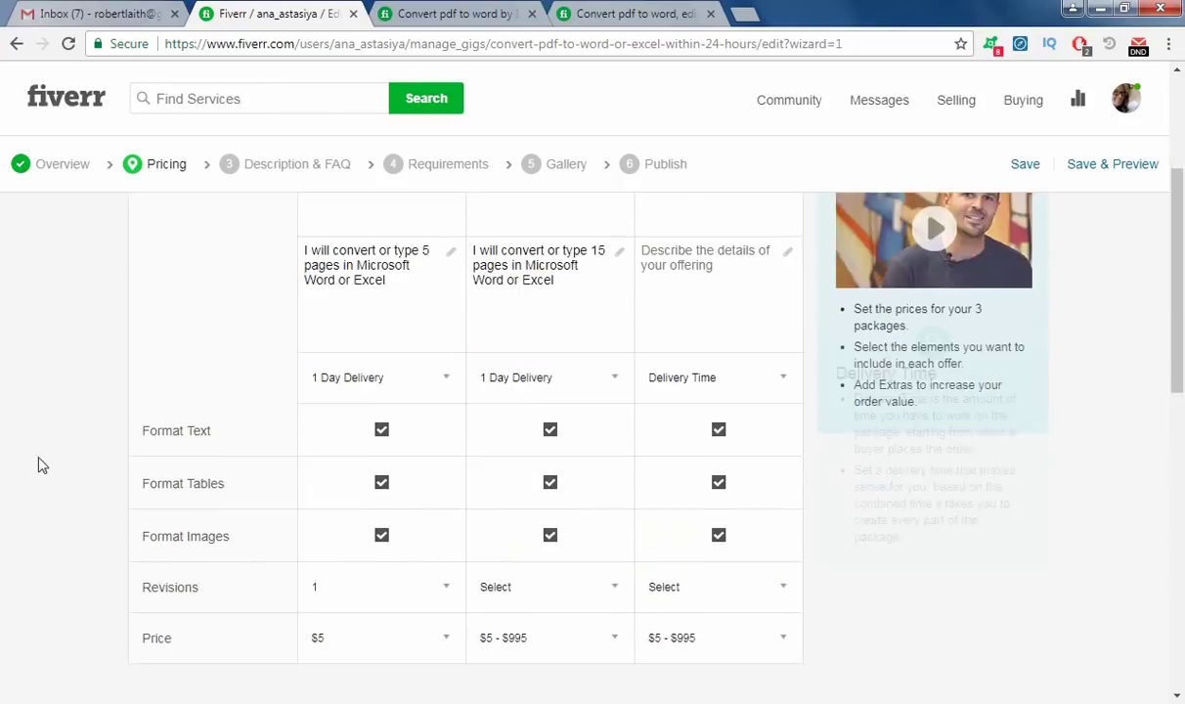
pyautogui.click(551, 489)
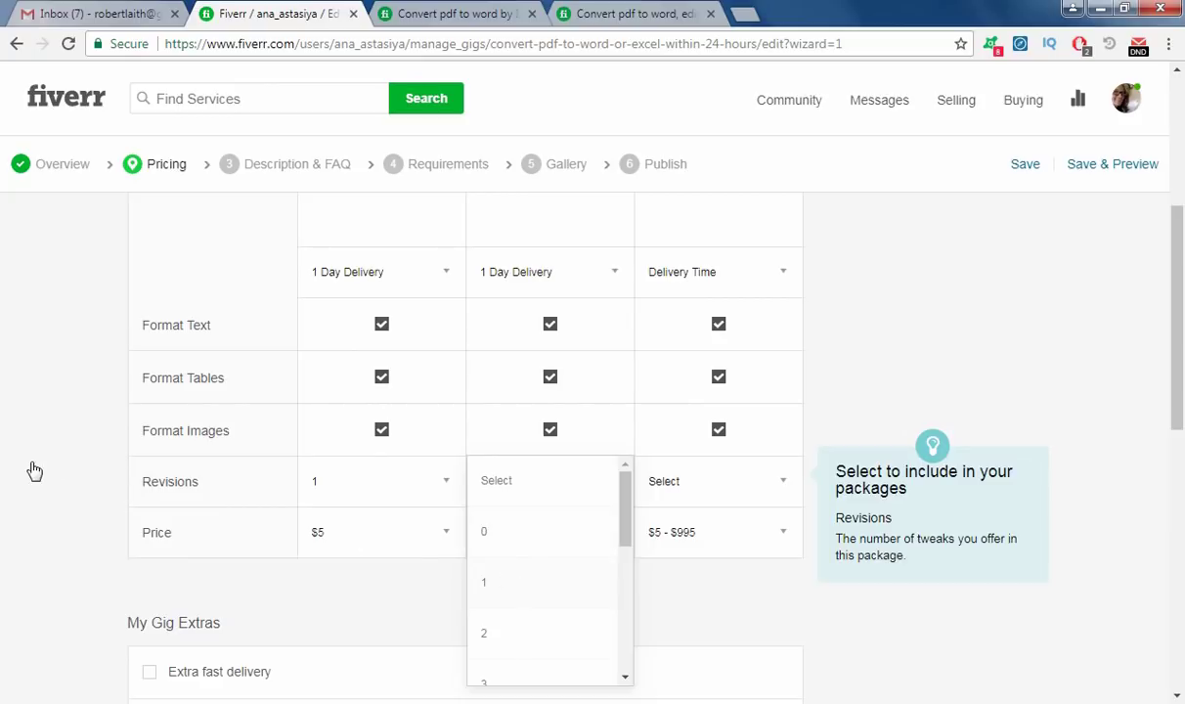
pyautogui.click(543, 577)
pyautogui.scroll(-1, 550, 503)
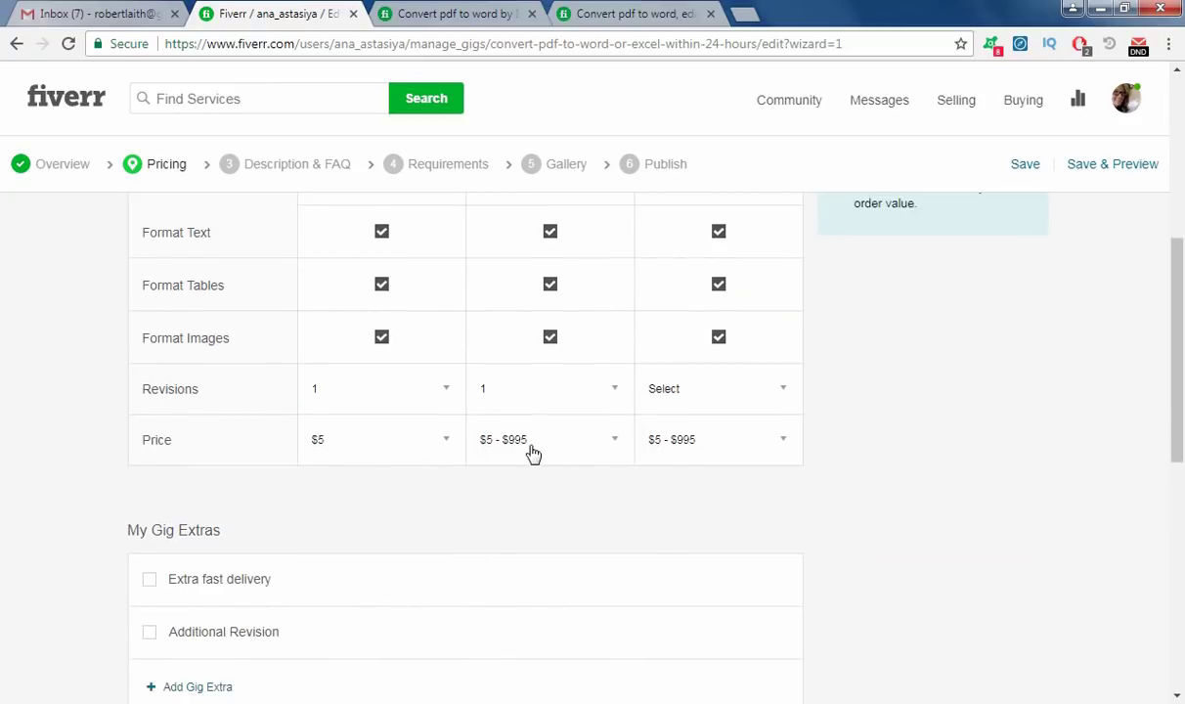
pyautogui.click(533, 449)
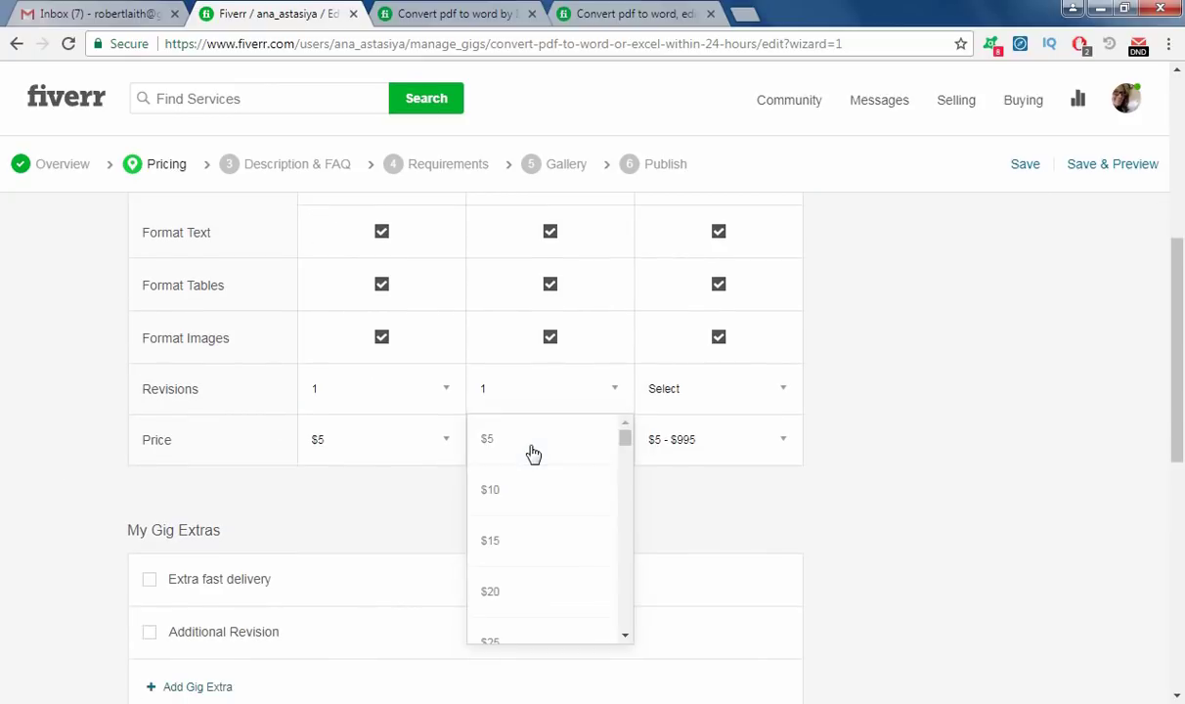
pyautogui.click(535, 550)
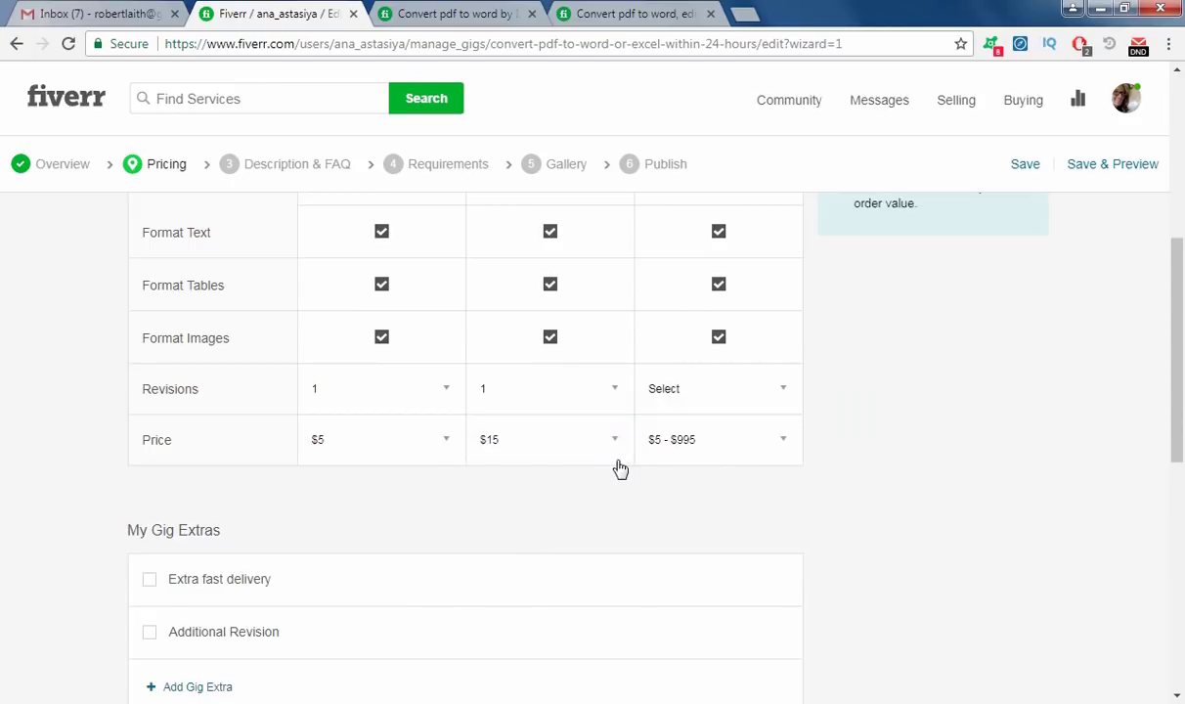
# Describe the Premium package as "I will convert 50 pages in Microsoft Word or Excel".
pyautogui.scroll(3, 615, 469)
pyautogui.scroll(1, 547, 426)
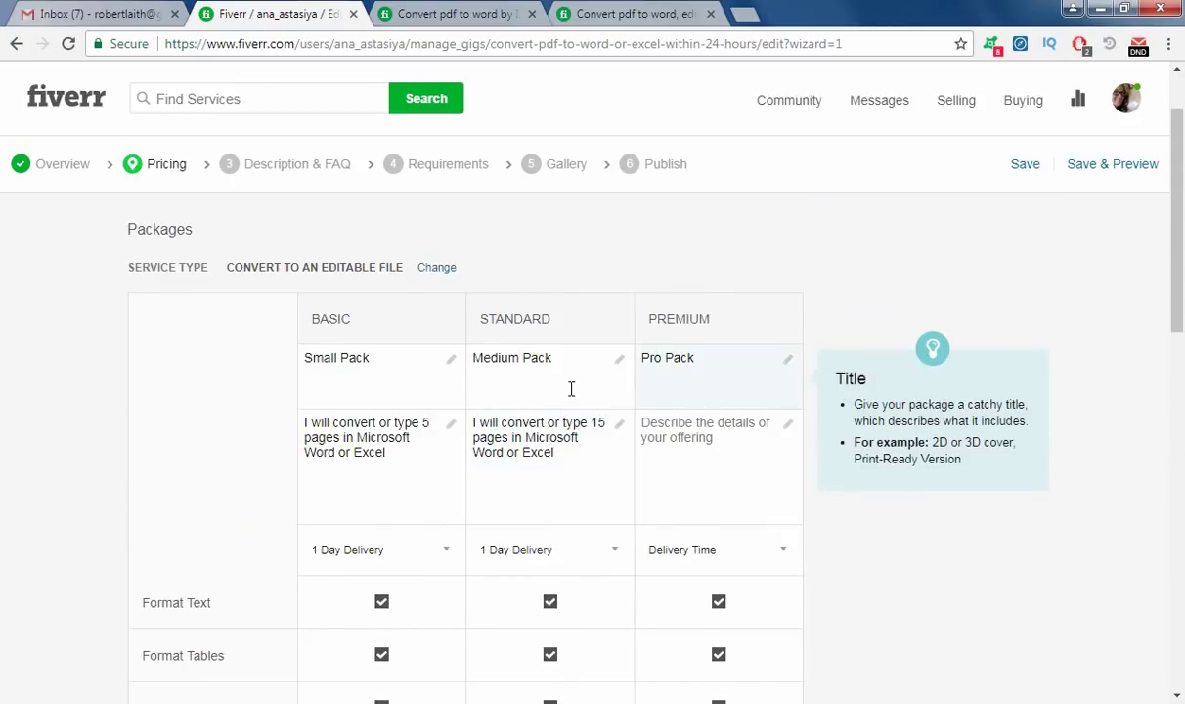
pyautogui.click(702, 465)
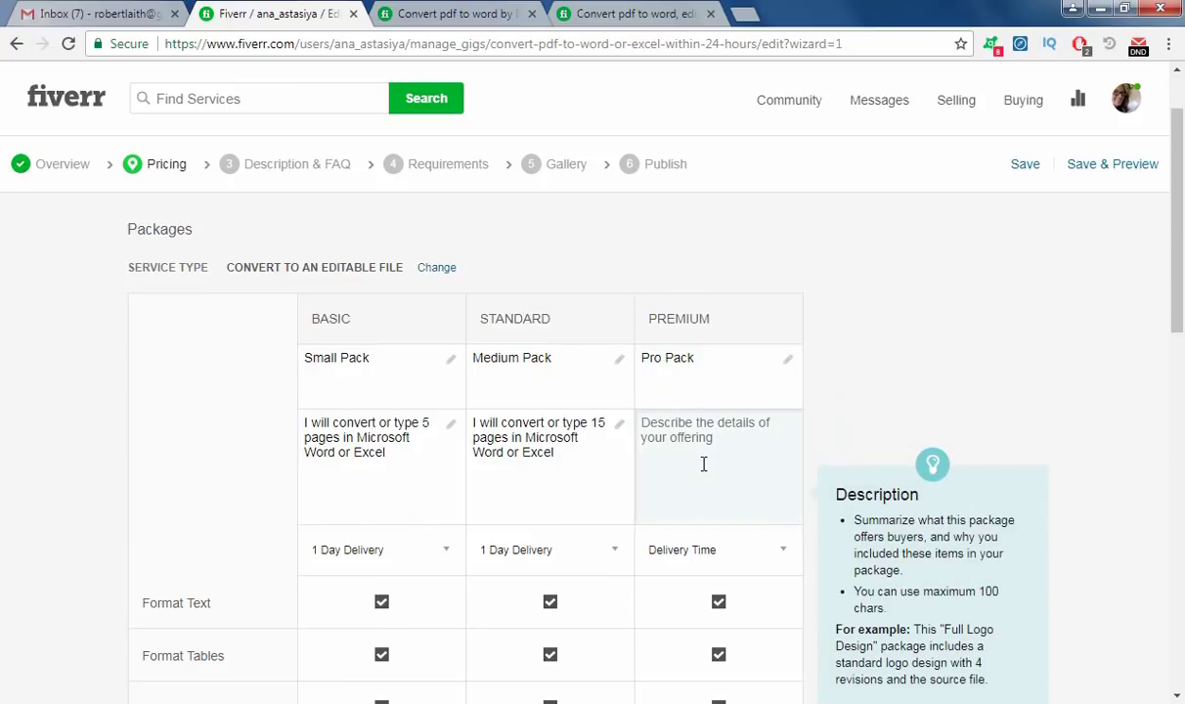
pyautogui.write('I')
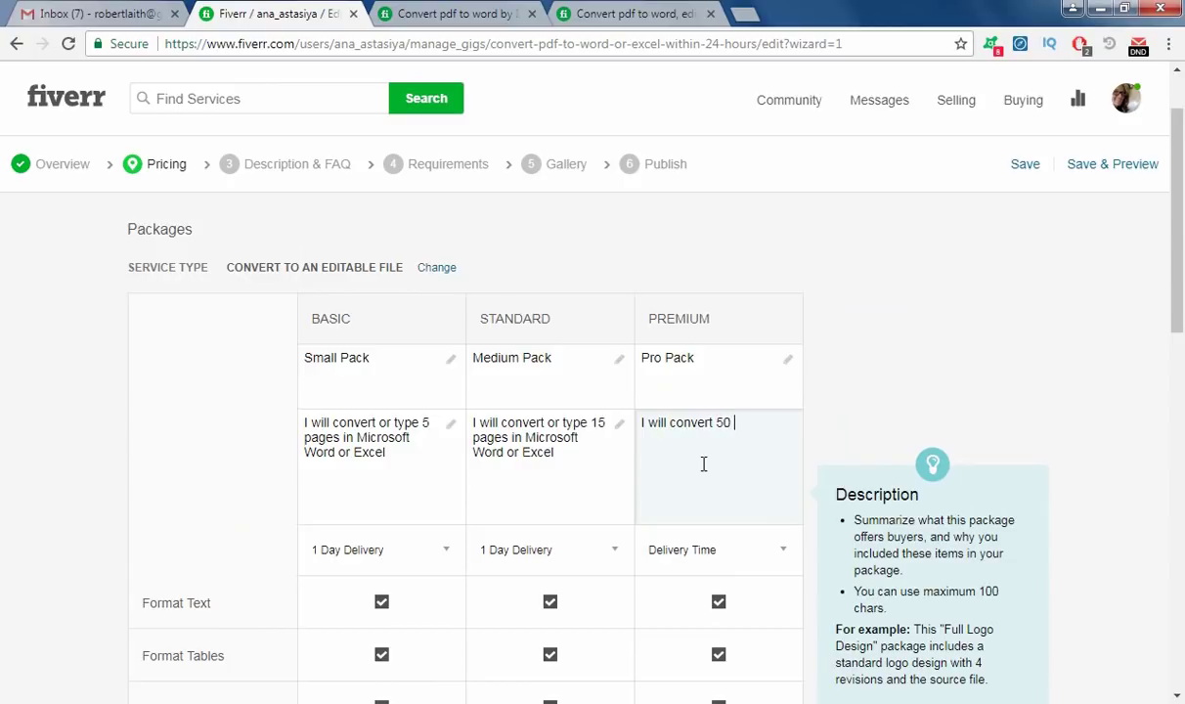
pyautogui.write('will convert 50 oages in Microsoft Word or Excel')
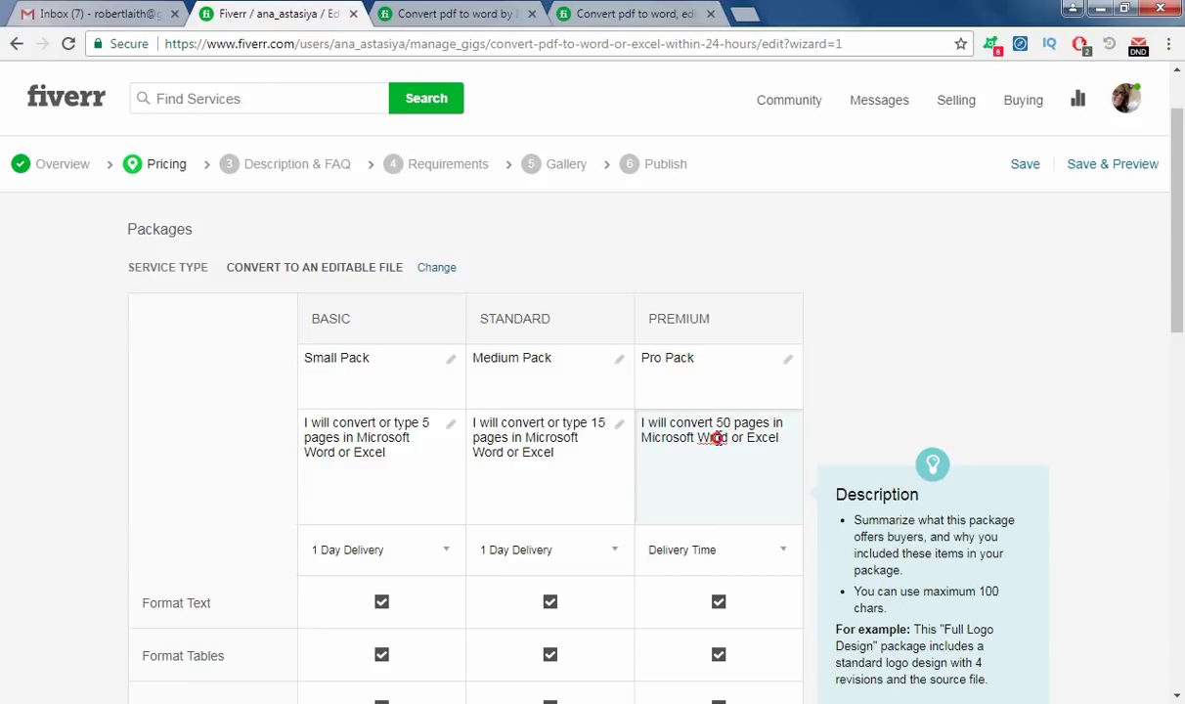
pyautogui.moveTo(704, 438); pyautogui.dragTo(728, 439)
pyautogui.write('ord')
# Insert "or type" before "50 pages" in the Premium package's description.
pyautogui.scroll(-2, 709, 479)
pyautogui.click(711, 332)
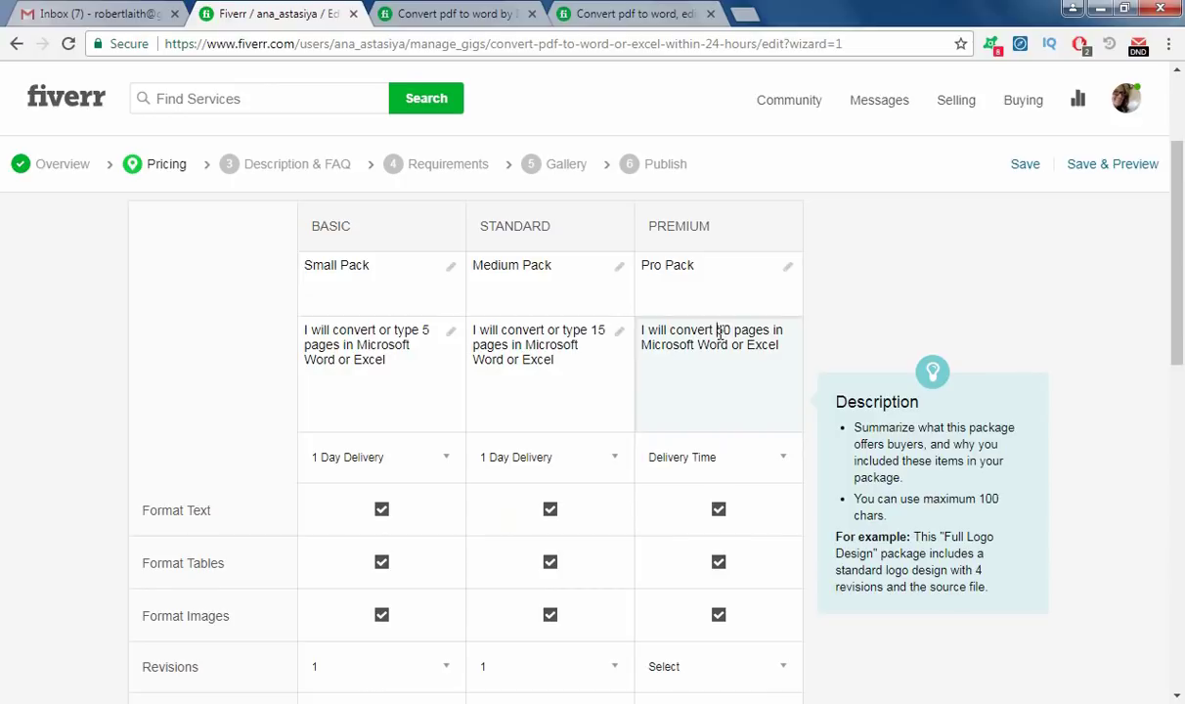
pyautogui.write('or ')
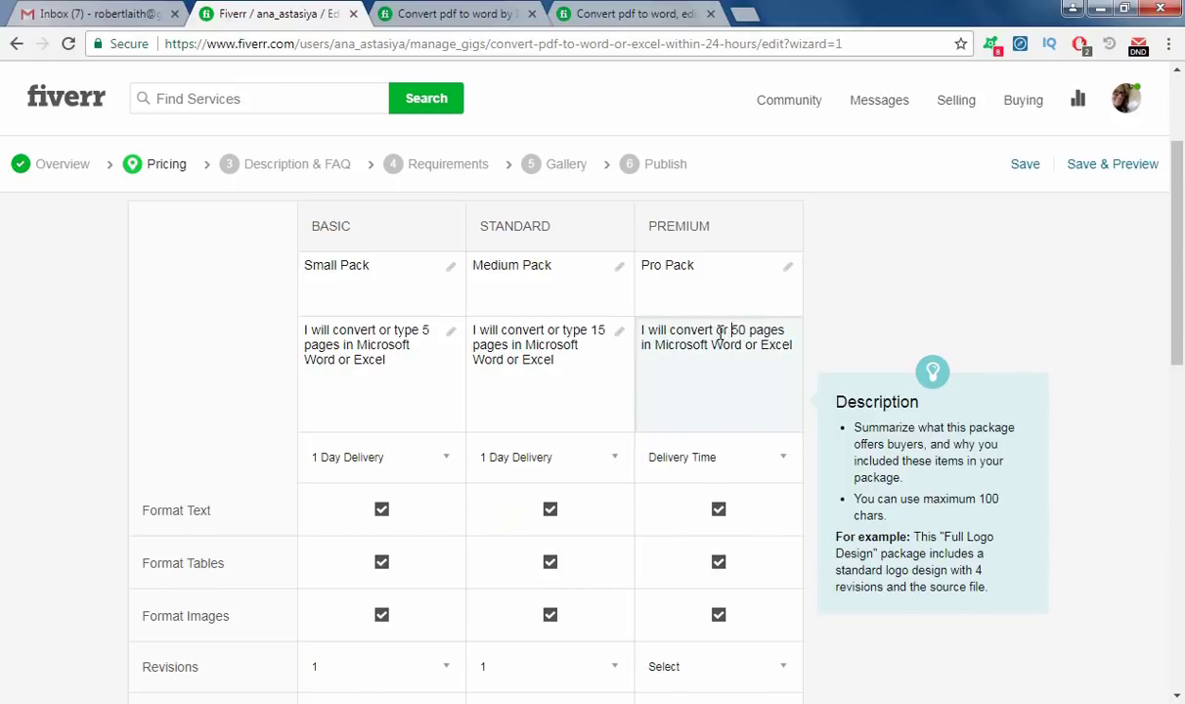
pyautogui.write('type')
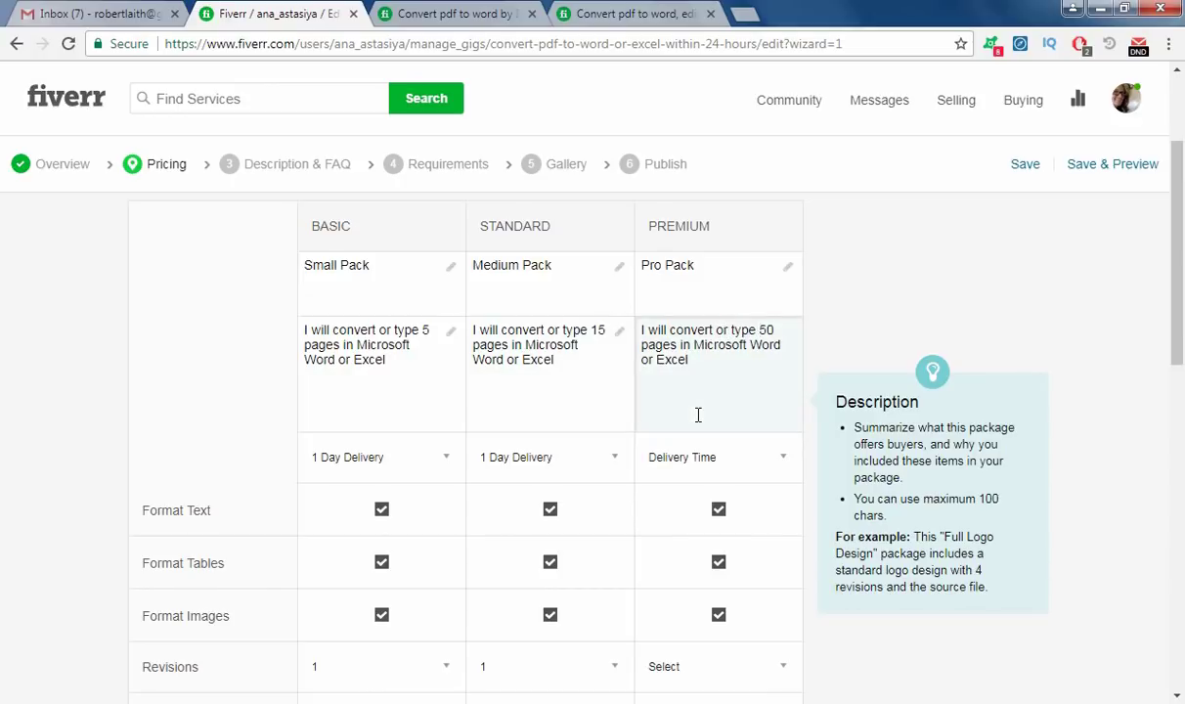
# Set the Premium package's delivery time to 2 Days Delivery.
pyautogui.moveTo(712, 473)
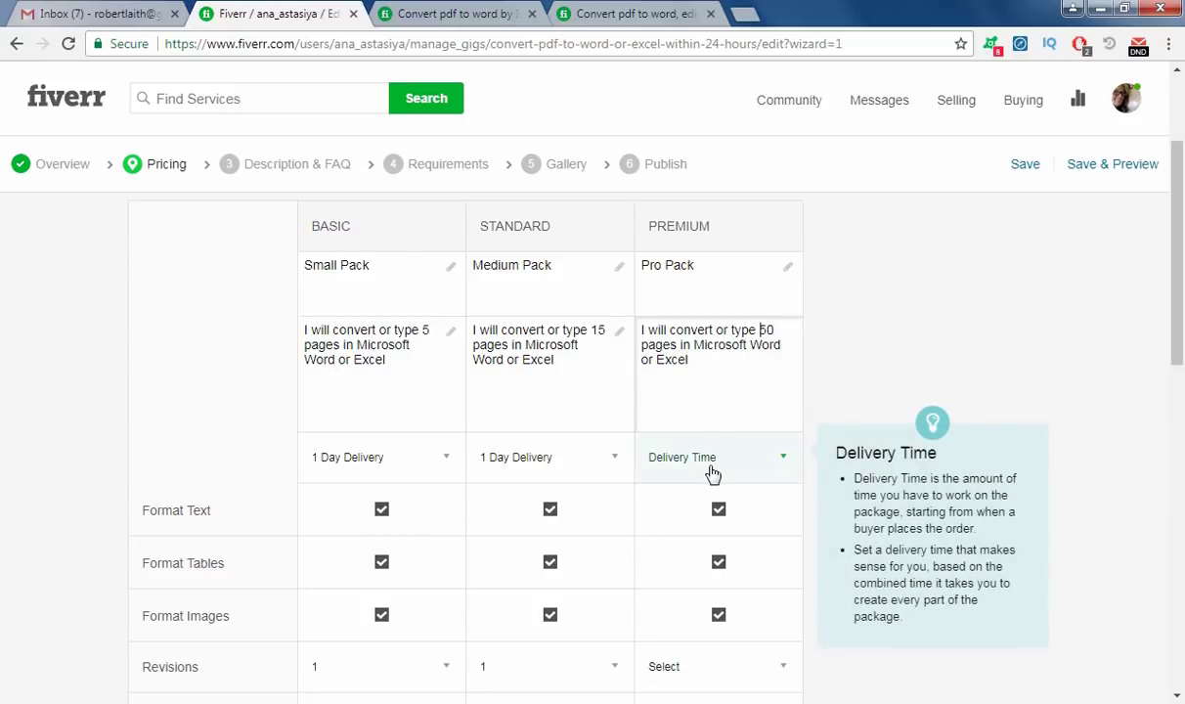
pyautogui.click(711, 474)
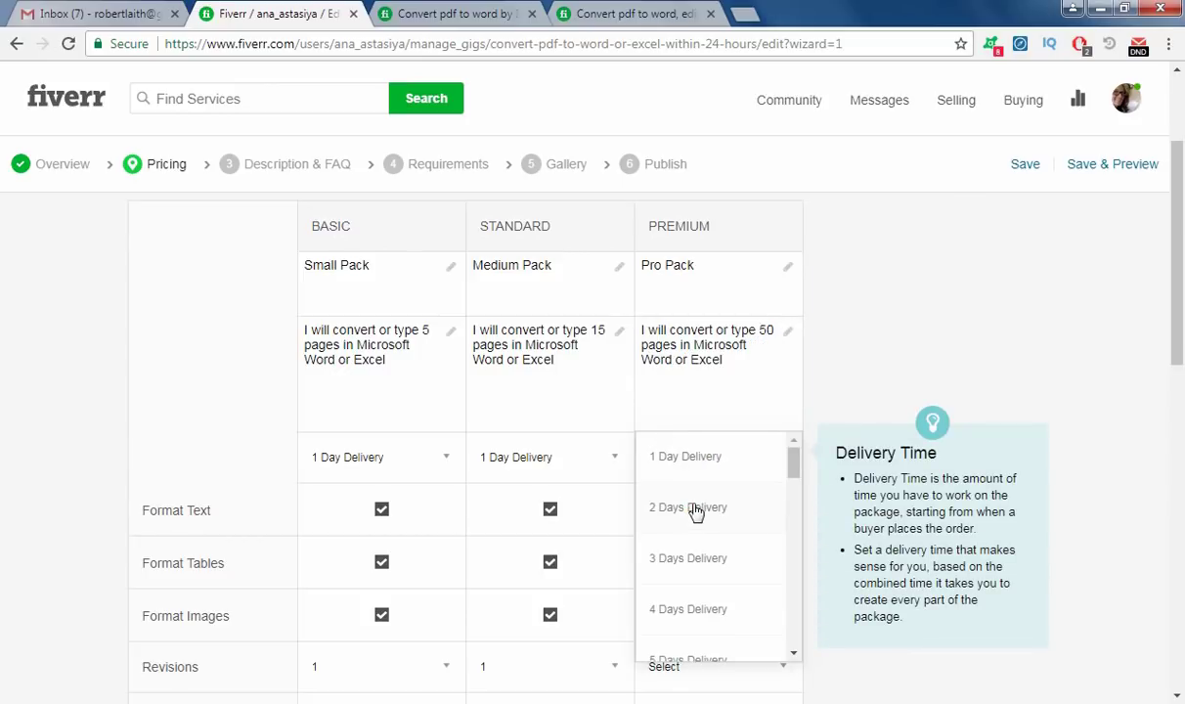
pyautogui.click(913, 385)
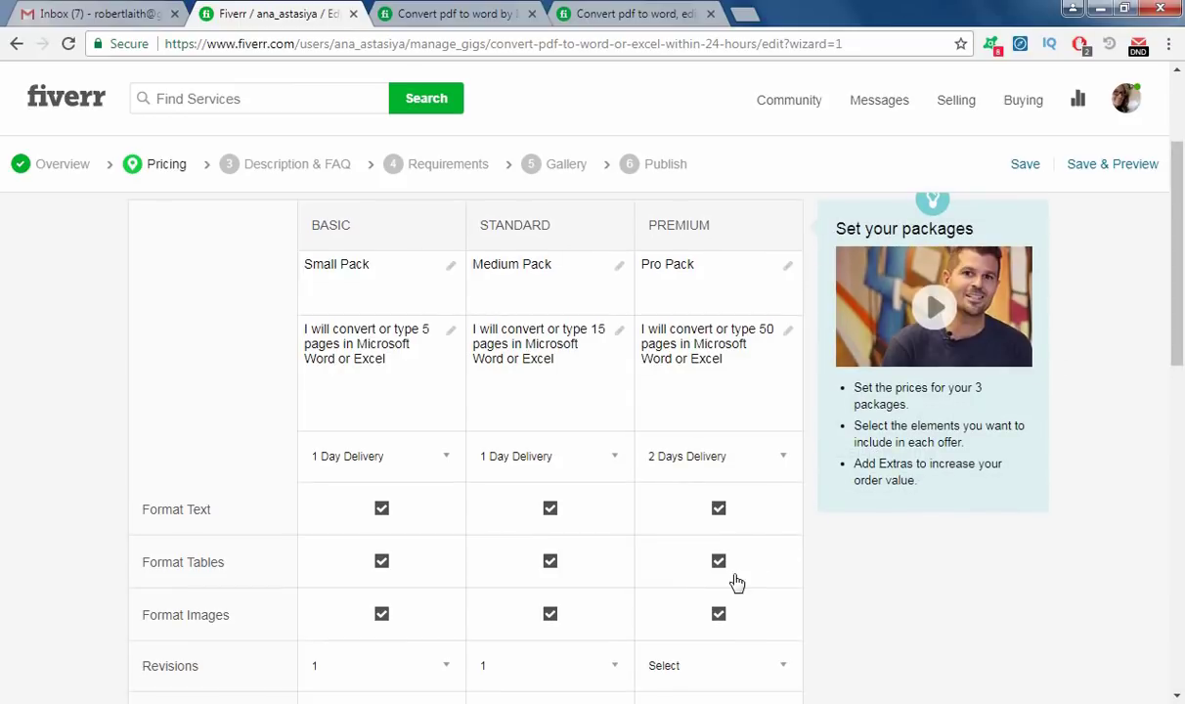
pyautogui.scroll(-2, 701, 508)
pyautogui.scroll(2, 612, 417)
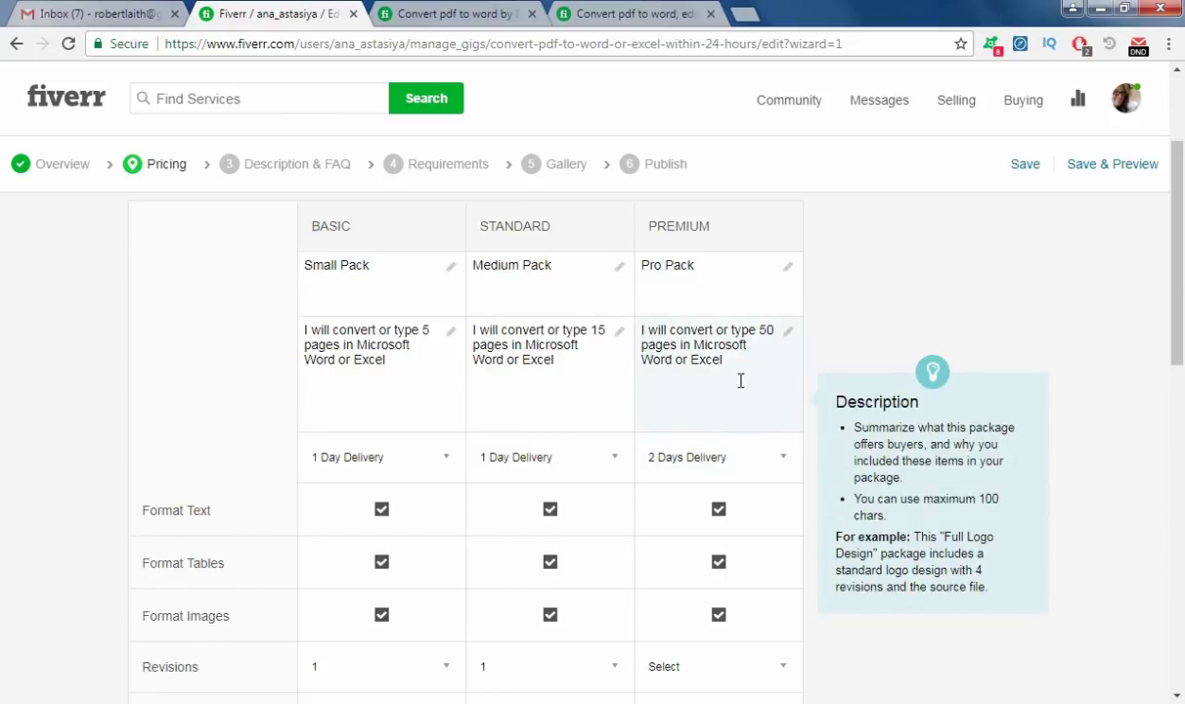
pyautogui.moveTo(690, 465)
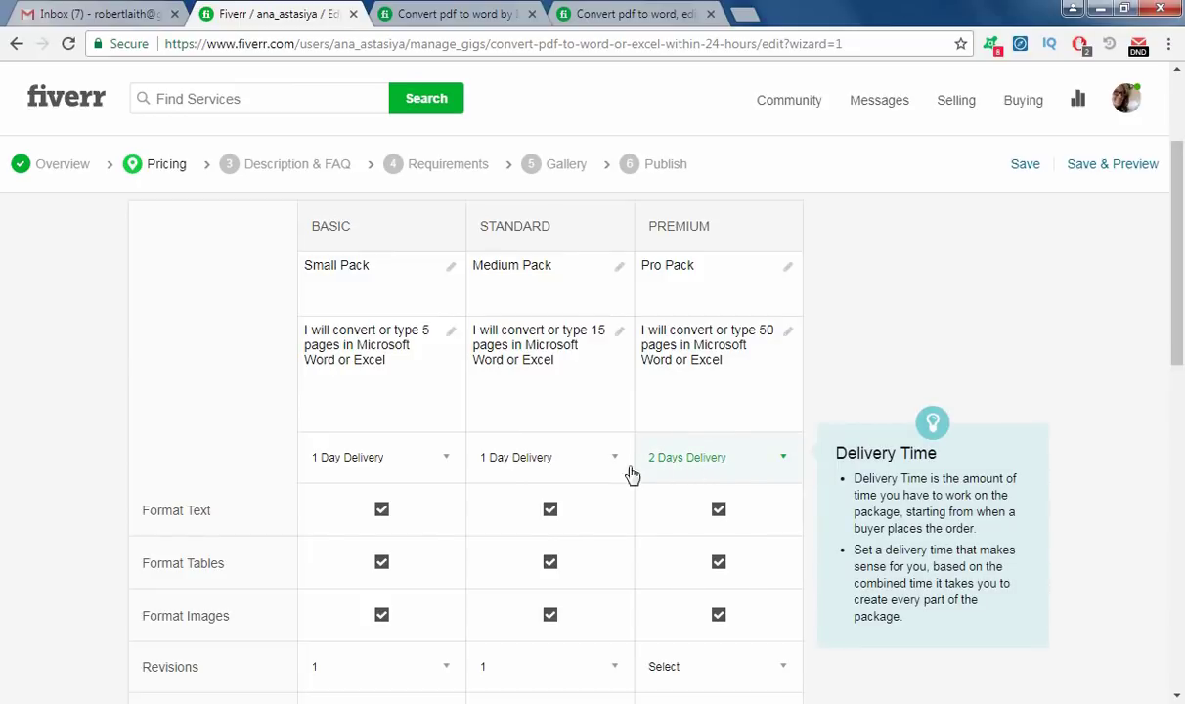
# Give the Premium package 1 revision and a price of $45.
pyautogui.scroll(-1, 565, 537)
pyautogui.scroll(-1, 589, 493)
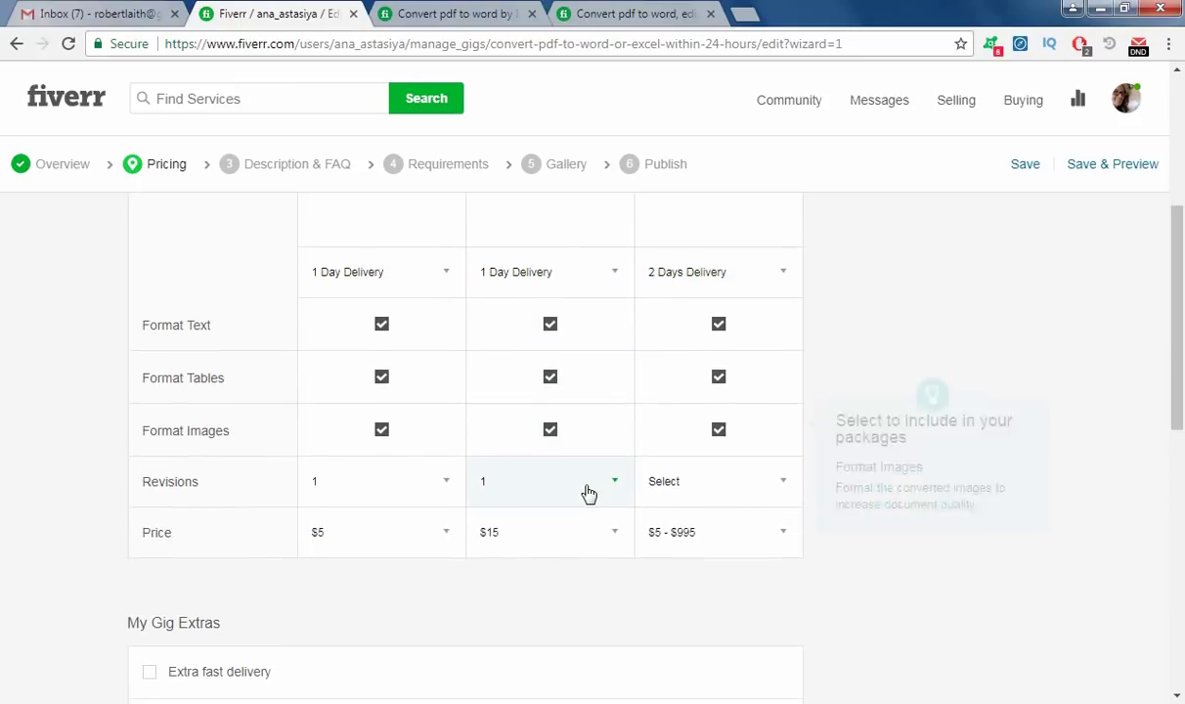
pyautogui.scroll(-1, 667, 446)
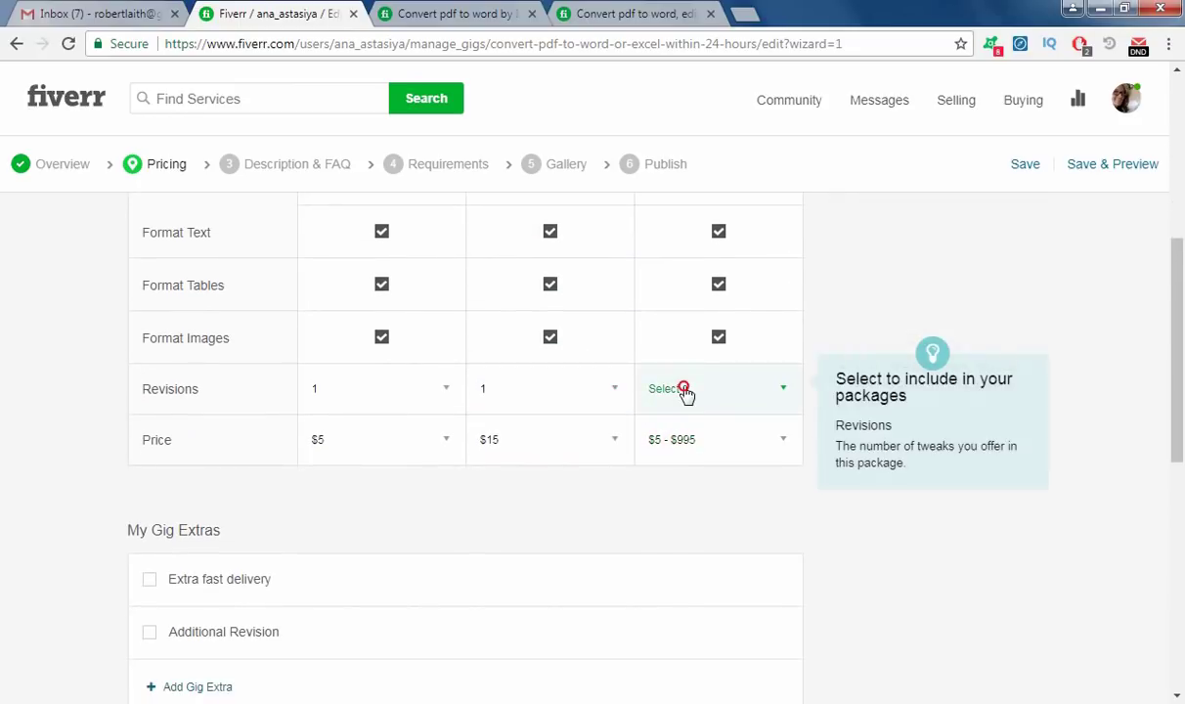
pyautogui.click(683, 389)
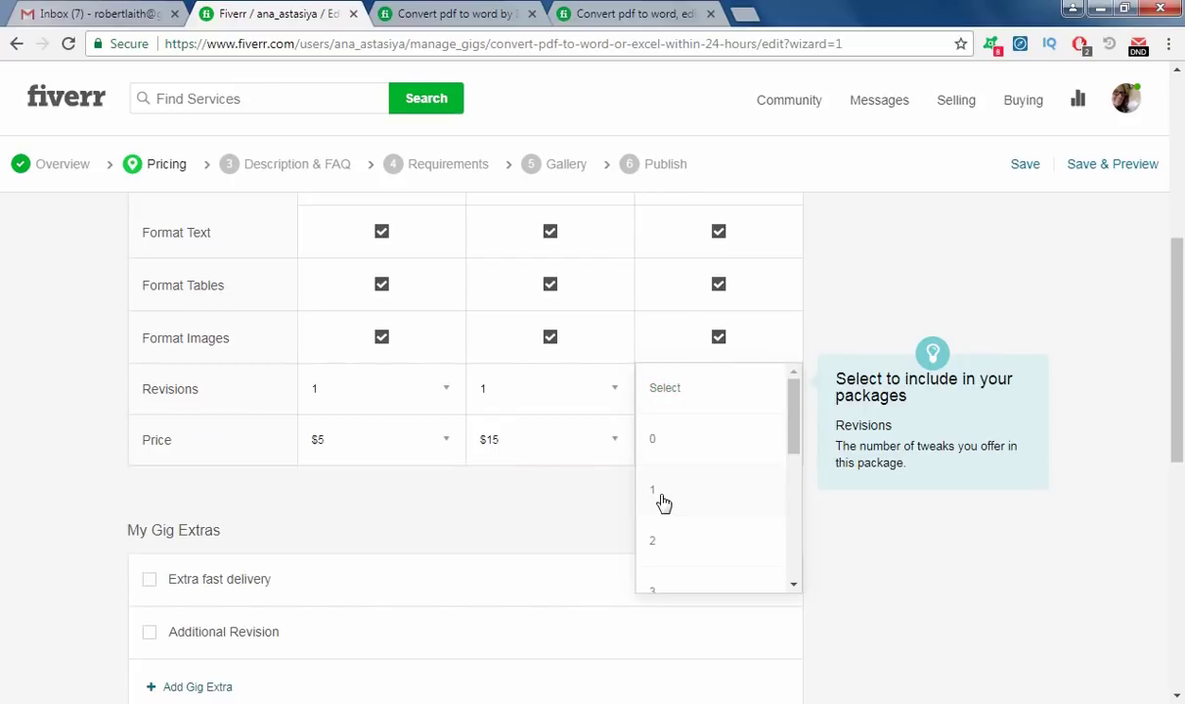
pyautogui.click(606, 541)
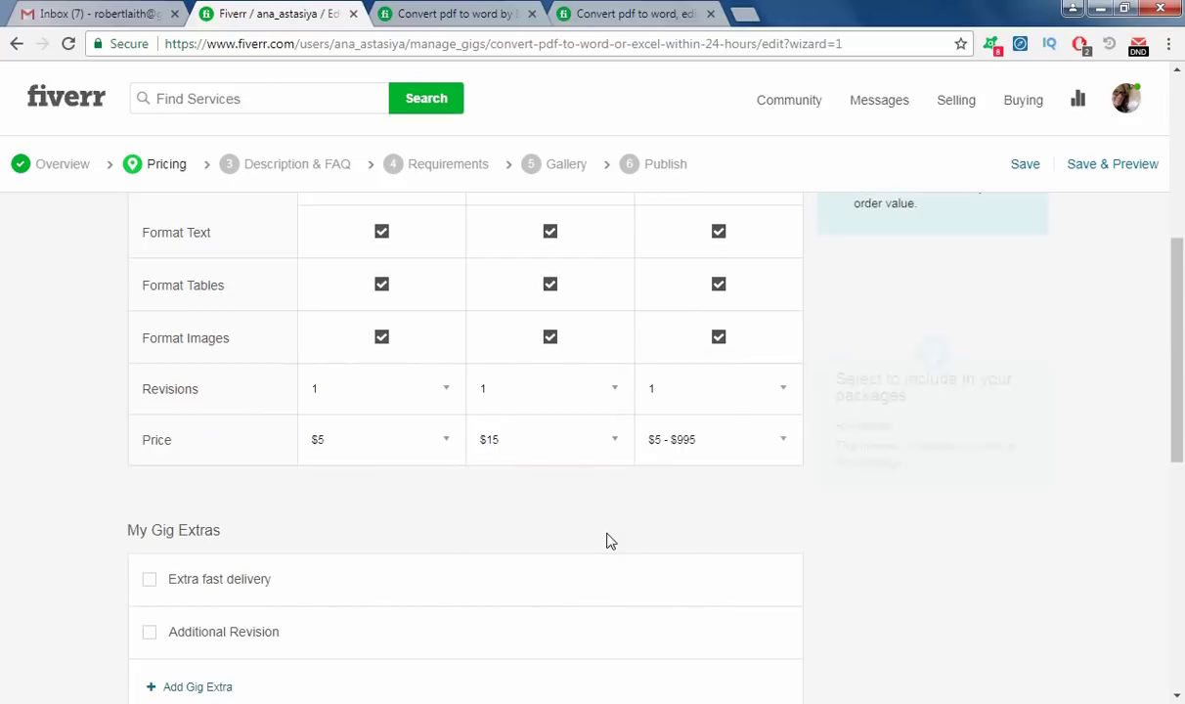
pyautogui.click(685, 454)
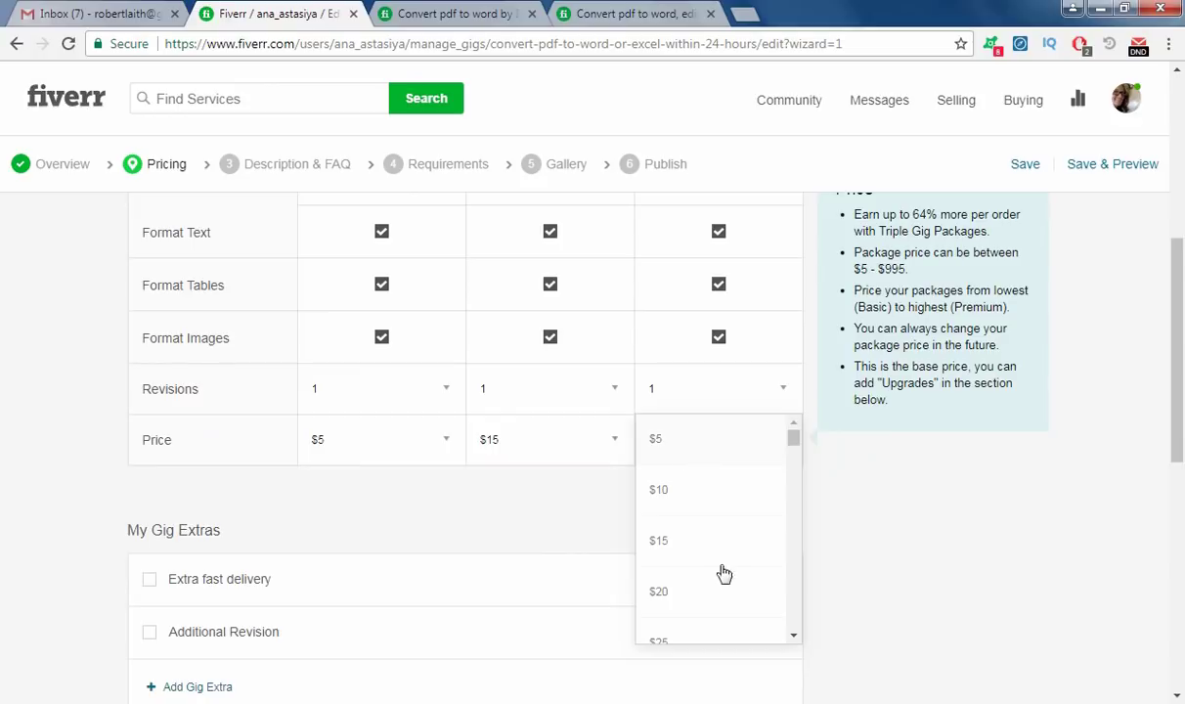
pyautogui.scroll(-3, 718, 577)
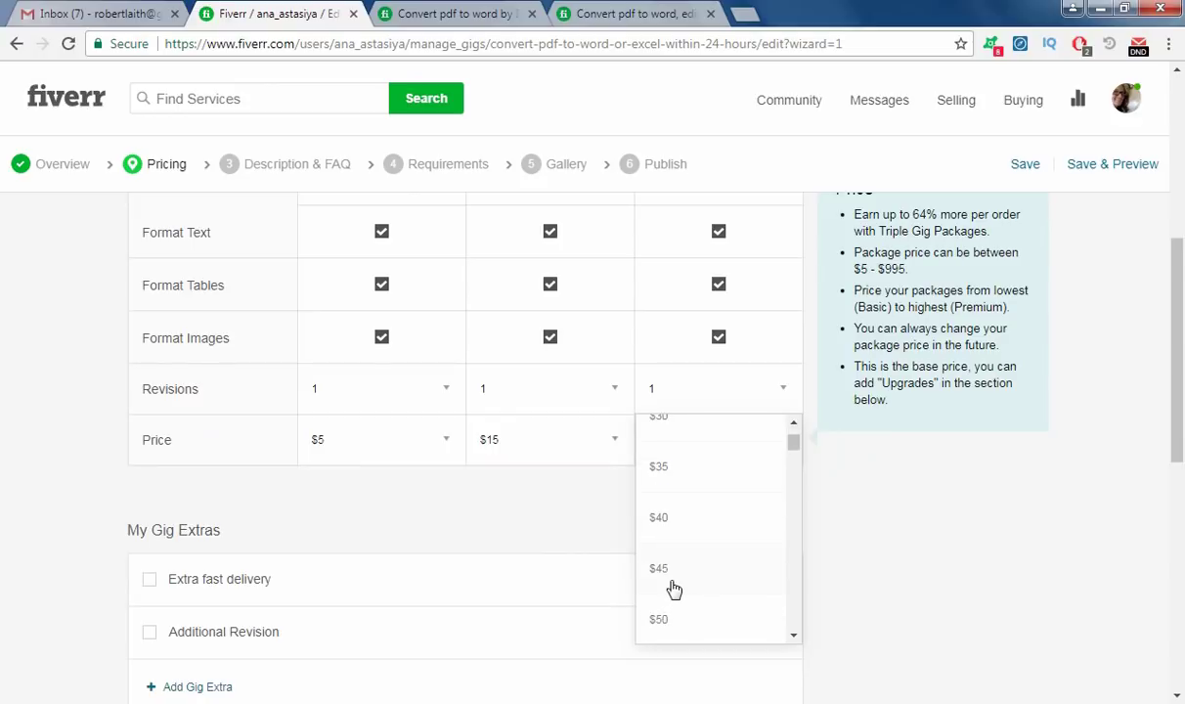
pyautogui.click(675, 571)
# Check the three packages' descriptions, delivery times, included elements, revisions and prices, along with the available gig extras.
pyautogui.scroll(3, 743, 370)
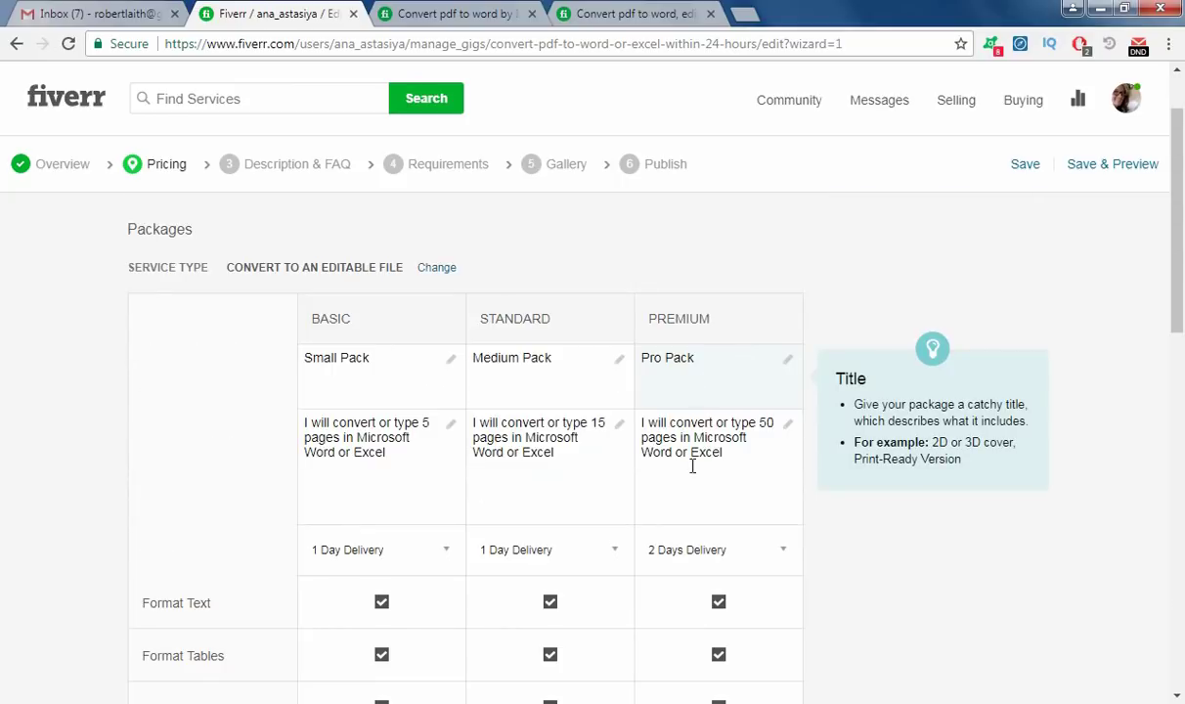
pyautogui.scroll(-1, 366, 464)
pyautogui.scroll(-4, 366, 464)
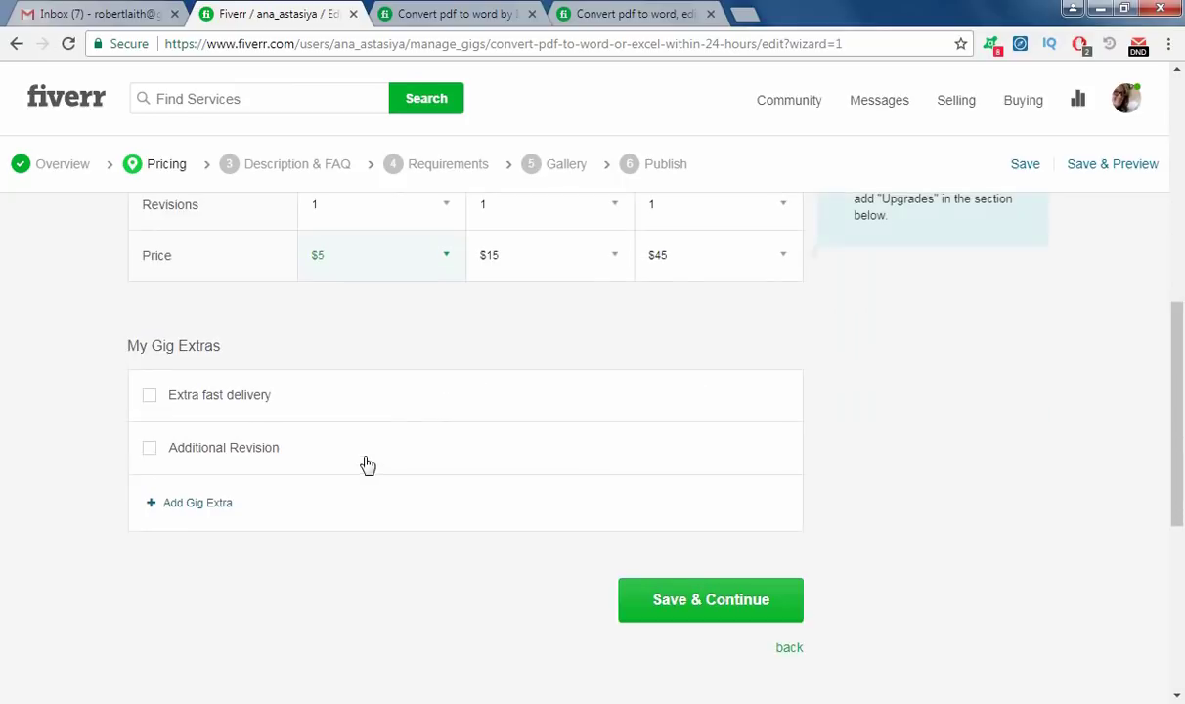
pyautogui.scroll(1, 251, 409)
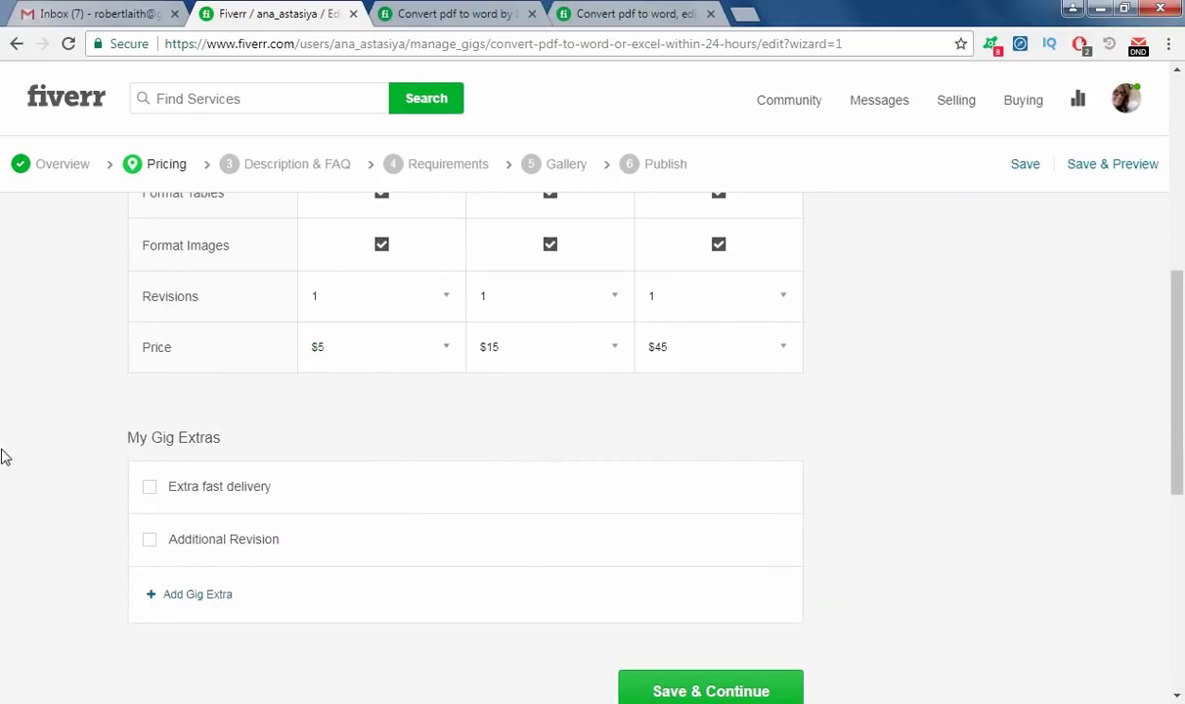
pyautogui.scroll(2, 98, 479)
pyautogui.scroll(1, 304, 389)
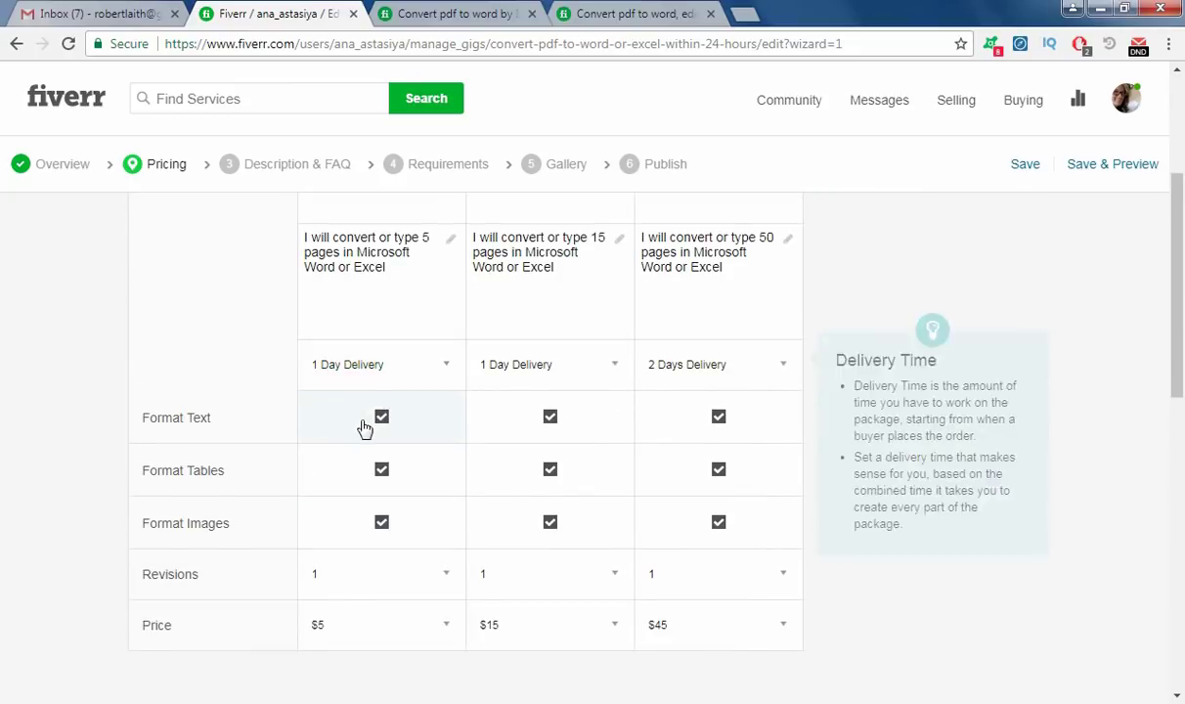
pyautogui.scroll(-2, 29, 445)
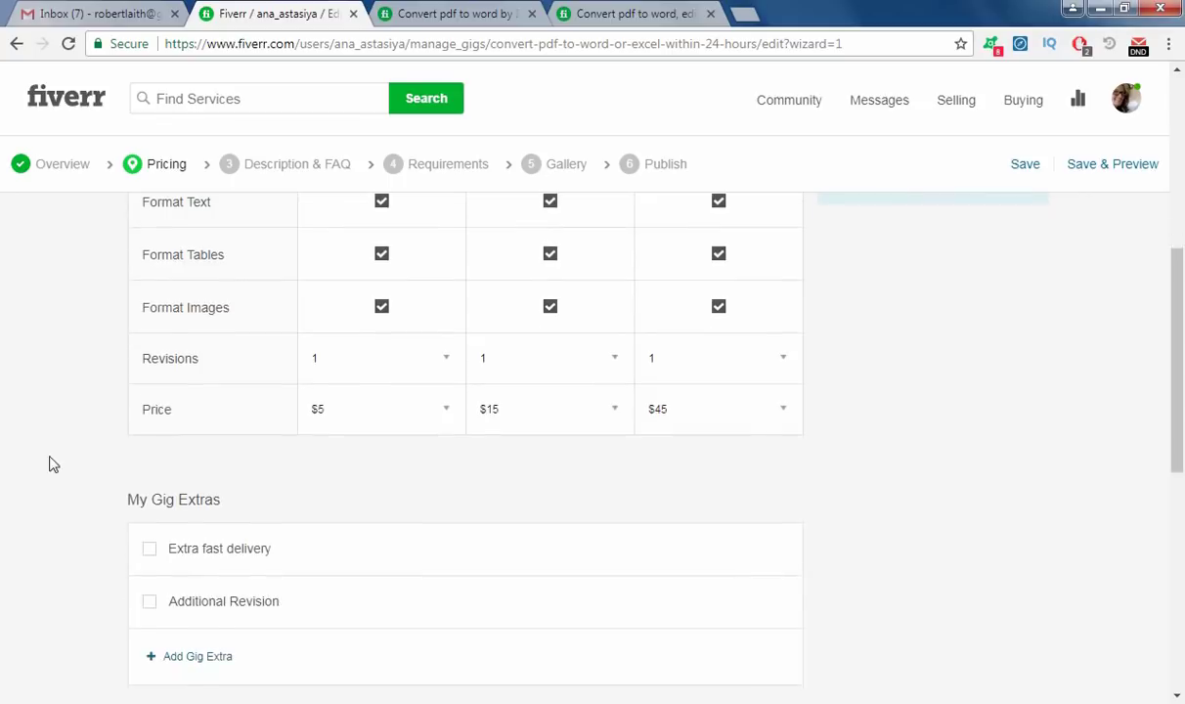
pyautogui.scroll(-1, 53, 464)
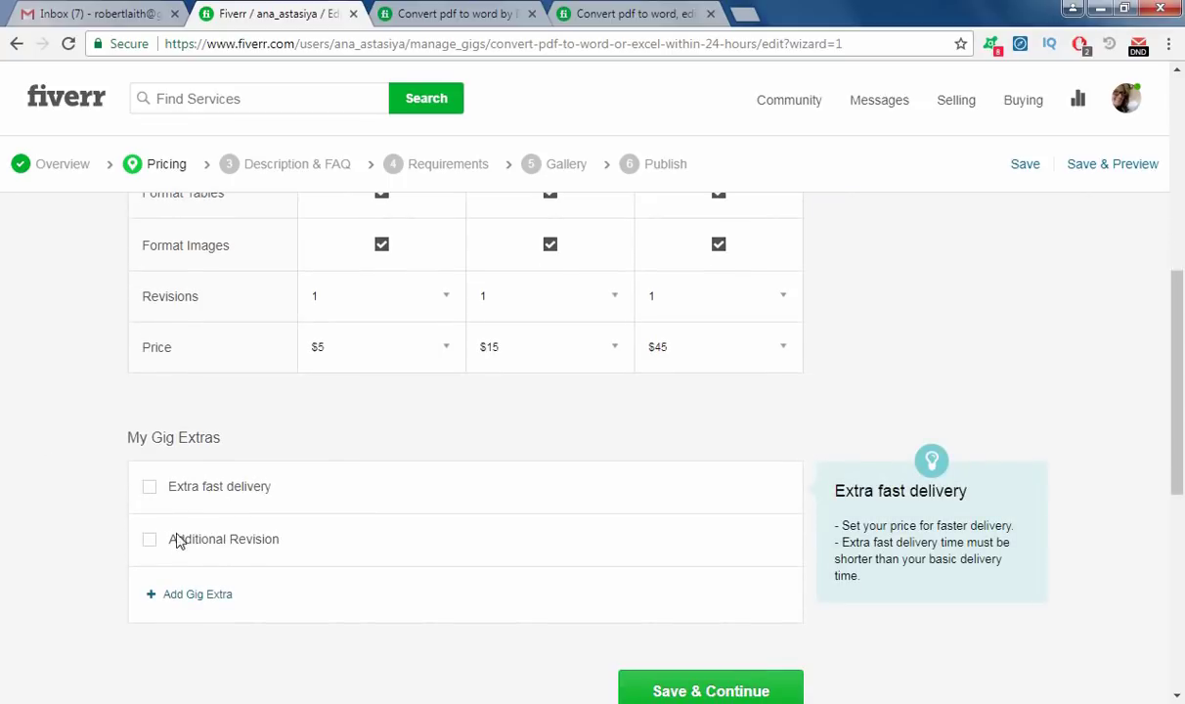
# Offer Additional Revision as a gig extra for $10 and 1 additional day.
pyautogui.scroll(-2, 7, 415)
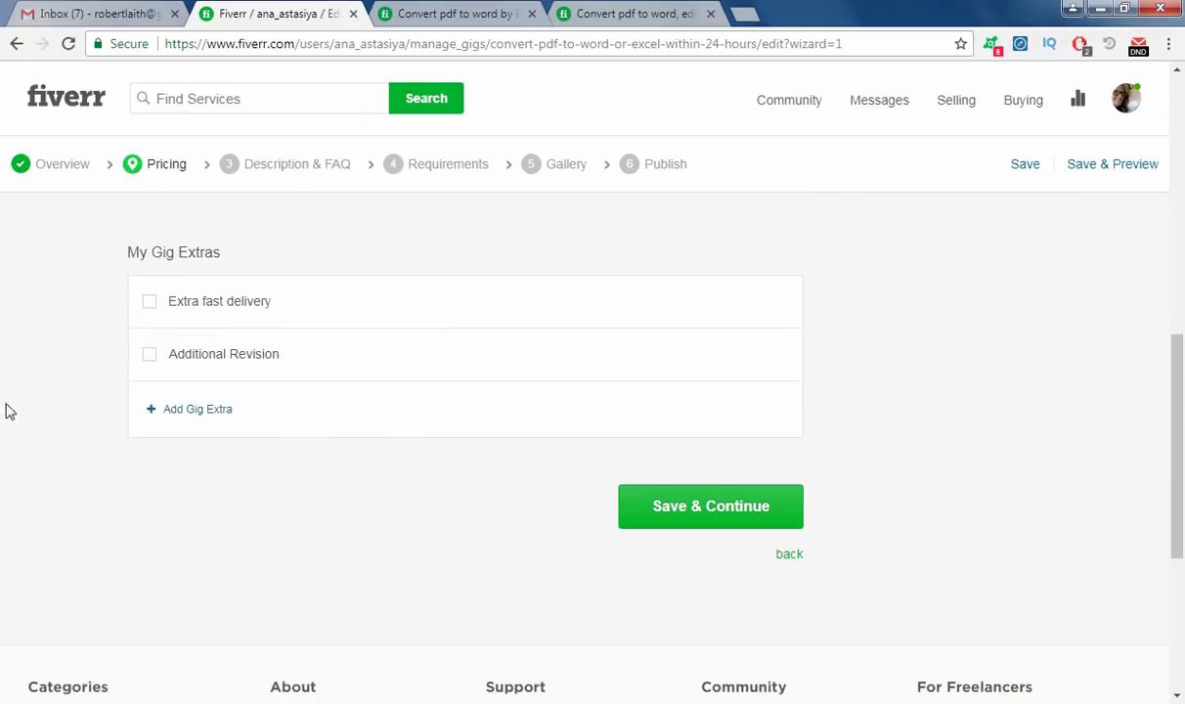
pyautogui.click(148, 354)
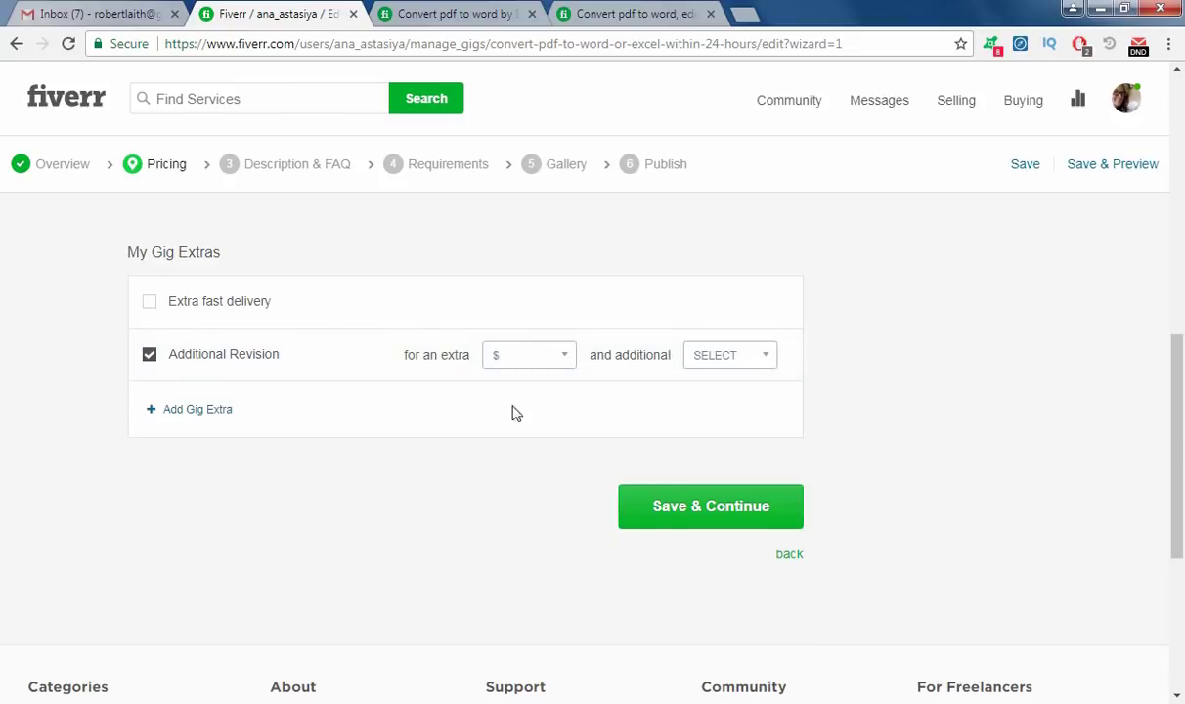
pyautogui.click(557, 350)
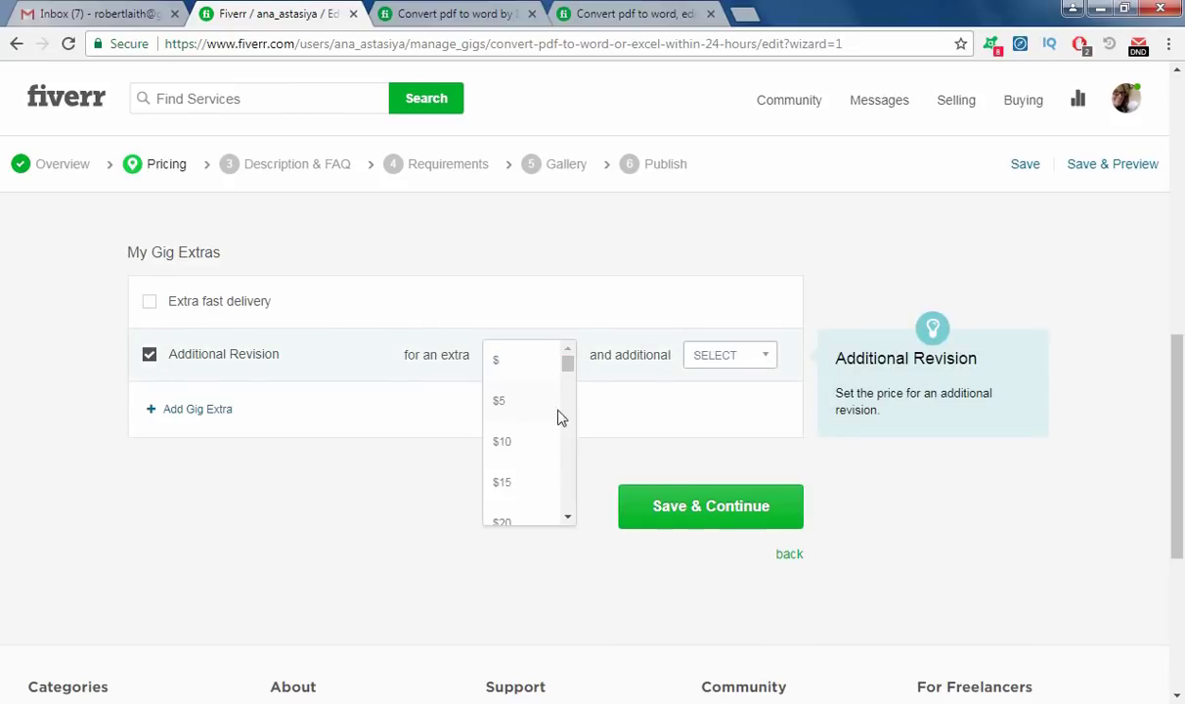
pyautogui.click(559, 412)
pyautogui.click(732, 368)
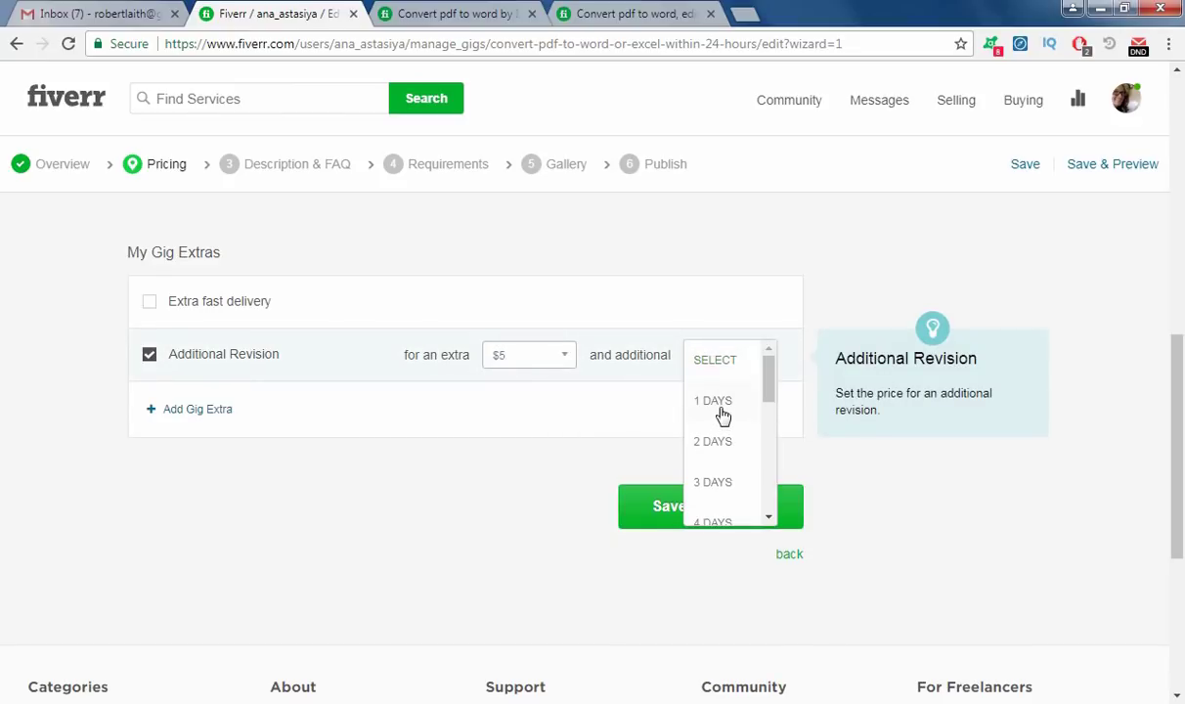
pyautogui.click(720, 408)
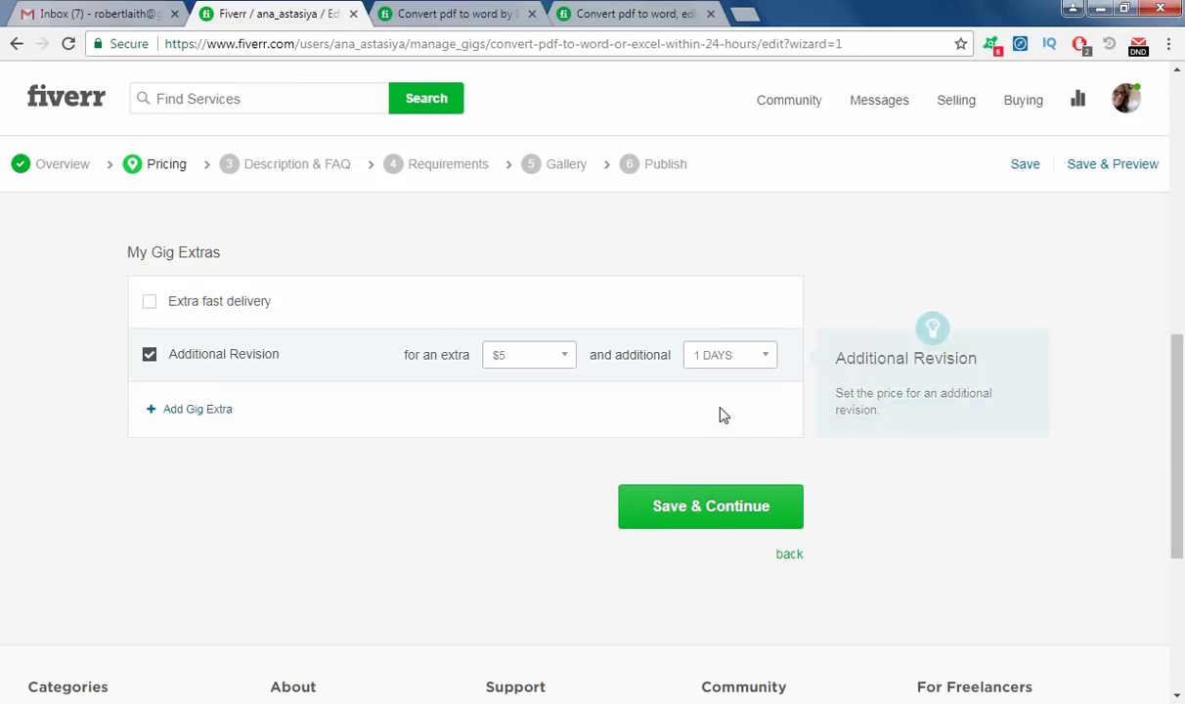
pyautogui.click(525, 362)
pyautogui.click(502, 442)
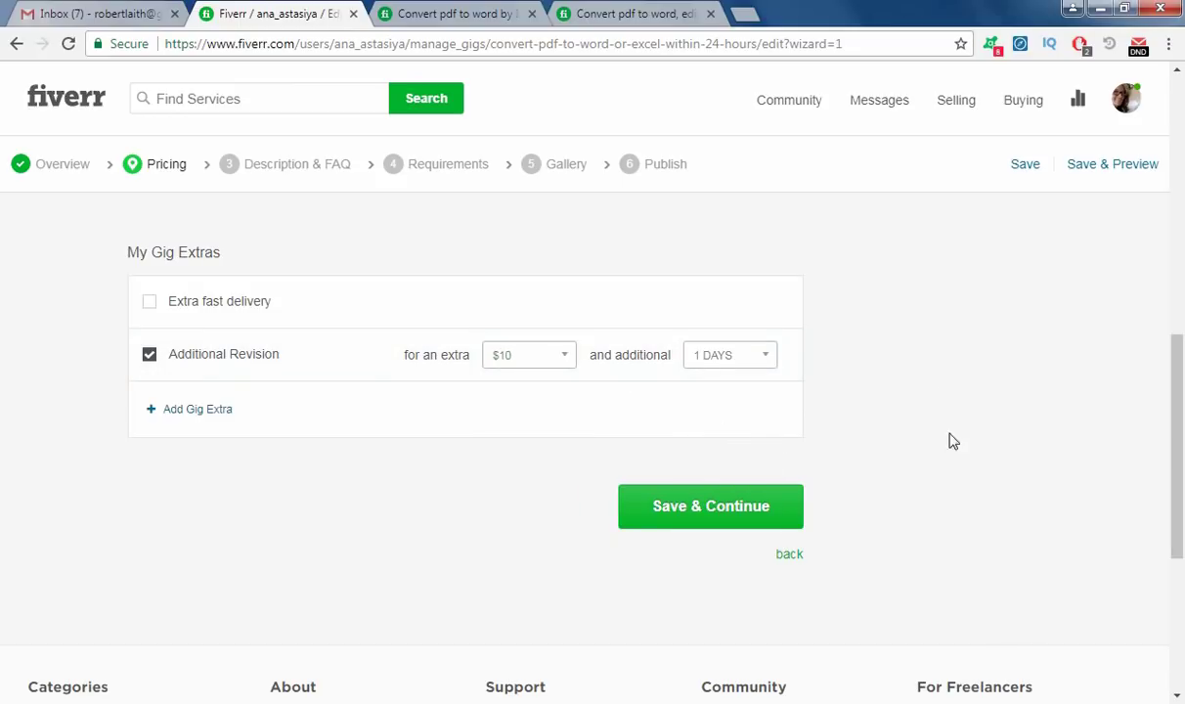
# Review the whole Scope & Pricing page, from the package titles and descriptions to the prices and gig extras.
pyautogui.scroll(7, 922, 374)
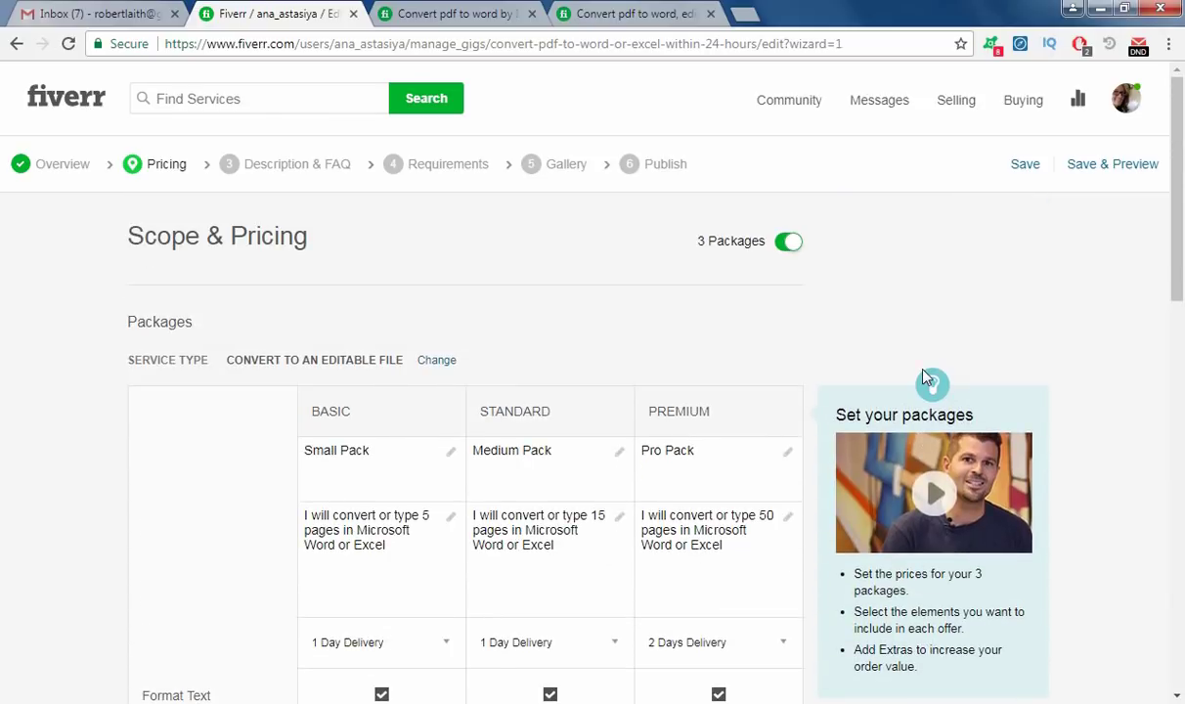
pyautogui.scroll(-4, 901, 391)
pyautogui.scroll(3, 907, 382)
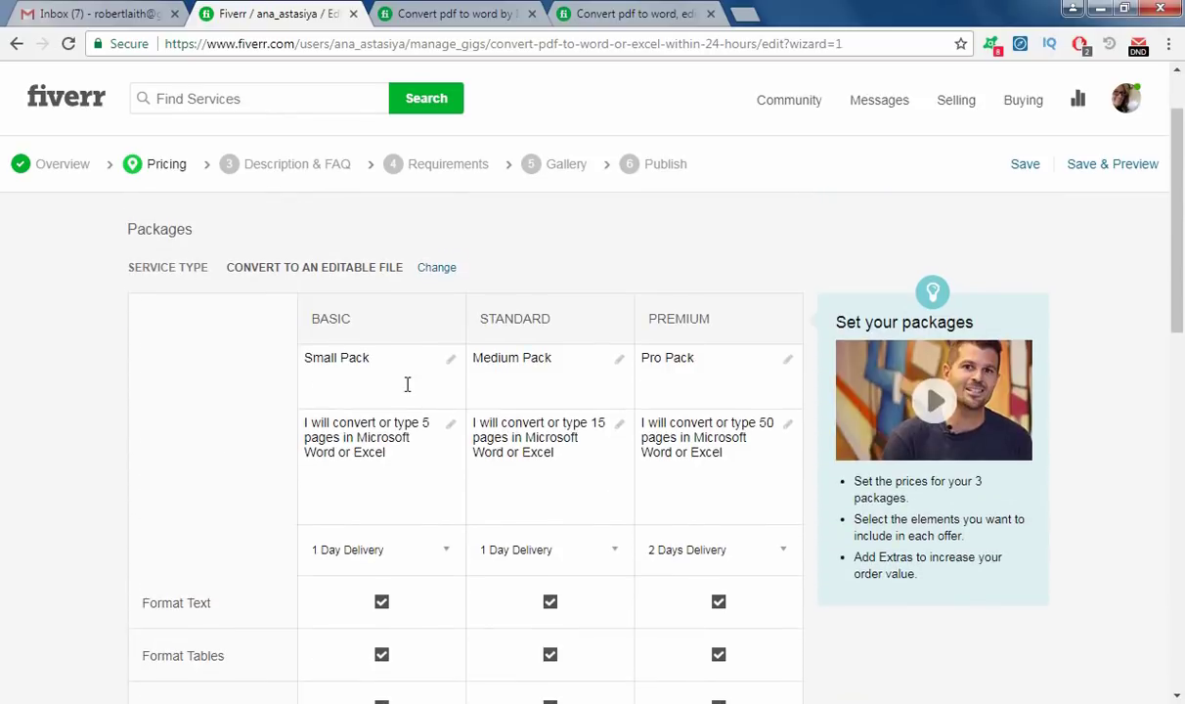
pyautogui.moveTo(408, 373)
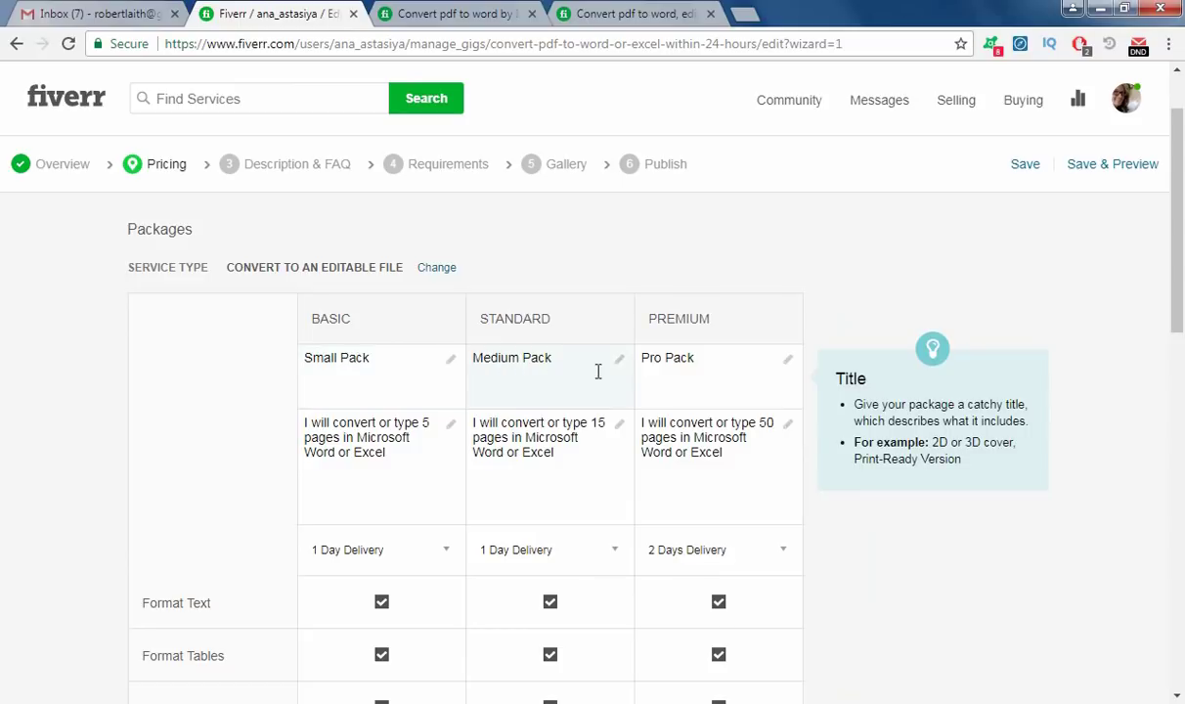
pyautogui.moveTo(371, 431)
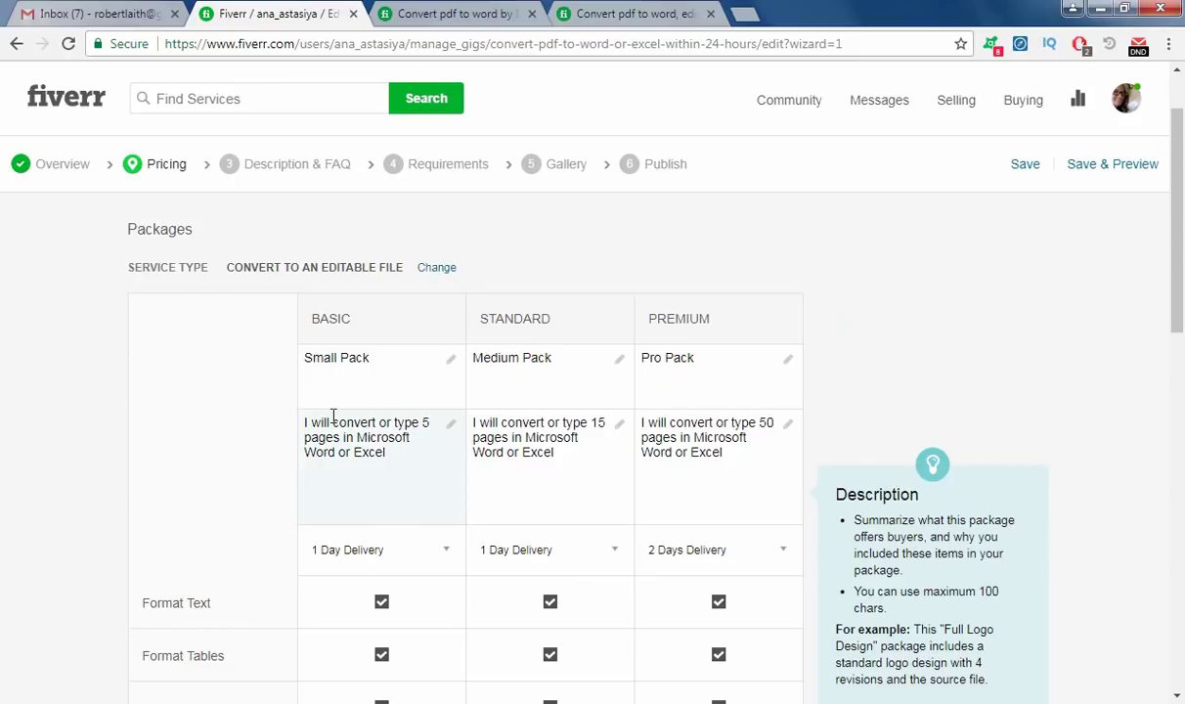
pyautogui.scroll(-3, 353, 385)
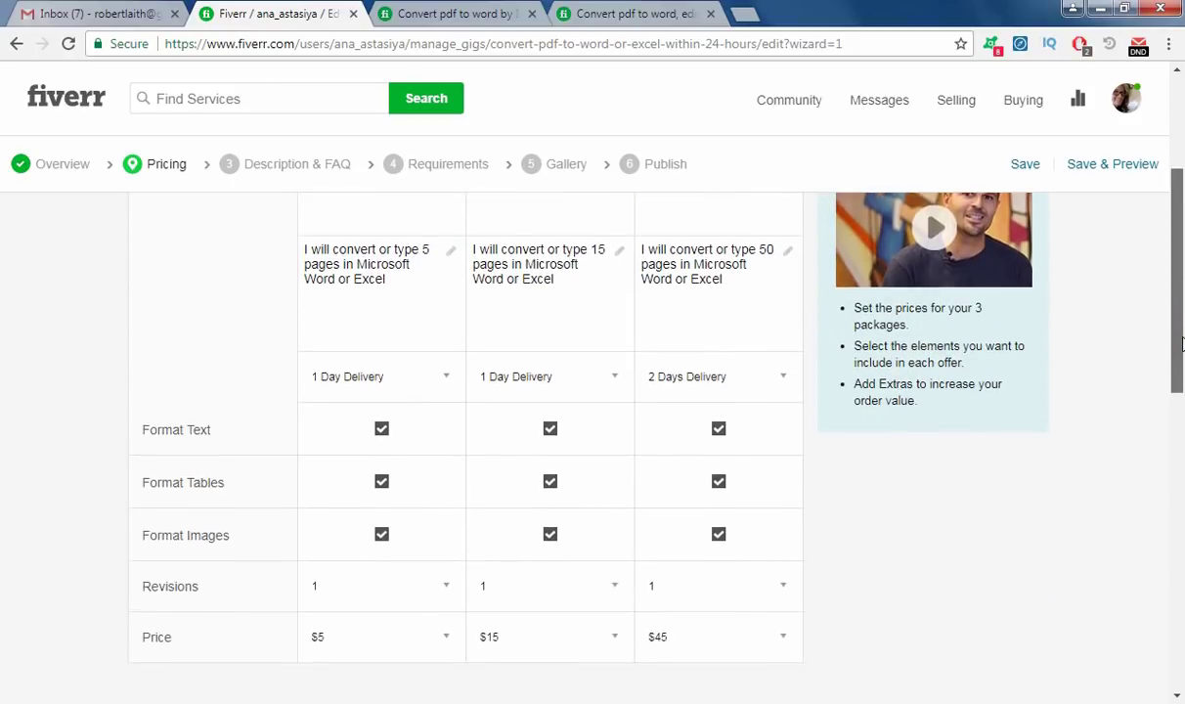
pyautogui.moveTo(661, 391)
pyautogui.click(181, 427)
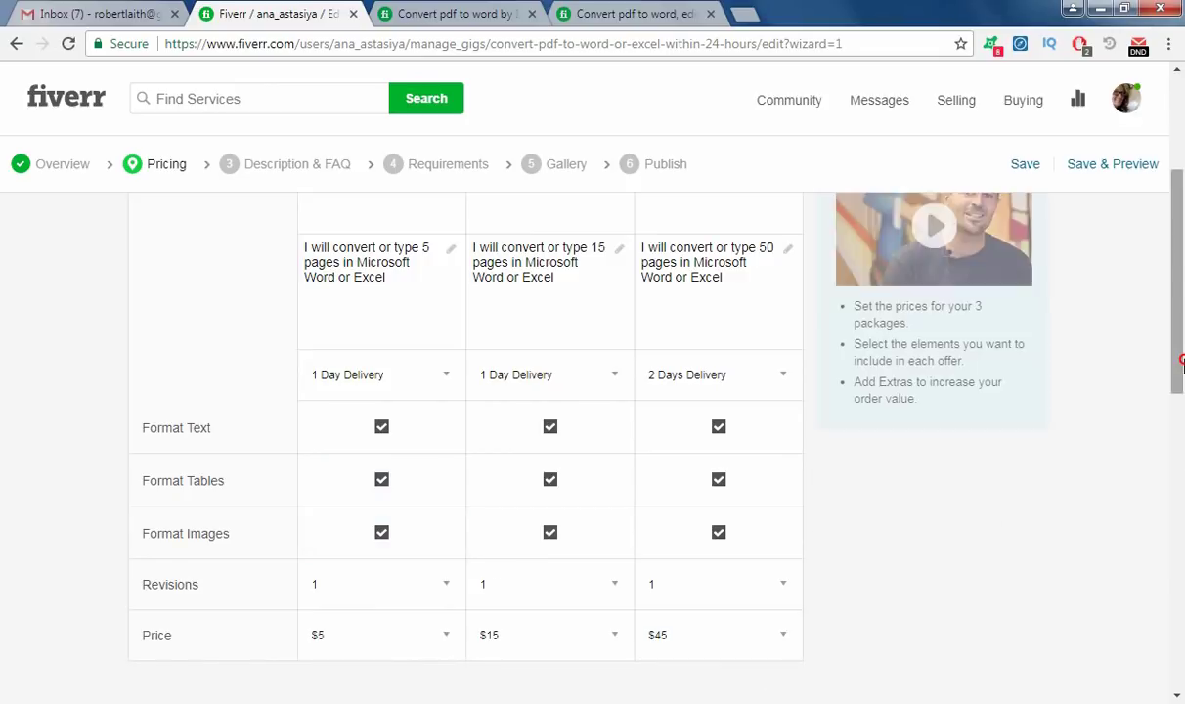
pyautogui.scroll(-2, 1181, 361)
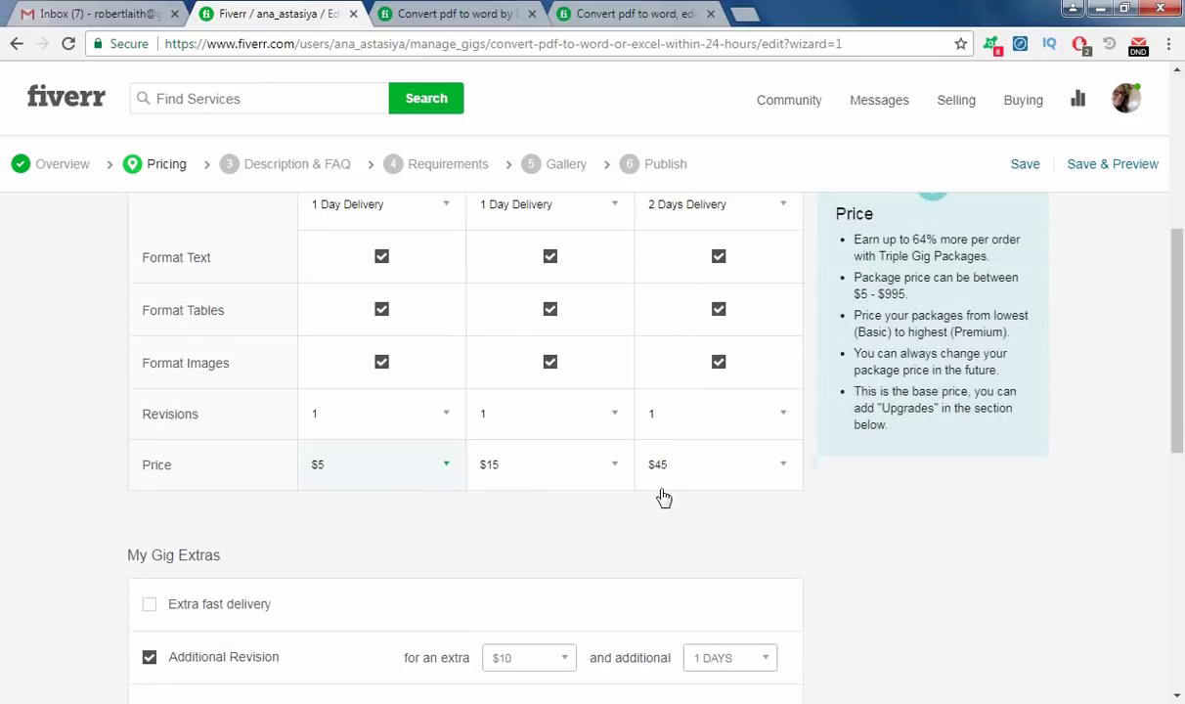
pyautogui.scroll(-2, 23, 481)
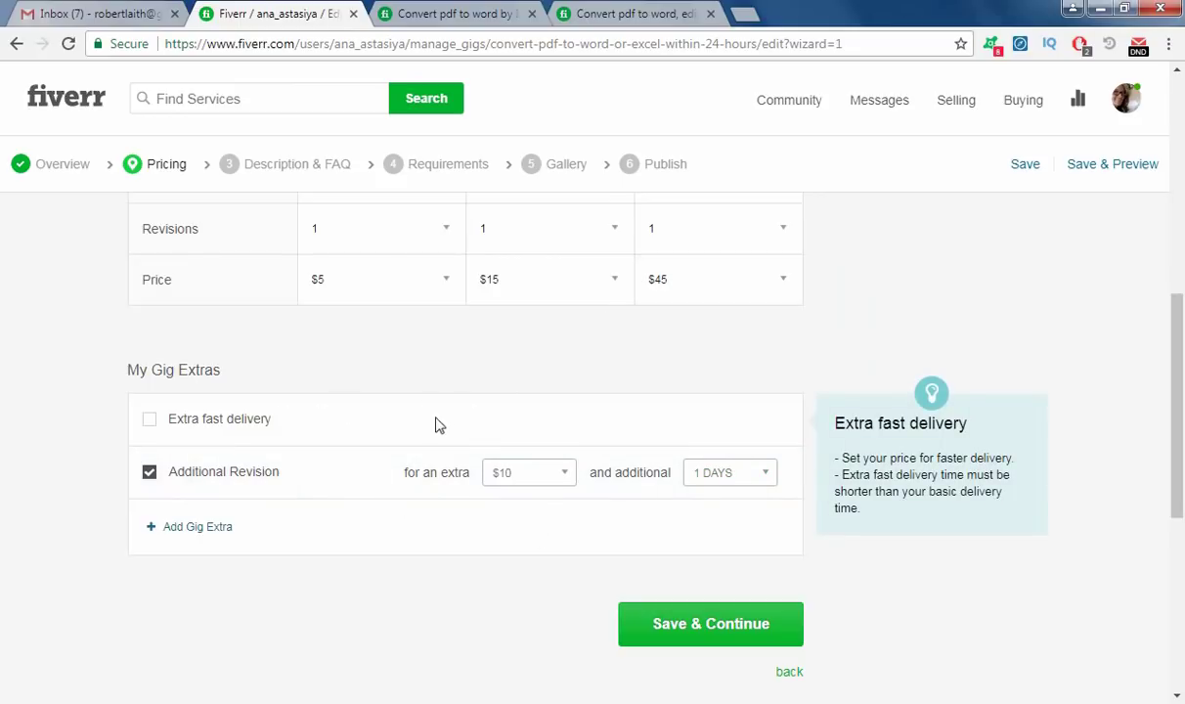
# Review the package pricing and gig extras, save them, and continue to the Description & FAQ stage.
pyautogui.scroll(6, 431, 413)
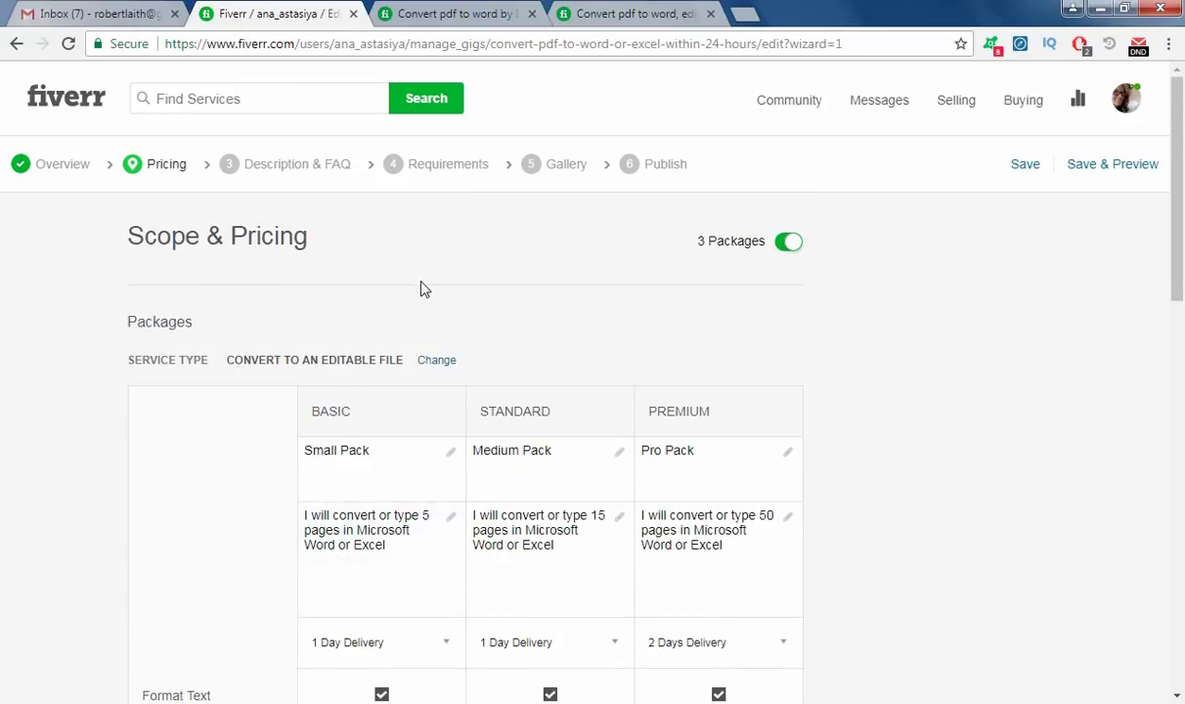
pyautogui.scroll(-6, 184, 405)
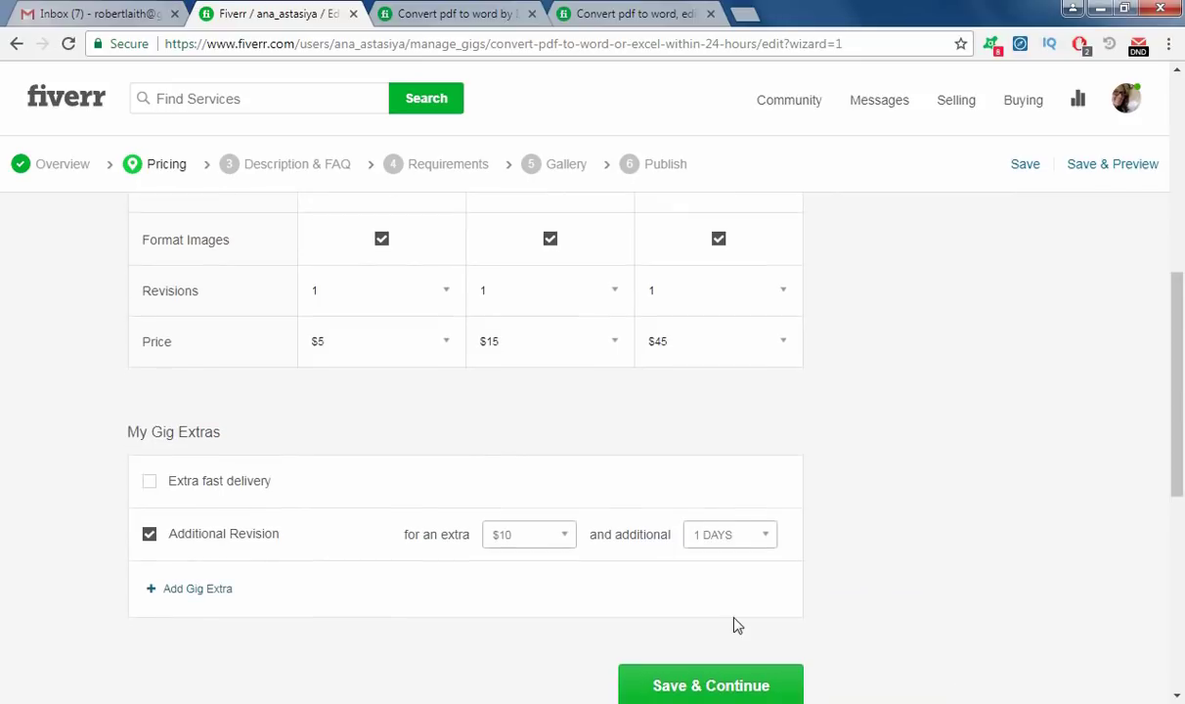
pyautogui.scroll(-2, 731, 597)
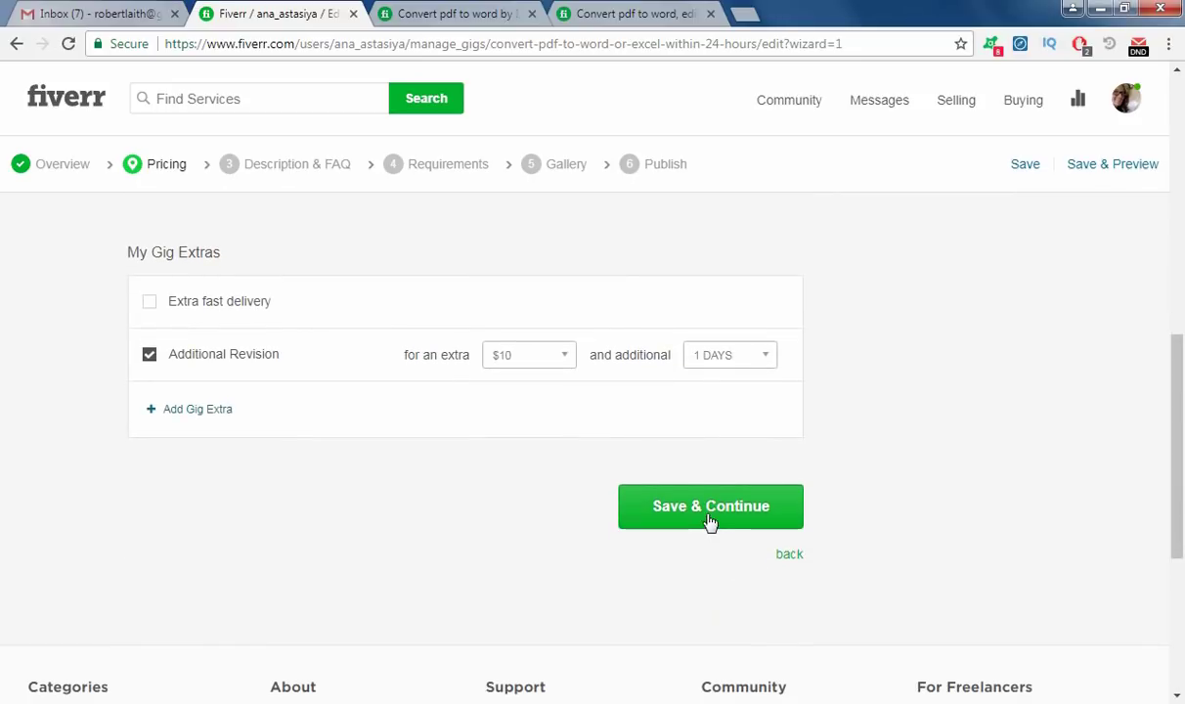
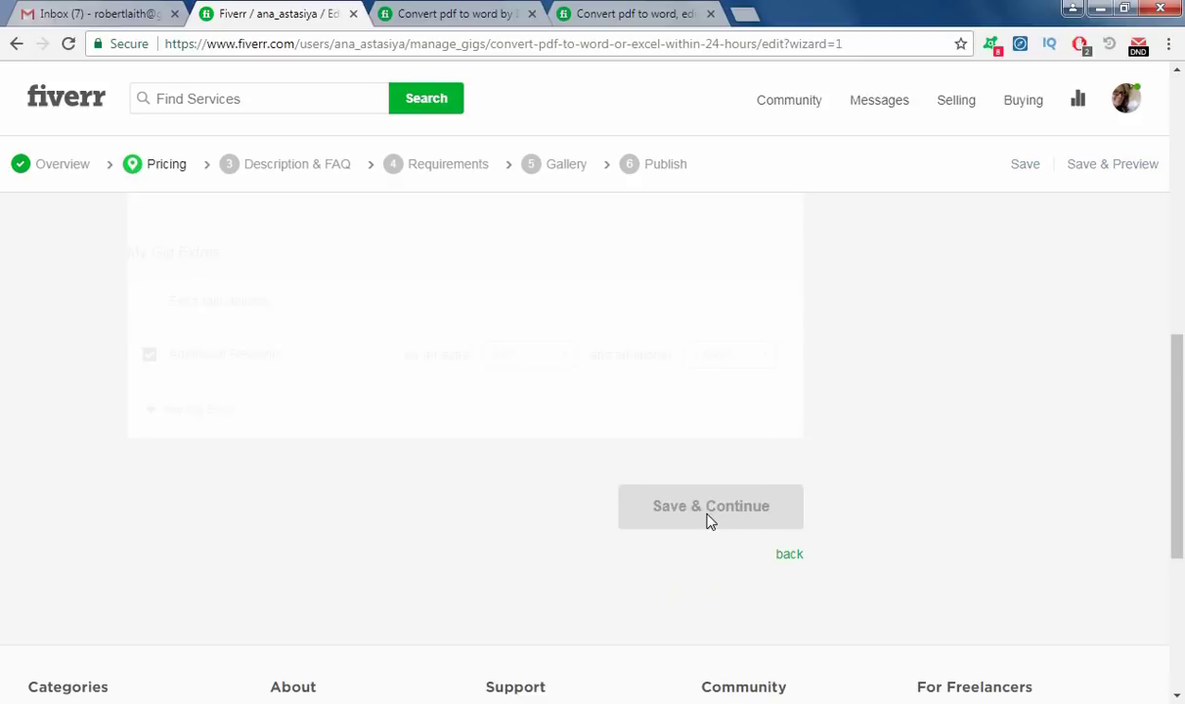
pyautogui.click(709, 516)
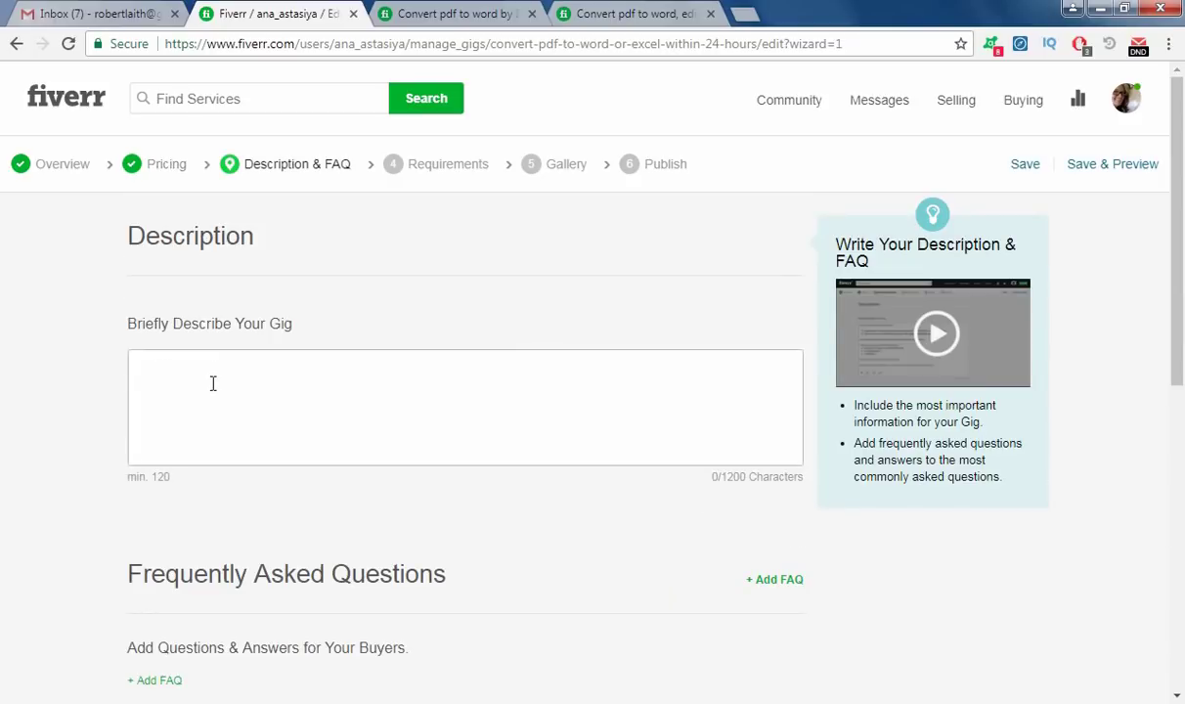
pyautogui.moveTo(148, 426)
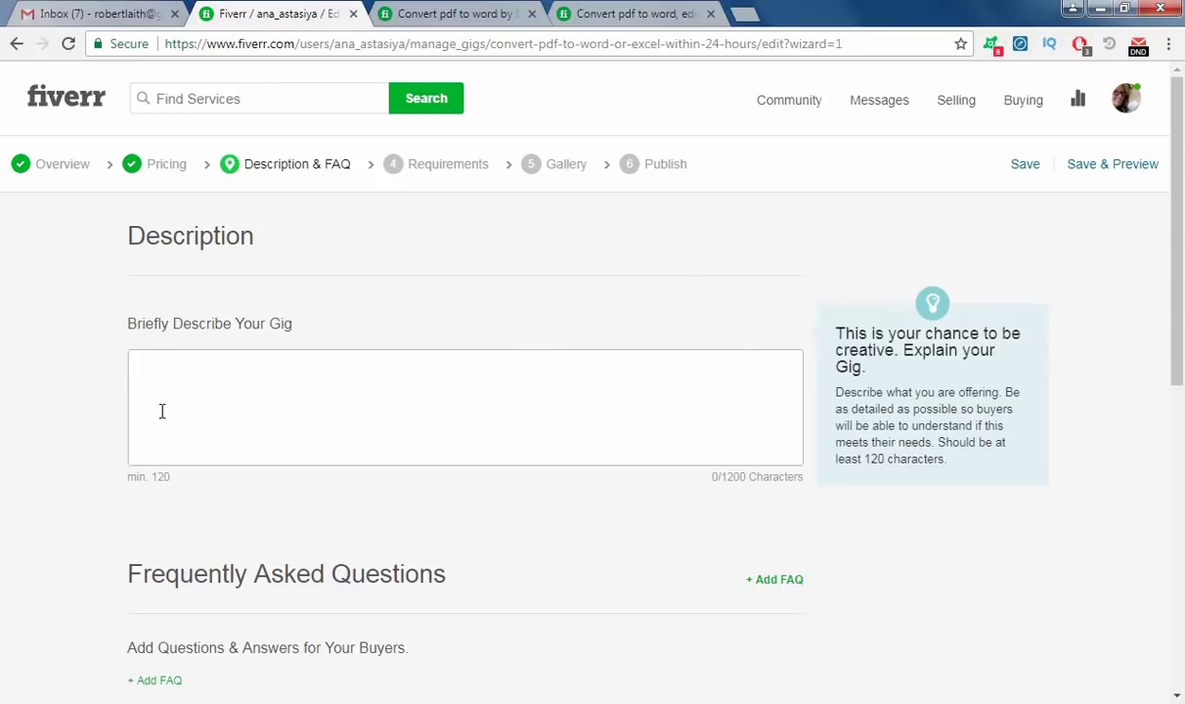
pyautogui.click(163, 409)
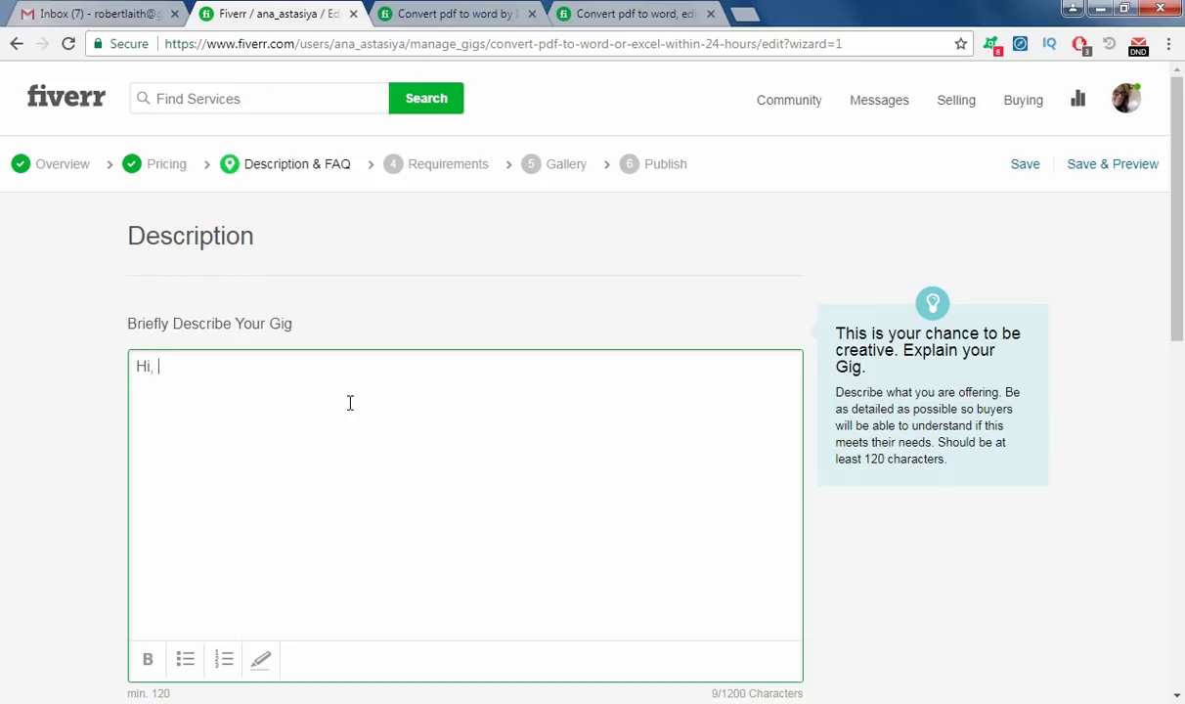
pyautogui.write('is is Ana,')
pyautogui.press('Return')
pyautogui.write('I am a')
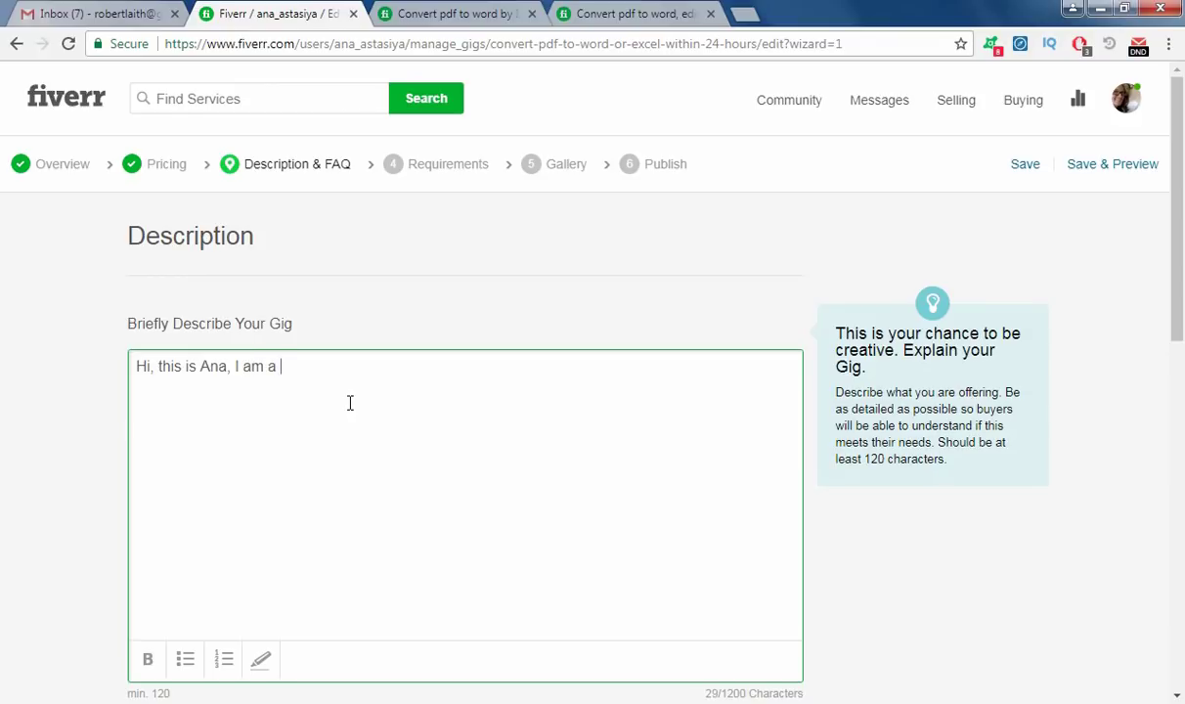
pyautogui.click(458, 11)
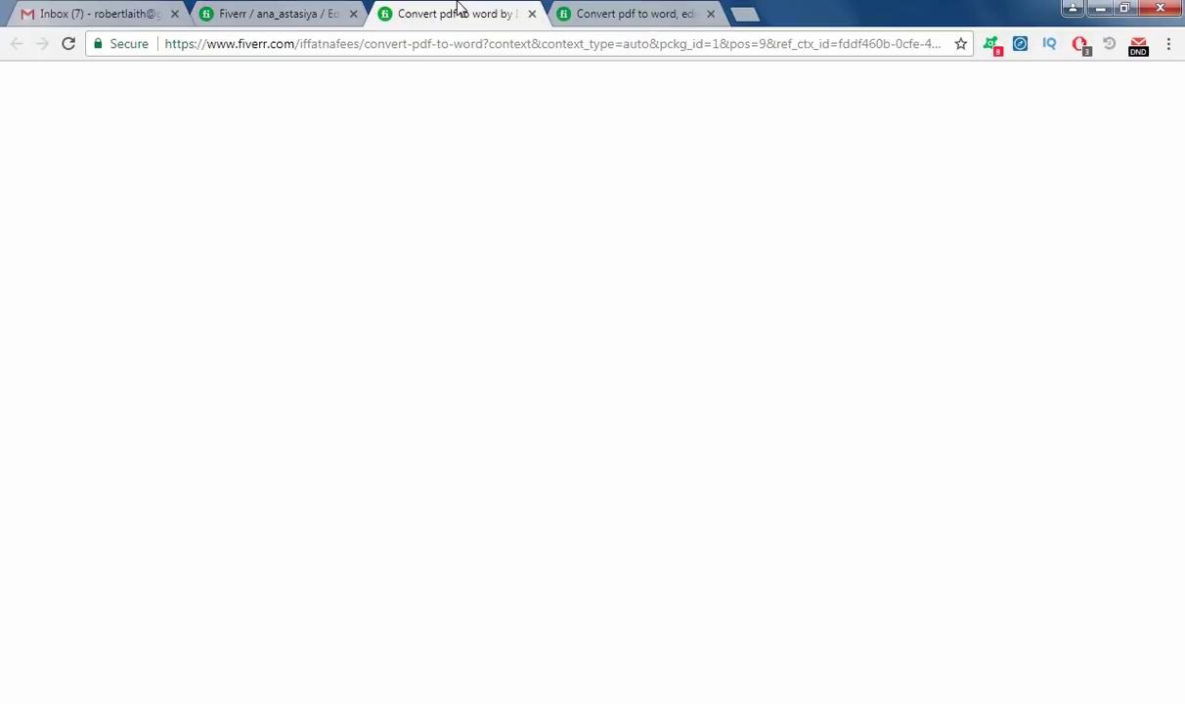
pyautogui.click(336, 13)
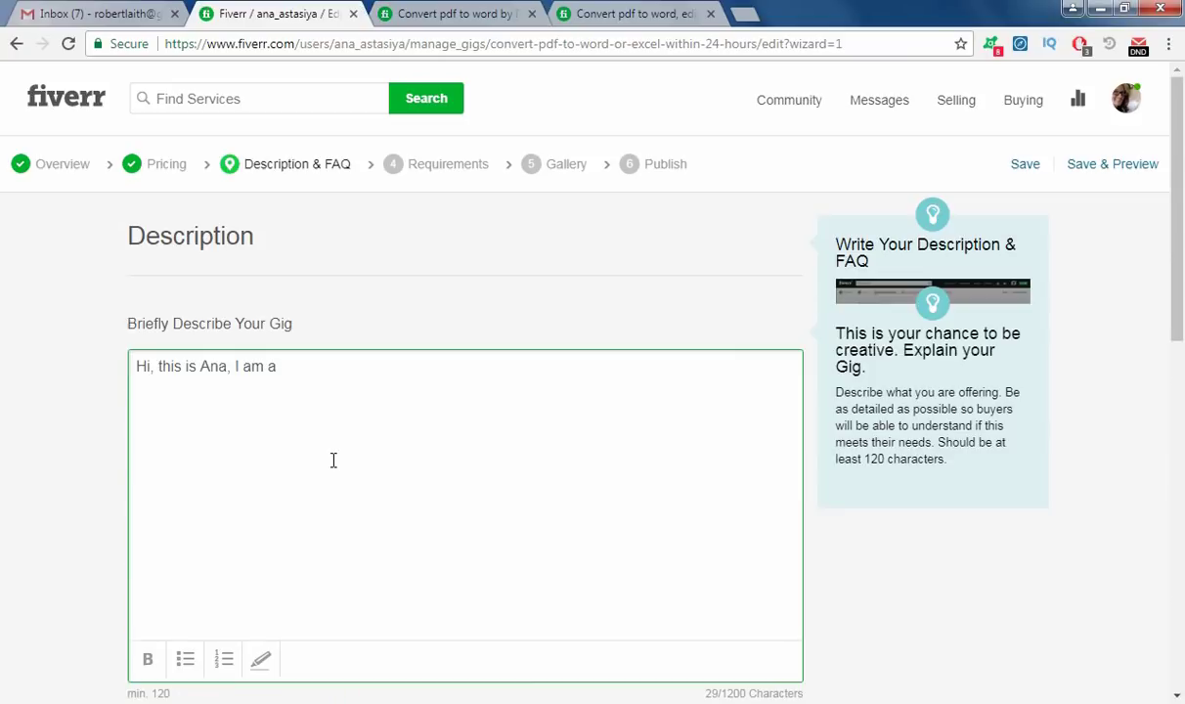
pyautogui.hotkey('ctrl', 'a')
pyautogui.write('=')
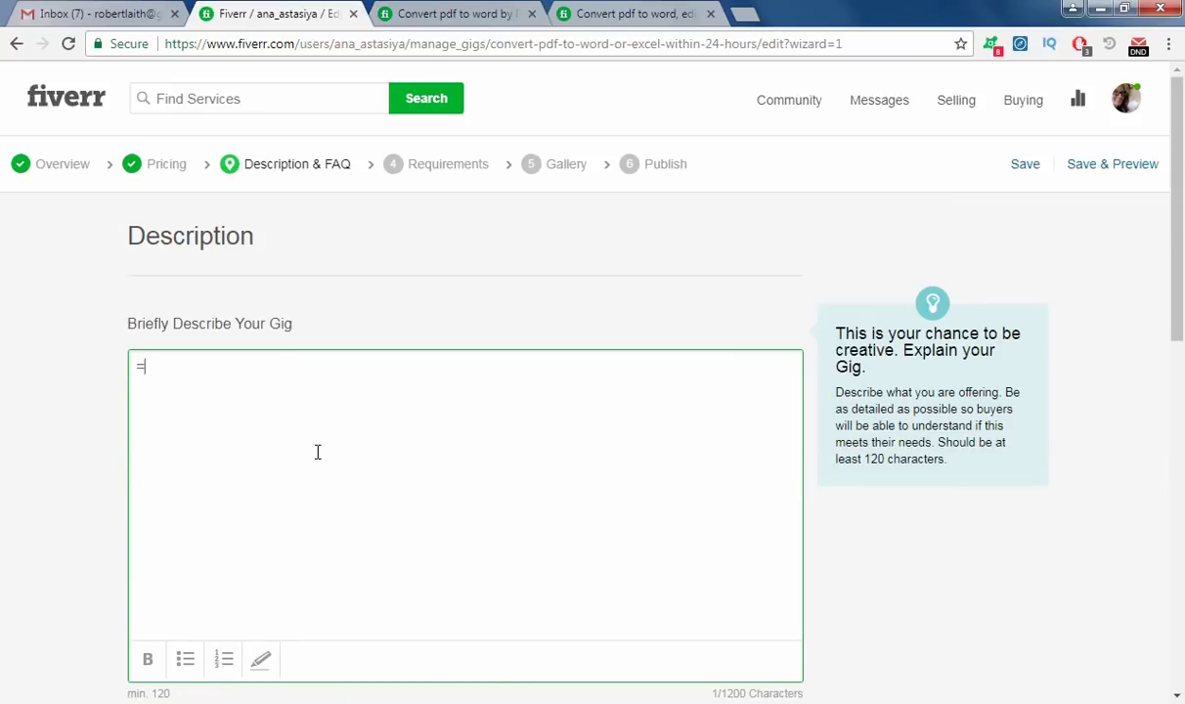
pyautogui.press('BackSpace')
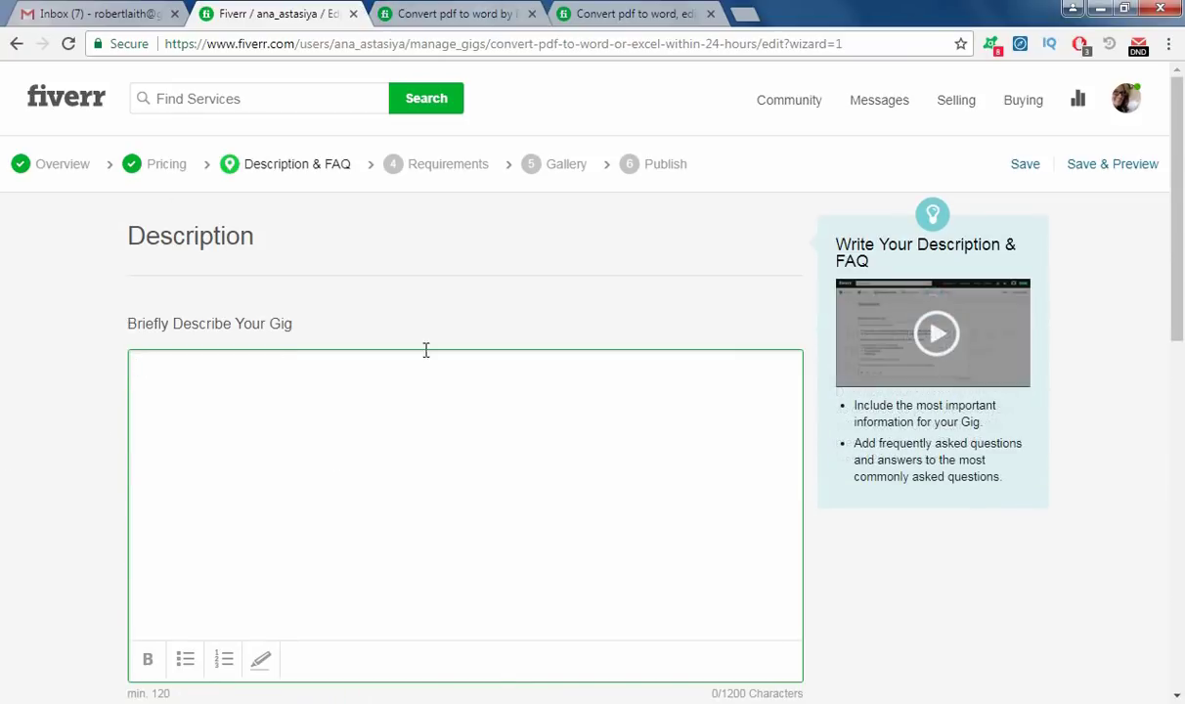
# Examine the About This Gig descriptions of the two competing PDF-to-Word gigs, including their introductions and service lists.
pyautogui.hotkey('ctrl', 'Tab')
pyautogui.scroll(10, 4, 518)
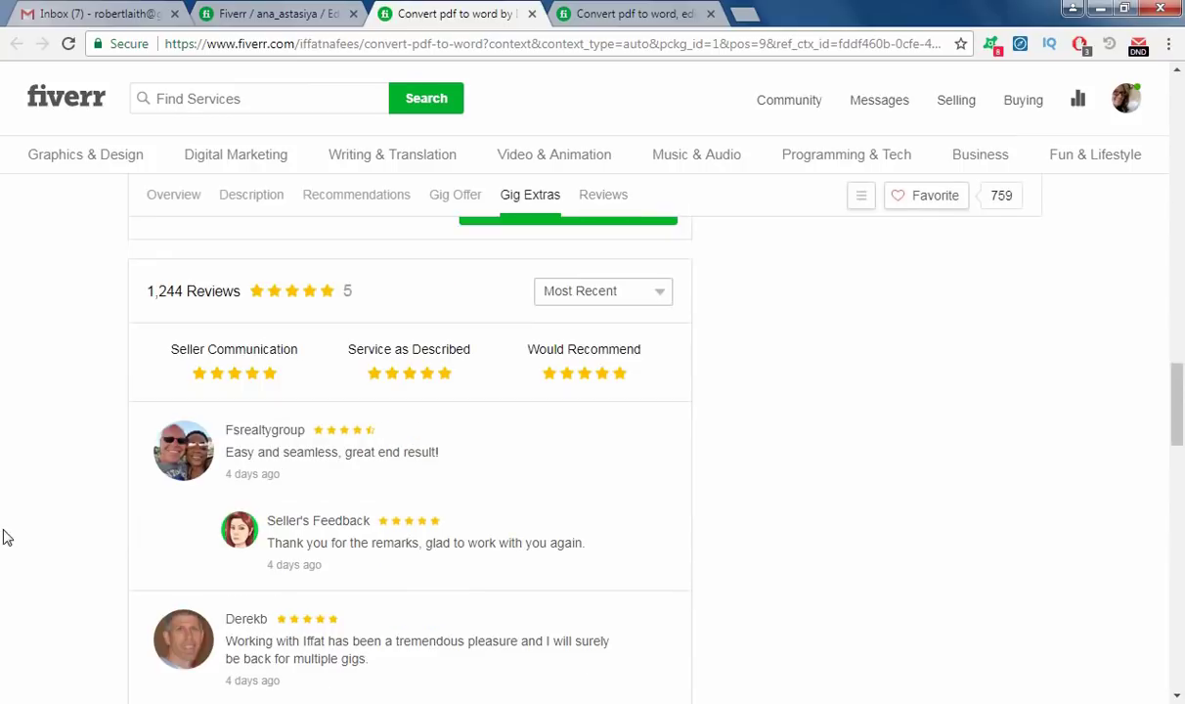
pyautogui.scroll(6, 4, 535)
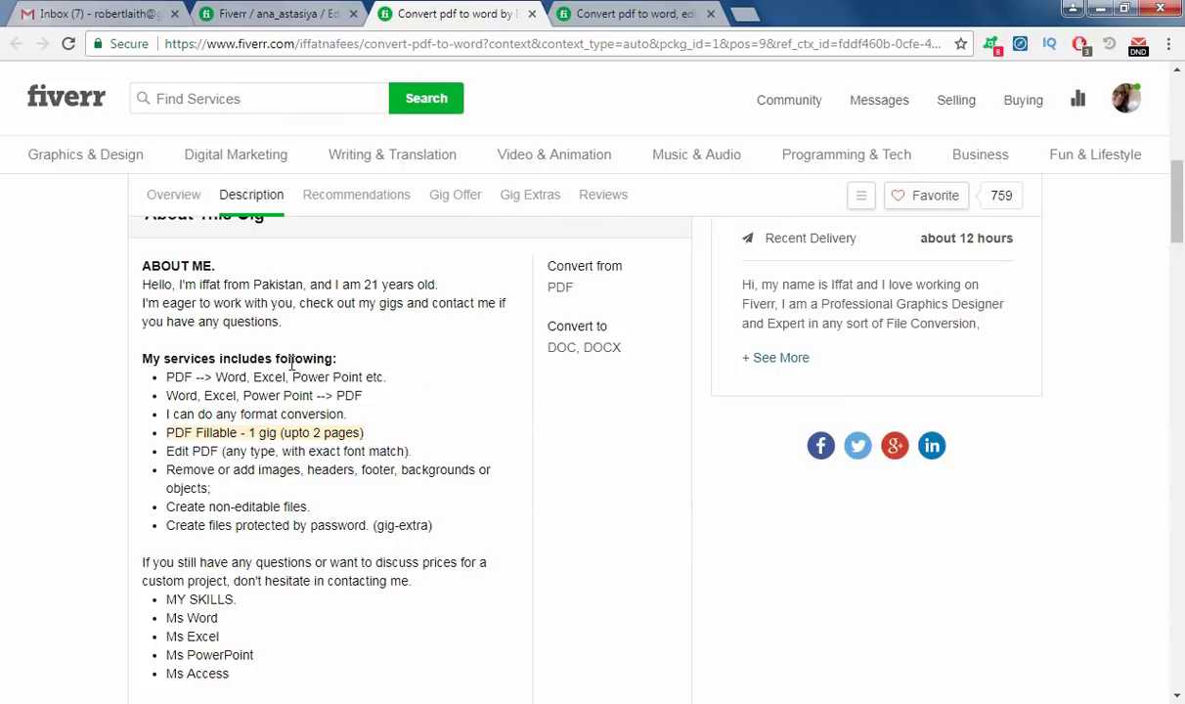
pyautogui.scroll(-2, 10, 444)
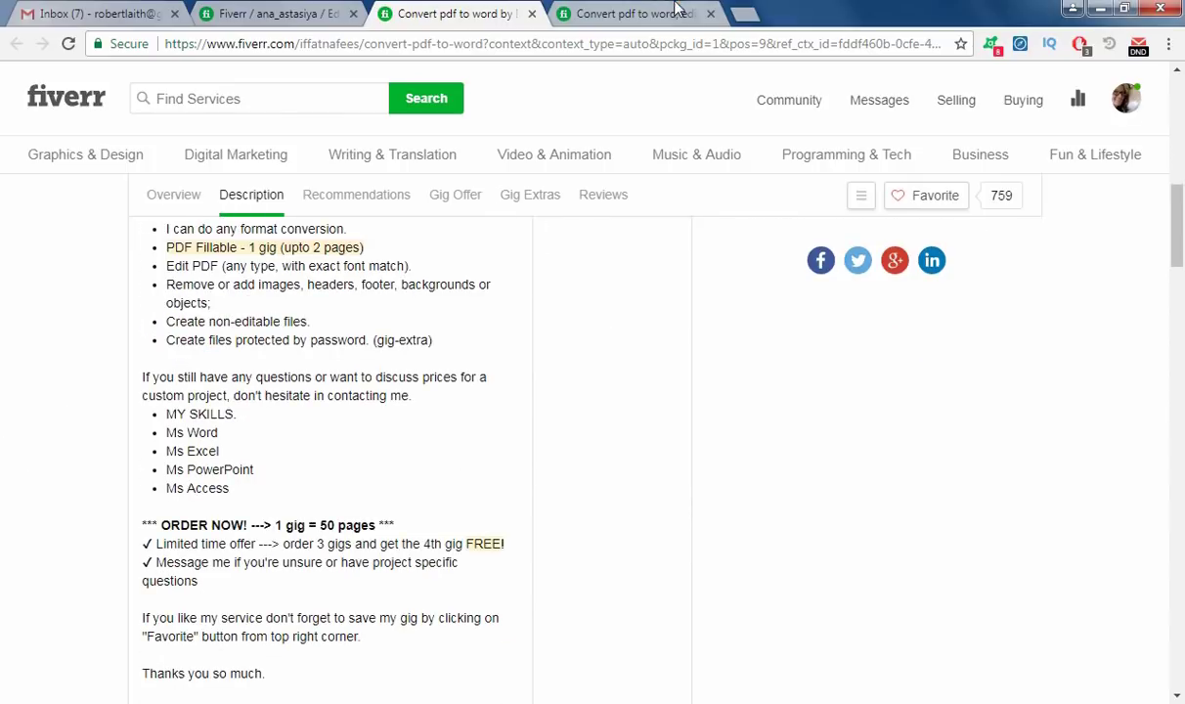
pyautogui.hotkey('ctrl', 'Tab')
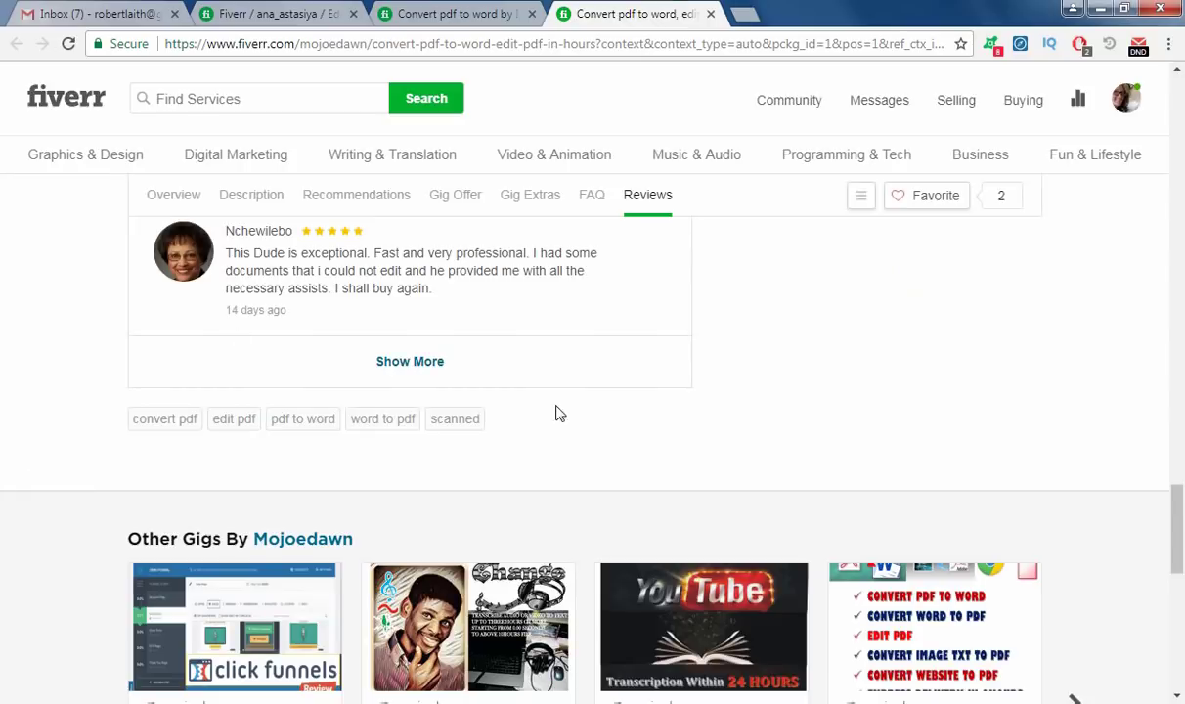
pyautogui.scroll(4, 356, 501)
pyautogui.scroll(10, 220, 528)
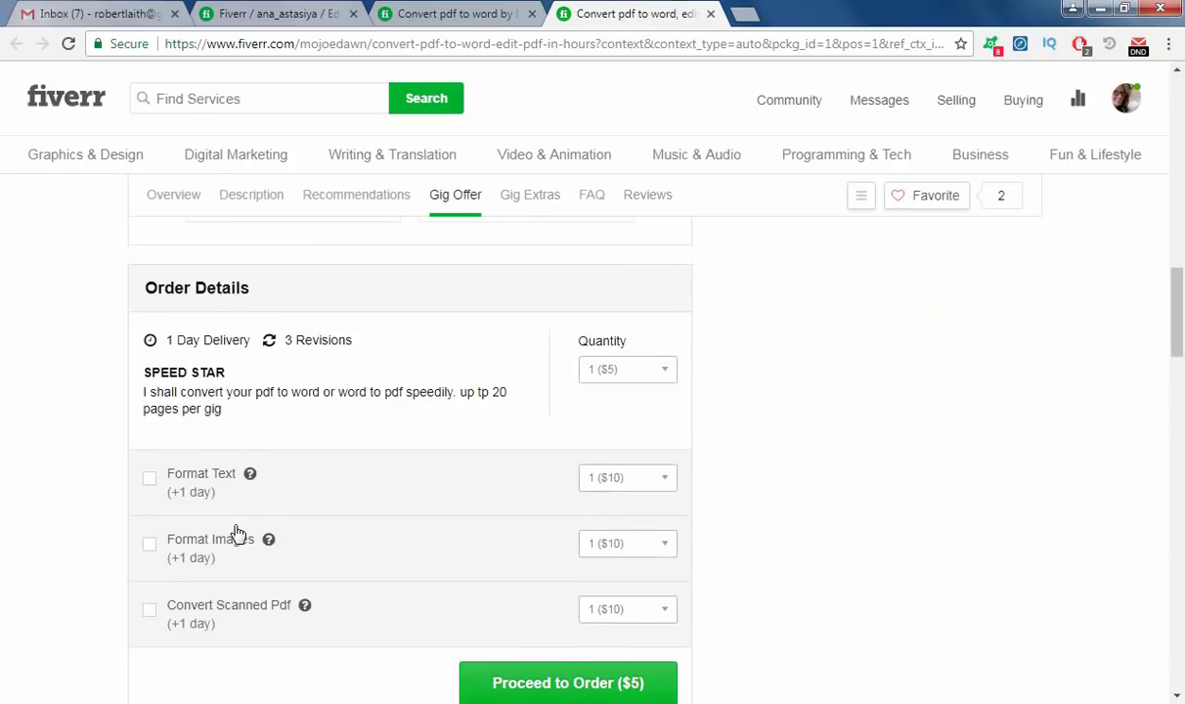
pyautogui.scroll(8, 249, 532)
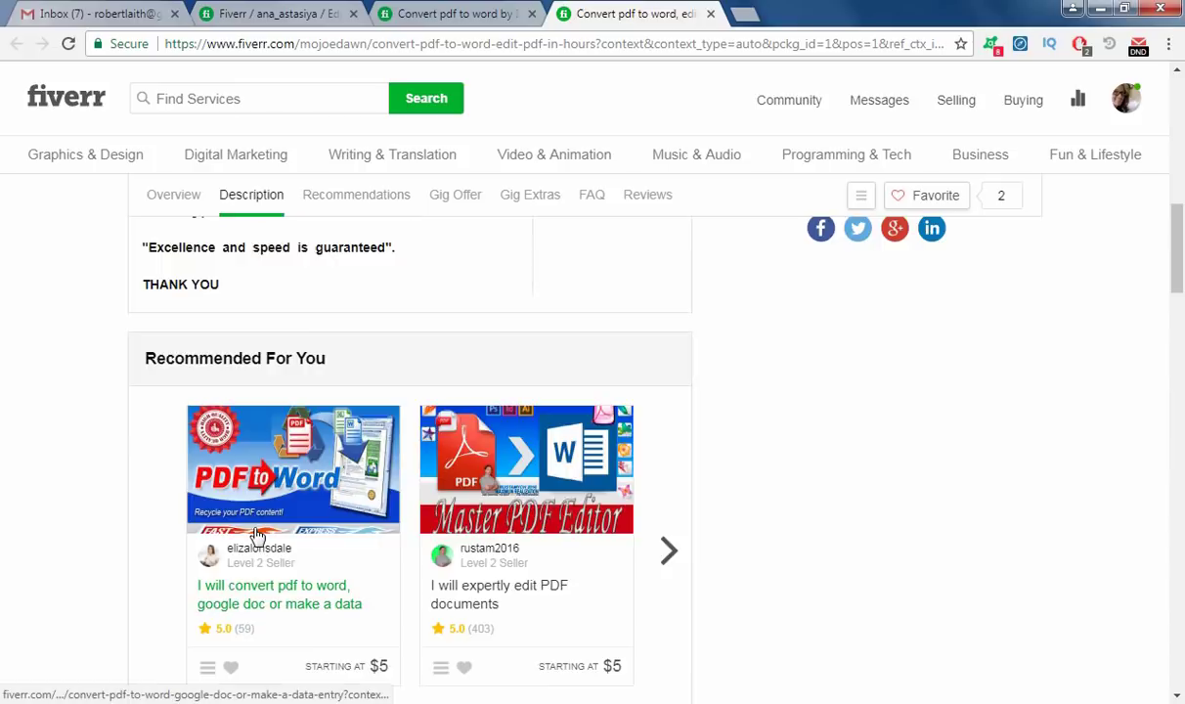
pyautogui.scroll(2, 254, 533)
pyautogui.scroll(-1, 49, 509)
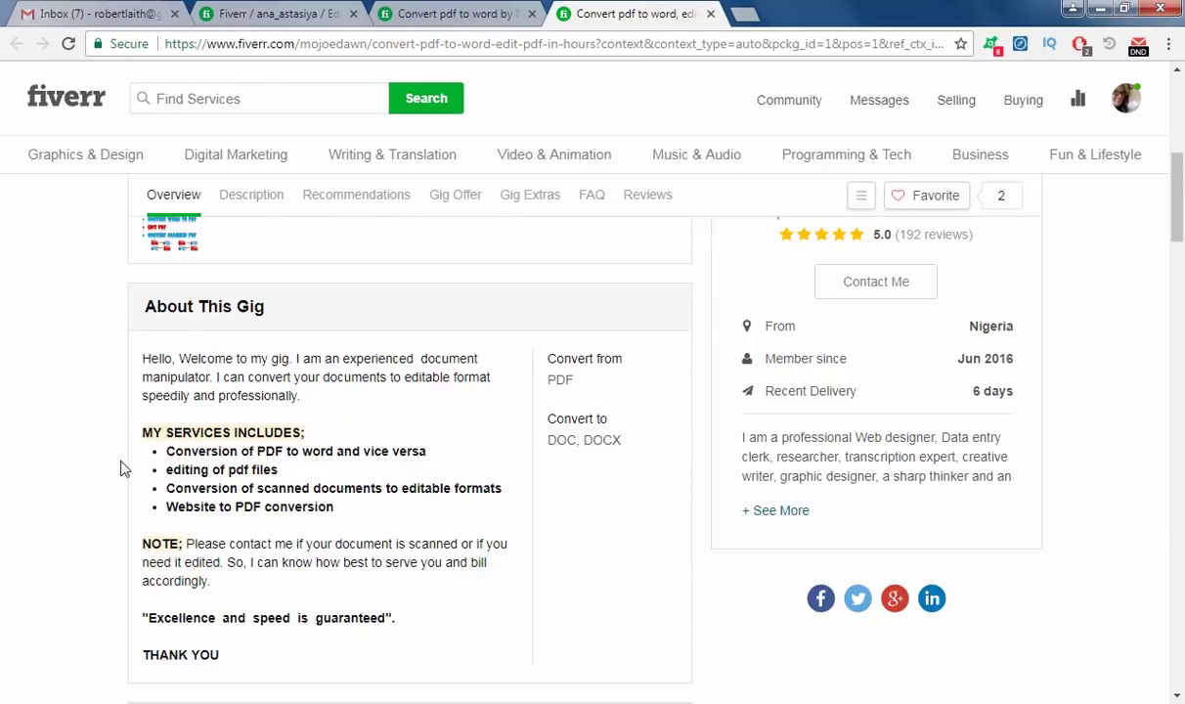
pyautogui.scroll(-1, 450, 423)
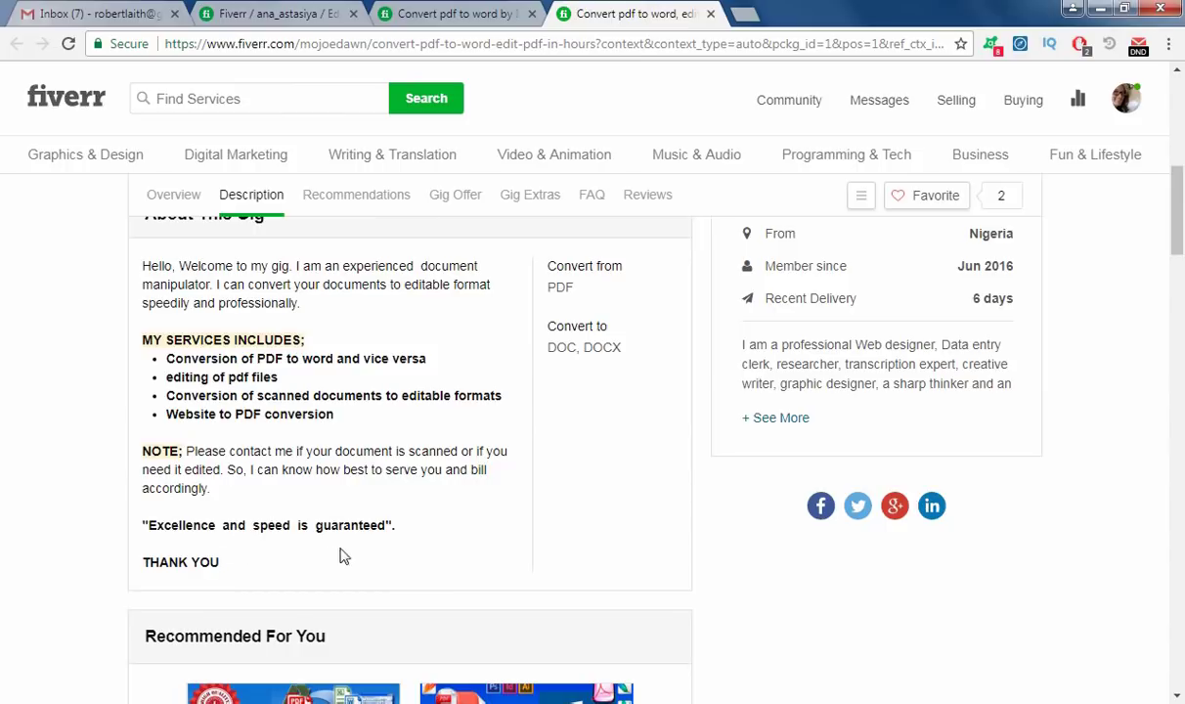
pyautogui.scroll(5, 918, 451)
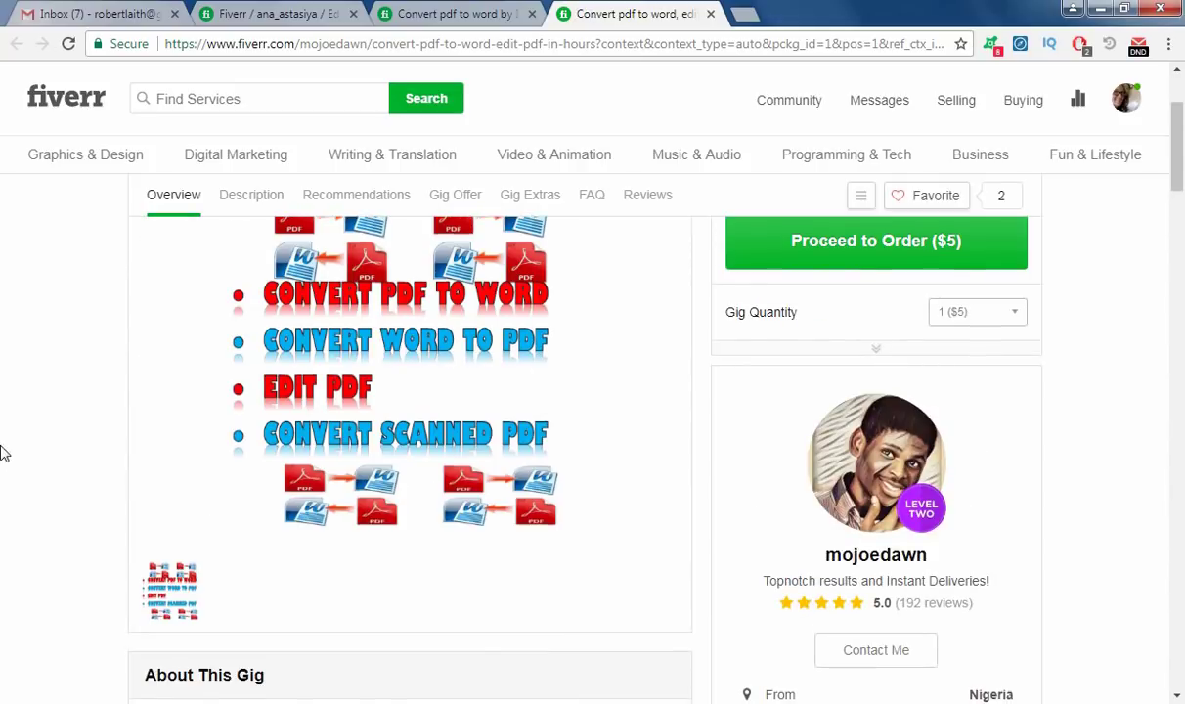
pyautogui.scroll(-2, 1084, 409)
pyautogui.scroll(2, 919, 363)
pyautogui.scroll(-5, 172, 482)
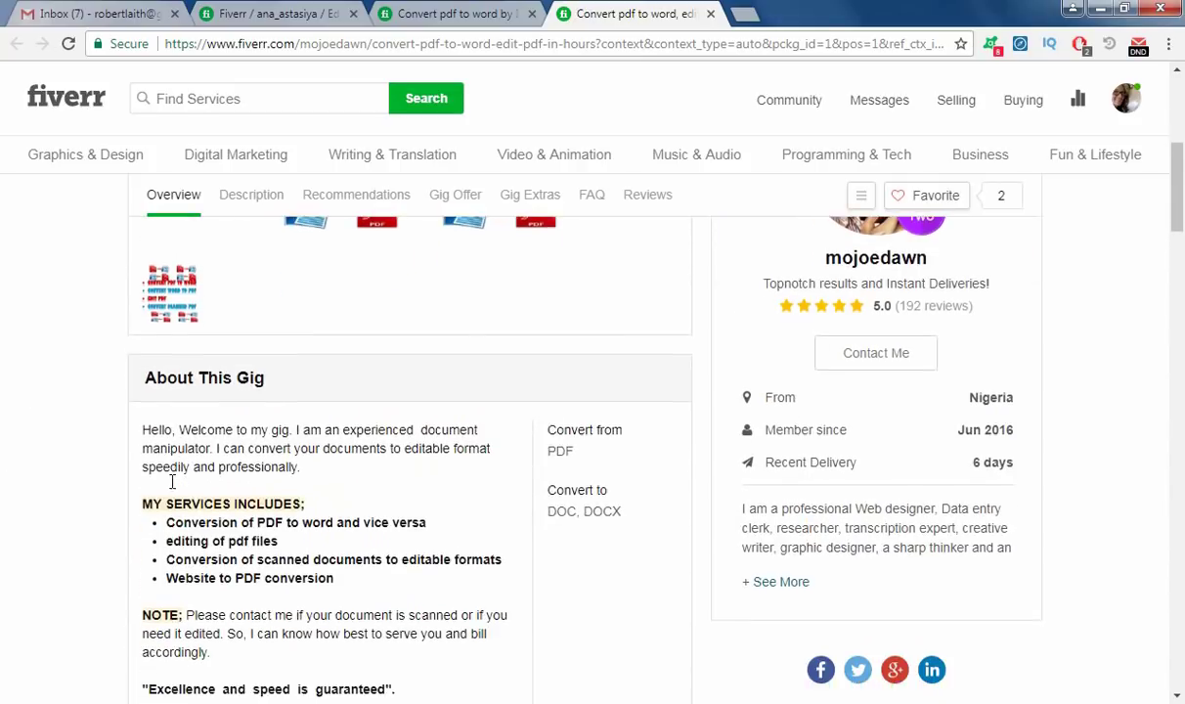
pyautogui.moveTo(264, 580); pyautogui.dragTo(141, 460)
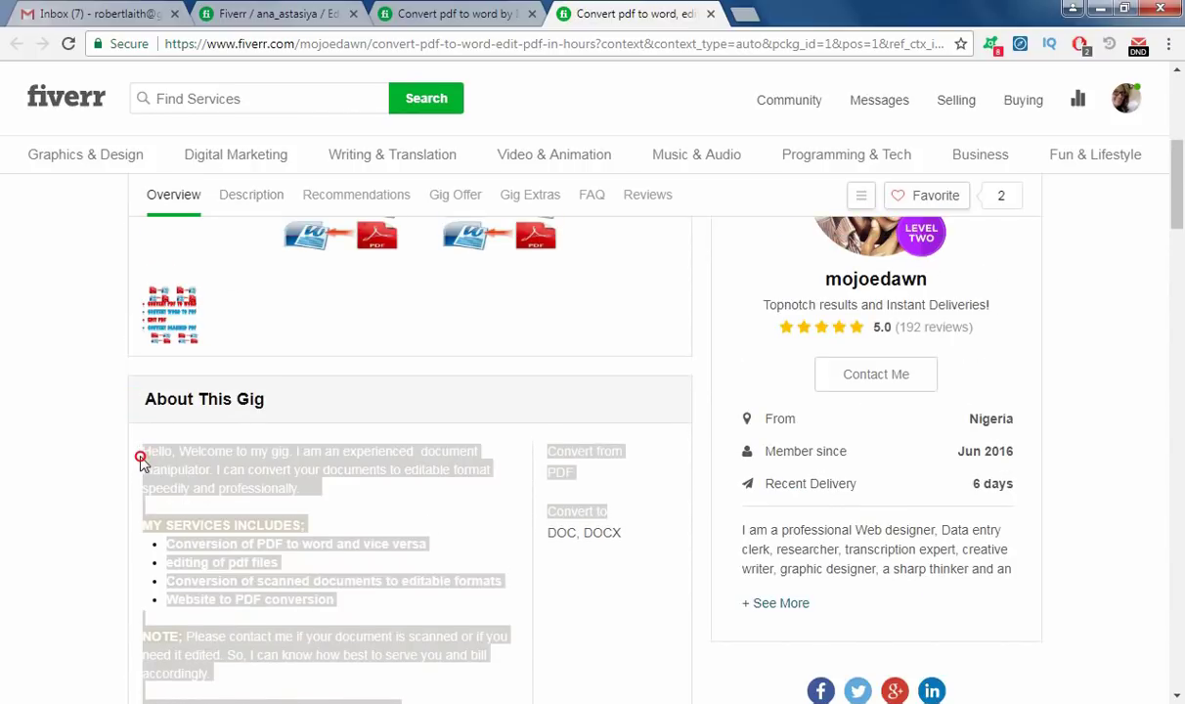
pyautogui.click(332, 8)
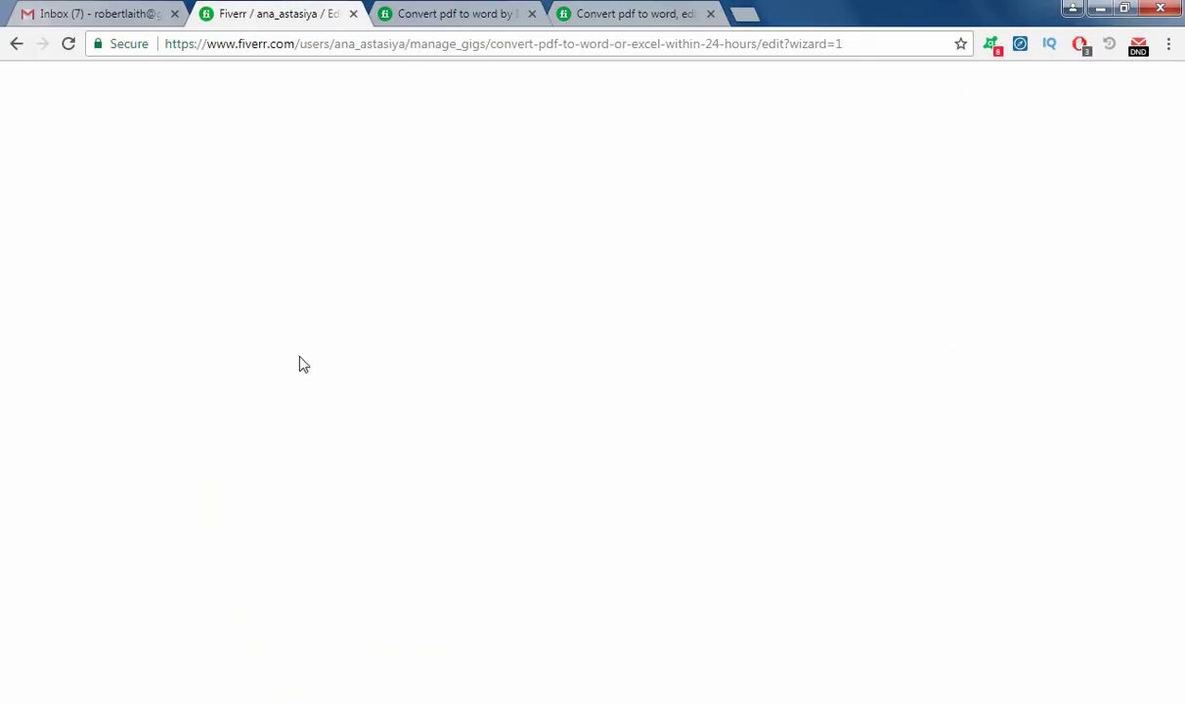
pyautogui.hotkey('ctrl', 'v')
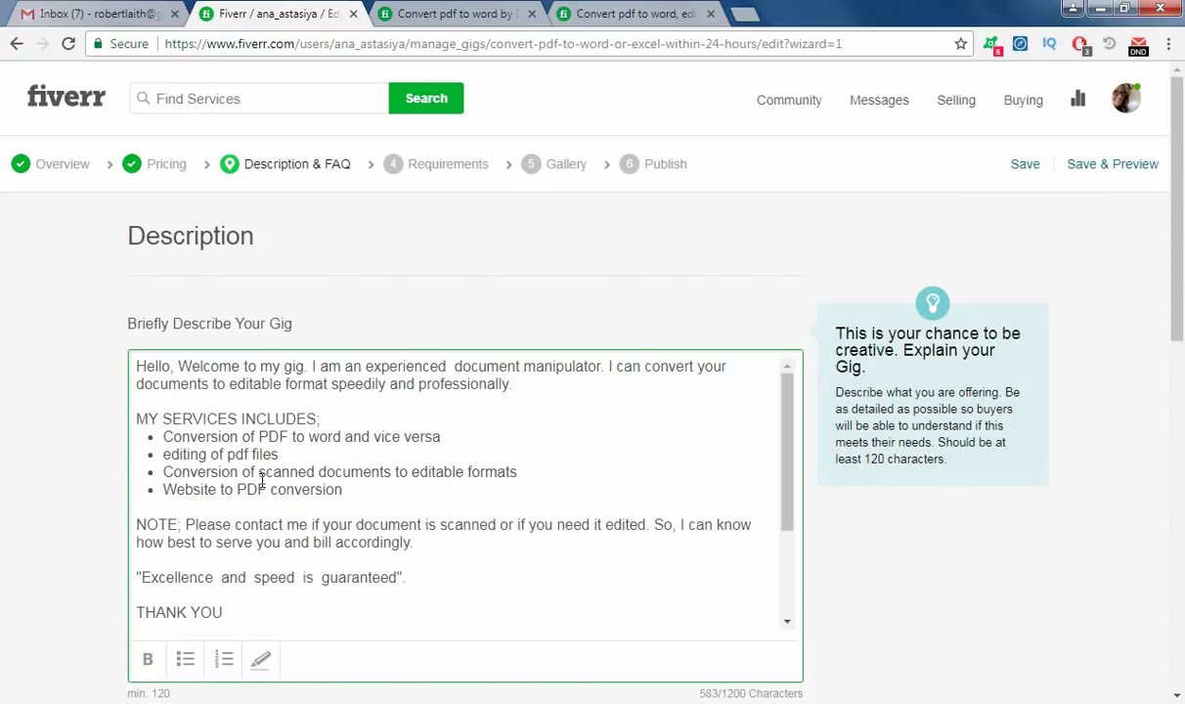
# Insert a new opening paragraph above the pasted description reading "Hi, thanks for coming to my gig".
pyautogui.click(140, 364)
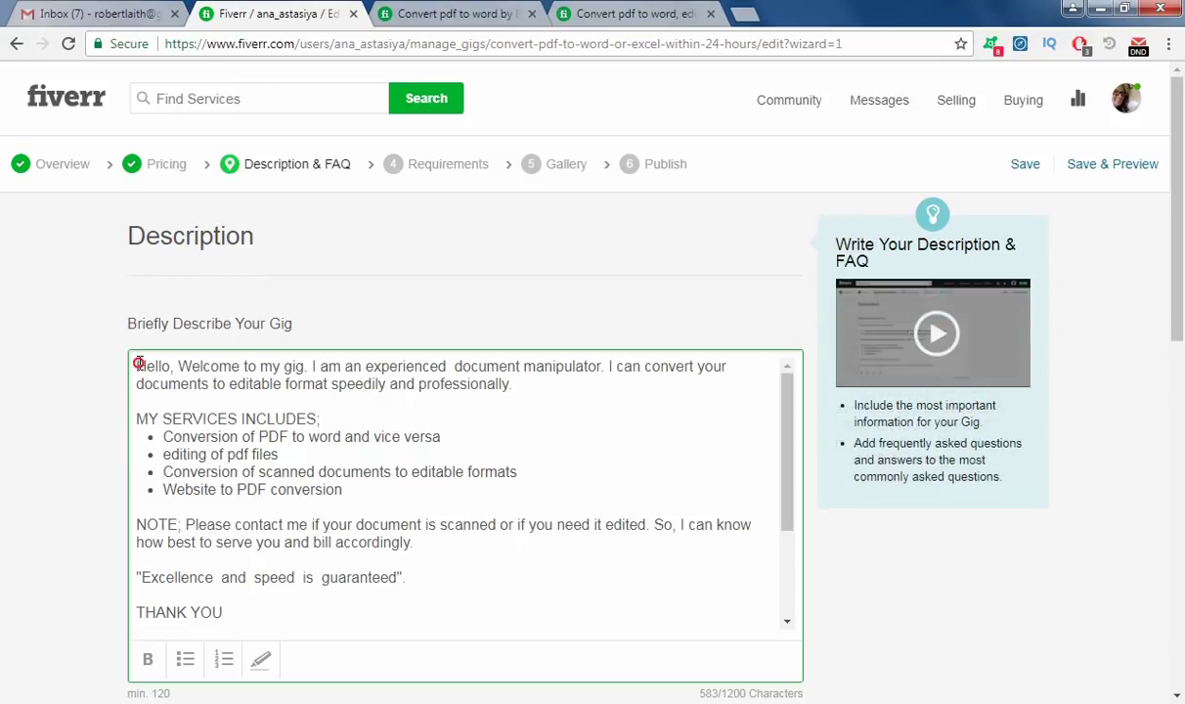
pyautogui.press('Return')
pyautogui.press('Return')
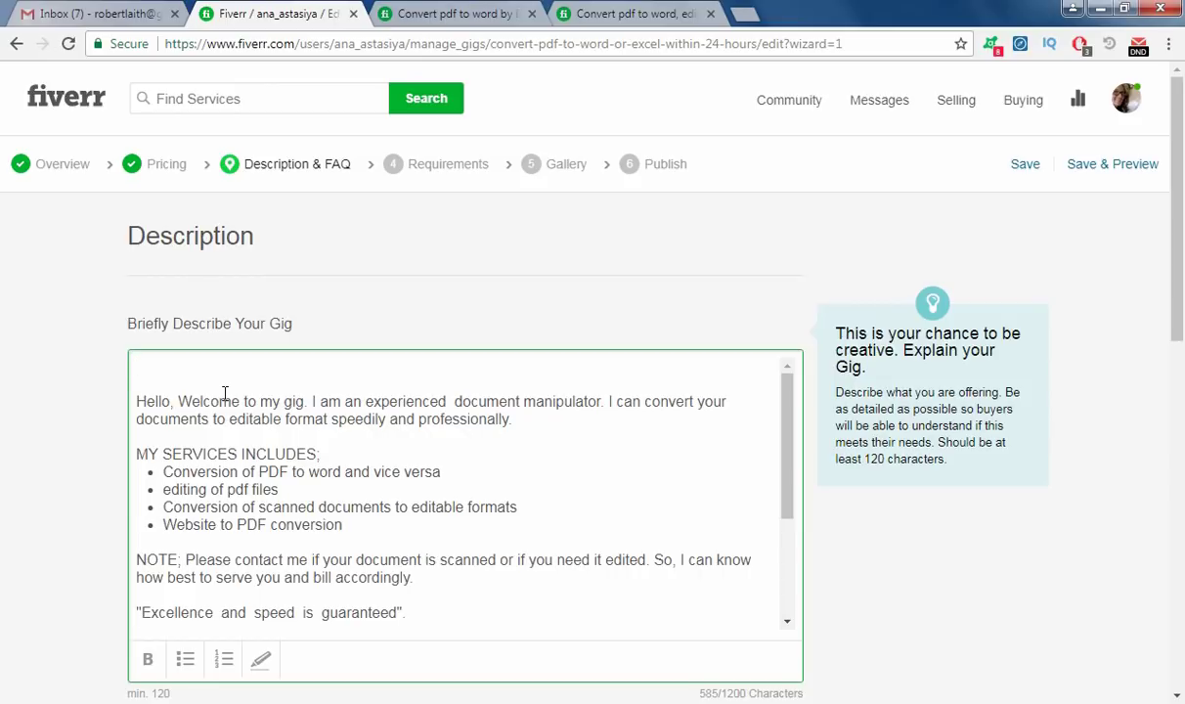
pyautogui.write('Hi, thanks for visistg')
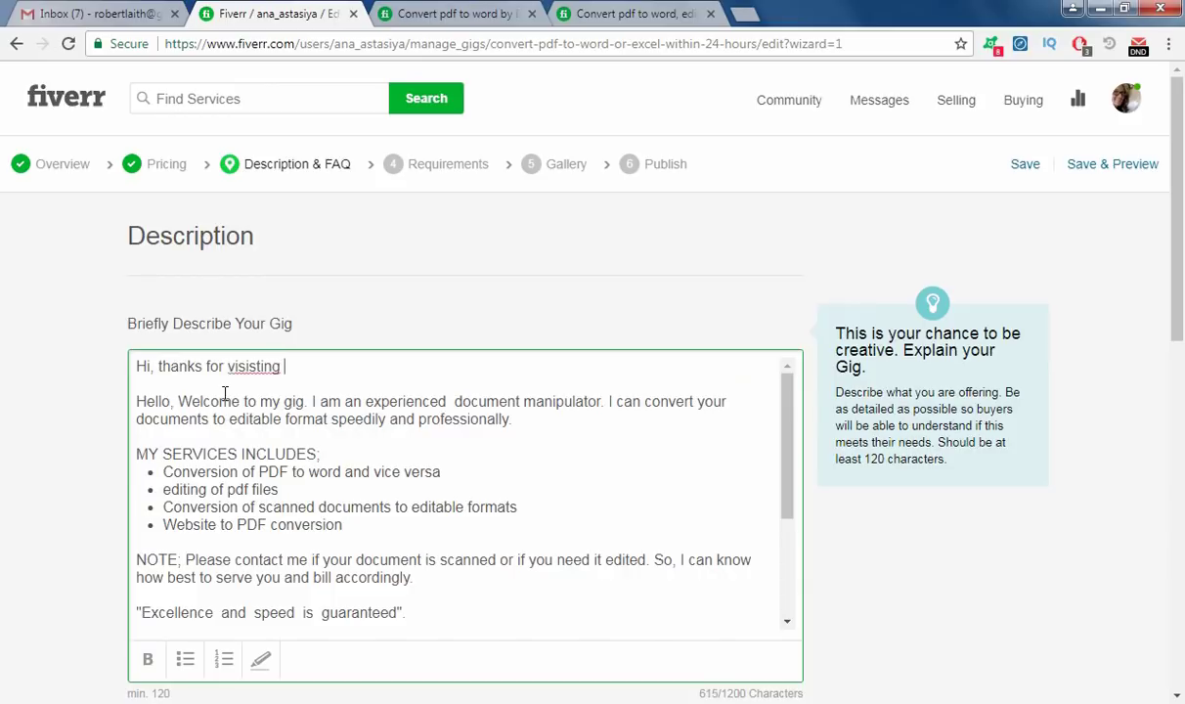
pyautogui.press('BackSpace')
pyautogui.press('BackSpace')
pyautogui.press('BackSpace')
pyautogui.press('BackSpace')
pyautogui.press('BackSpace')
pyautogui.press('BackSpace')
pyautogui.press('BackSpace')
pyautogui.press('BackSpace')
pyautogui.press('BackSpace')
pyautogui.press('BackSpace')
pyautogui.press('BackSpace')
pyautogui.press('BackSpace')
pyautogui.press('BackSpace')
pyautogui.write('for coming to my gig')
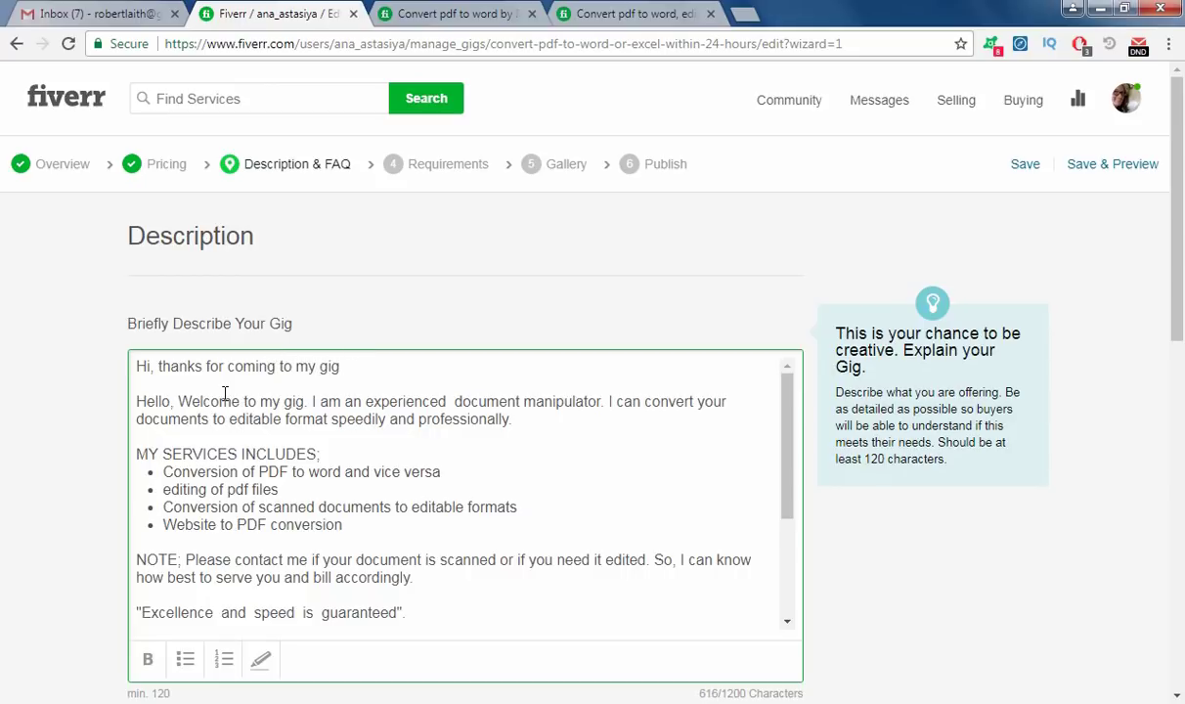
# Continue the opening line with ", I am", the seller's first name and ", a well".
pyautogui.write(', I am Ana, an well')
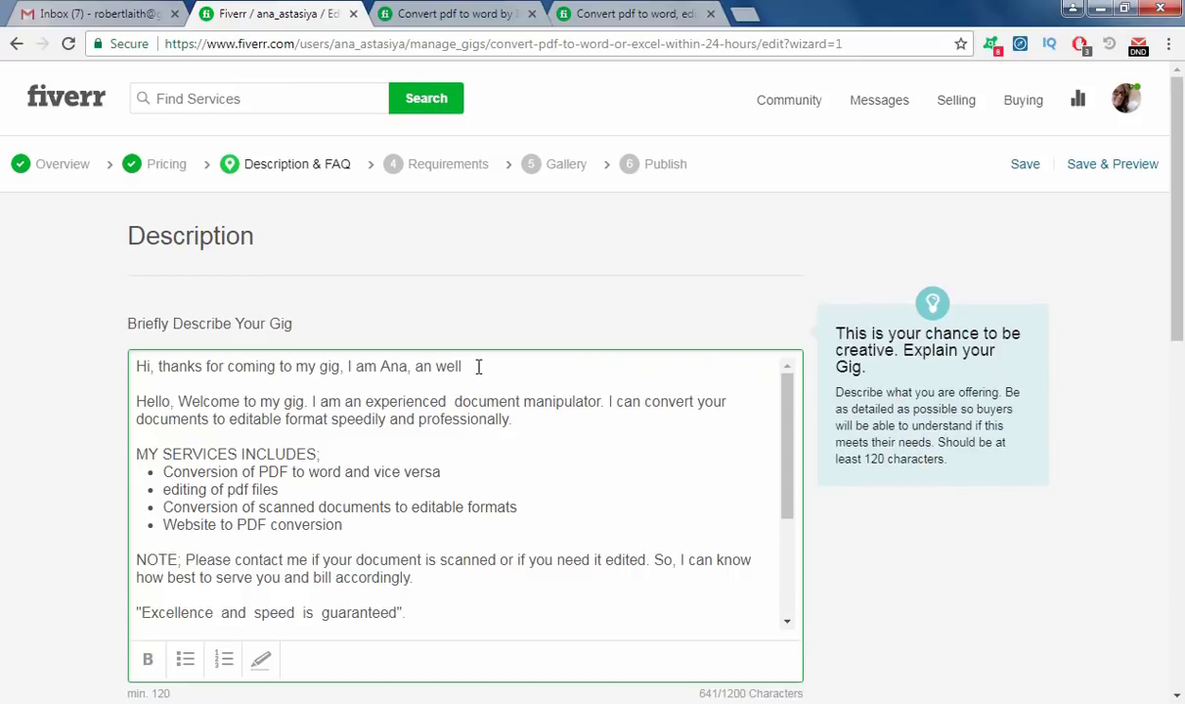
pyautogui.click(429, 365)
pyautogui.write('d')
pyautogui.press('BackSpace')
pyautogui.press('BackSpace')
# Complete the seller introduction in the opening line with "experienced Data Entry professional".
pyautogui.click(482, 360)
pyautogui.write('ex')
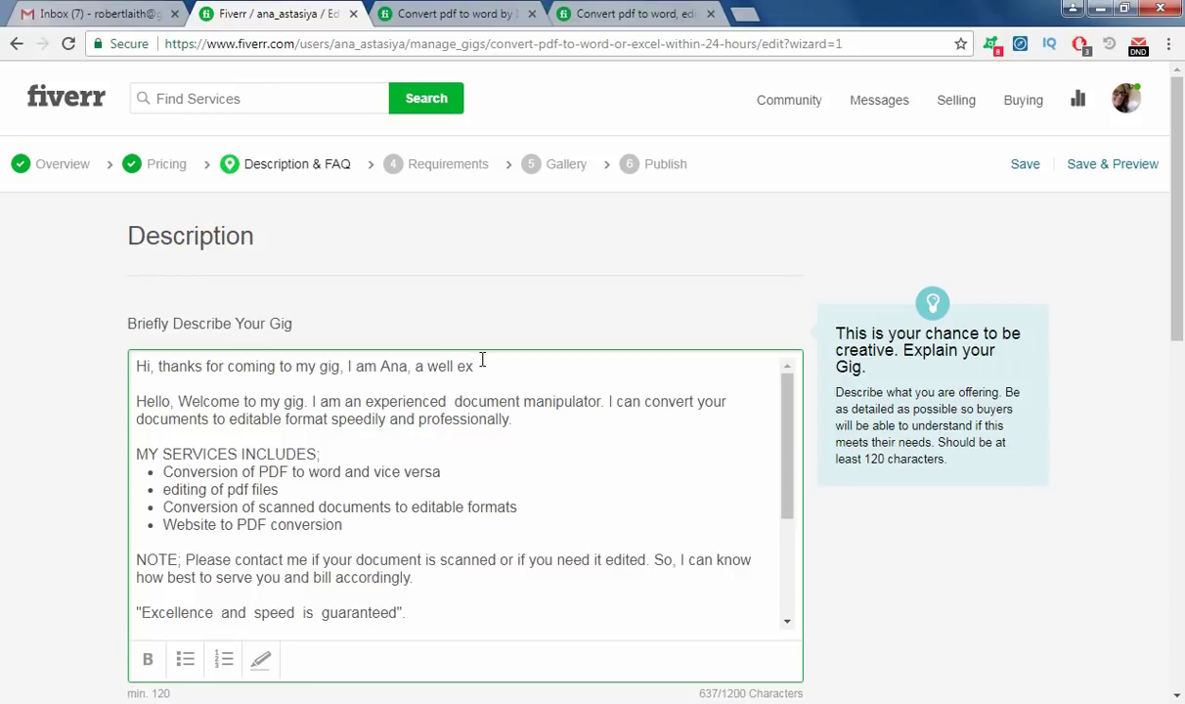
pyautogui.write('cperienced Data Enrty')
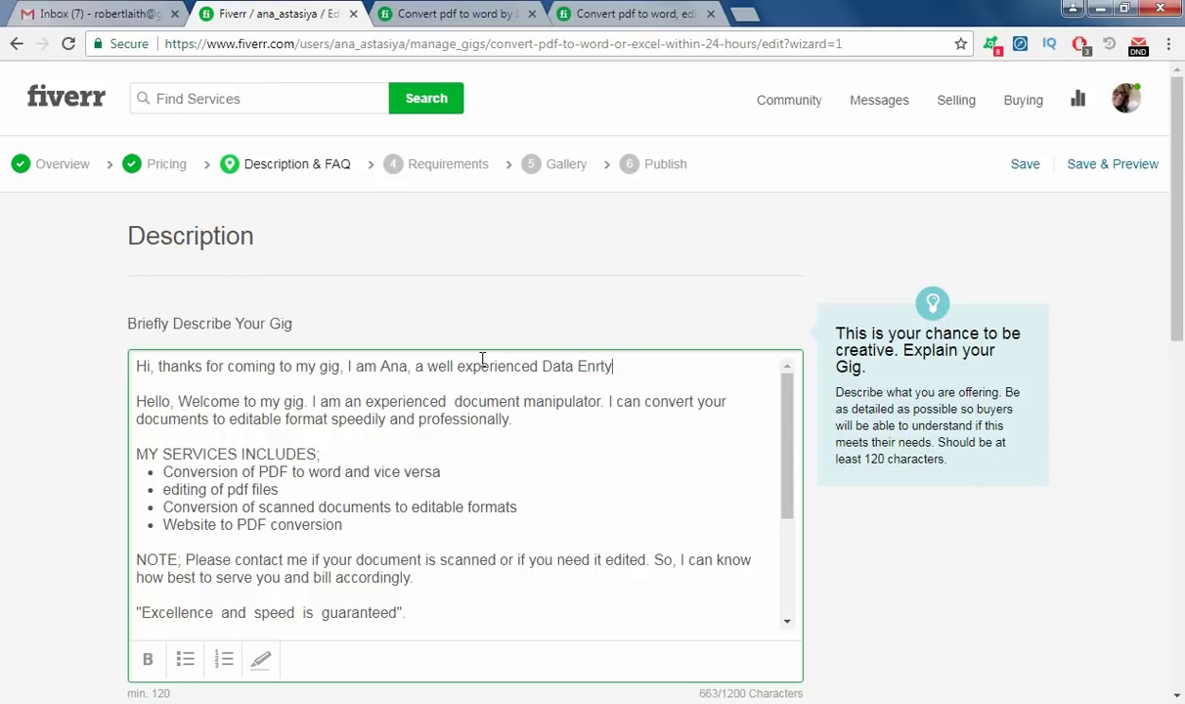
pyautogui.press('BackSpace')
pyautogui.press('BackSpace')
pyautogui.press('BackSpace')
pyautogui.write('ntry')
pyautogui.write('professionals')
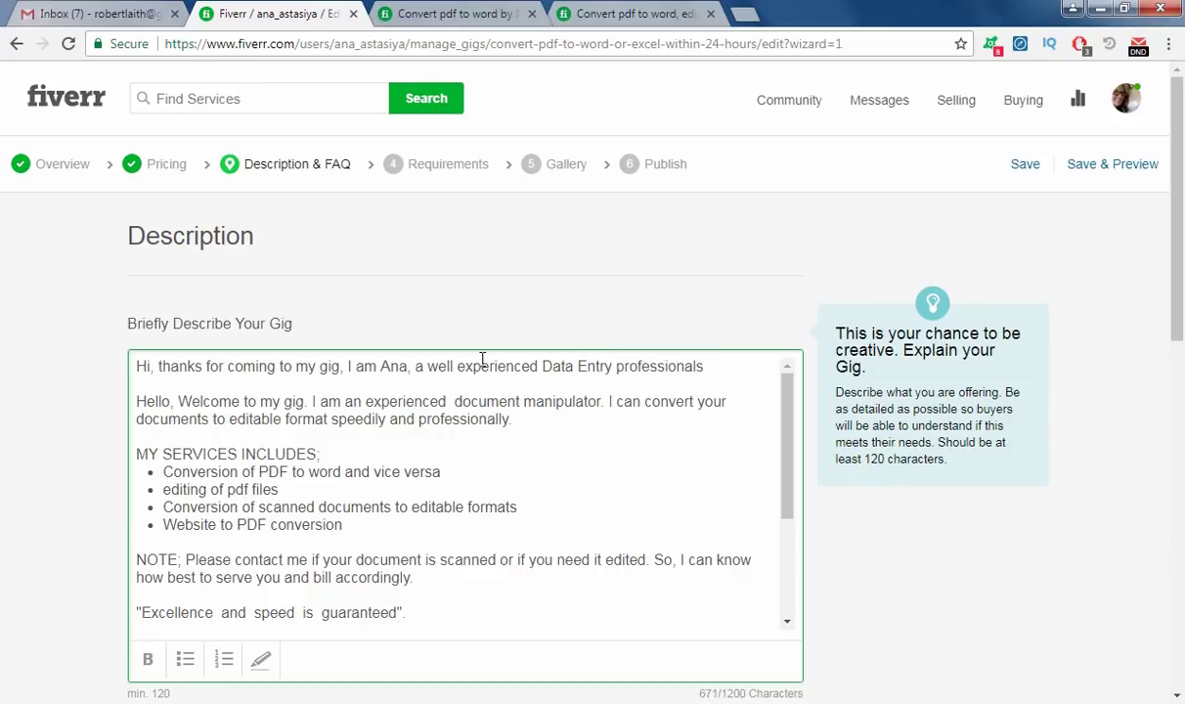
pyautogui.press('BackSpace')
# Add a second sentence after the introduction starting with "I am here to provide you any types of assistance".
pyautogui.write('. O')
pyautogui.press('BackSpace')
pyautogui.write('I am here to prov')
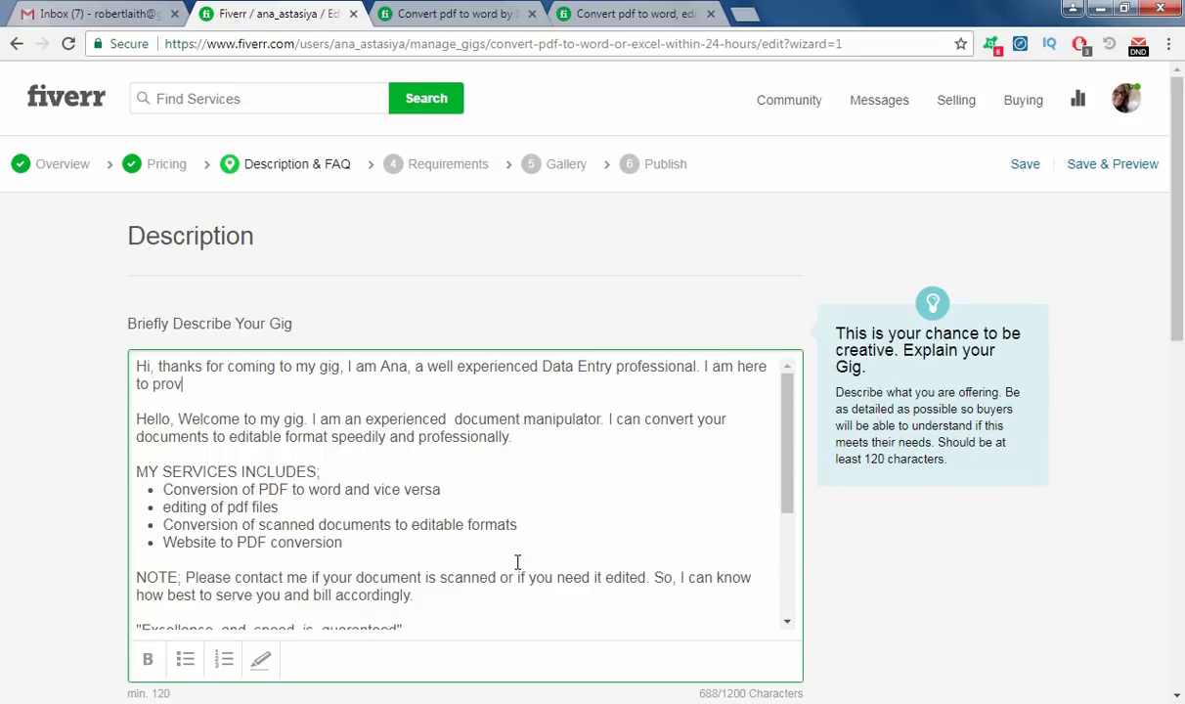
pyautogui.write('ide you any ty')
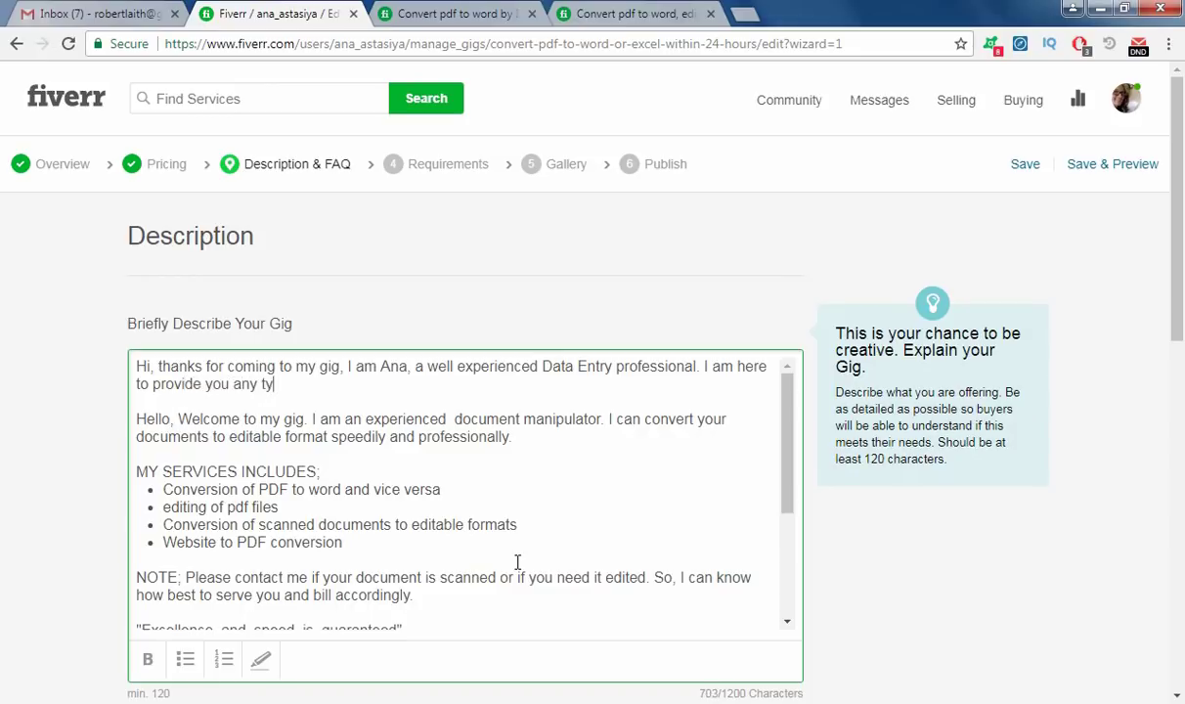
pyautogui.write('pes of an')
pyautogui.press('BackSpace')
pyautogui.press('BackSpace')
pyautogui.write('assistance ')
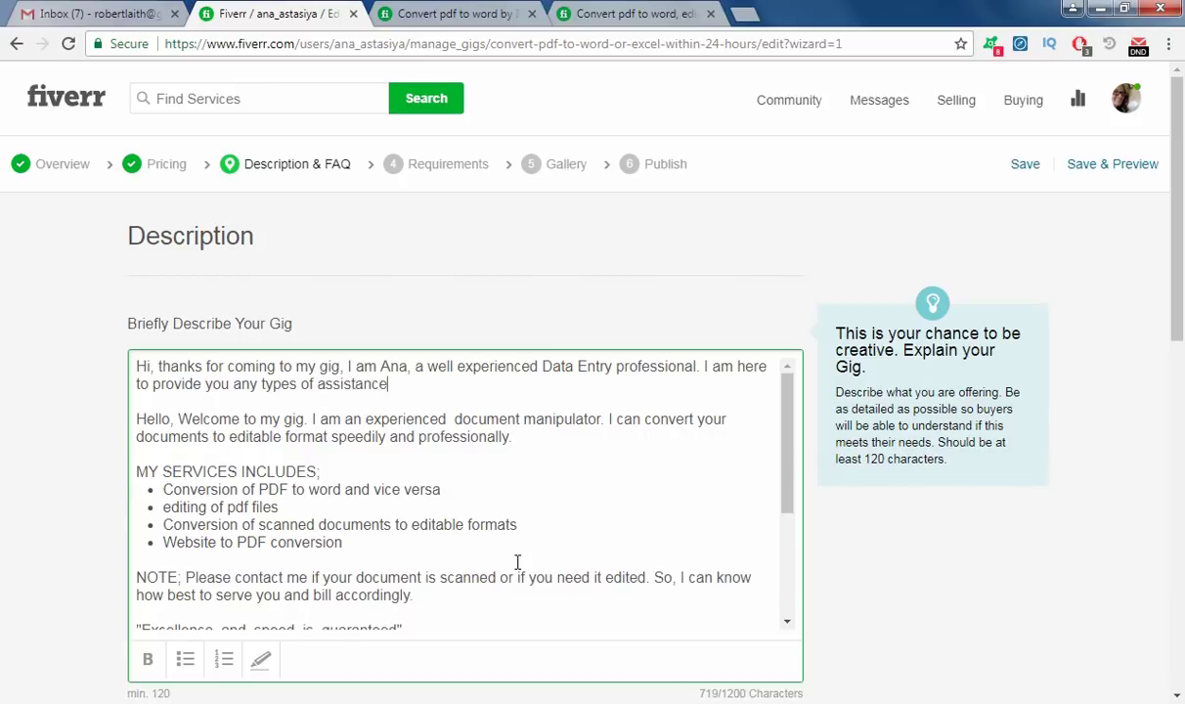
# Continue the sentence by naming the offered help: "with Data Entry, PDF to Word, or PDF to Excel conversion".
pyautogui.write('with Data Ent')
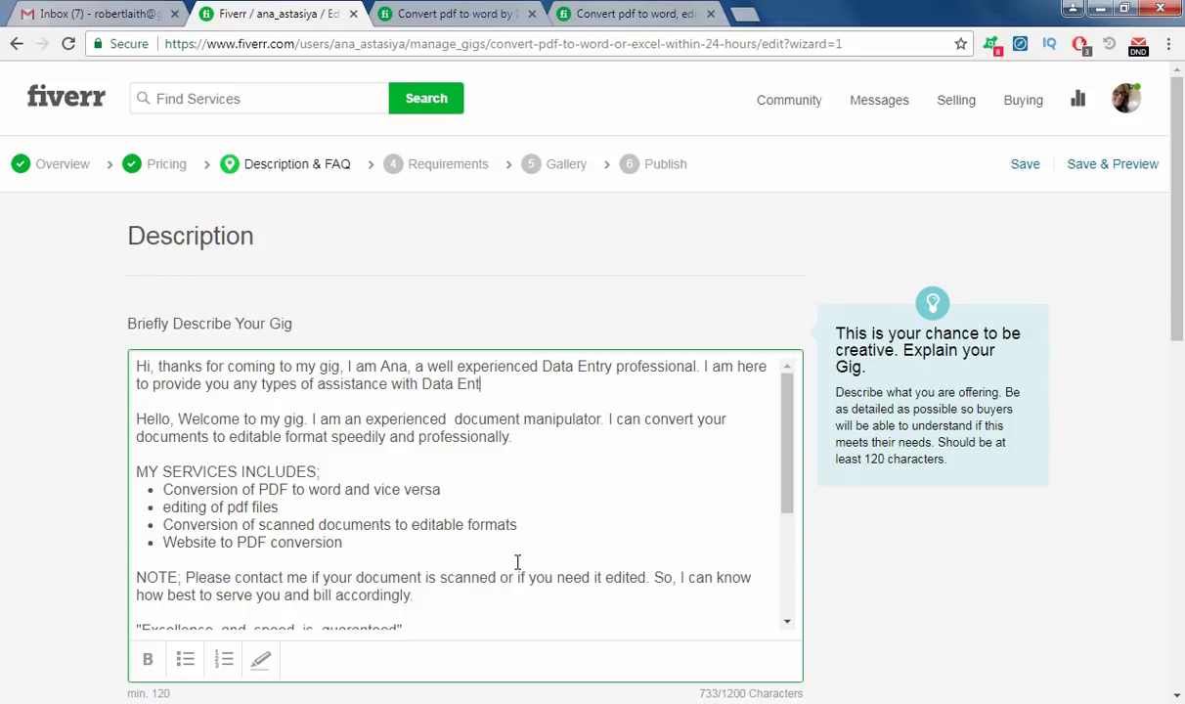
pyautogui.write('ry, FileO')
pyautogui.press('BackSpace')
pyautogui.write('Pd')
pyautogui.press('BackSpace')
pyautogui.write('DF to Wrok')
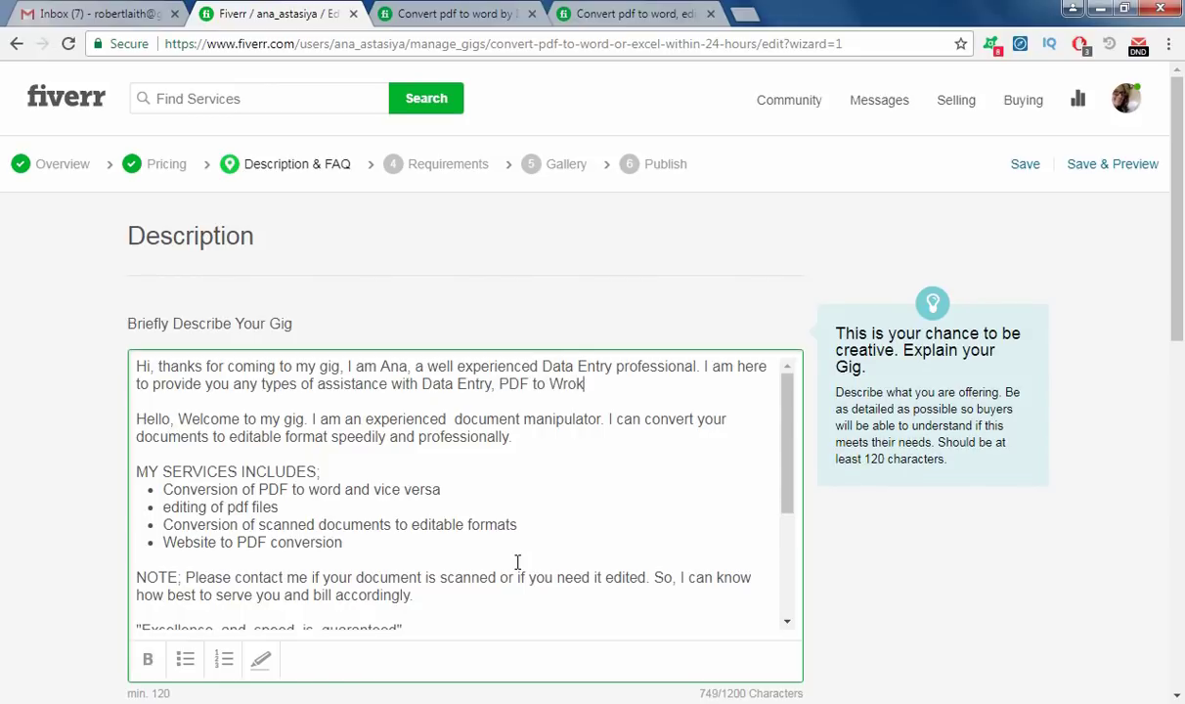
pyautogui.write(', or PDF to Excel ')
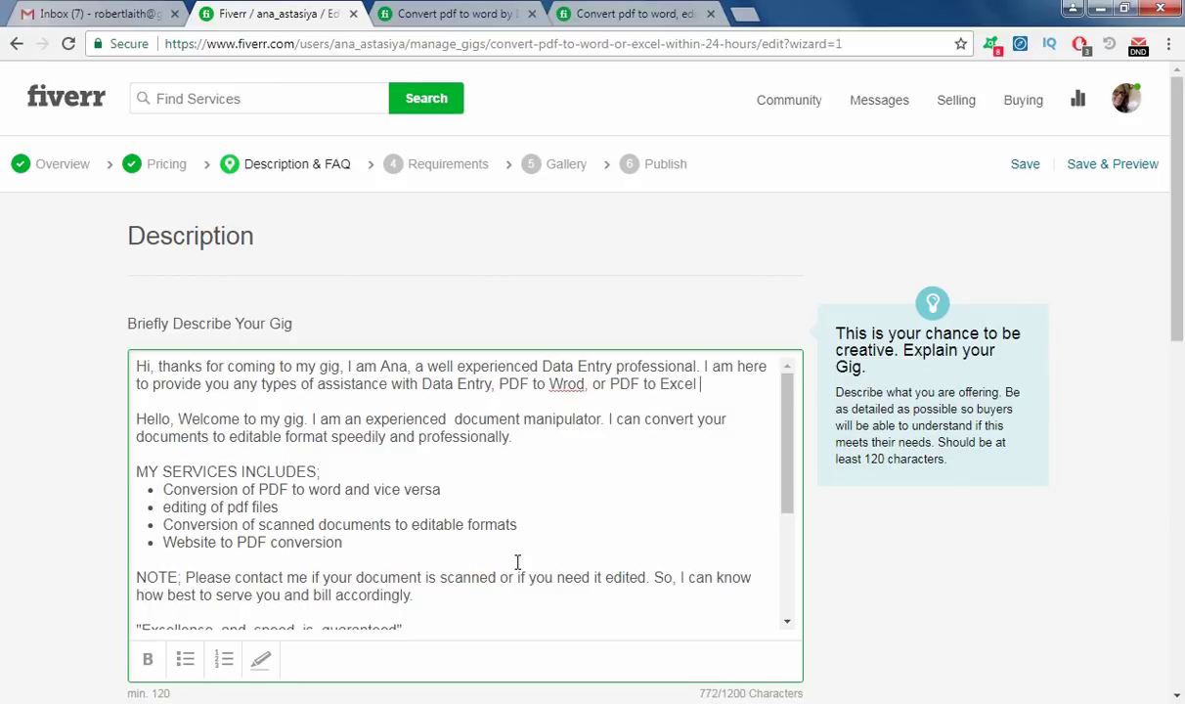
pyautogui.write('conversio')
pyautogui.press('BackSpace')
pyautogui.press('BackSpace')
pyautogui.press('BackSpace')
pyautogui.write('sion')
# Correct the misspelled word after the first "PDF to" in the opening paragraph to "Word".
pyautogui.doubleClick(567, 383)
pyautogui.write('wo')
pyautogui.press('BackSpace')
pyautogui.press('BackSpace')
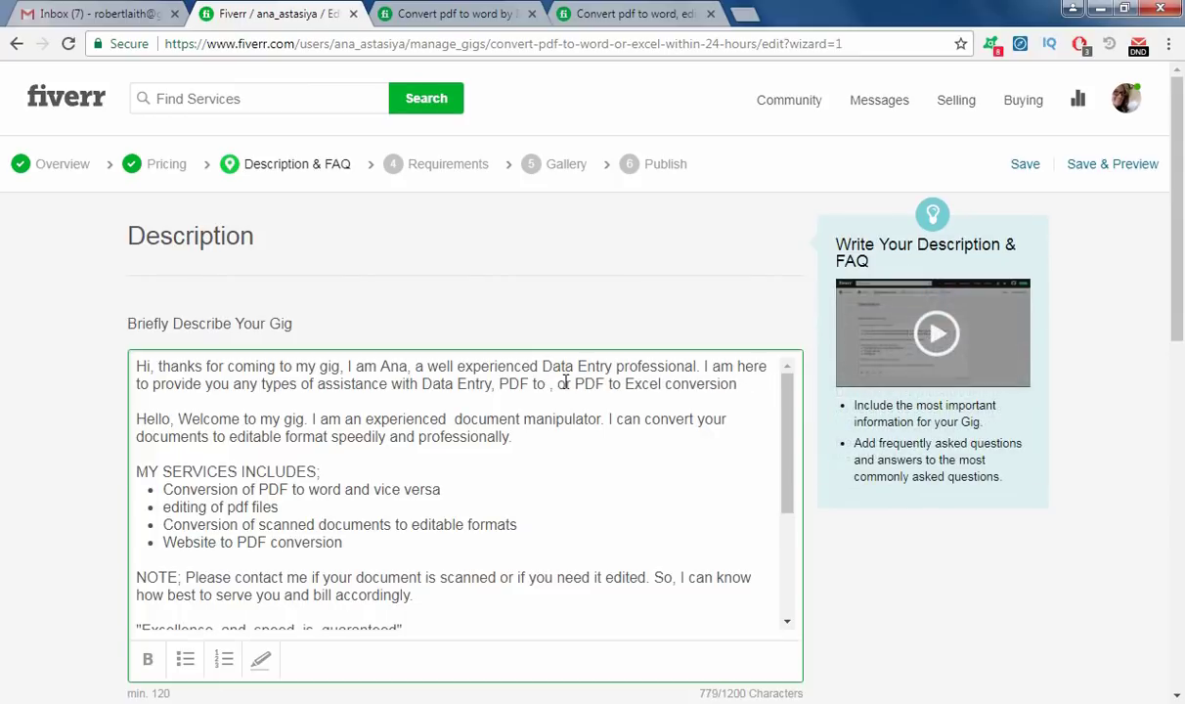
pyautogui.write('Word')
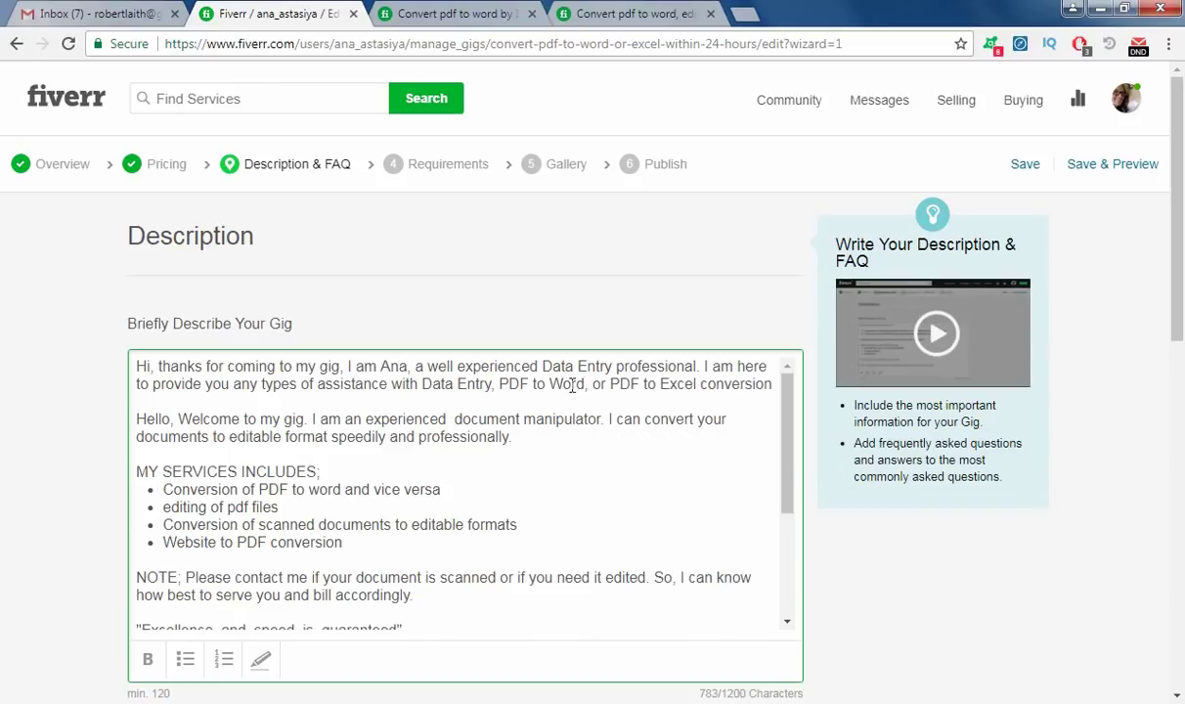
# Finish the opening paragraph's service list after "conversion" with ", Typing and formatting.".
pyautogui.click(768, 387)
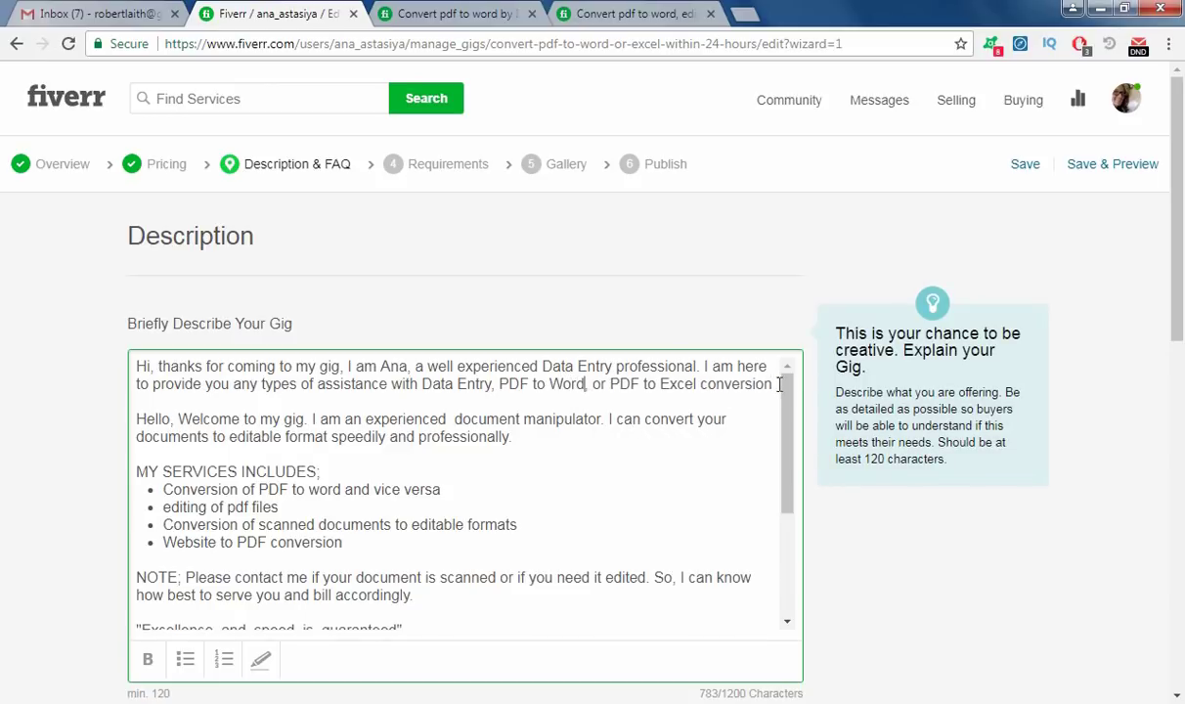
pyautogui.write('o')
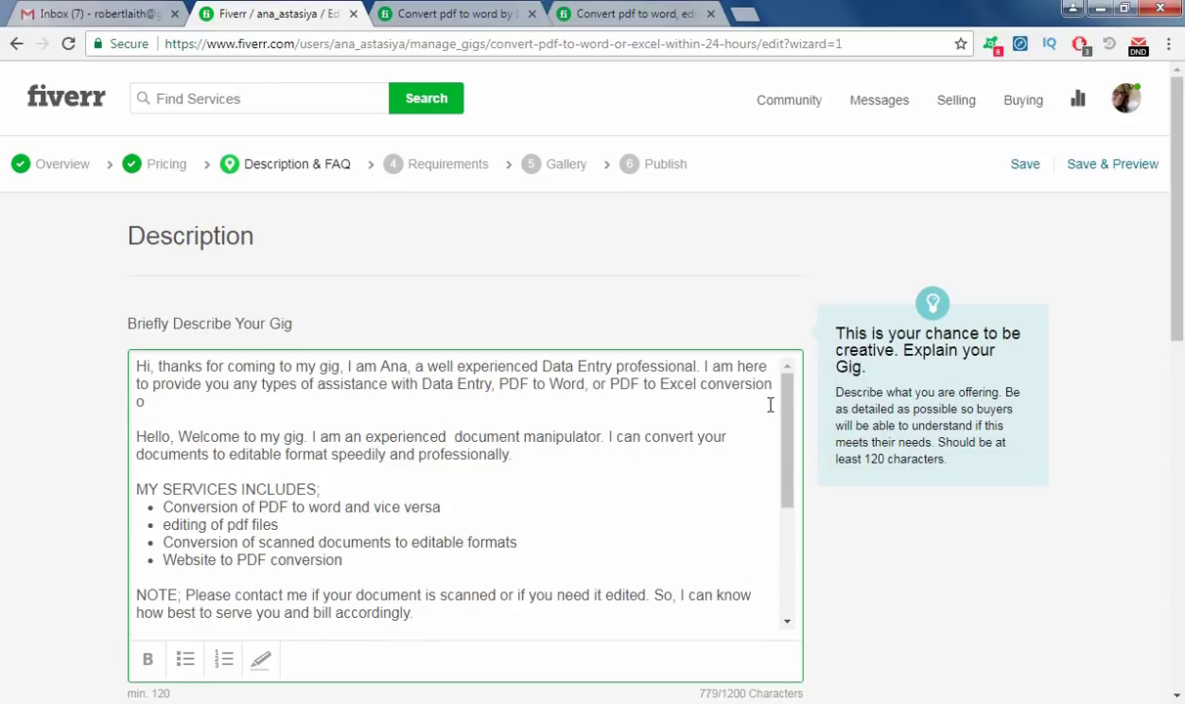
pyautogui.press('BackSpace')
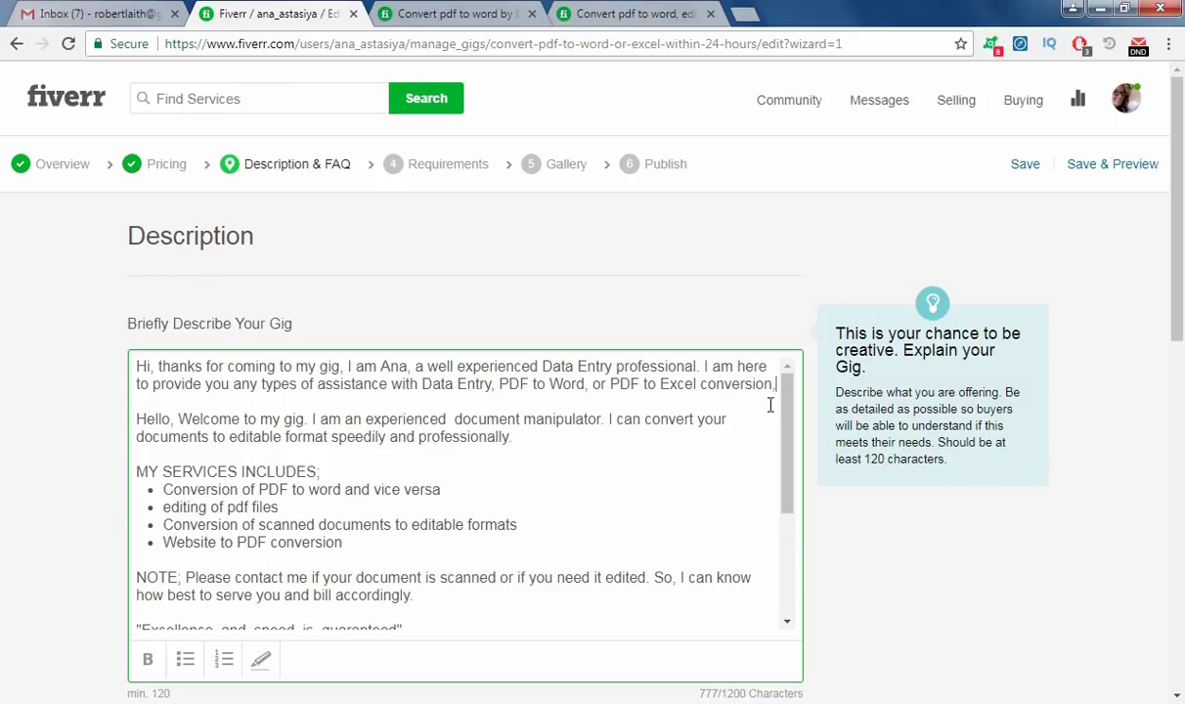
pyautogui.write(', Typing and forma')
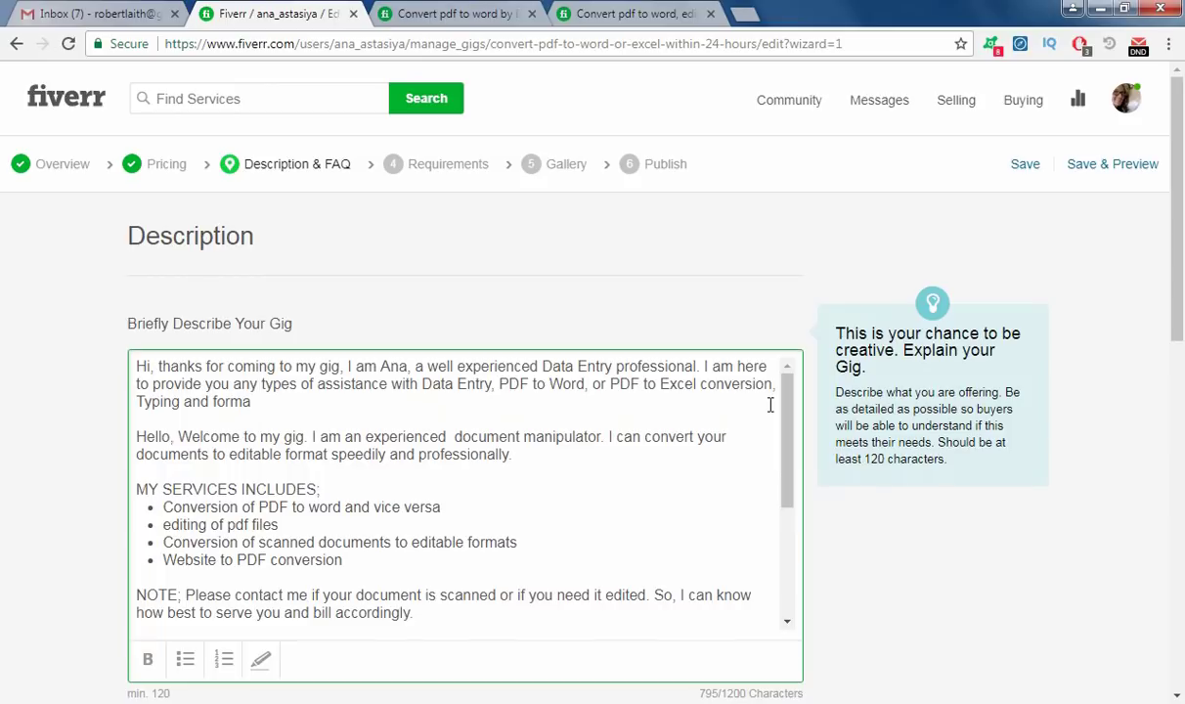
pyautogui.write('tting.')
# Review the service keywords in the opening paragraph and the pasted text below it, dismissing the Windows color scheme prompt.
pyautogui.moveTo(543, 367); pyautogui.dragTo(658, 370)
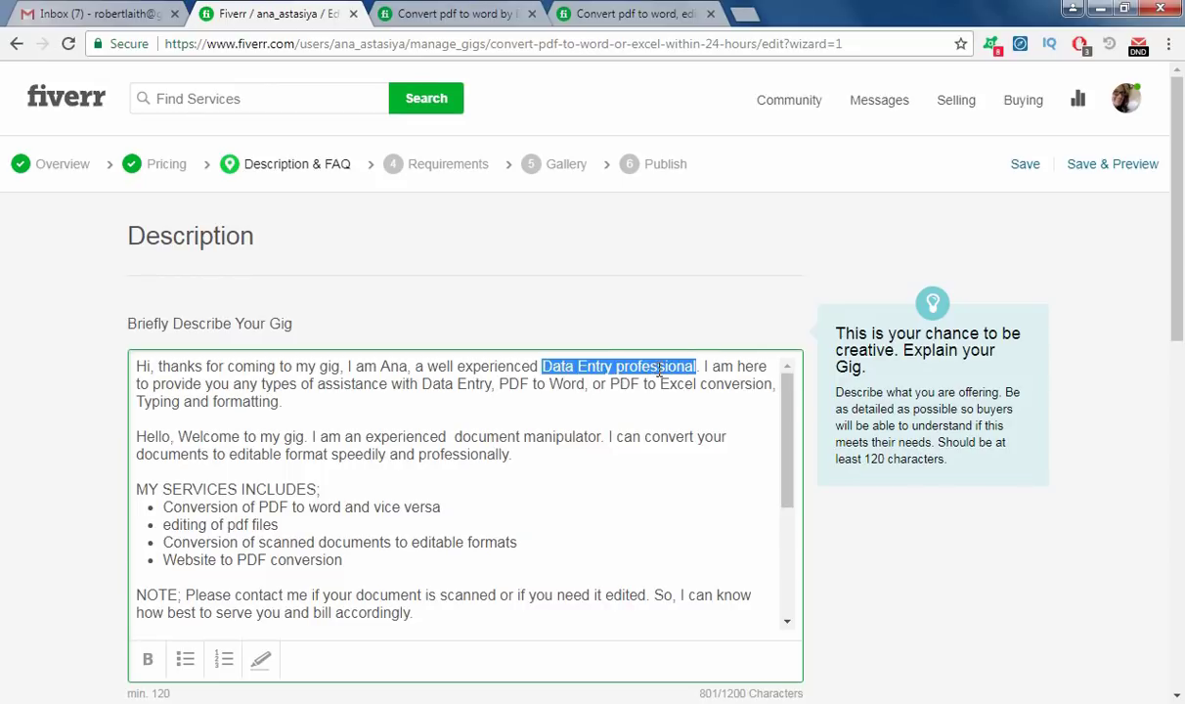
pyautogui.moveTo(422, 385); pyautogui.dragTo(479, 384)
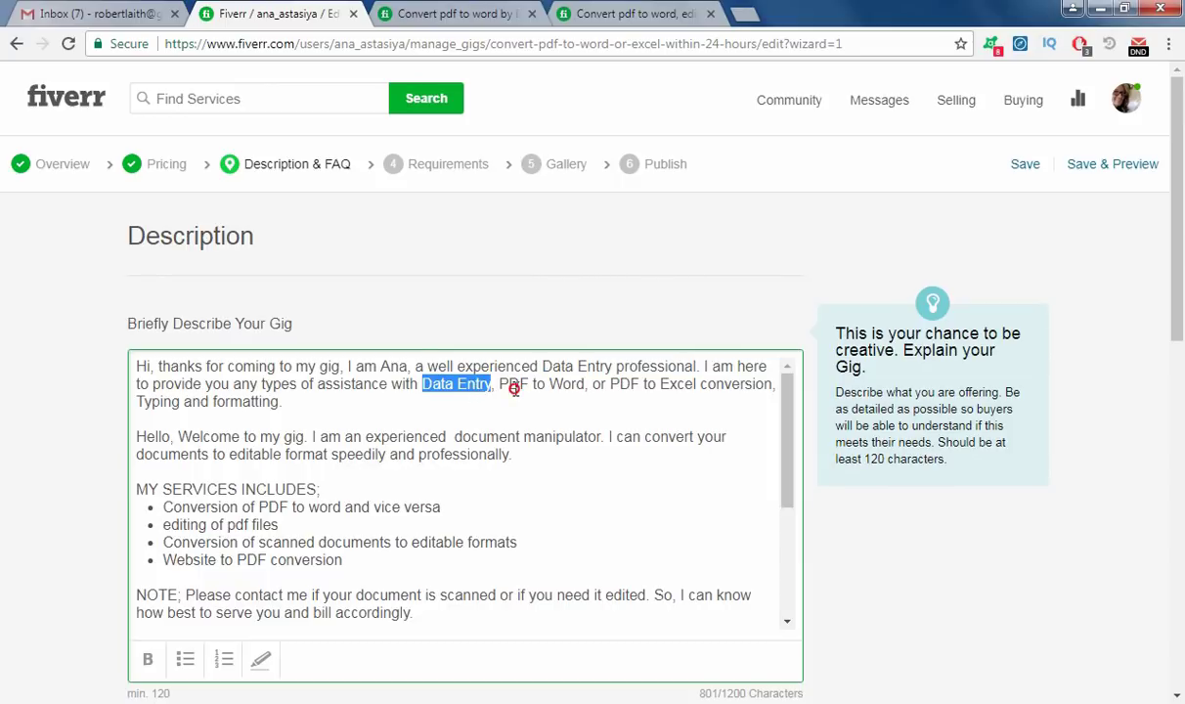
pyautogui.doubleClick(512, 385)
pyautogui.moveTo(512, 385); pyautogui.dragTo(577, 387)
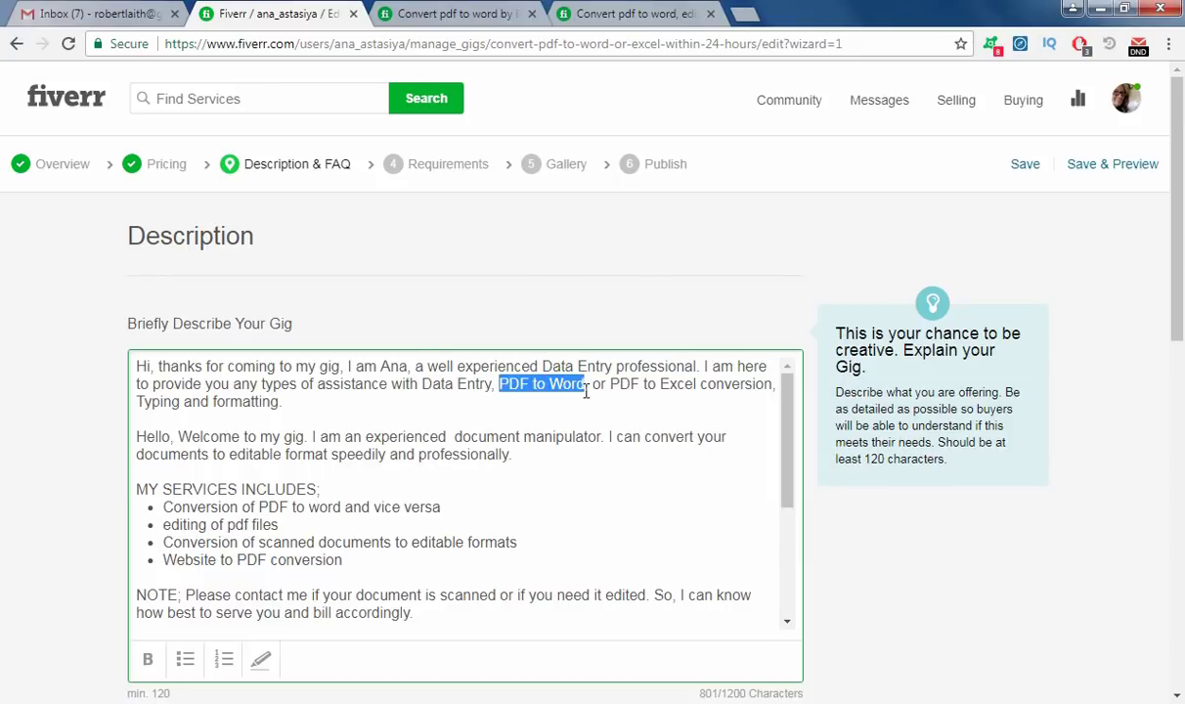
pyautogui.click(607, 384)
pyautogui.moveTo(687, 385); pyautogui.dragTo(696, 383)
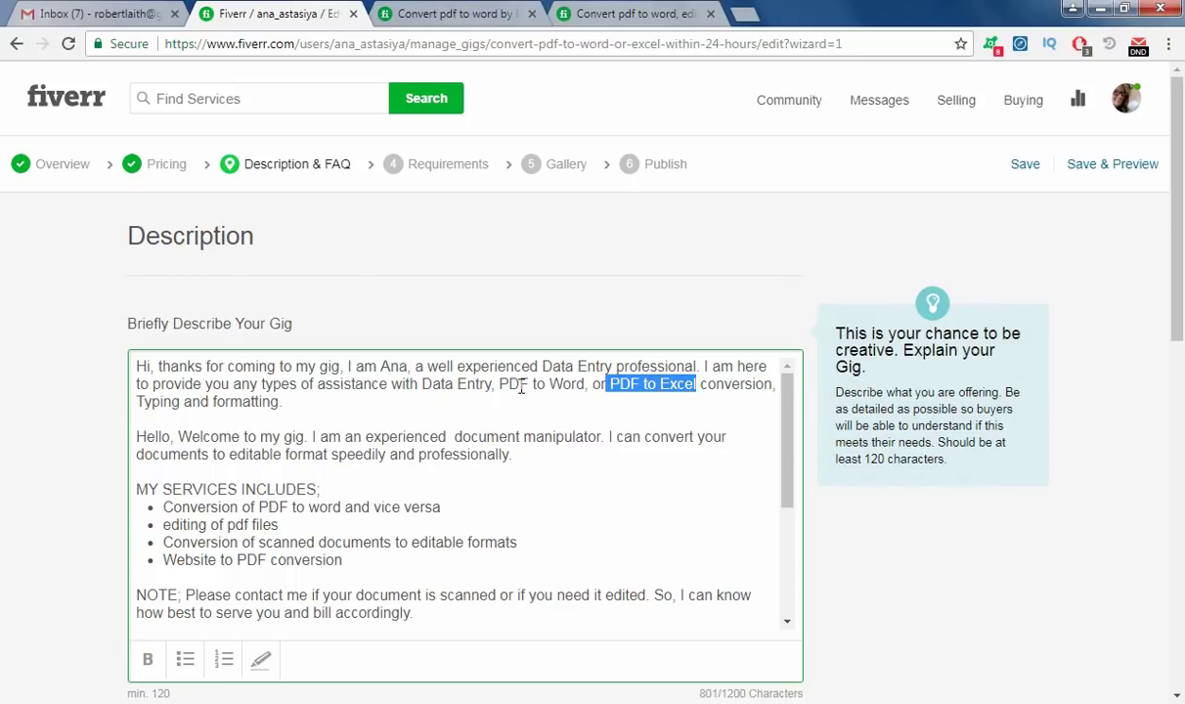
pyautogui.doubleClick(159, 395)
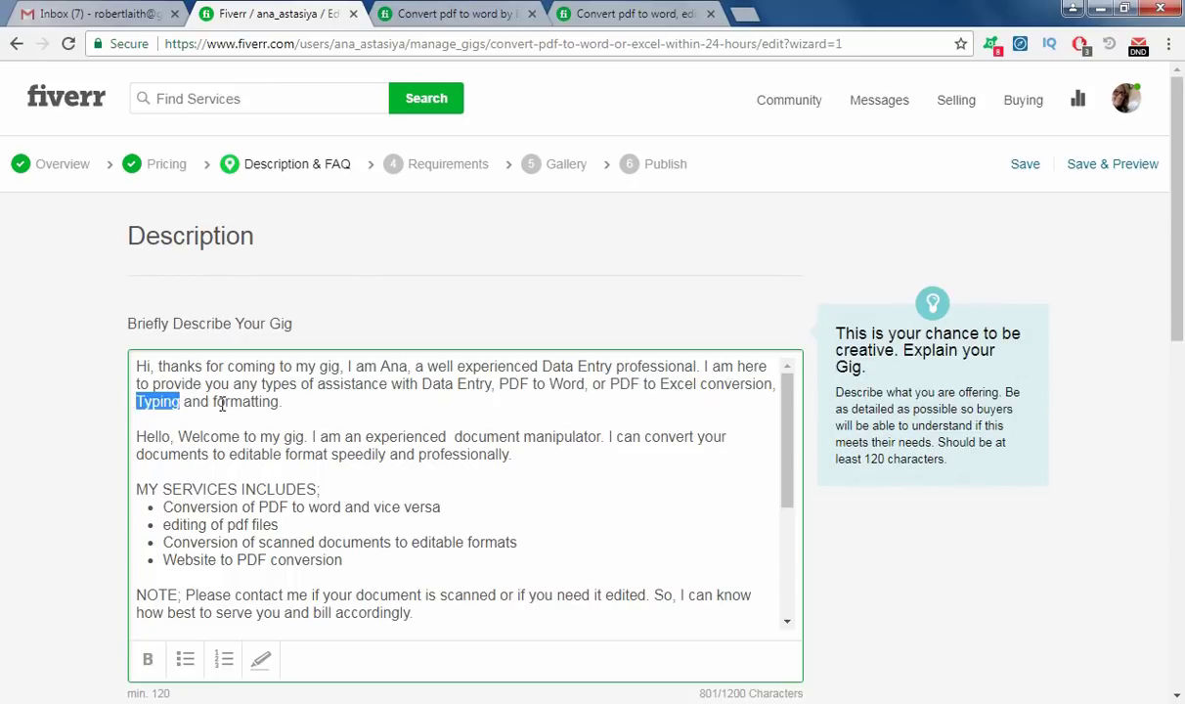
pyautogui.doubleClick(244, 400)
pyautogui.click(313, 411)
pyautogui.moveTo(313, 411); pyautogui.dragTo(158, 366)
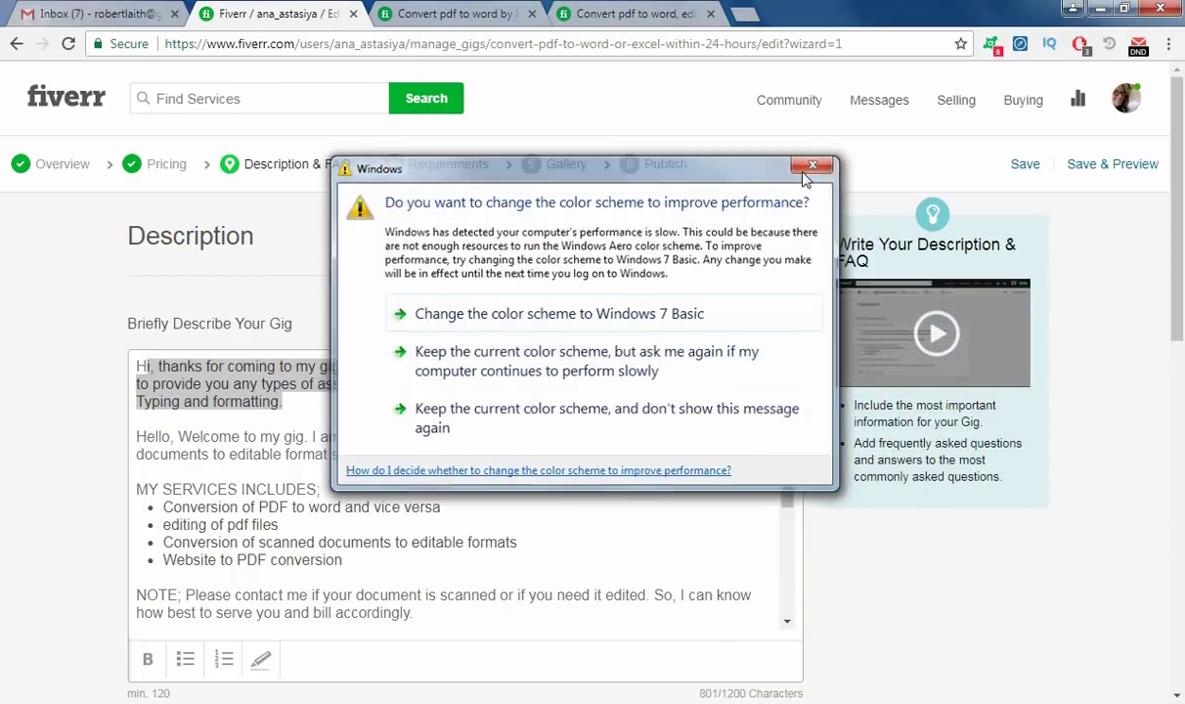
pyautogui.click(814, 163)
pyautogui.click(256, 420)
pyautogui.moveTo(298, 402); pyautogui.dragTo(121, 346)
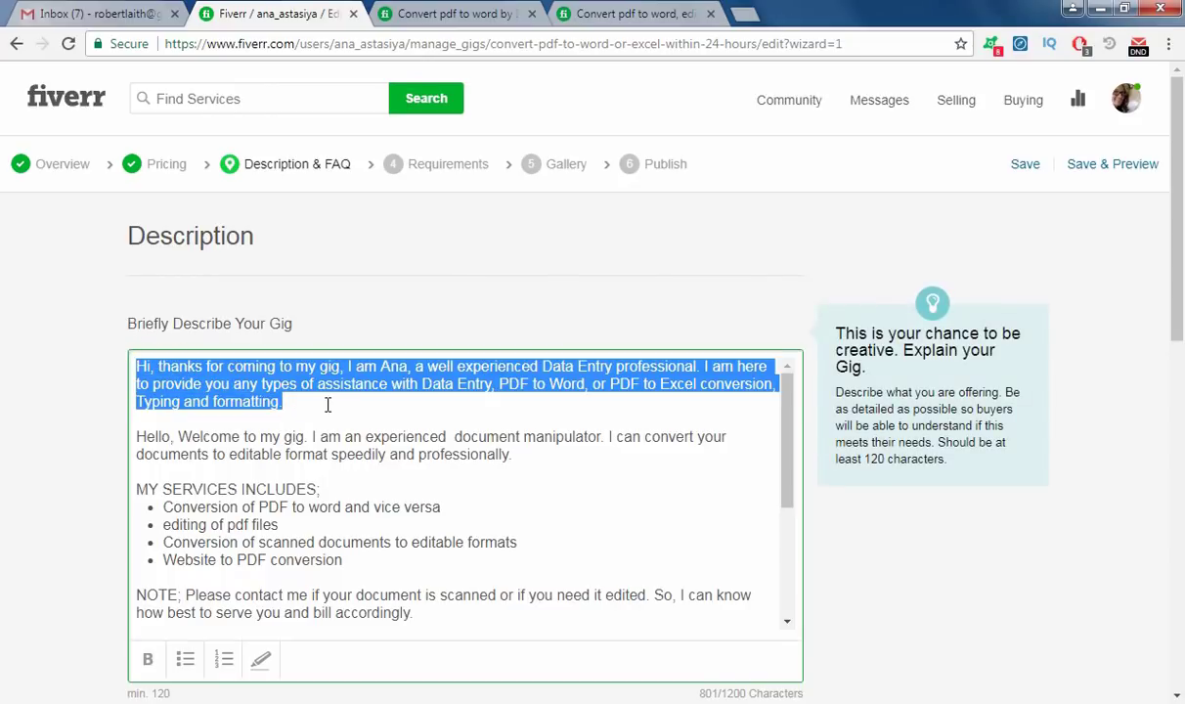
pyautogui.scroll(-1, 303, 464)
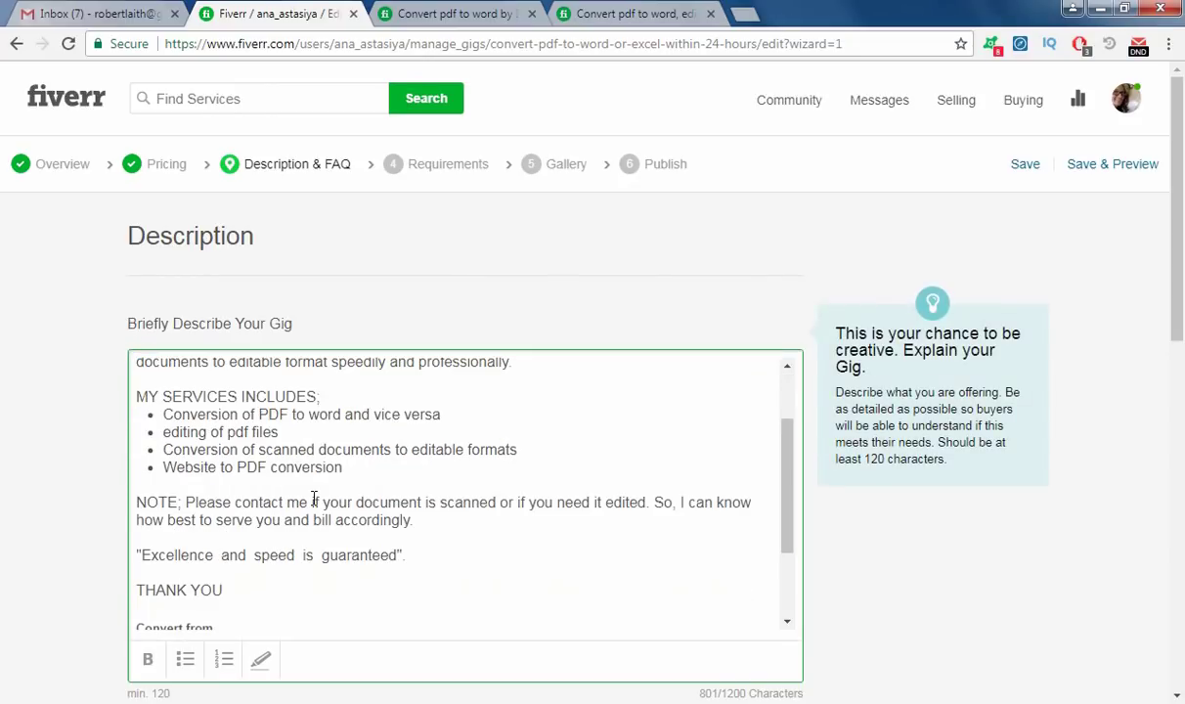
pyautogui.scroll(1, 328, 472)
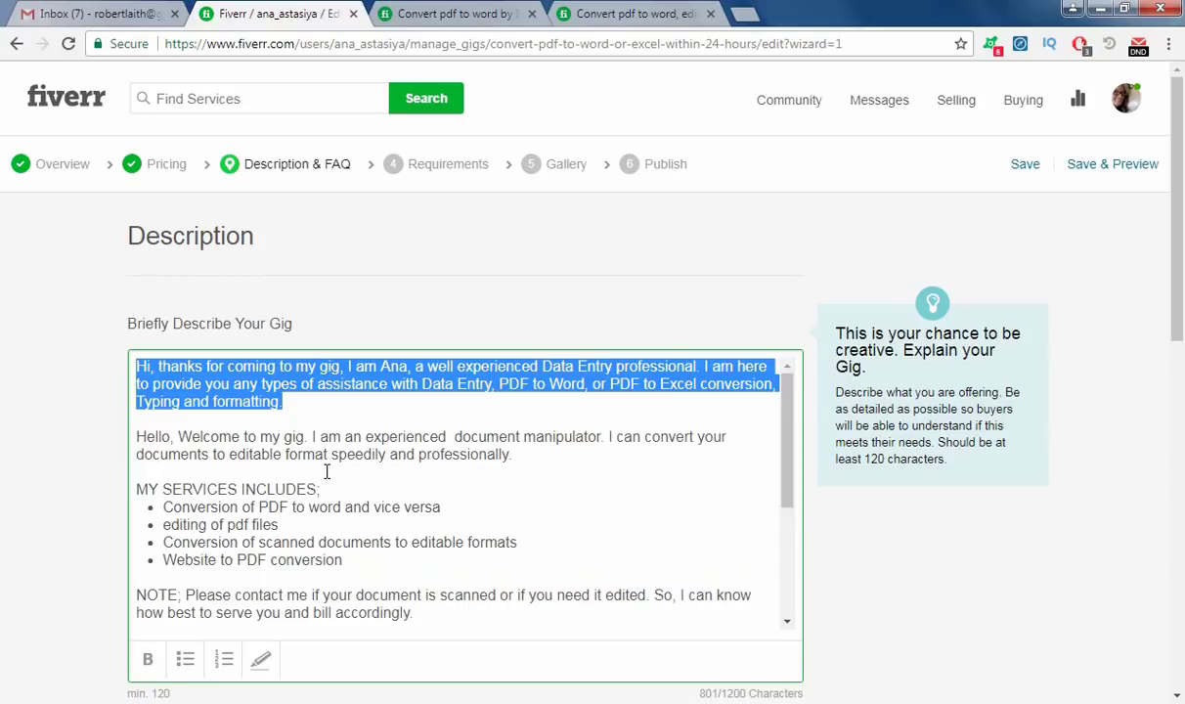
# Add the heading line "The services I provide:" below the opening paragraph and start a new line under it.
pyautogui.click(311, 404)
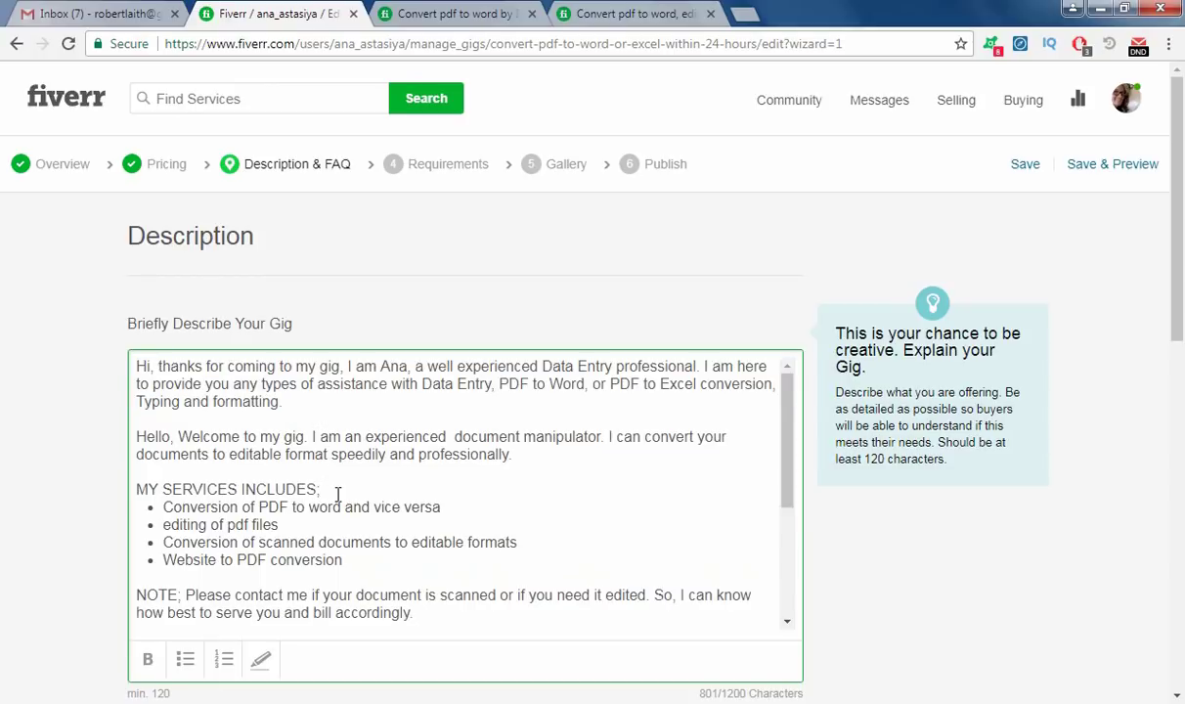
pyautogui.press('Return')
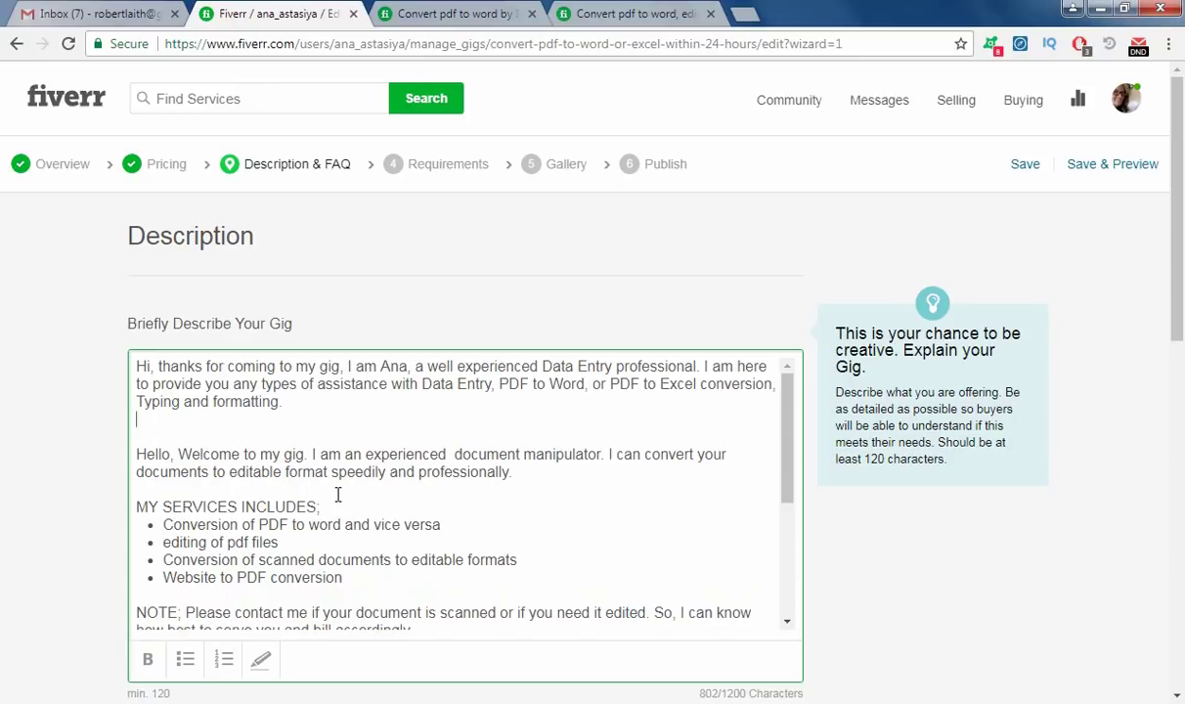
pyautogui.press('Return')
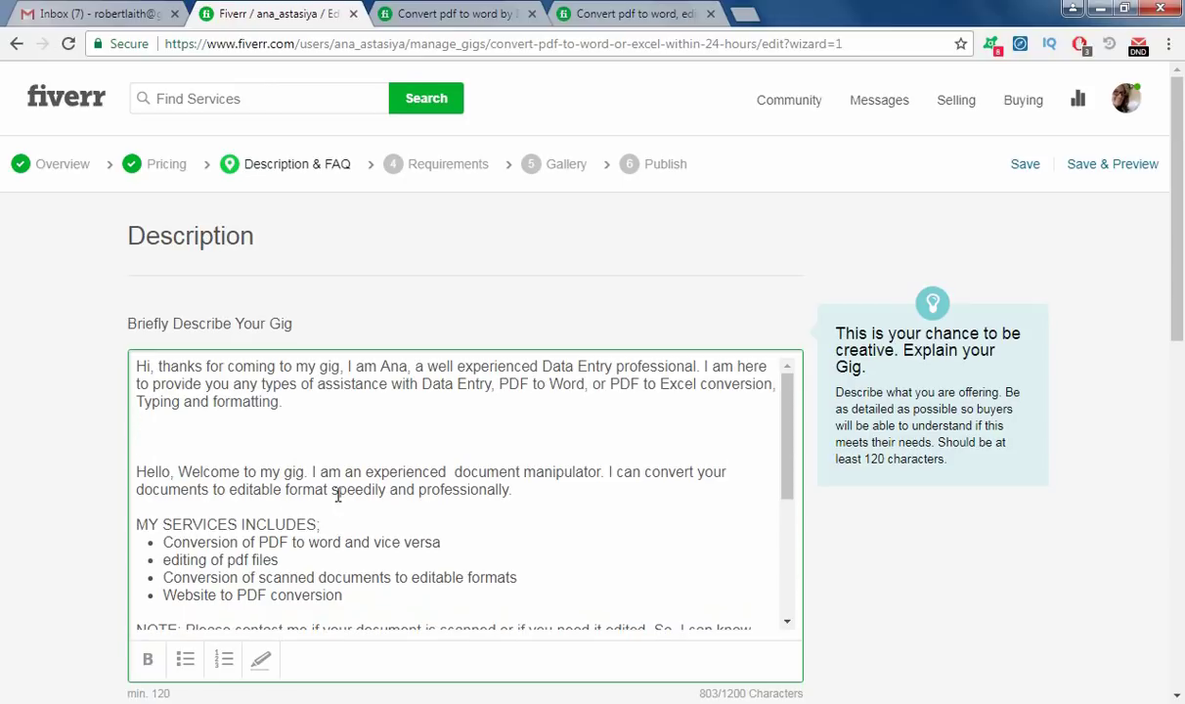
pyautogui.write('My')
pyautogui.press('BackSpace')
pyautogui.press('BackSpace')
pyautogui.write('The services ')
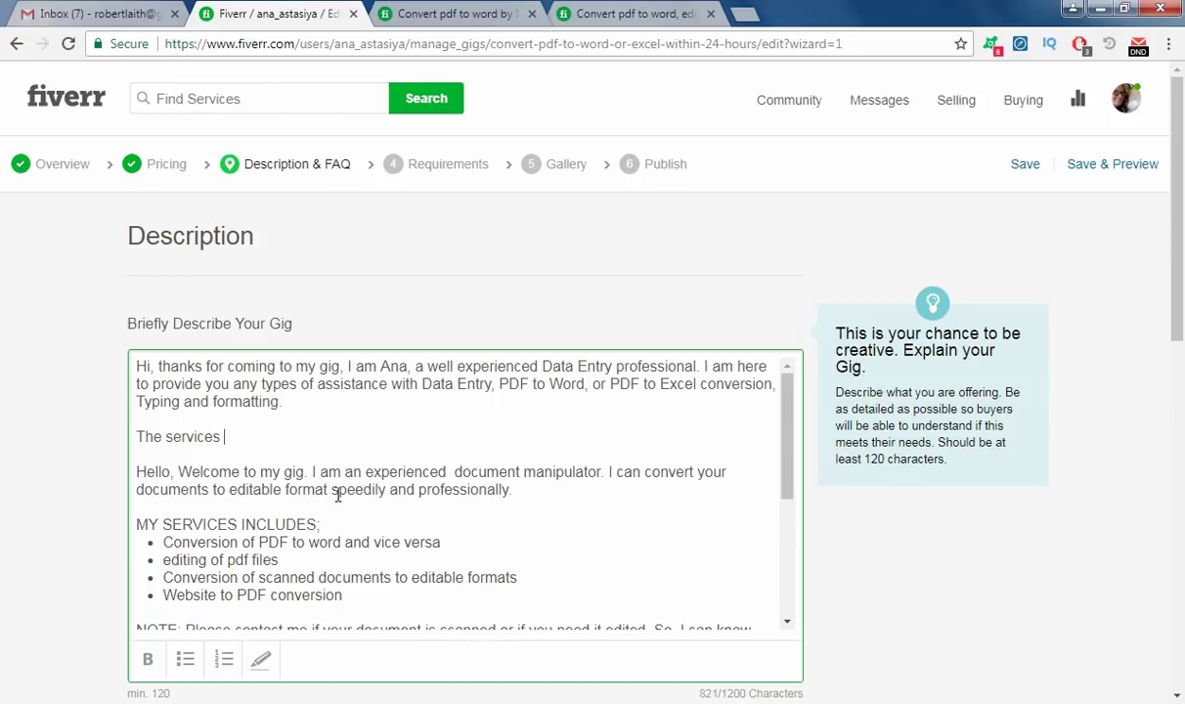
pyautogui.write('I provide')
pyautogui.write('>')
pyautogui.press('Return')
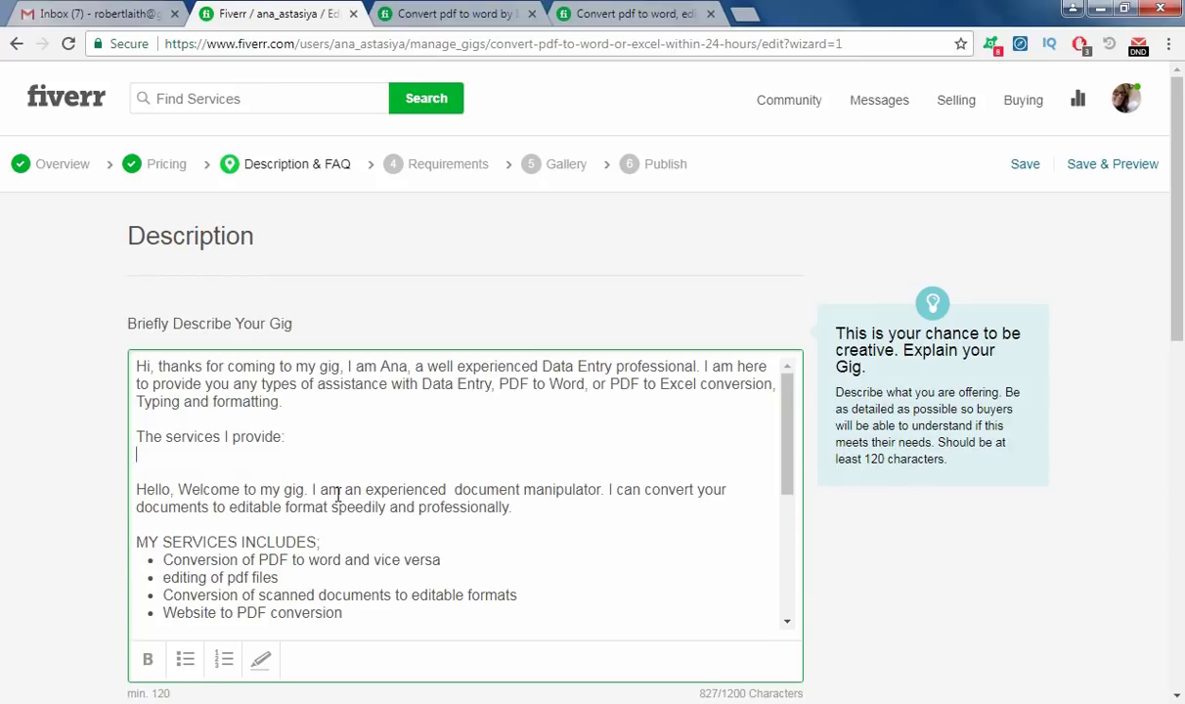
pyautogui.press('Return')
pyautogui.press('Tab')
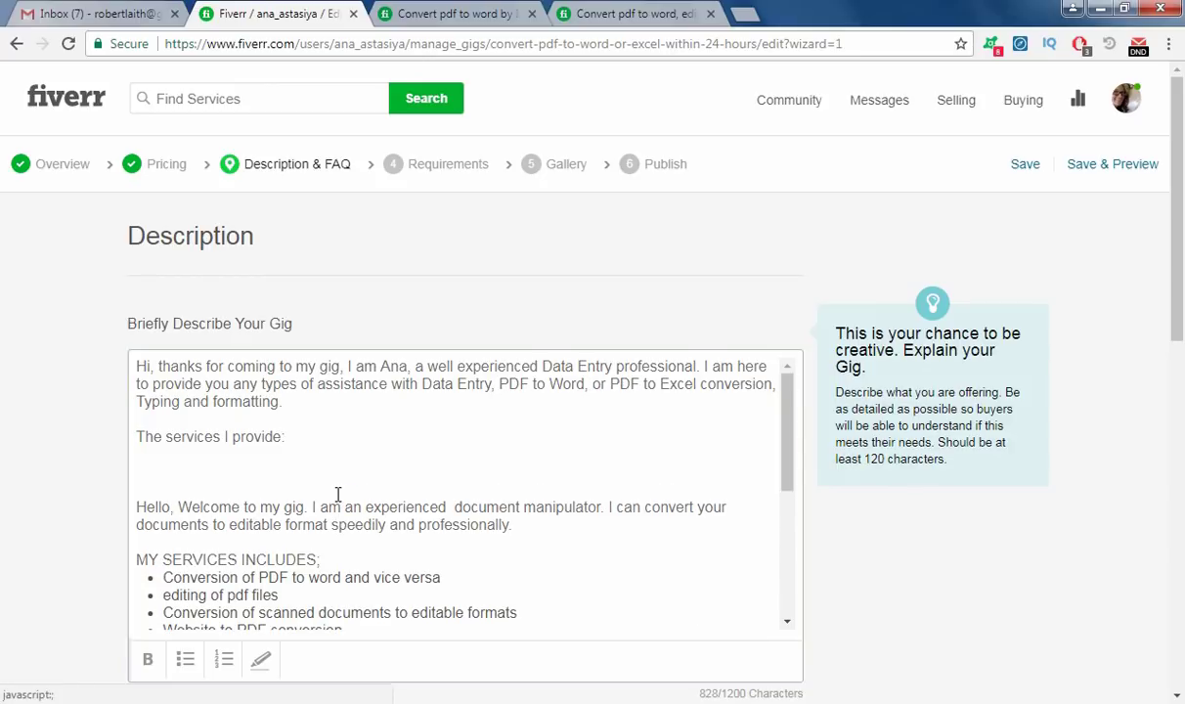
pyautogui.click(205, 464)
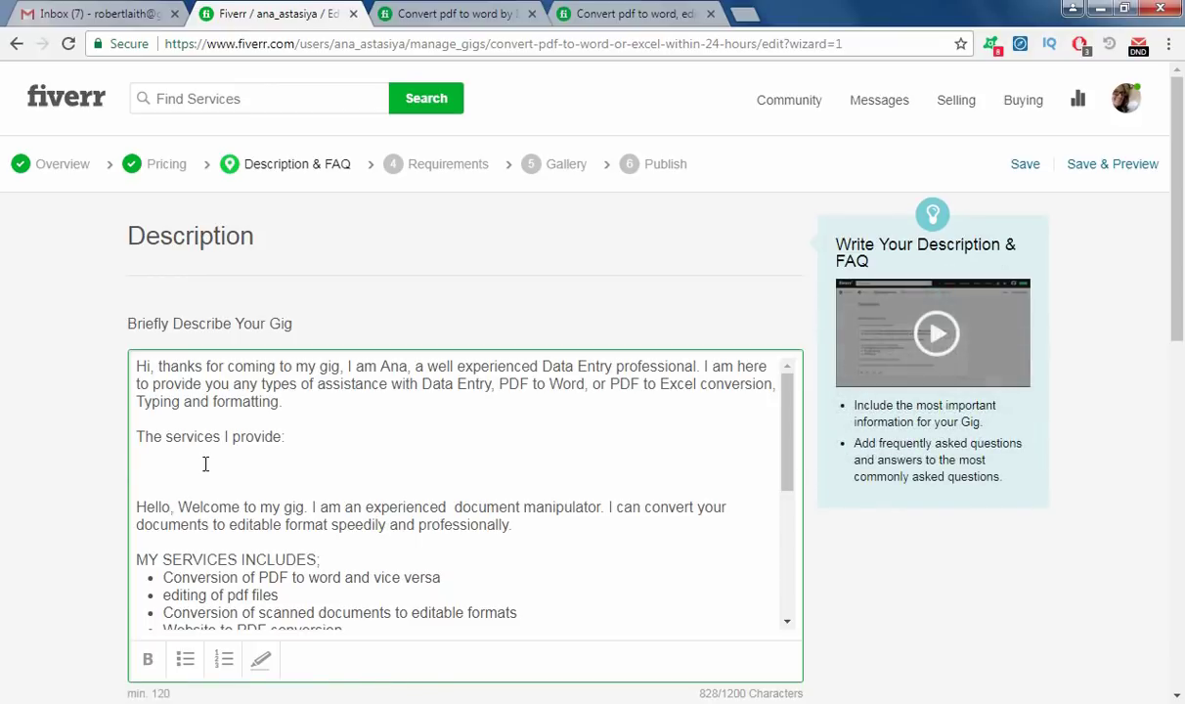
pyautogui.press('BackSpace')
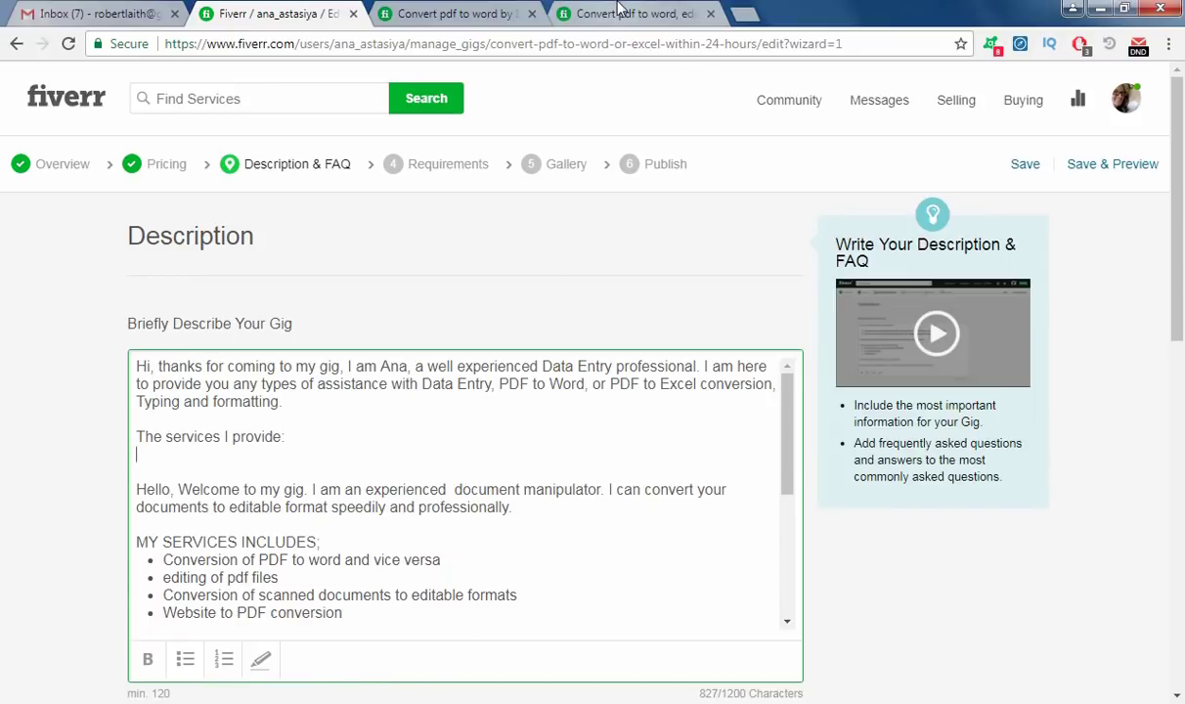
# Copy the check mark from the "Limited time offer" line of the competing gig and paste it under the services heading.
pyautogui.click(587, 9)
pyautogui.click(494, 12)
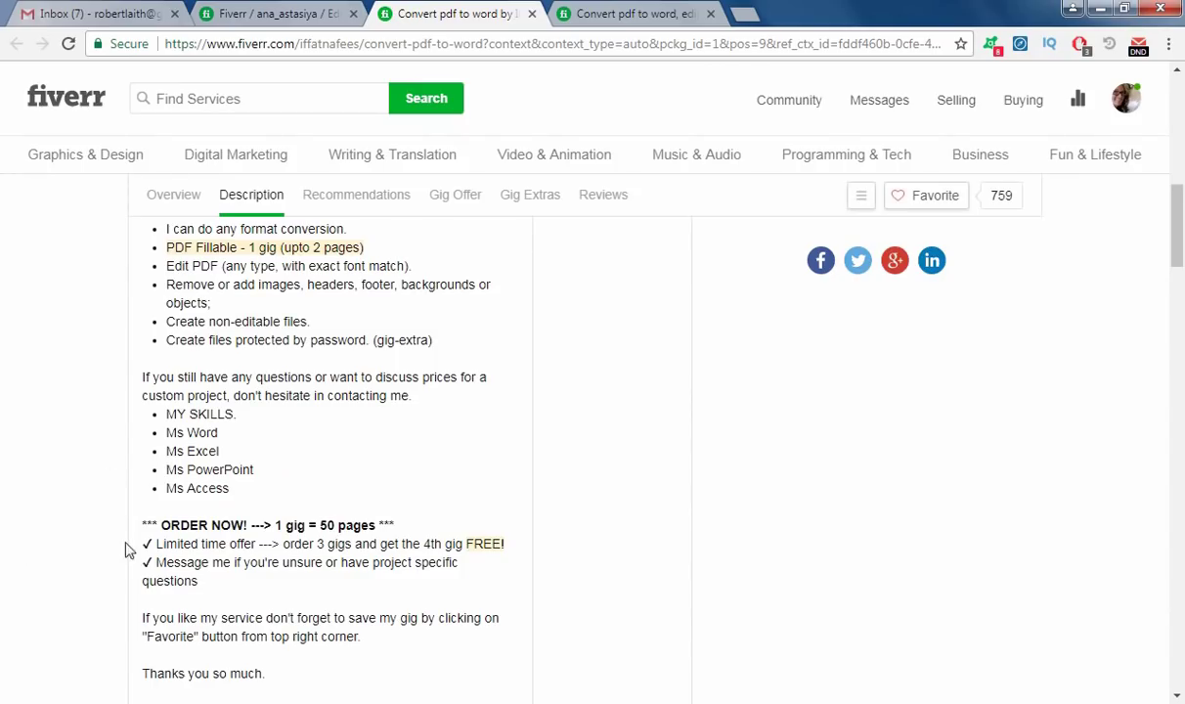
pyautogui.doubleClick(147, 545)
pyautogui.click(303, 12)
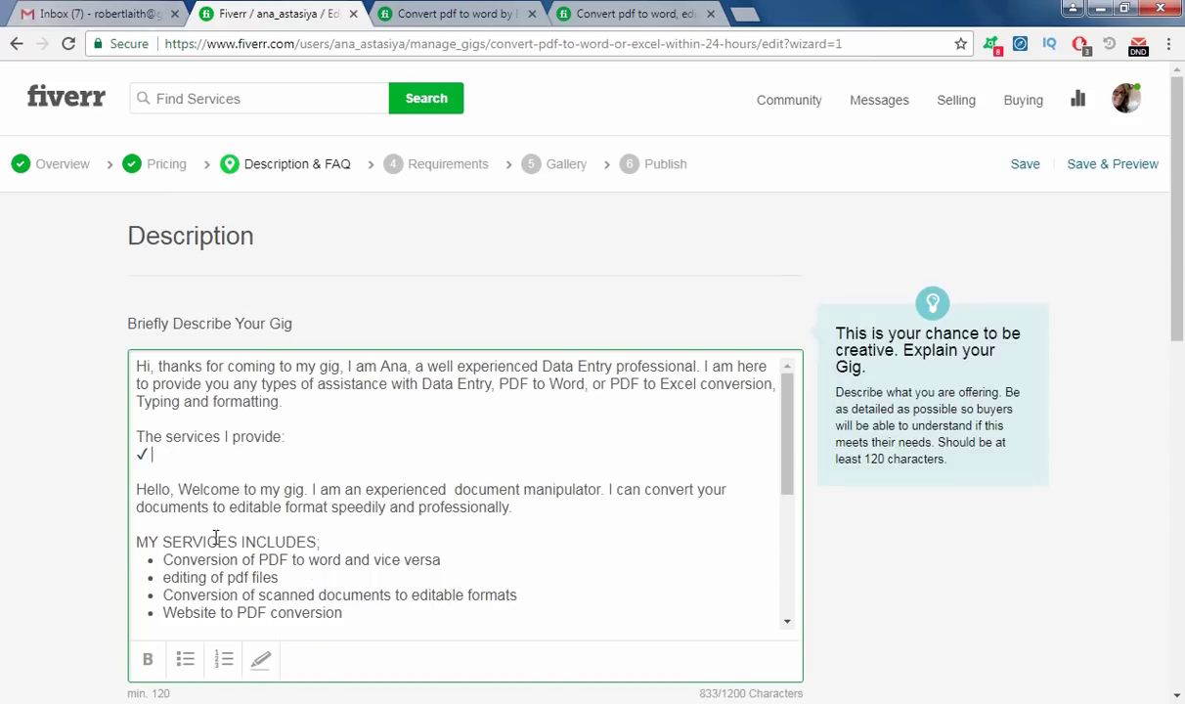
# Paste four more check marks on a new line below the first one.
pyautogui.press('Return')
pyautogui.hotkey('ctrl', 'v')
pyautogui.hotkey('ctrl', 'v')
pyautogui.hotkey('ctrl', 'v')
pyautogui.hotkey('ctrl', 'v')
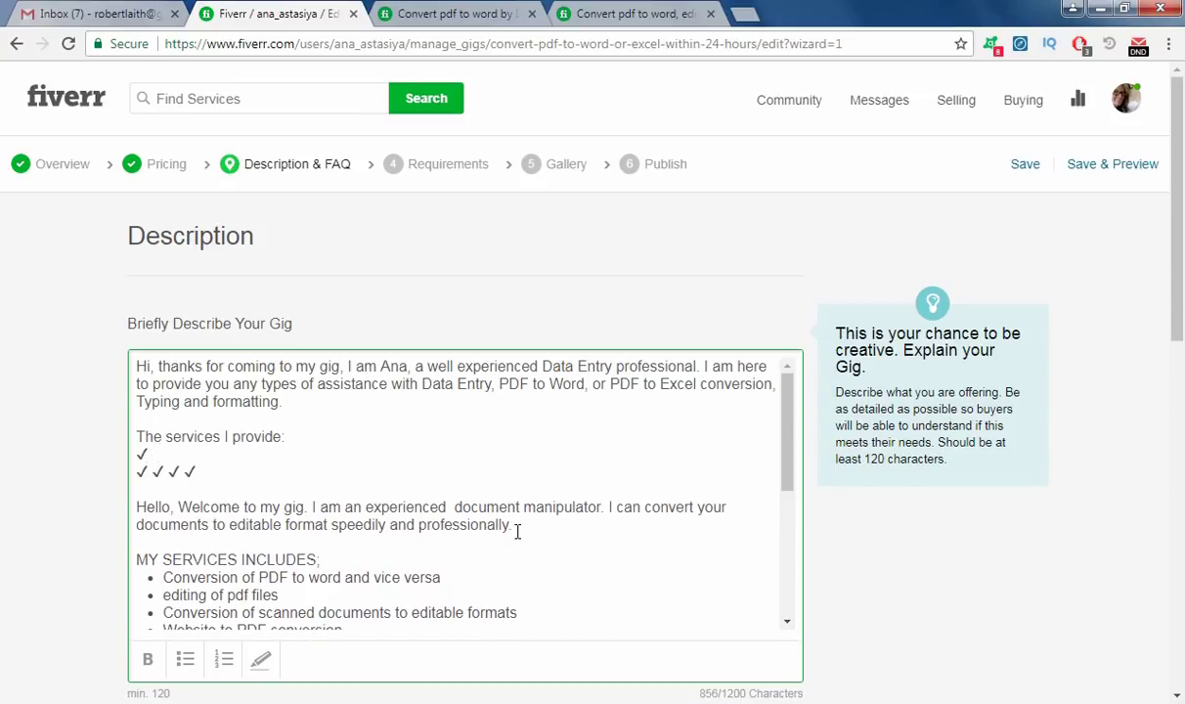
# Write "Typing from Scanned Images" after the first check mark and check the wording of the entry.
pyautogui.write('Any ')
pyautogui.write('Ty')
pyautogui.press('BackSpace')
pyautogui.press('BackSpace')
pyautogui.press('BackSpace')
pyautogui.press('BackSpace')
pyautogui.press('BackSpace')
pyautogui.write('Tyu')
pyautogui.press('BackSpace')
pyautogui.write('ping from S')
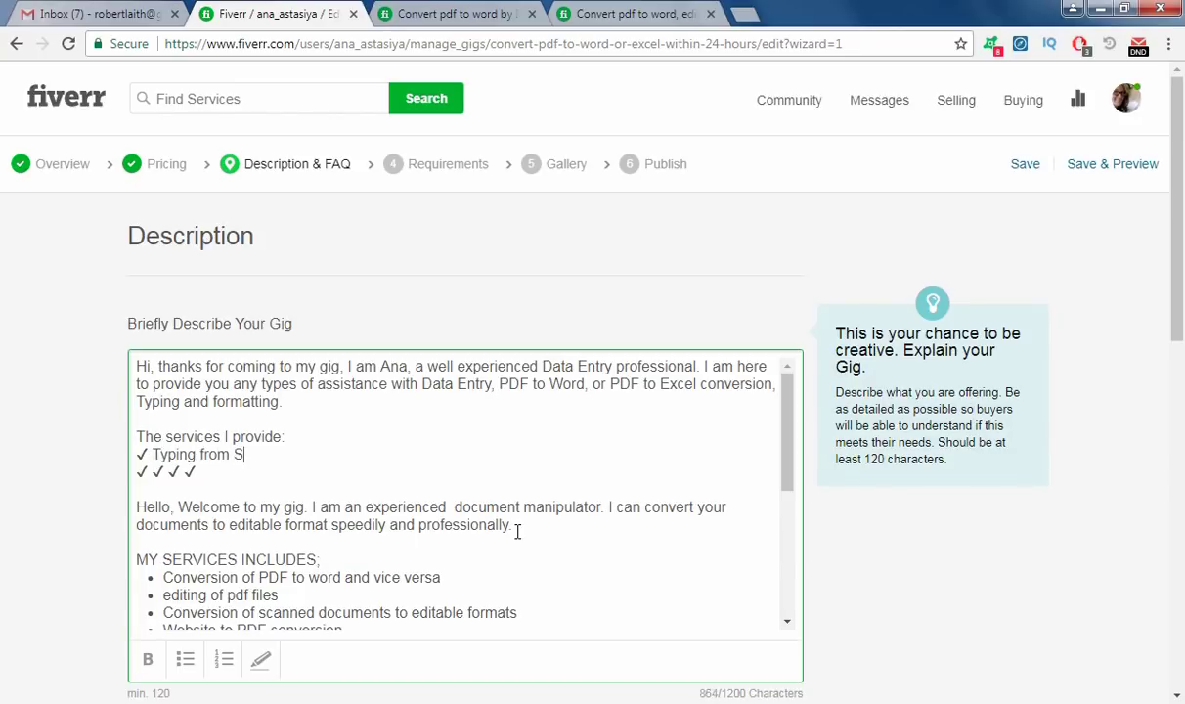
pyautogui.write('canned Images')
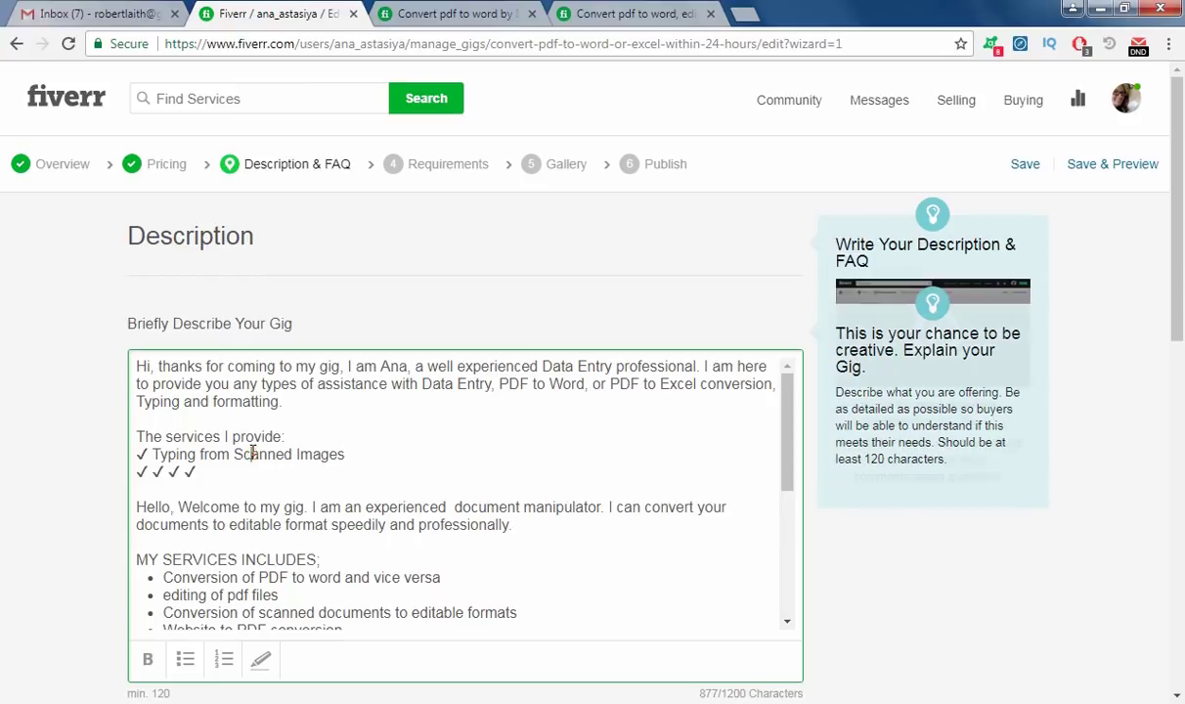
pyautogui.tripleClick(291, 453)
pyautogui.doubleClick(336, 454)
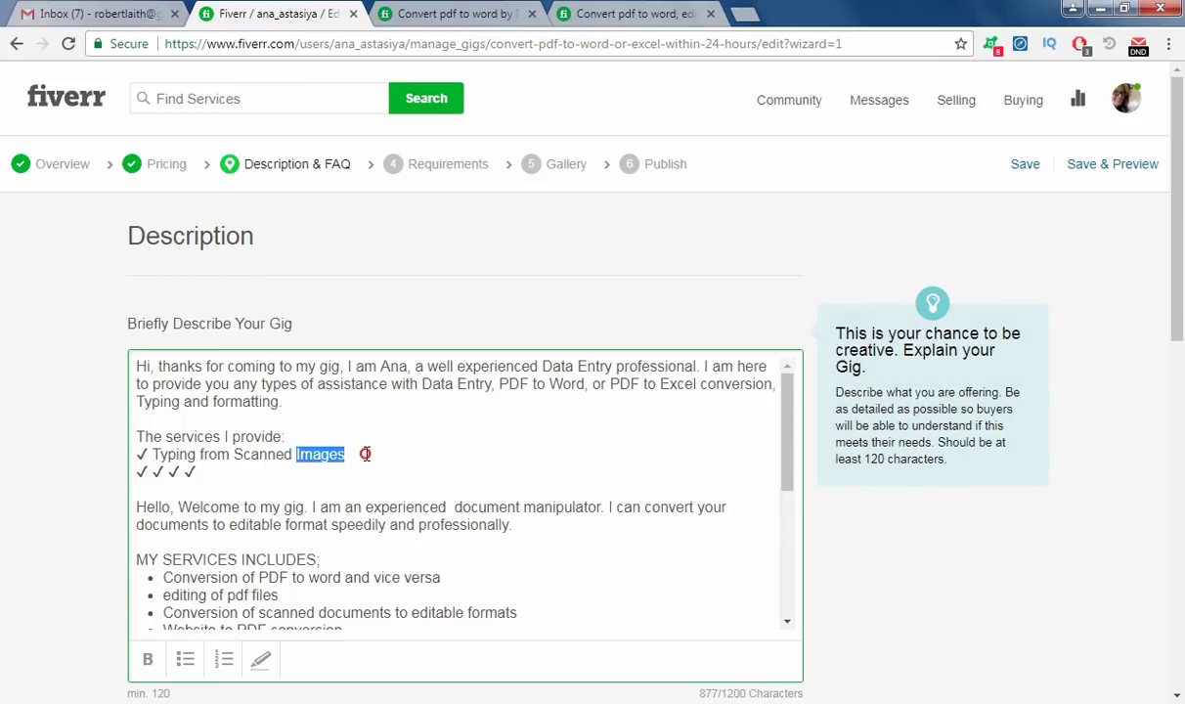
# Complete the first service entry by adding "files to Microsoft Word or Excel" after "Typing from Scanned Images".
pyautogui.click(367, 454)
pyautogui.write('file')
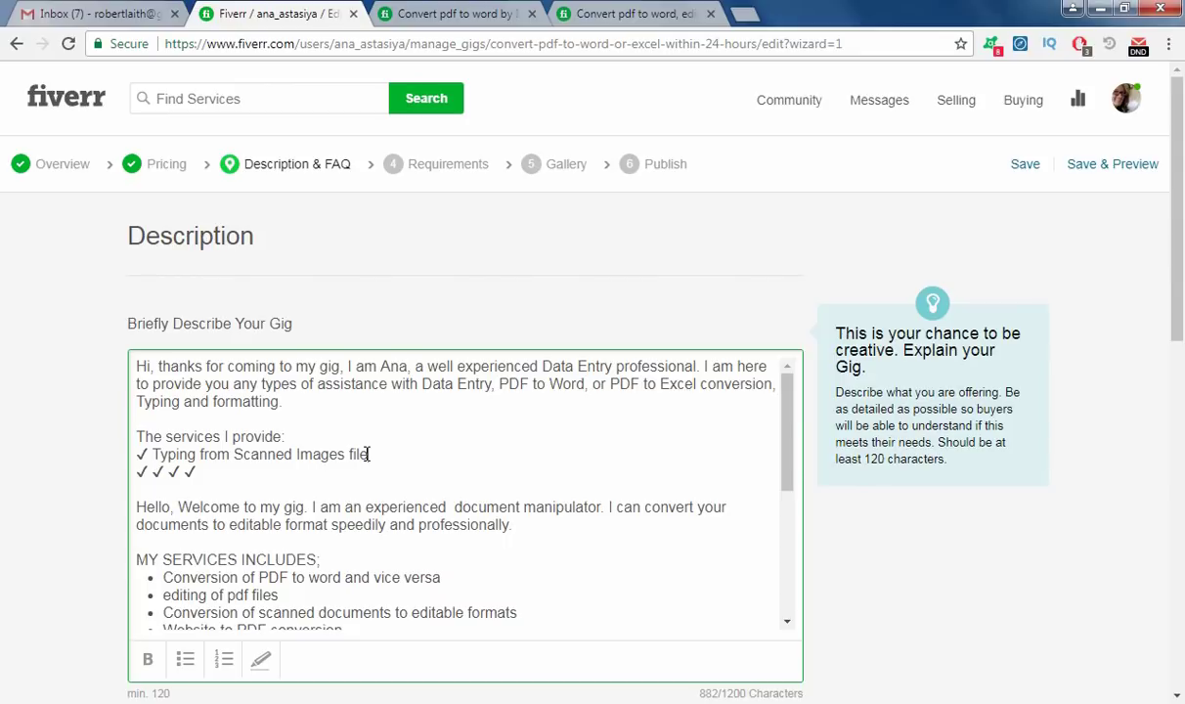
pyautogui.write('s to Microsoft offi')
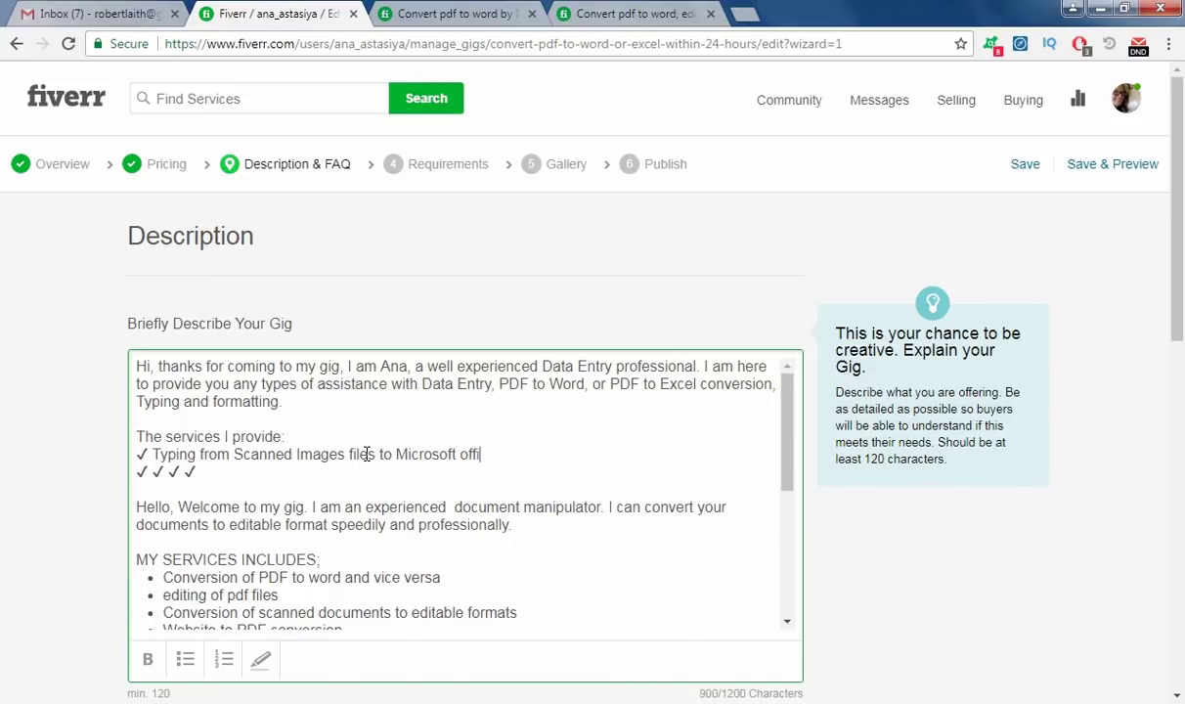
pyautogui.write('ece')
pyautogui.press('BackSpace')
pyautogui.press('BackSpace')
pyautogui.press('BackSpace')
pyautogui.press('BackSpace')
pyautogui.press('BackSpace')
pyautogui.press('BackSpace')
pyautogui.press('BackSpace')
pyautogui.press('BackSpace')
pyautogui.write('Word or Excel')
pyautogui.press('Return')
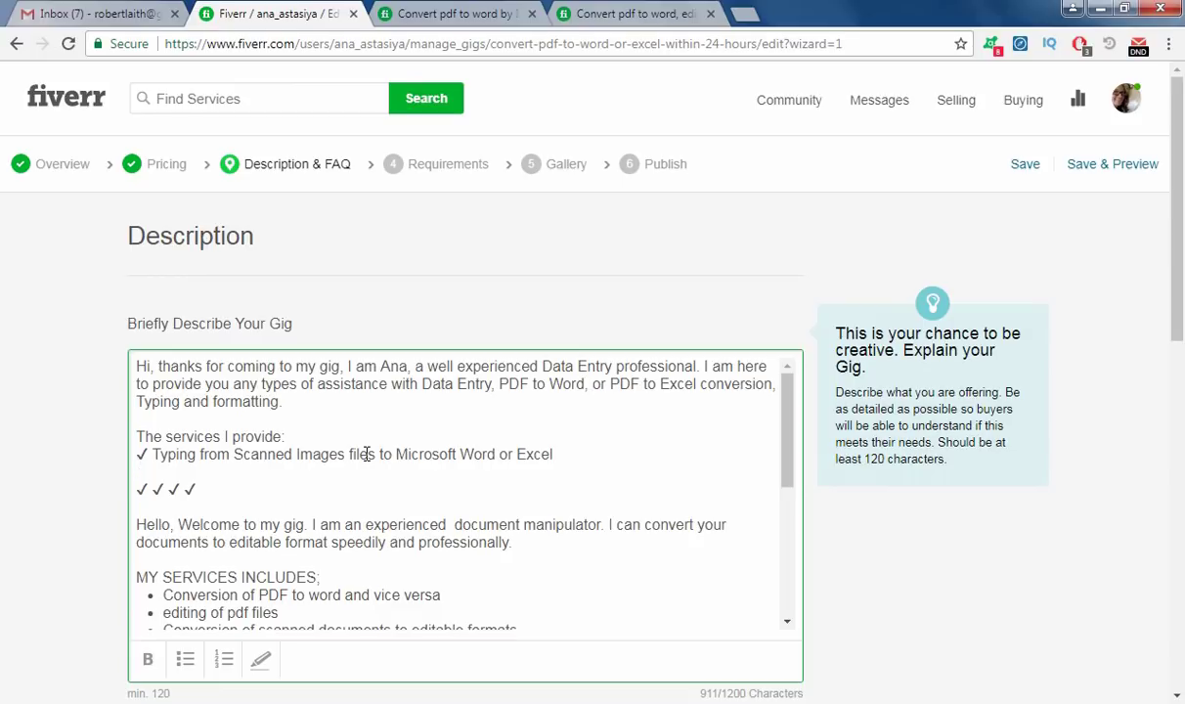
pyautogui.press('BackSpace')
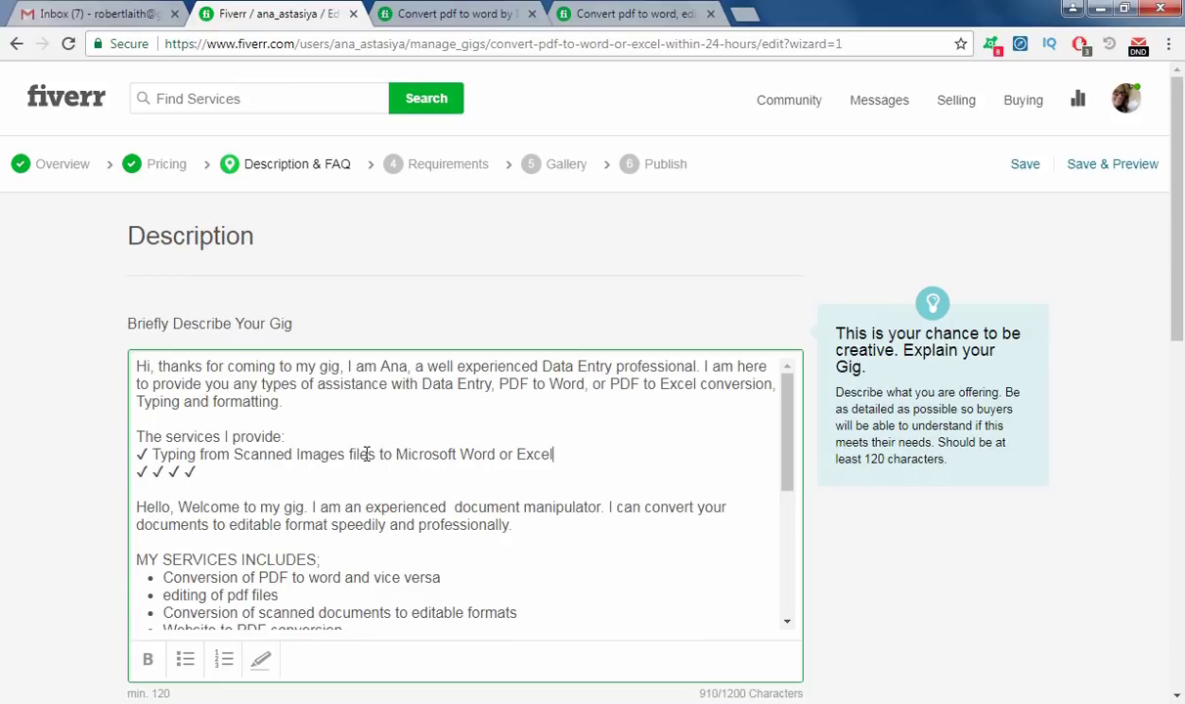
# Put the second check mark on its own line with the entry "Converting PDF or JPG, JPEG, or Still Images to Word or Excel".
pyautogui.click(152, 471)
pyautogui.press('Return')
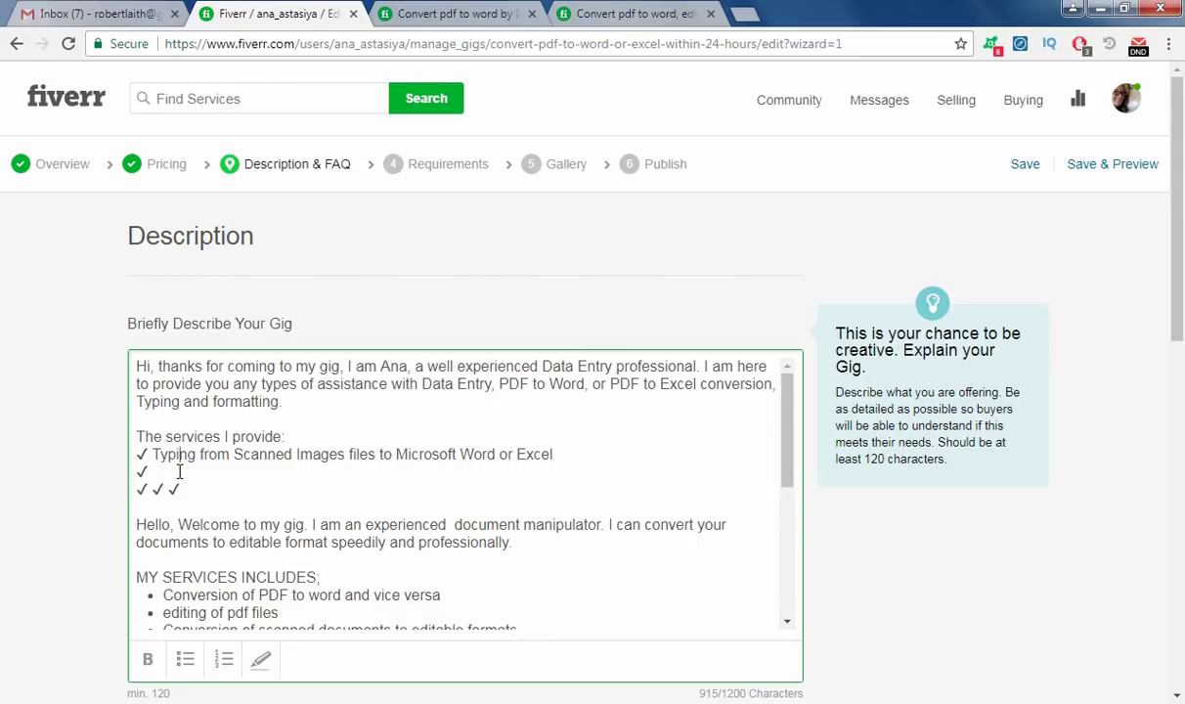
pyautogui.write('Conver')
pyautogui.doubleClick(743, 384)
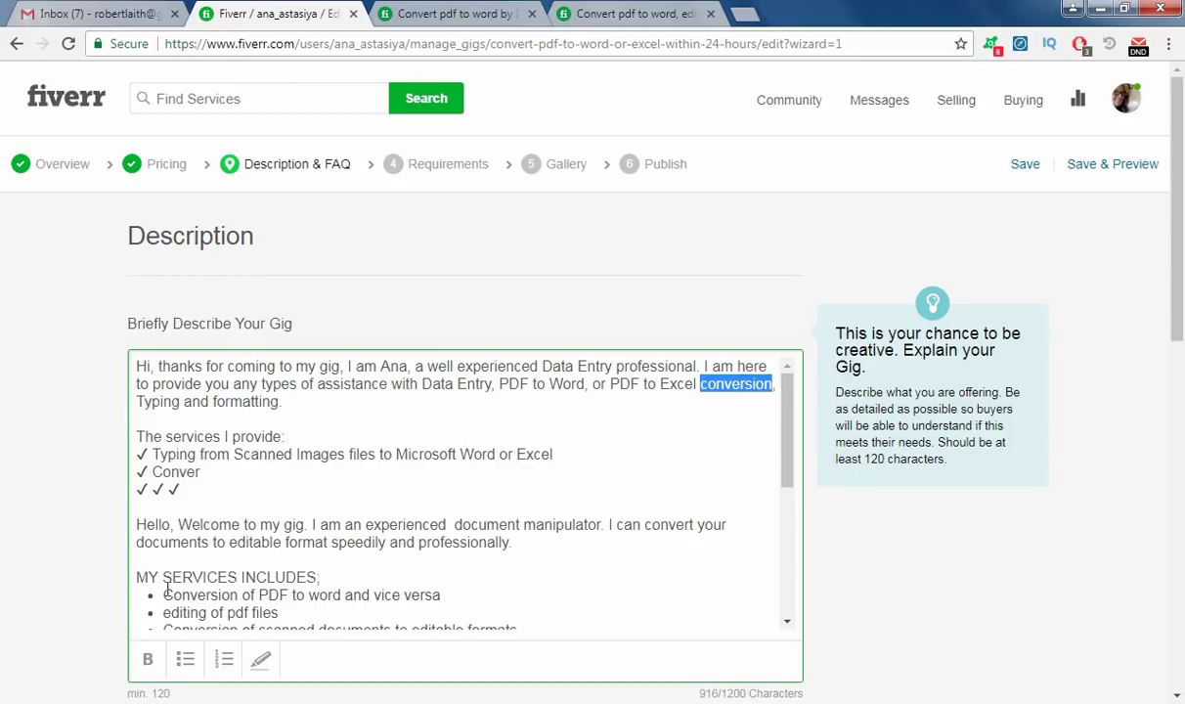
pyautogui.click(196, 471)
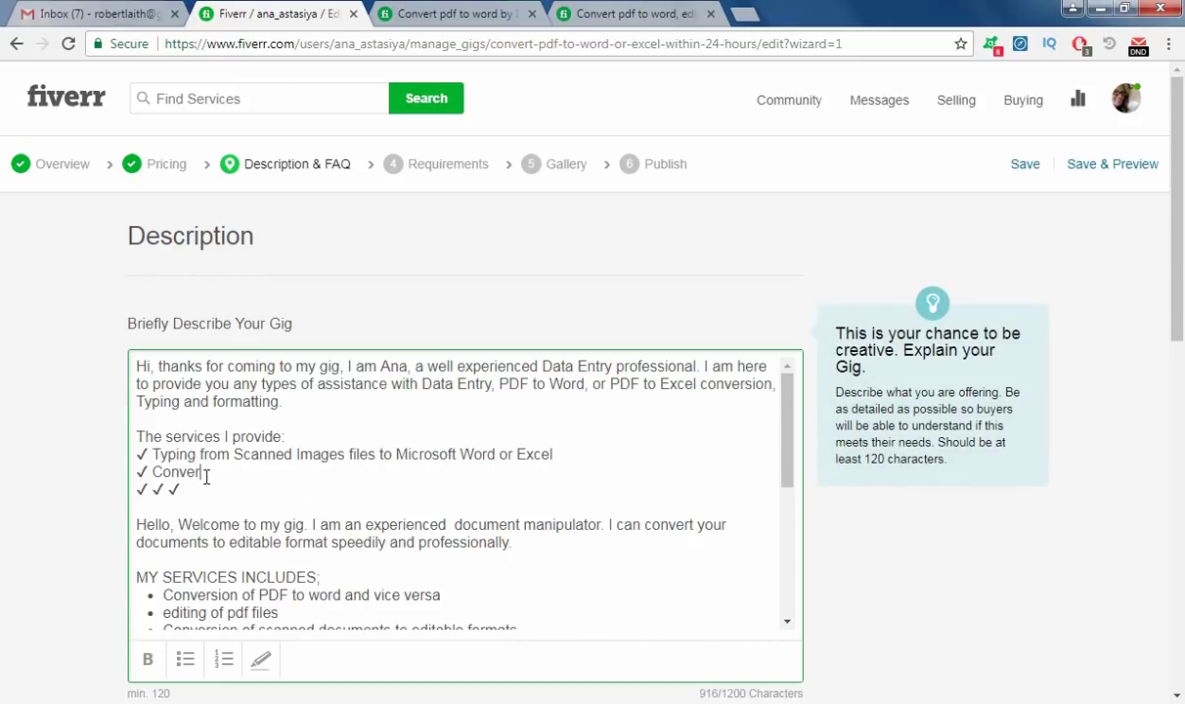
pyautogui.write('ting PDF')
pyautogui.write('or J')
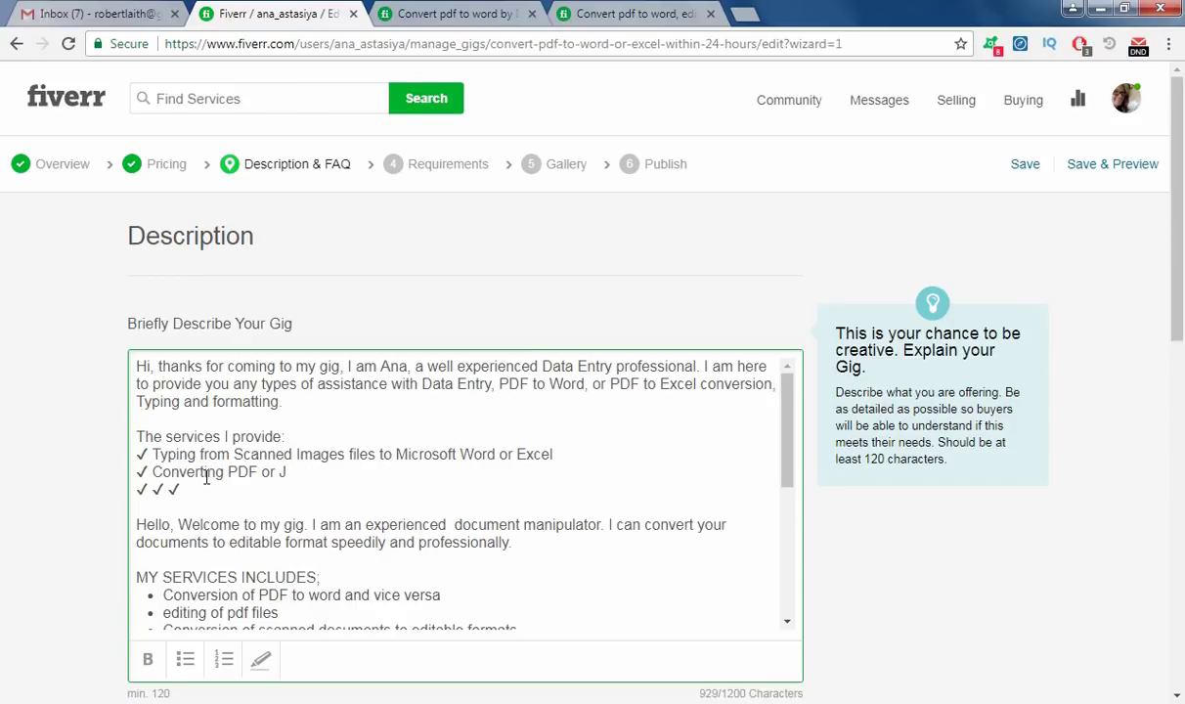
pyautogui.write('PG, JPEG, or Sti')
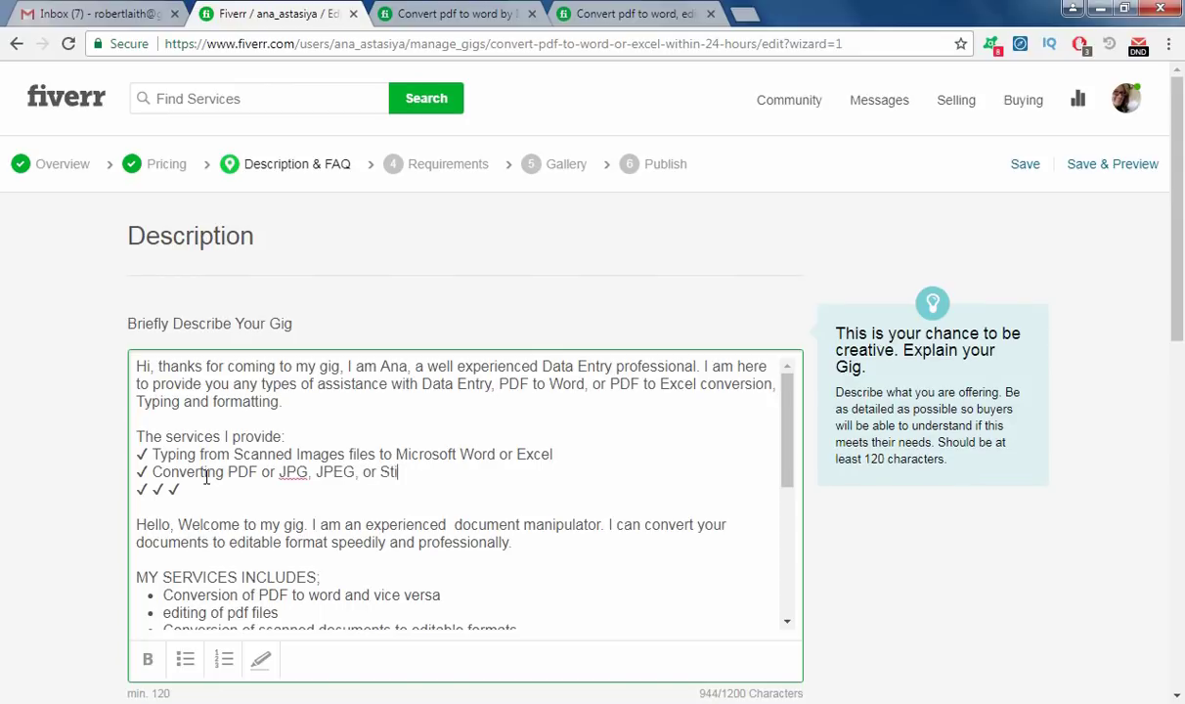
pyautogui.write('ll Images t')
pyautogui.write('o ')
pyautogui.write('Wr')
pyautogui.write('rd')
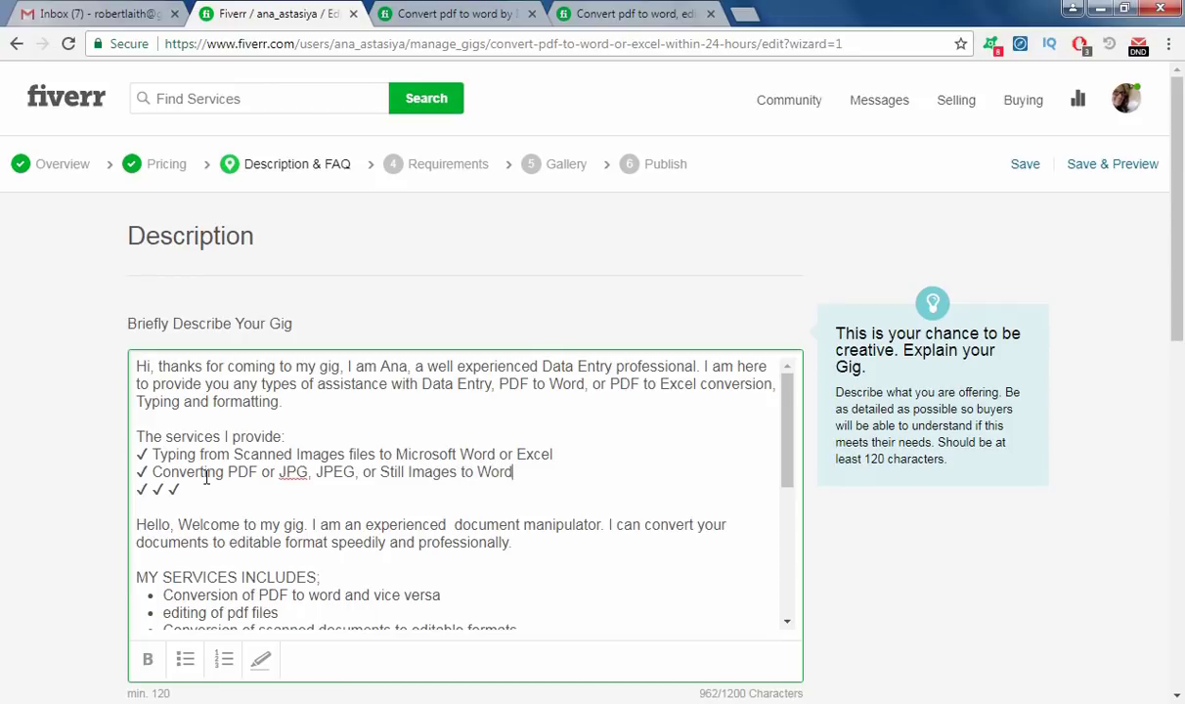
pyautogui.write(' or Excel')
pyautogui.press('Return')
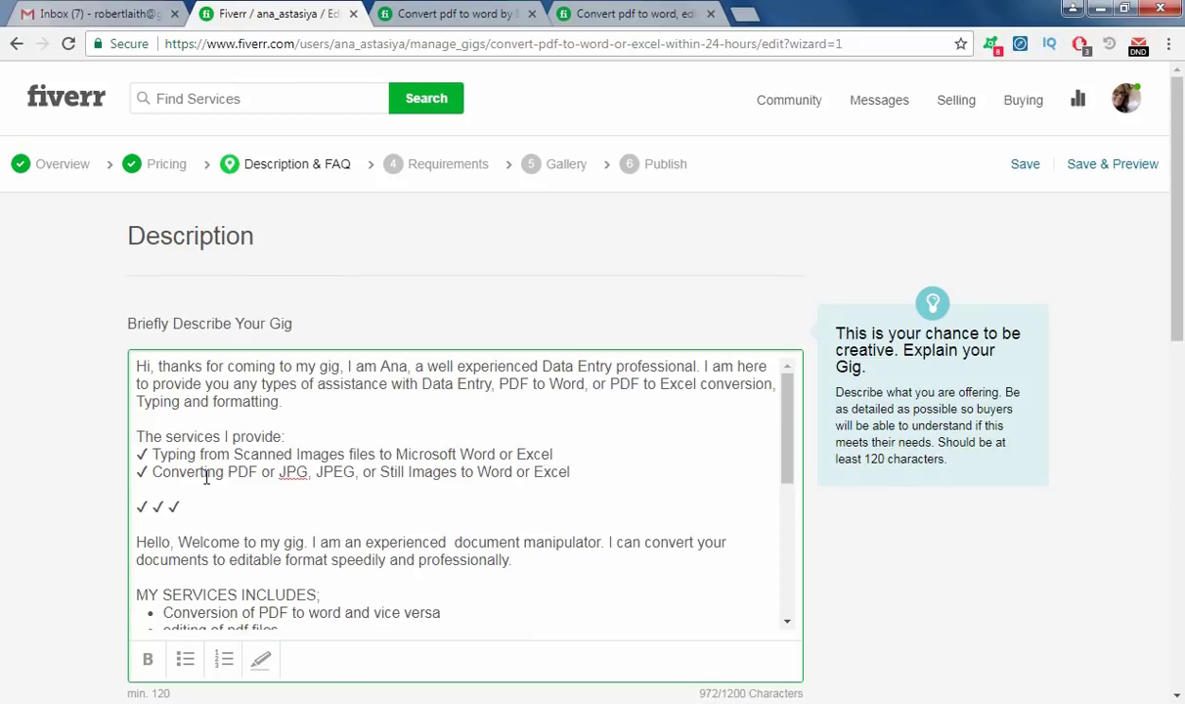
pyautogui.click(138, 508)
pyautogui.press('BackSpace')
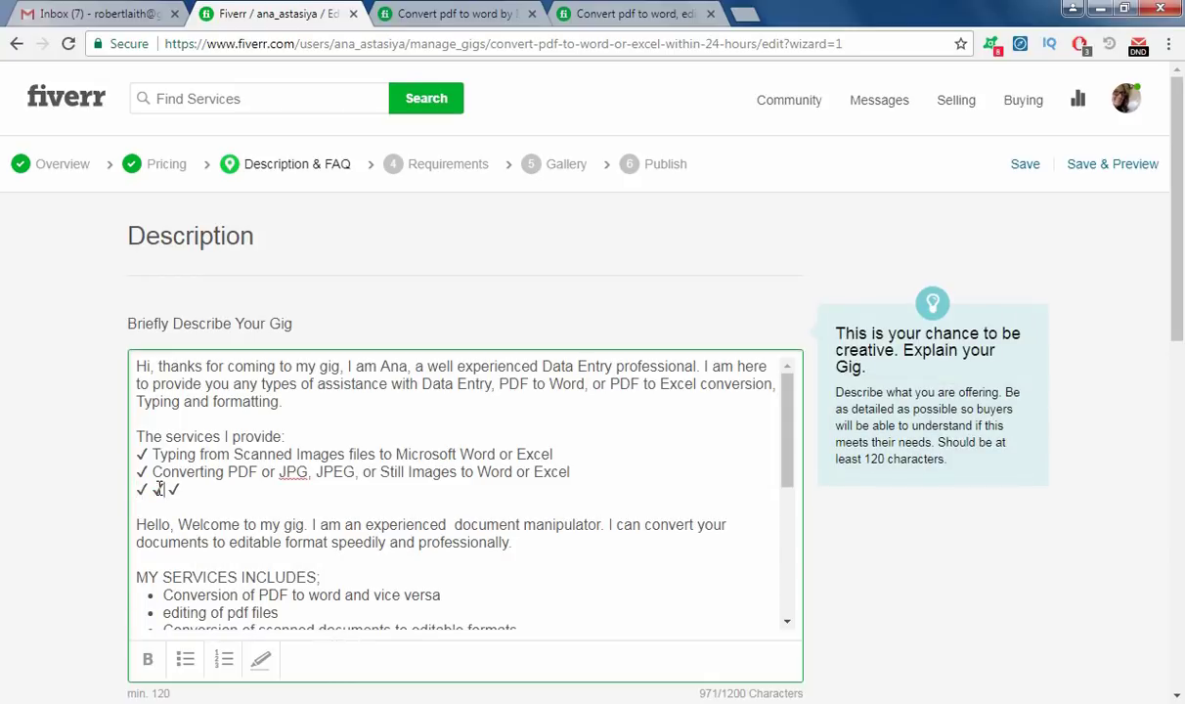
# Put the third check mark on its own line with the entry "Making Scanned Documents to Editable formats".
pyautogui.click(149, 489)
pyautogui.press('Return')
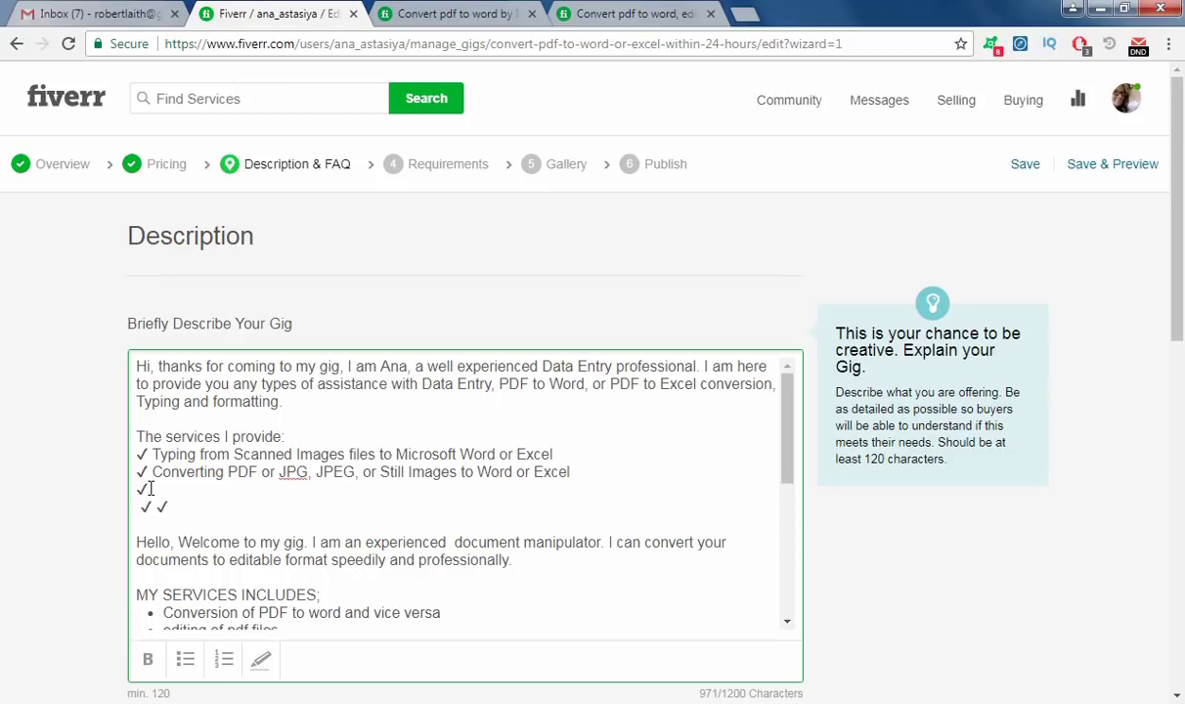
pyautogui.scroll(-1, 164, 563)
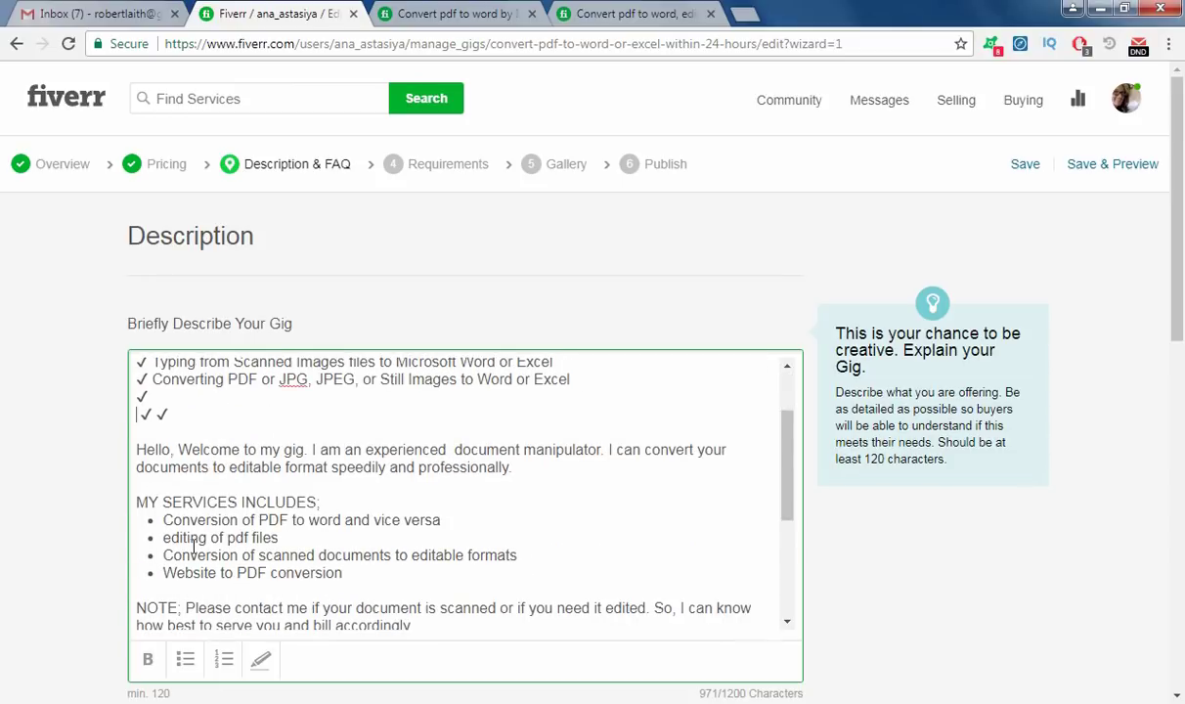
pyautogui.moveTo(163, 555); pyautogui.dragTo(507, 558)
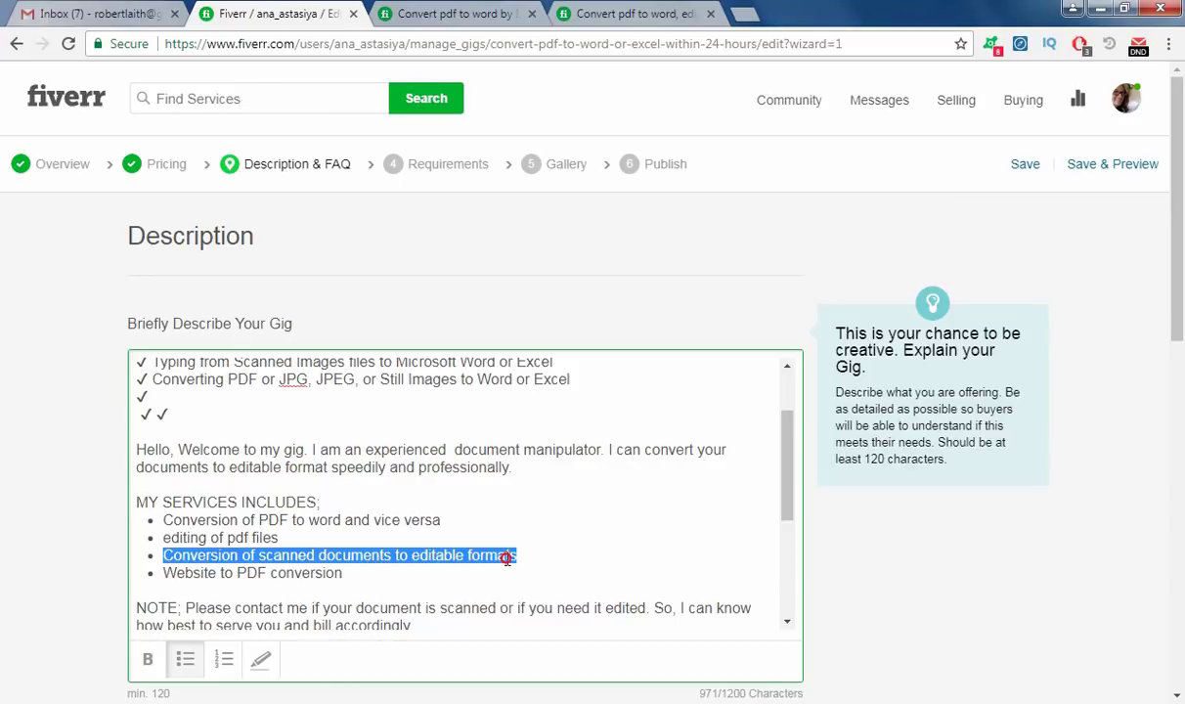
pyautogui.click(176, 394)
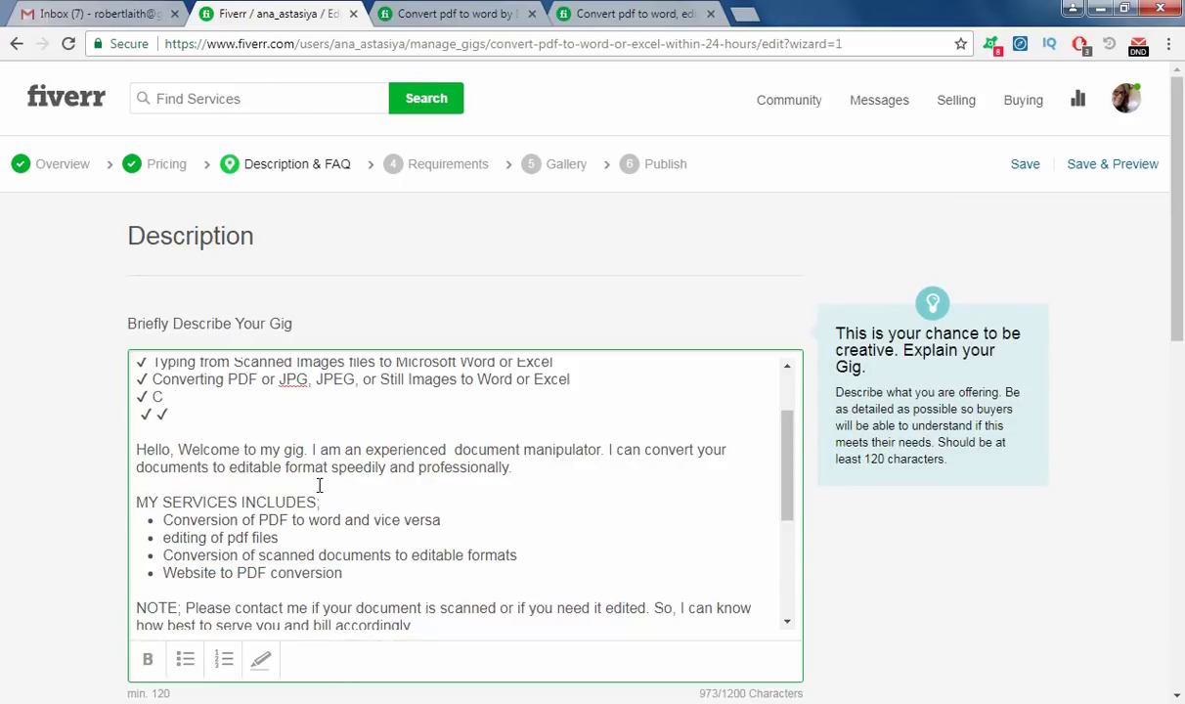
pyautogui.write('Making Scanned ')
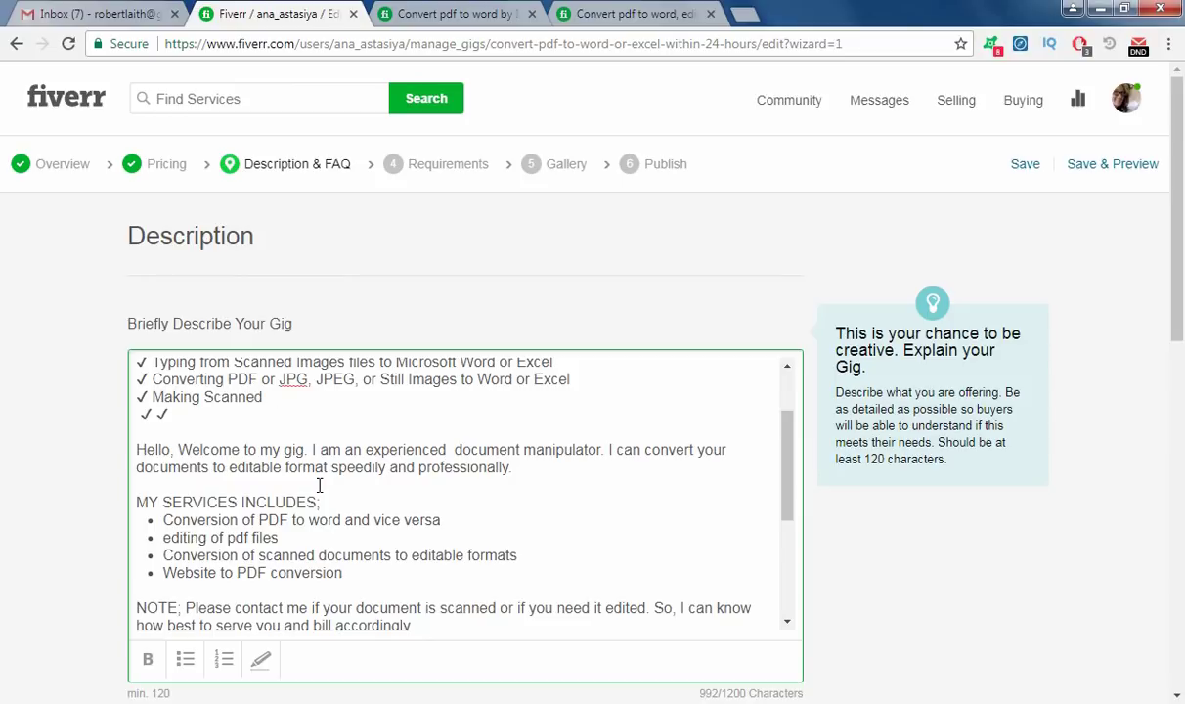
pyautogui.write('Docum')
pyautogui.write('ents to ')
pyautogui.write('E')
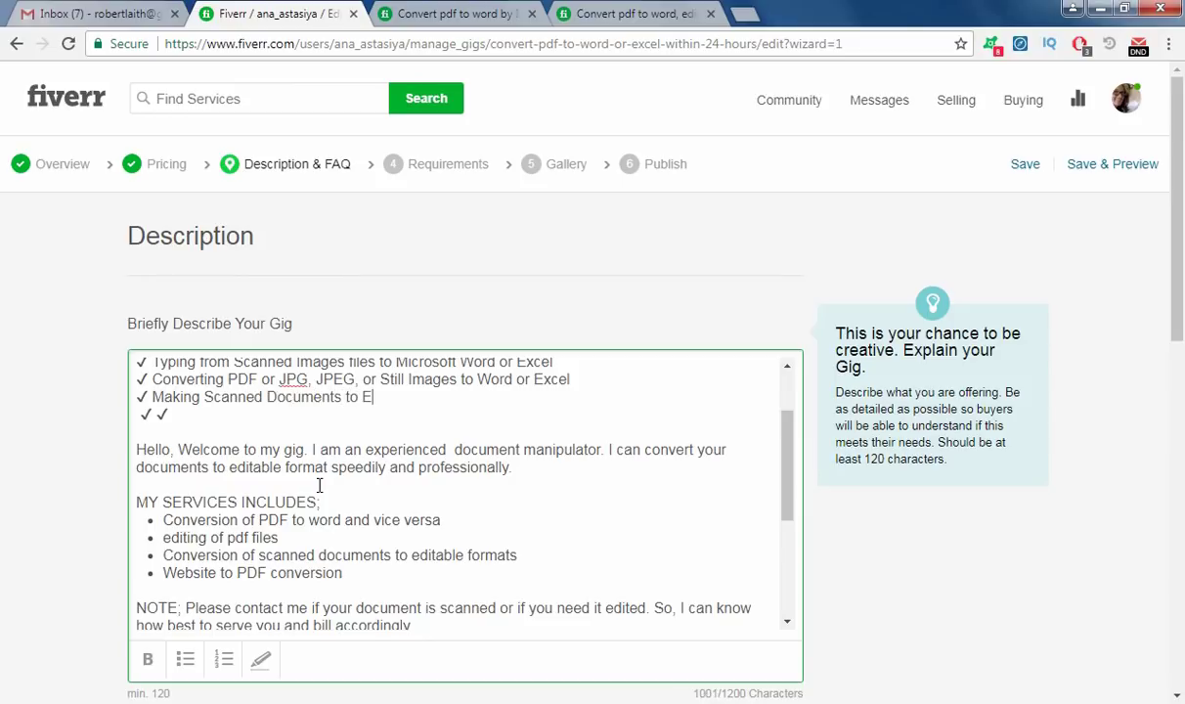
pyautogui.write('di')
pyautogui.press('BackSpace')
pyautogui.write('ditable formats')
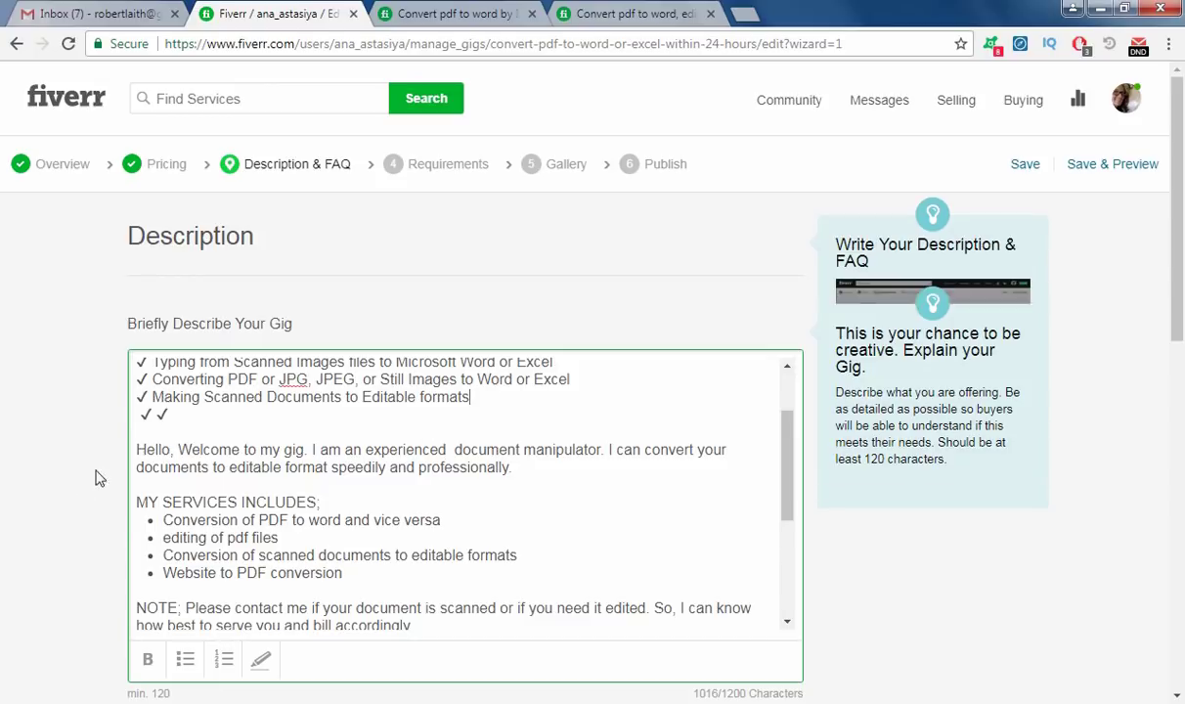
pyautogui.scroll(1, 508, 459)
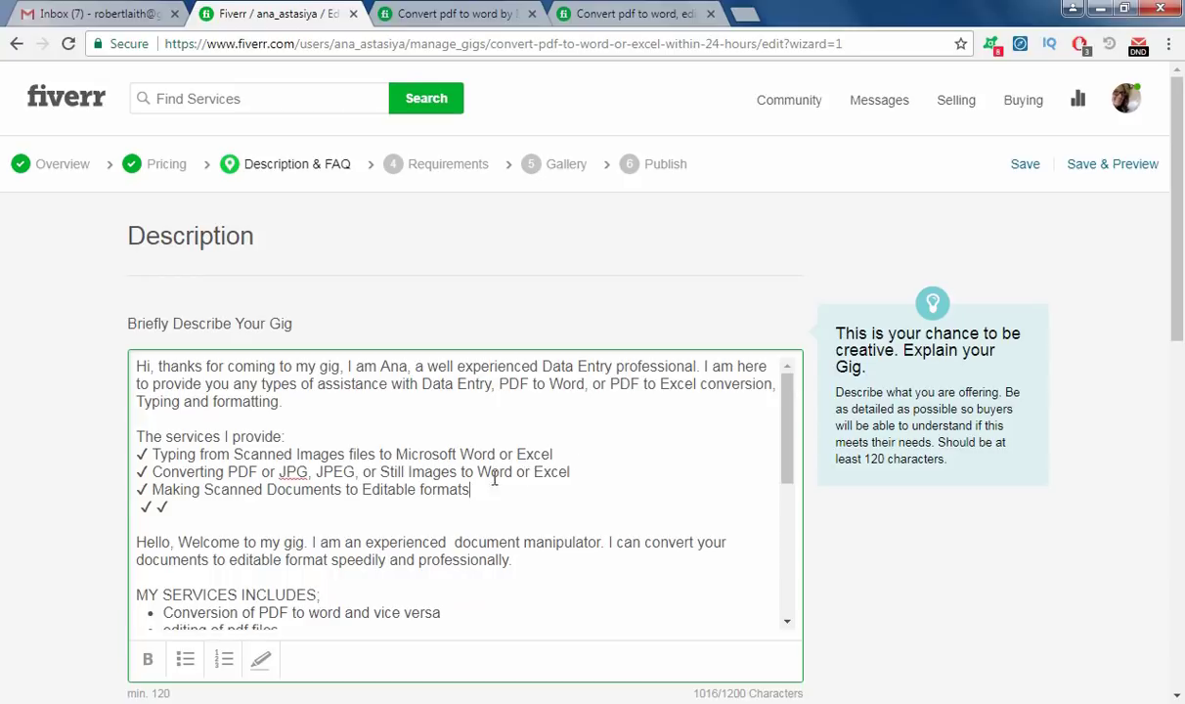
pyautogui.scroll(-1, 323, 533)
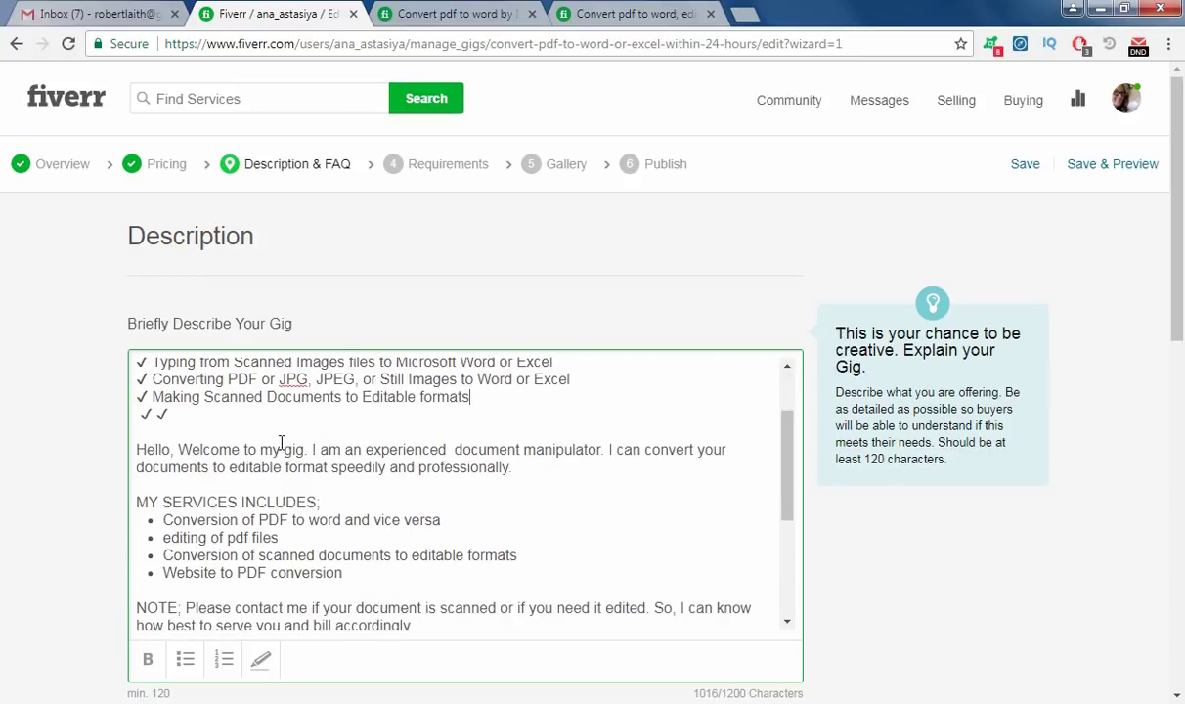
# Remove the surplus last check mark and write "Data Entry from any website to word or excel" after the fourth one.
pyautogui.click(469, 396)
pyautogui.click(146, 414)
pyautogui.moveTo(154, 417); pyautogui.dragTo(183, 422)
pyautogui.press('BackSpace')
pyautogui.write('data')
pyautogui.press('BackSpace')
pyautogui.press('BackSpace')
pyautogui.press('BackSpace')
pyautogui.write('Data Entry from Any')
pyautogui.press('BackSpace')
pyautogui.press('BackSpace')
pyautogui.press('BackSpace')
pyautogui.press('BackSpace')
pyautogui.write('a')
pyautogui.press('BackSpace')
pyautogui.write('m any websit')
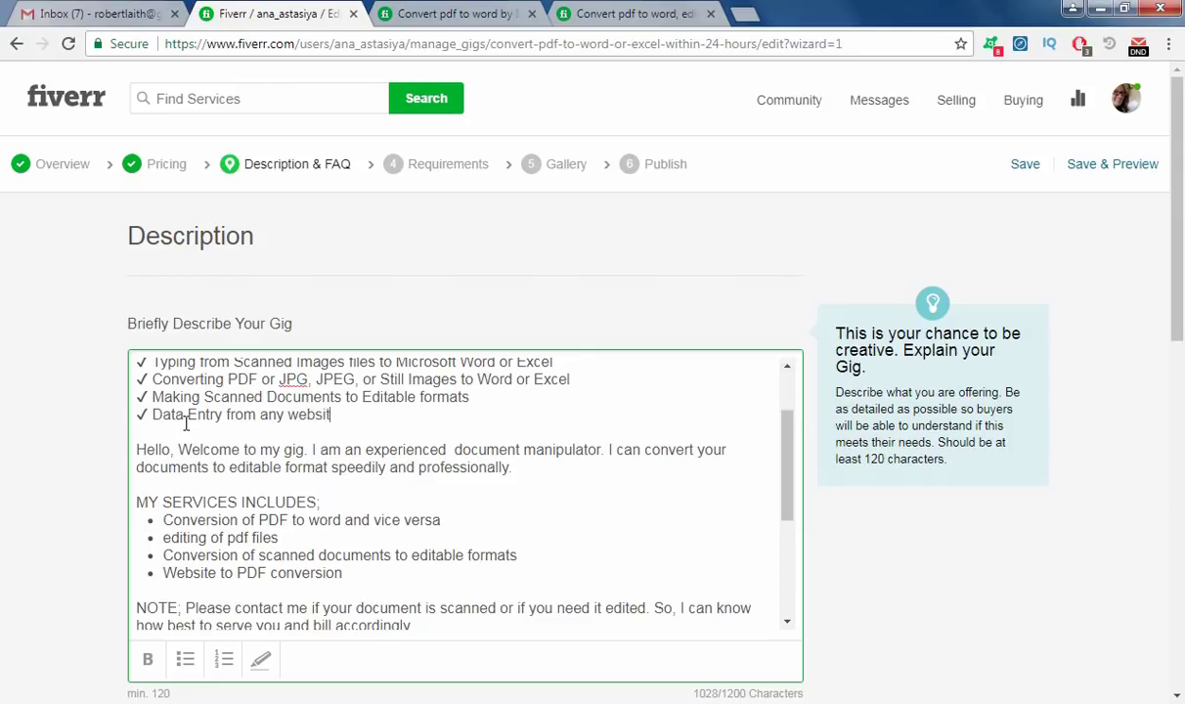
pyautogui.write('e to word or excel')
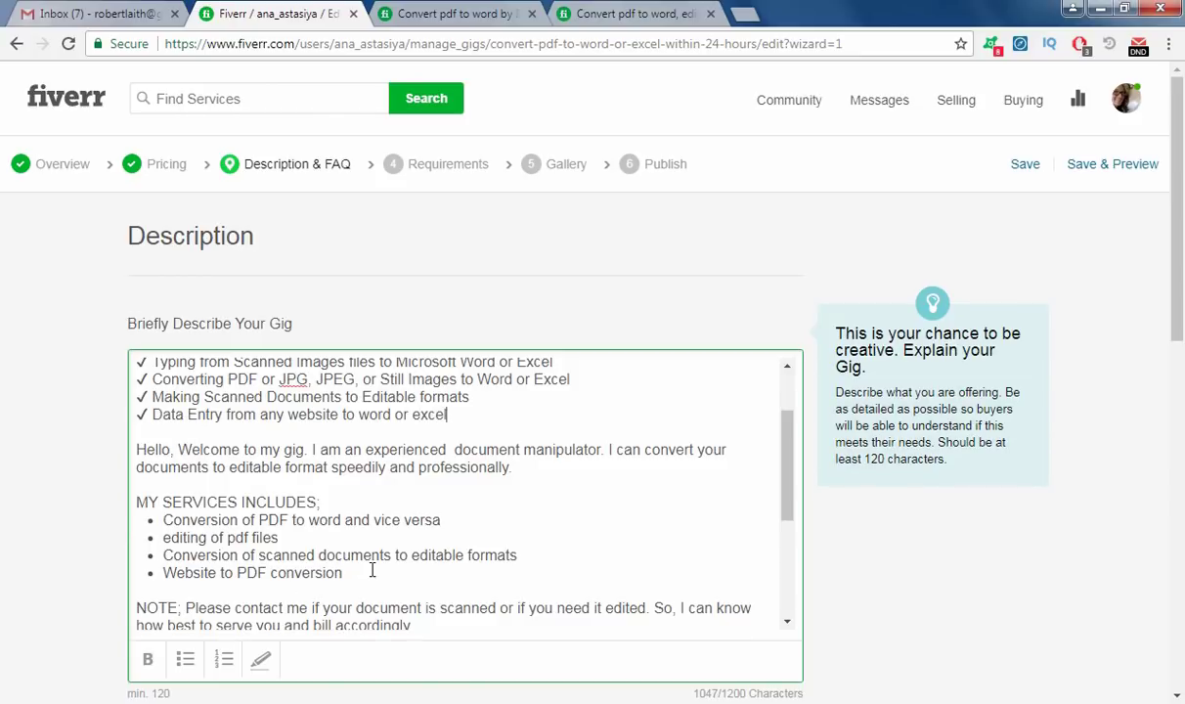
# Delete the copied "Hello, Welcome to my gig" paragraph, the "MY SERVICES INCLUDES" list and the extra blank line.
pyautogui.moveTo(352, 573); pyautogui.dragTo(134, 451)
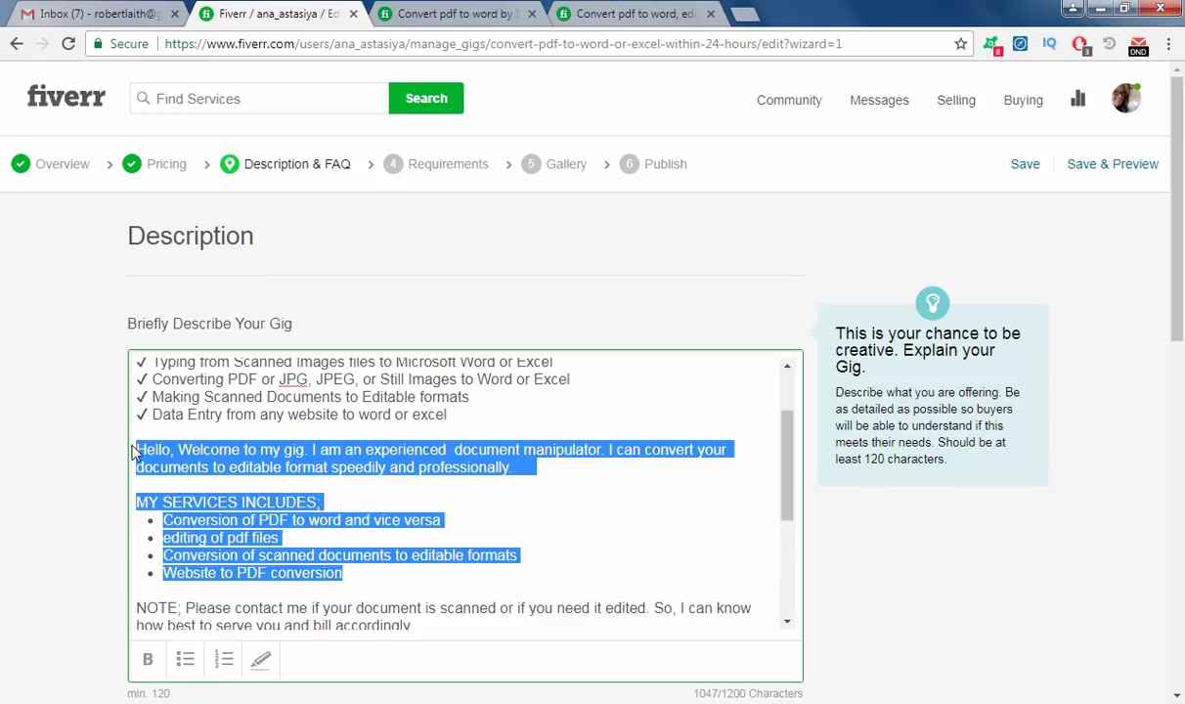
pyautogui.press('BackSpace')
pyautogui.press('BackSpace')
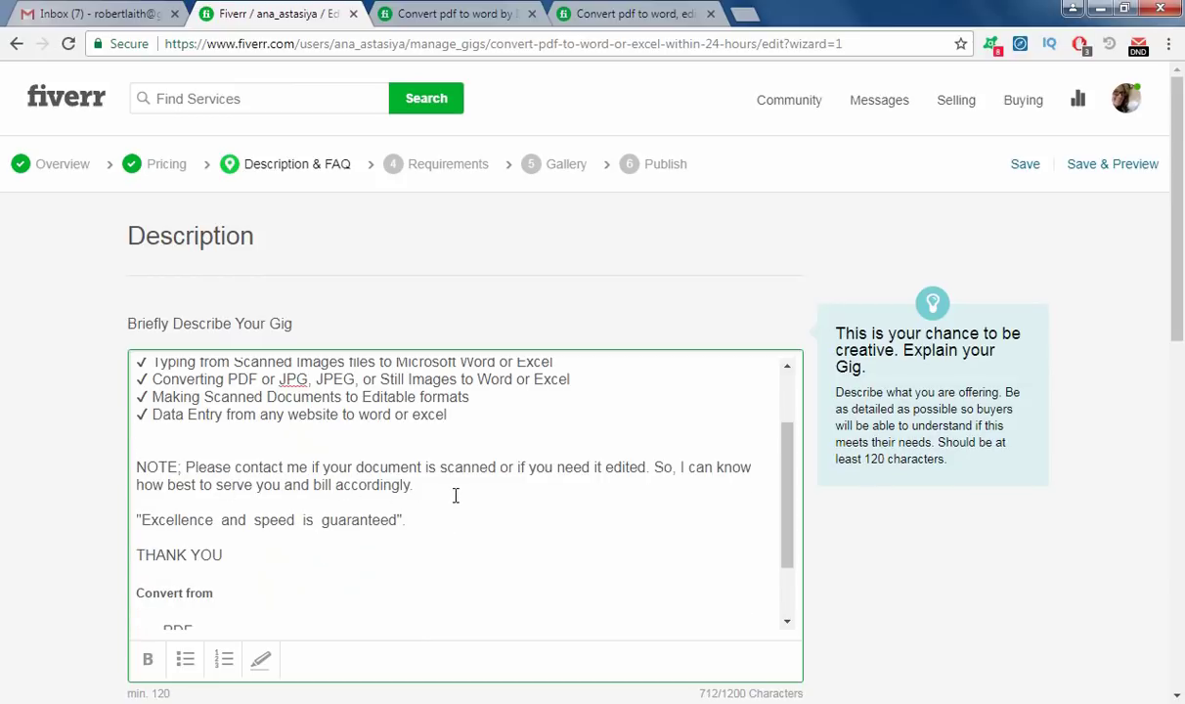
pyautogui.press('BackSpace')
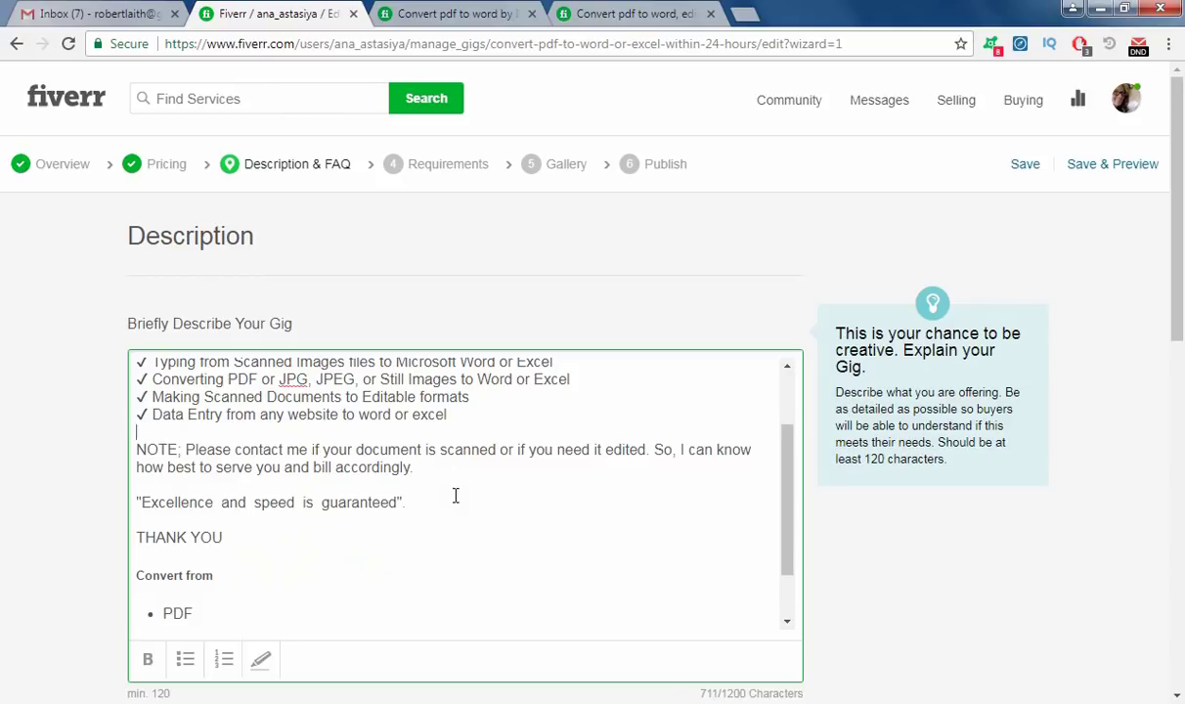
# Try a "Please let me know" opening in place of "NOTE;", and delete it together with the rest of the copied note paragraph.
pyautogui.write('Please let me know if you have any question for me, and if you want t')
pyautogui.moveTo(216, 484); pyautogui.dragTo(95, 454)
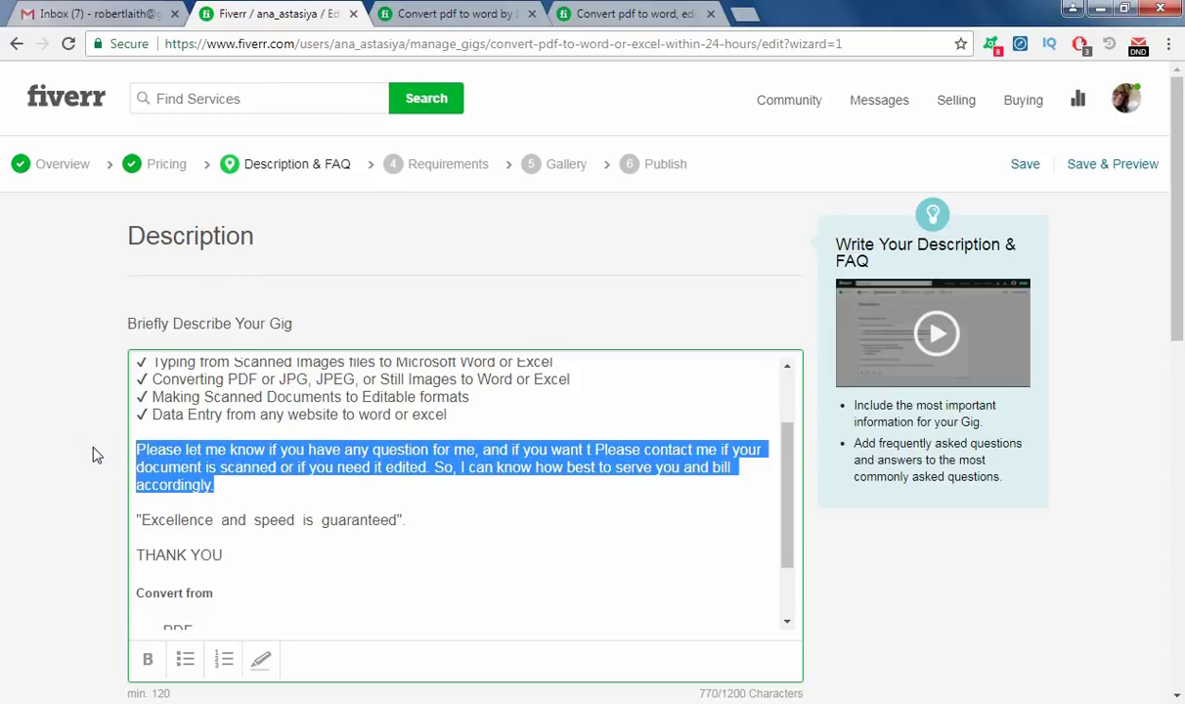
pyautogui.press('BackSpace')
# Below the service list, write "Please send me a message if you have any question for me and if you have any project to discuss with me.".
pyautogui.write('Pl')
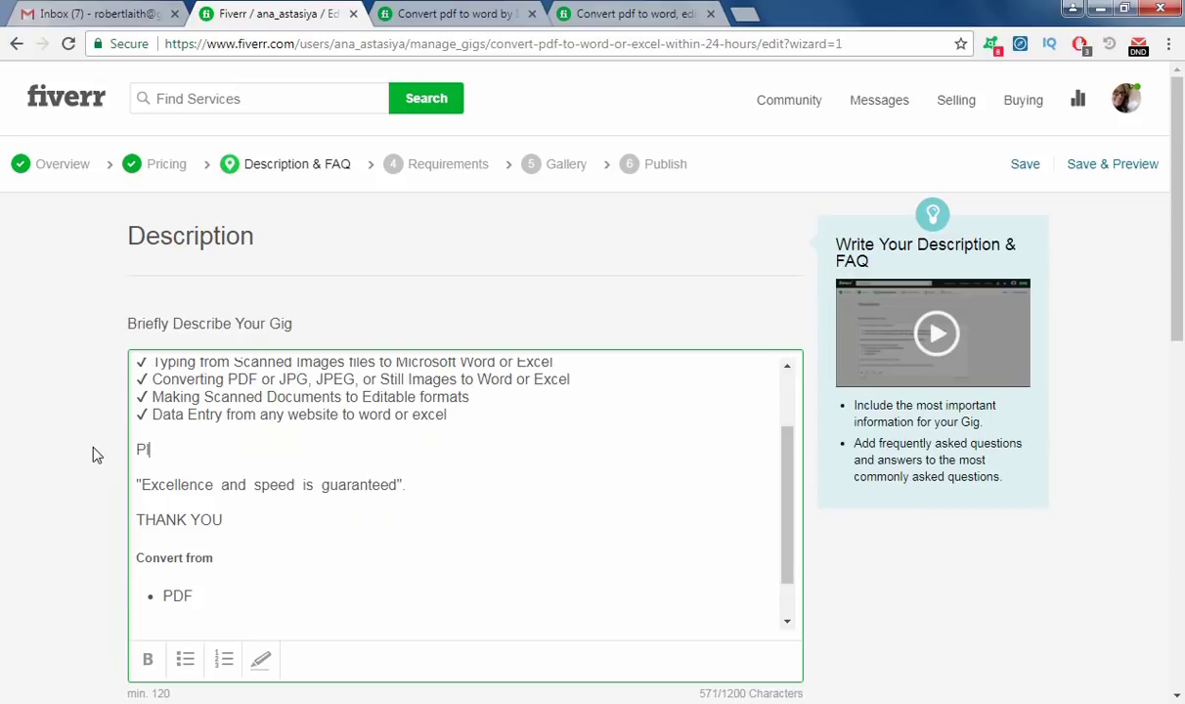
pyautogui.write('ease send me a')
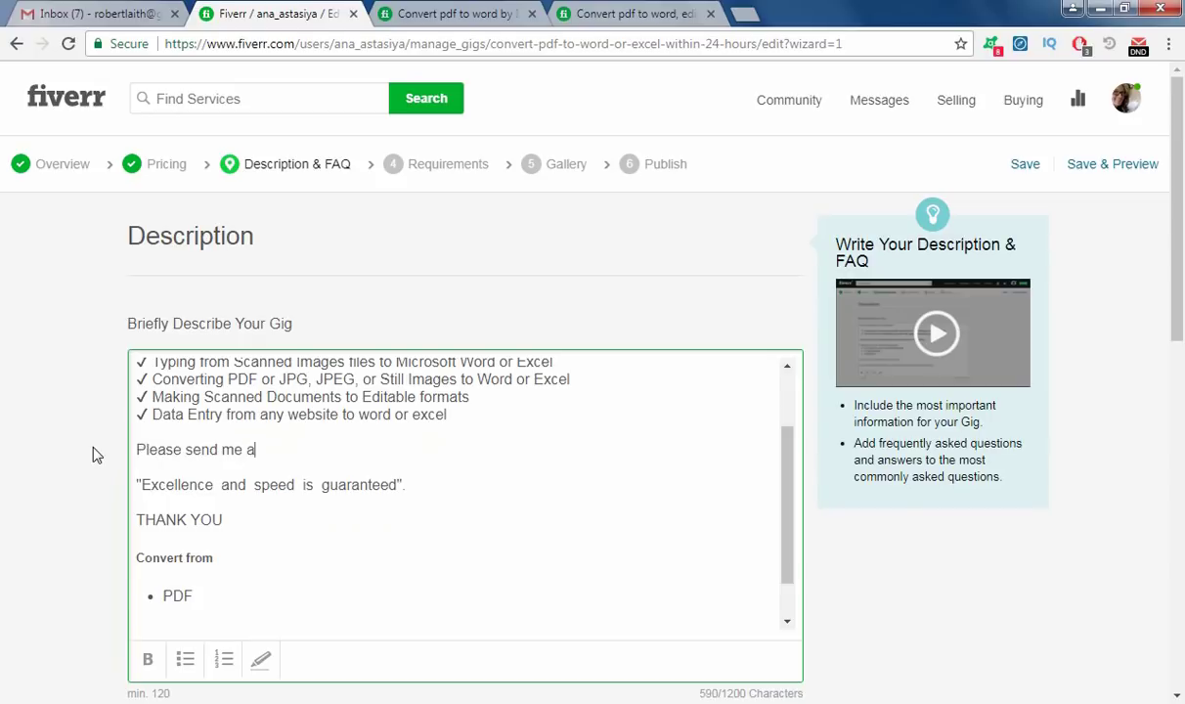
pyautogui.write(' message if you have any ')
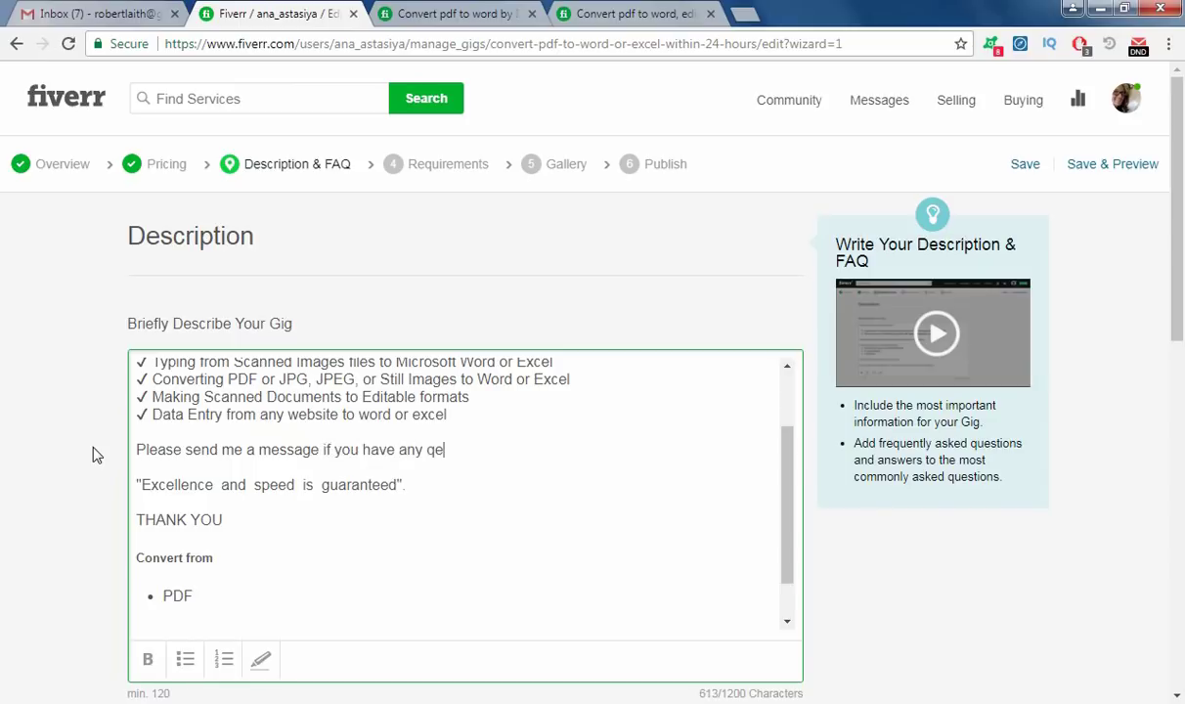
pyautogui.write('queston')
pyautogui.press('BackSpace')
pyautogui.press('BackSpace')
pyautogui.press('BackSpace')
pyautogui.write('ion for me.')
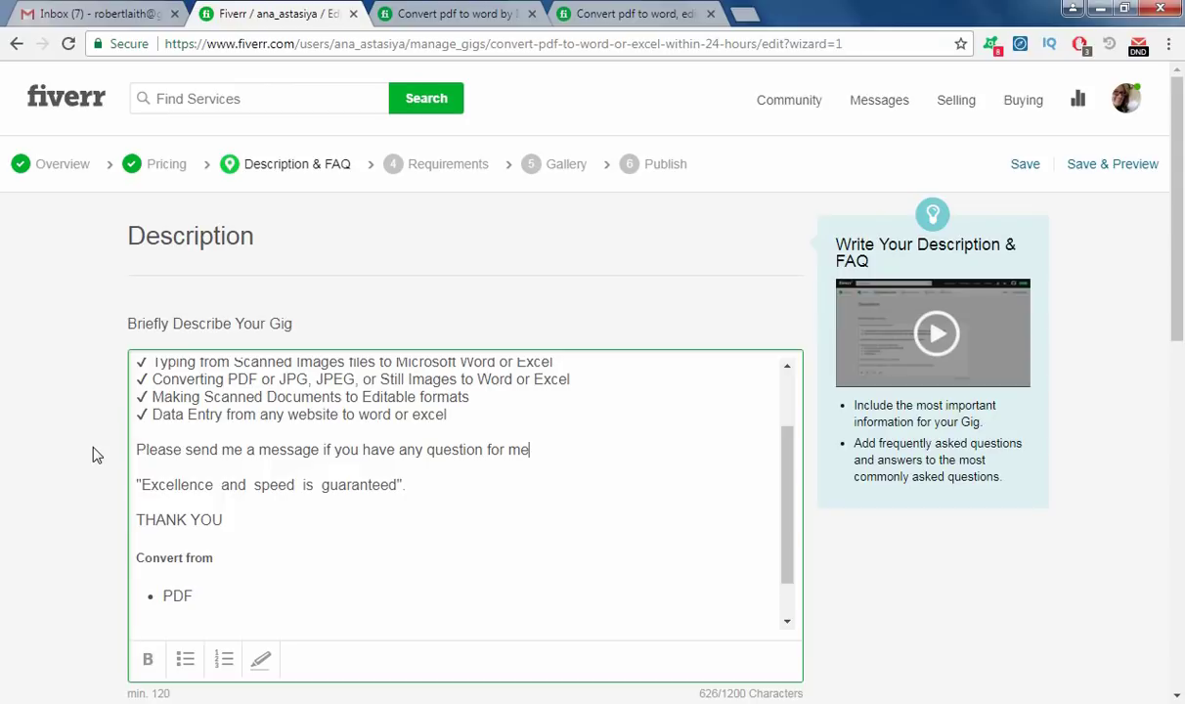
pyautogui.write(' and if you have any p')
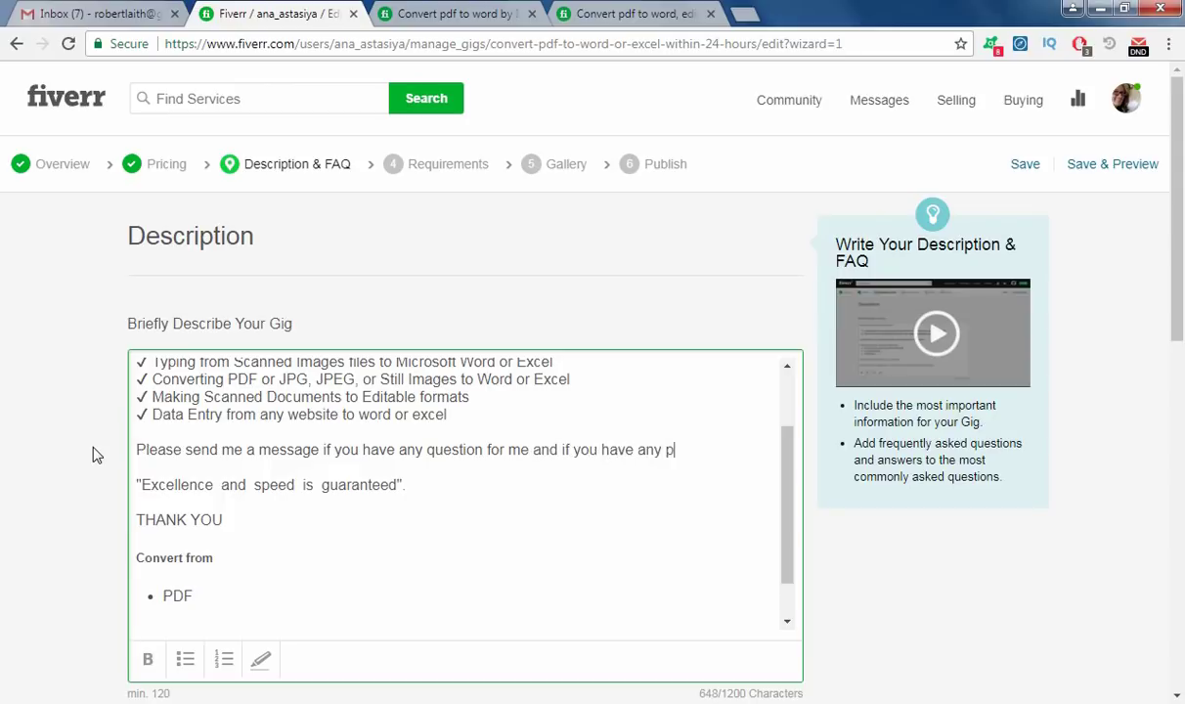
pyautogui.write('roject to discuss with me.')
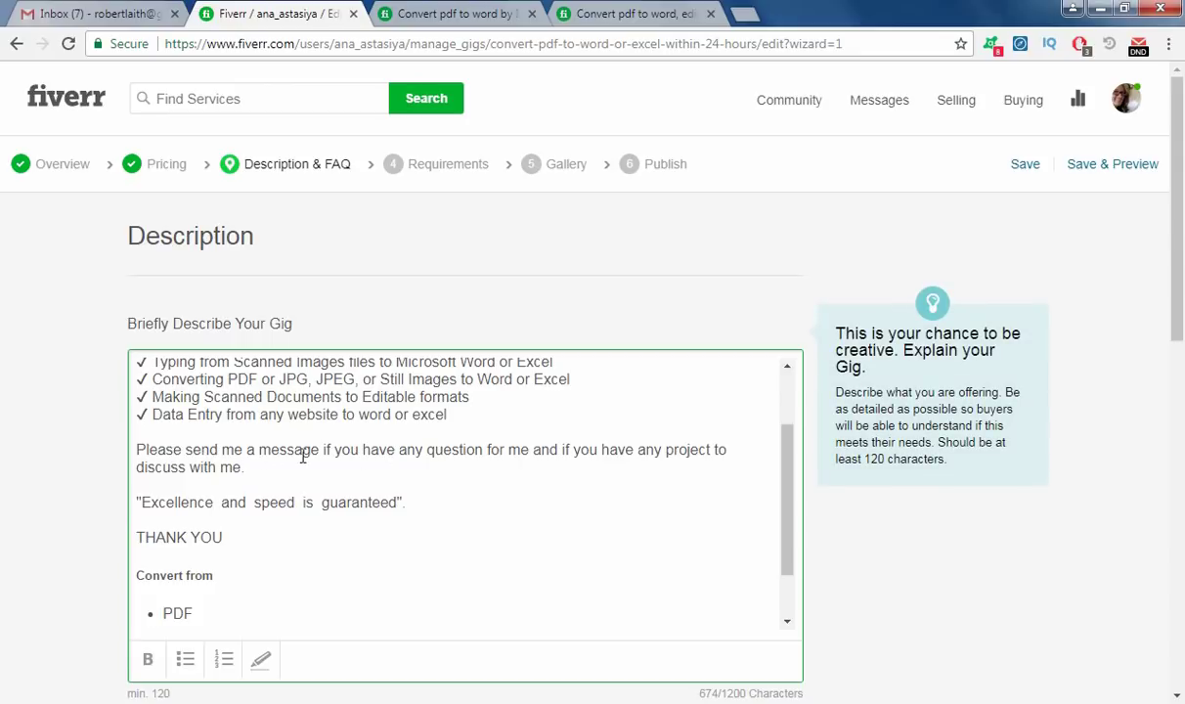
# Remove the words "for me" after "any question" in the closing sentence.
pyautogui.moveTo(487, 451); pyautogui.dragTo(522, 451)
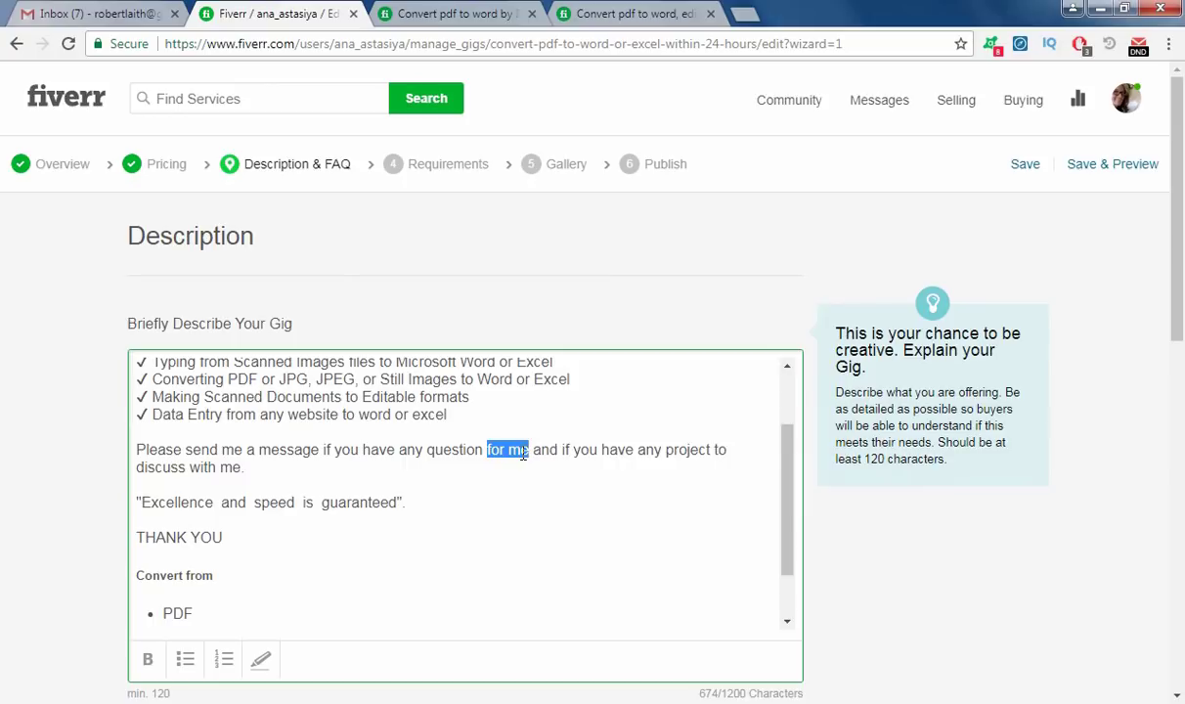
pyautogui.press('BackSpace')
pyautogui.press('BackSpace')
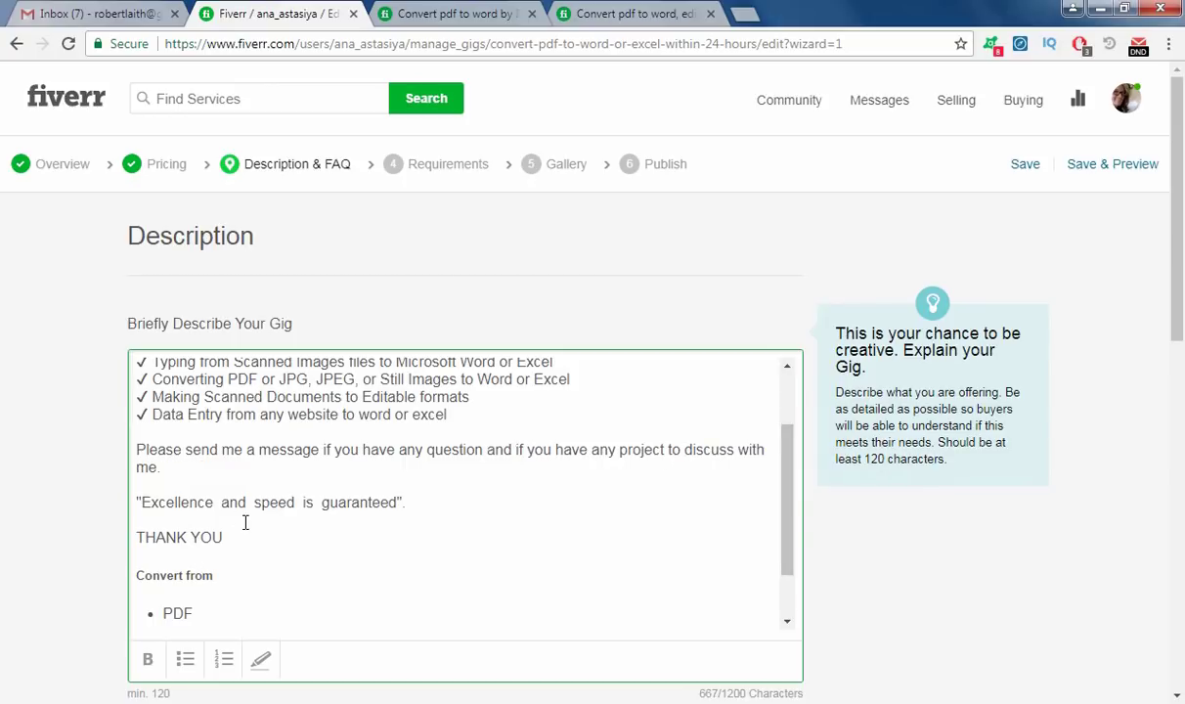
# Delete the leftover copied text from "Excellence and speed is guaranteed" through "Convert to" at the end of the description.
pyautogui.scroll(-1, 250, 493)
pyautogui.moveTo(138, 431); pyautogui.dragTo(311, 582)
pyautogui.scroll(-3, 341, 543)
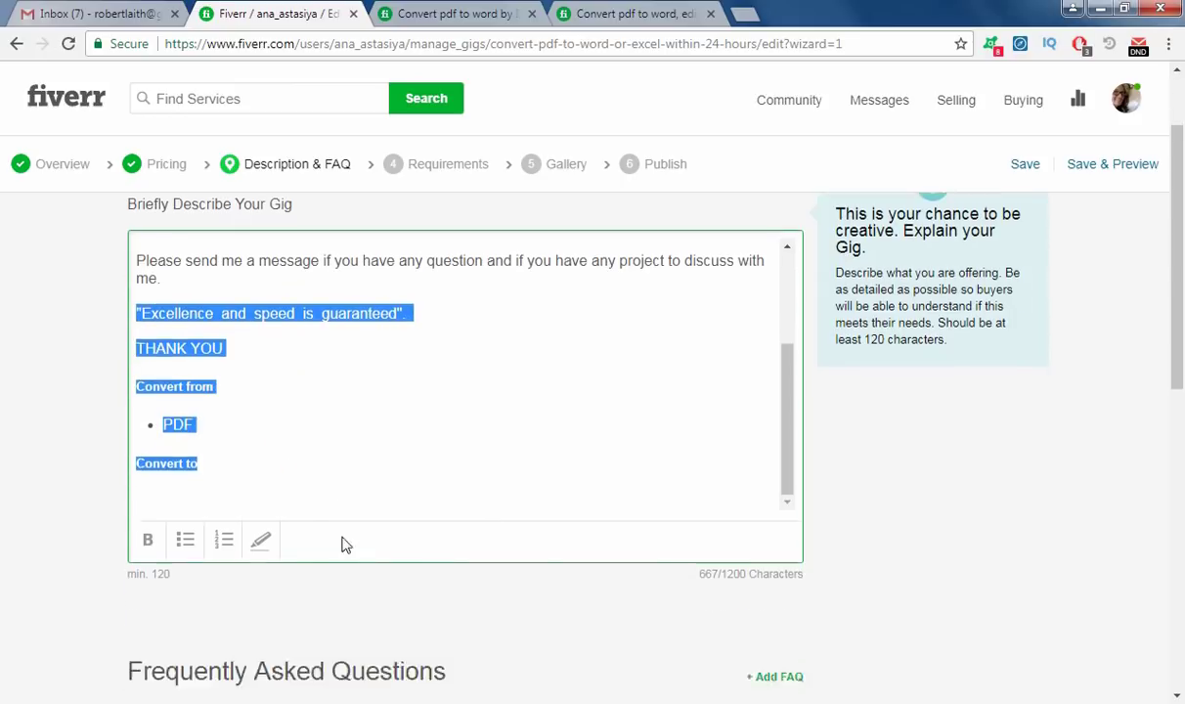
pyautogui.scroll(1, 5, 487)
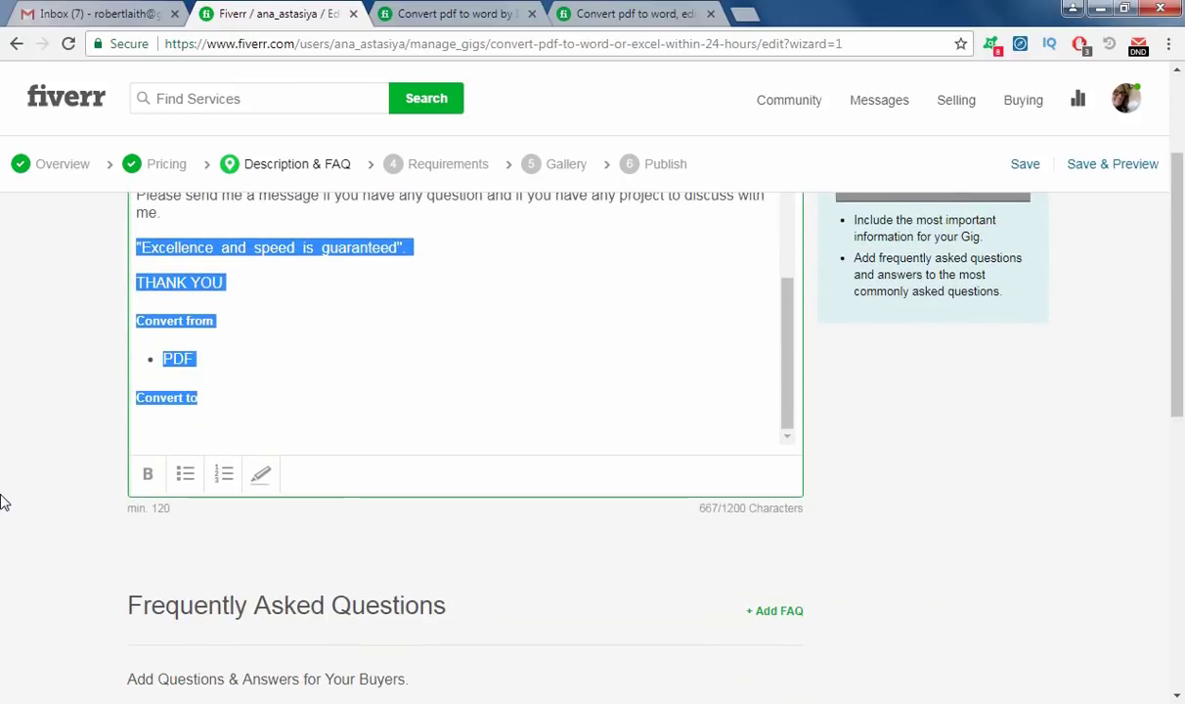
pyautogui.press('BackSpace')
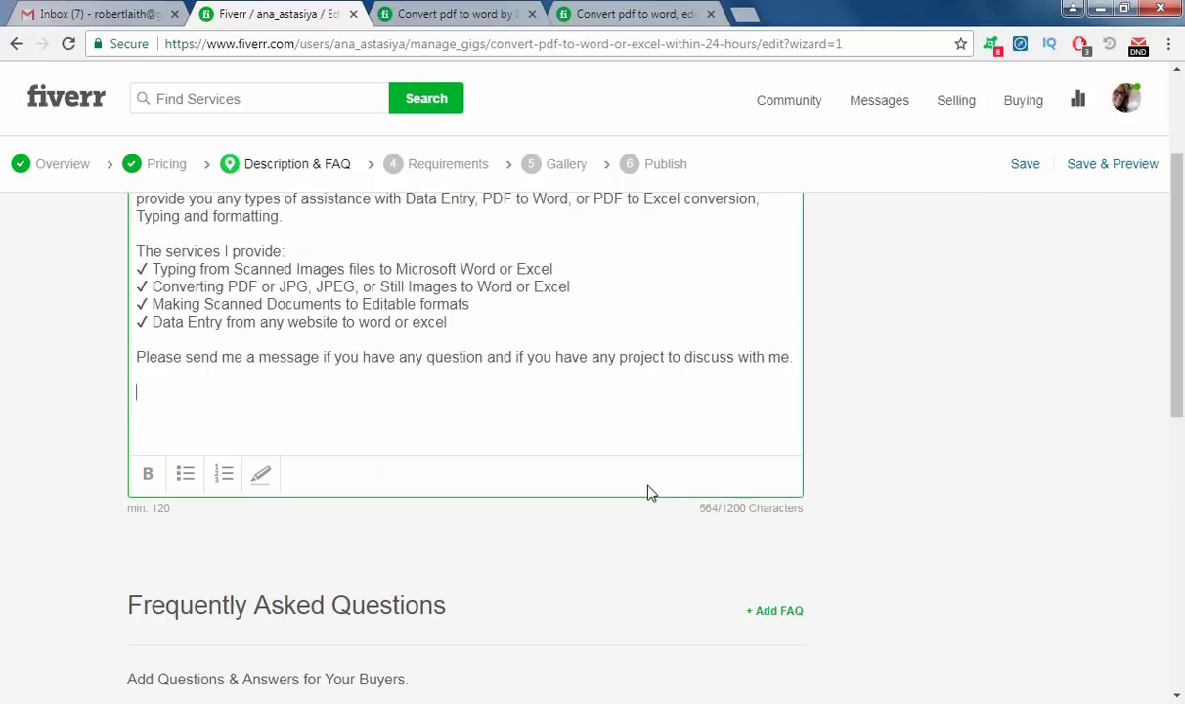
# End the description with "Thank you again!" and the seller's first name on the line below.
pyautogui.write('Thank y')
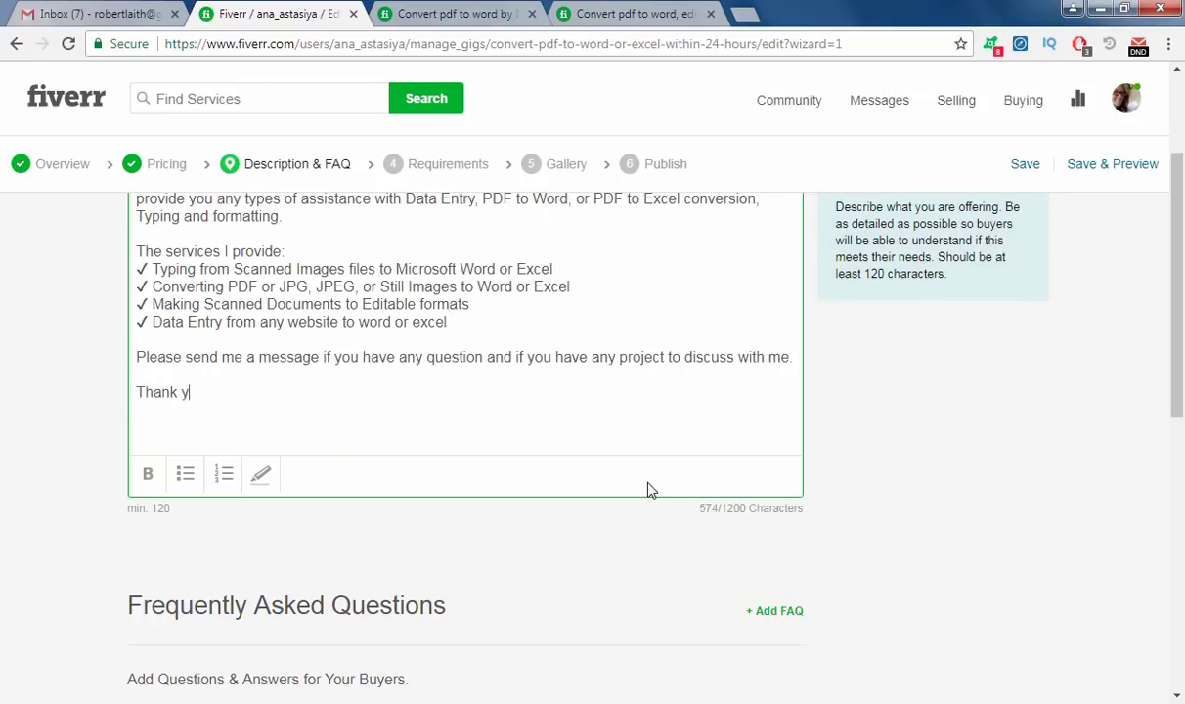
pyautogui.write('ou gain')
pyautogui.press('BackSpace')
pyautogui.press('BackSpace')
pyautogui.press('BackSpace')
pyautogui.press('BackSpace')
pyautogui.write('ag')
pyautogui.press('BackSpace')
pyautogui.press('BackSpace')
pyautogui.write('ga')
pyautogui.write('ag')
pyautogui.write('in!')
pyautogui.press('Return')
pyautogui.write('Ana')
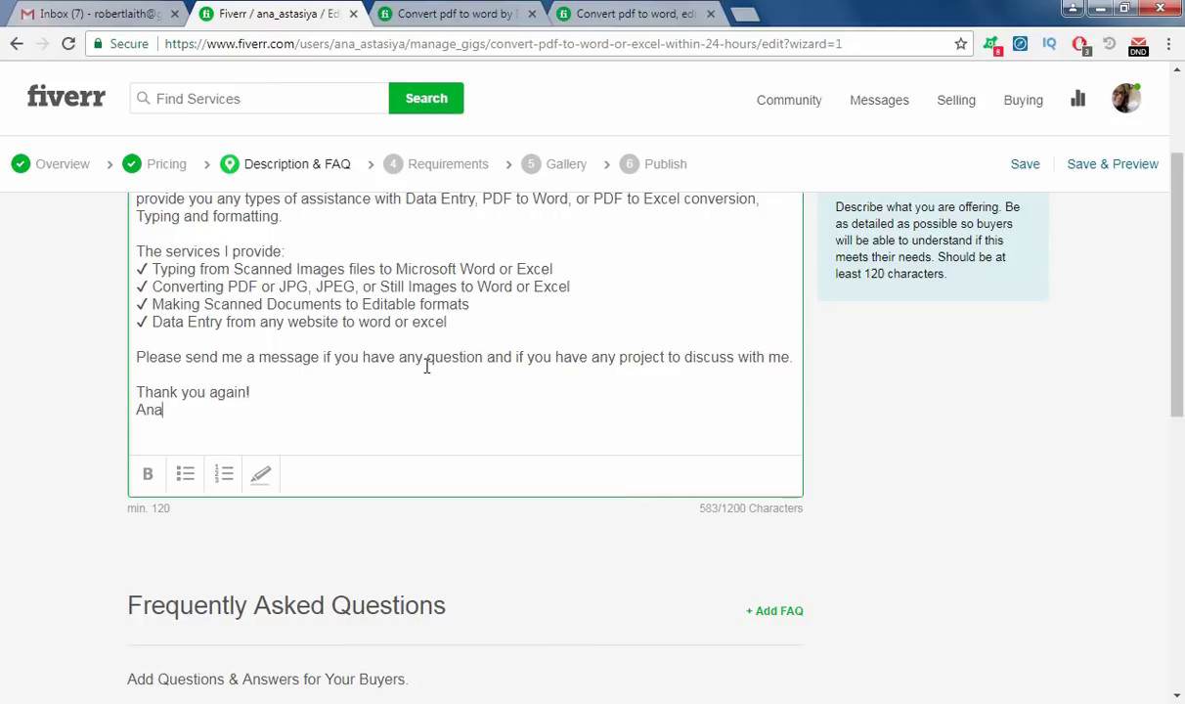
# Review the finished gig description, checking the data entry, PDF conversion and scanned-document wording in the introduction and service list.
pyautogui.scroll(2, 413, 368)
pyautogui.scroll(-1, 4, 433)
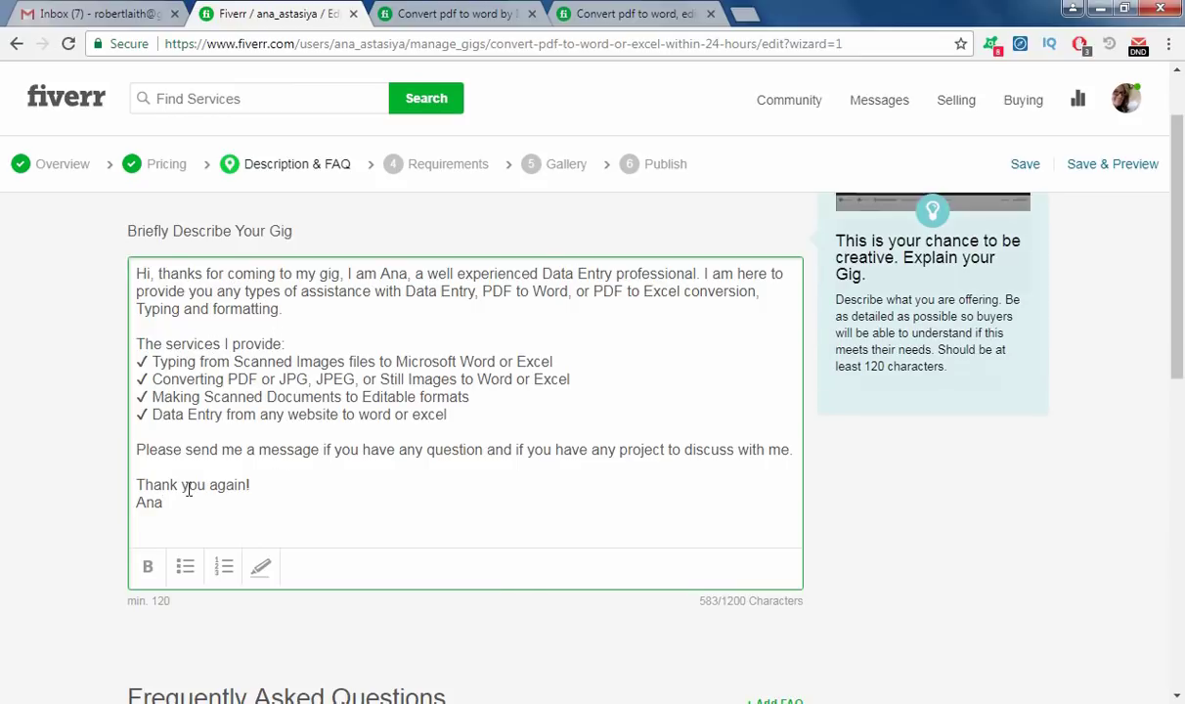
pyautogui.scroll(1, 127, 479)
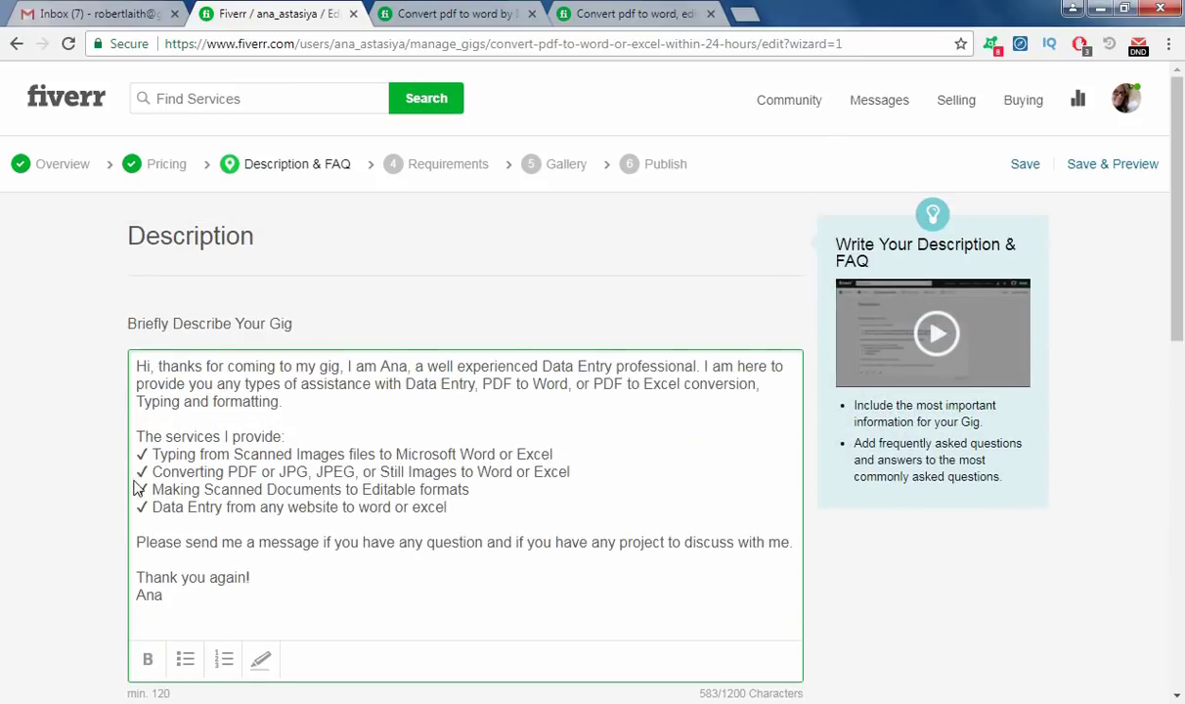
pyautogui.scroll(-1, 139, 518)
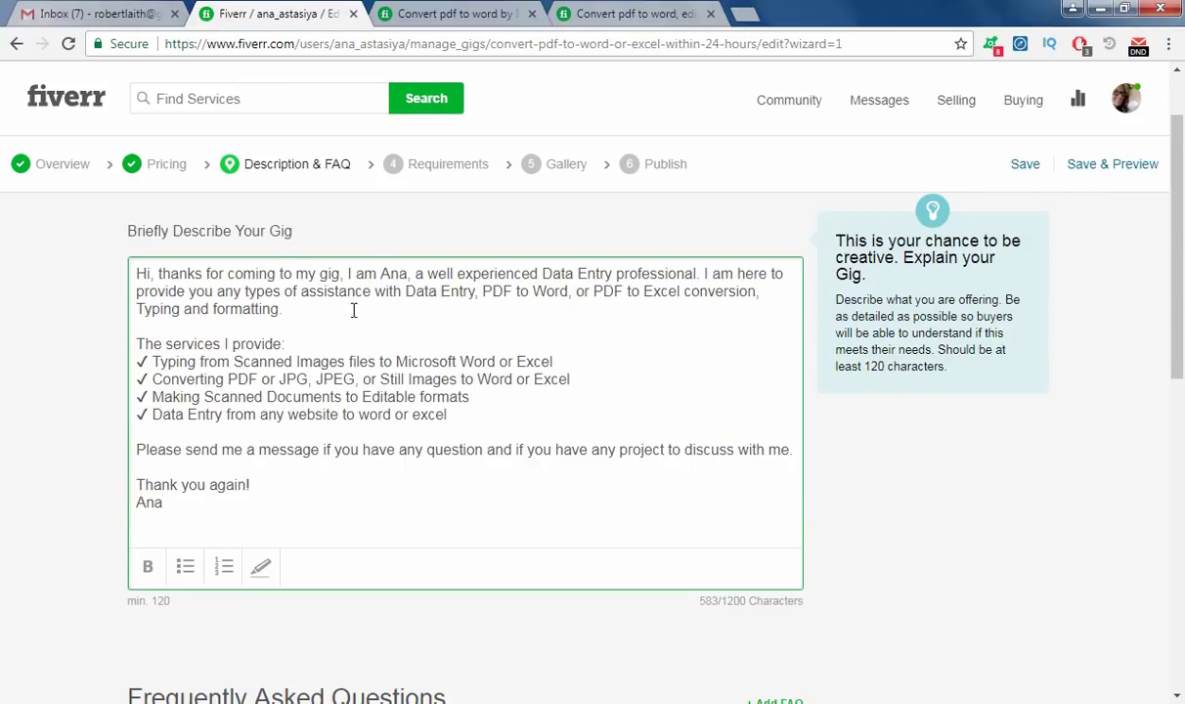
pyautogui.moveTo(405, 291); pyautogui.dragTo(476, 294)
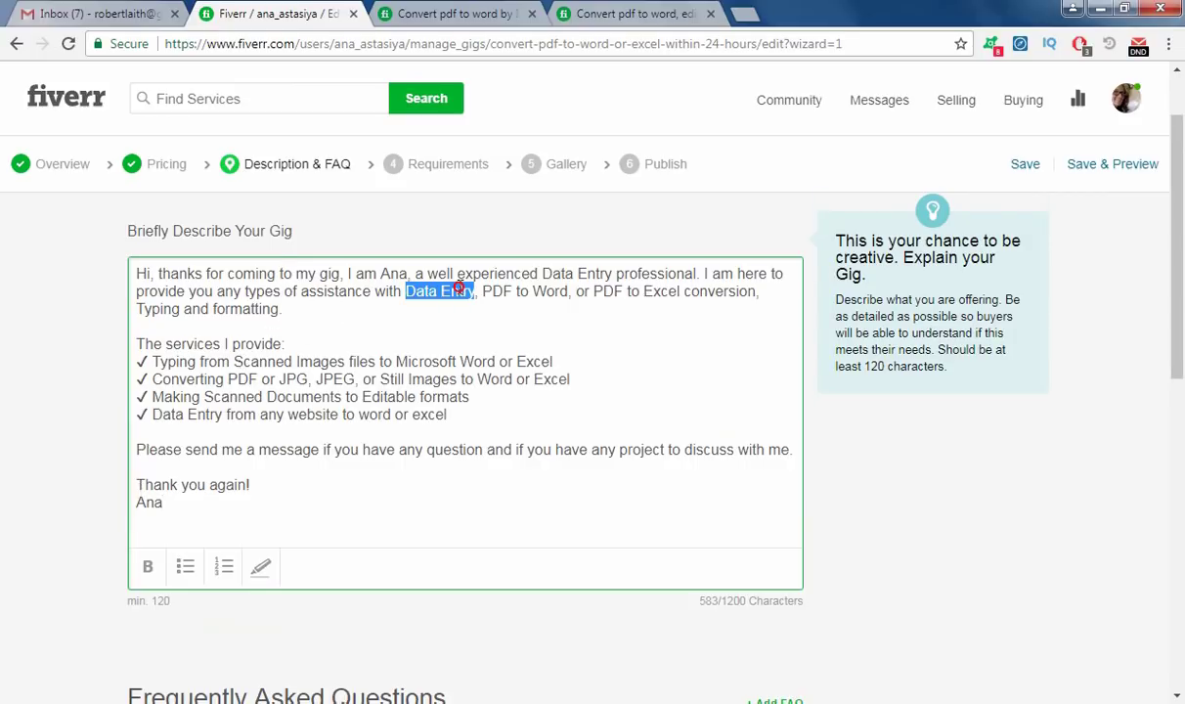
pyautogui.moveTo(544, 274); pyautogui.dragTo(699, 274)
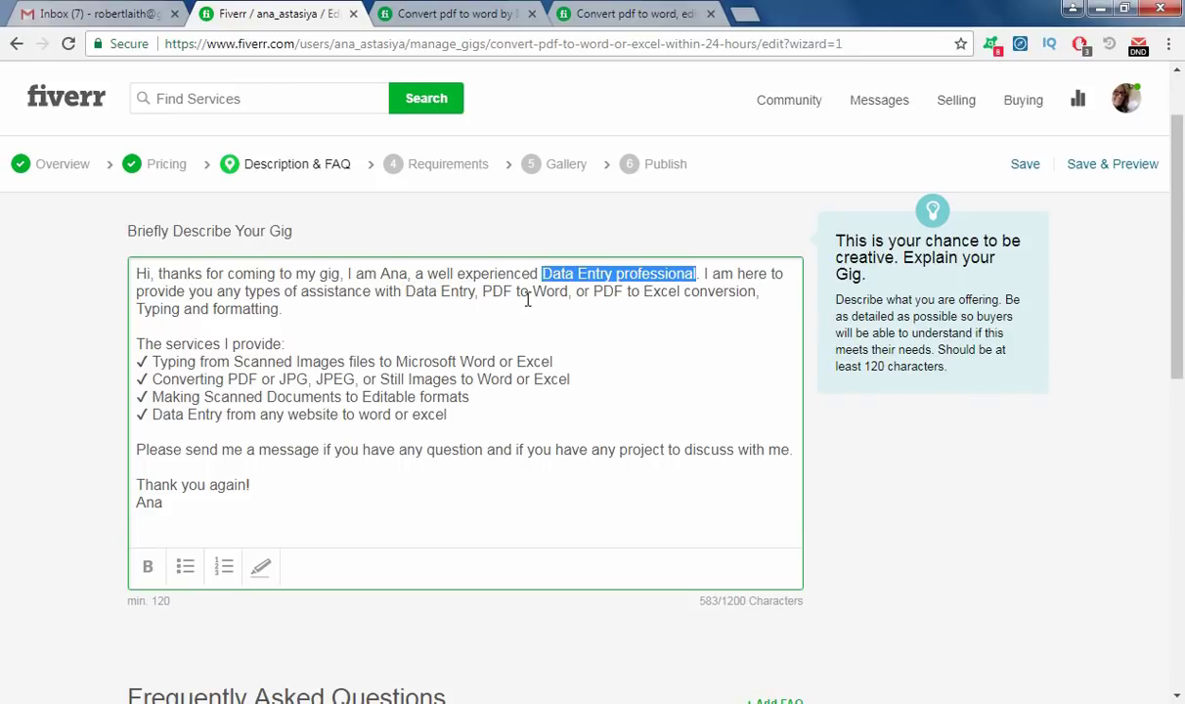
pyautogui.click(476, 287)
pyautogui.moveTo(532, 291); pyautogui.dragTo(584, 291)
pyautogui.click(622, 296)
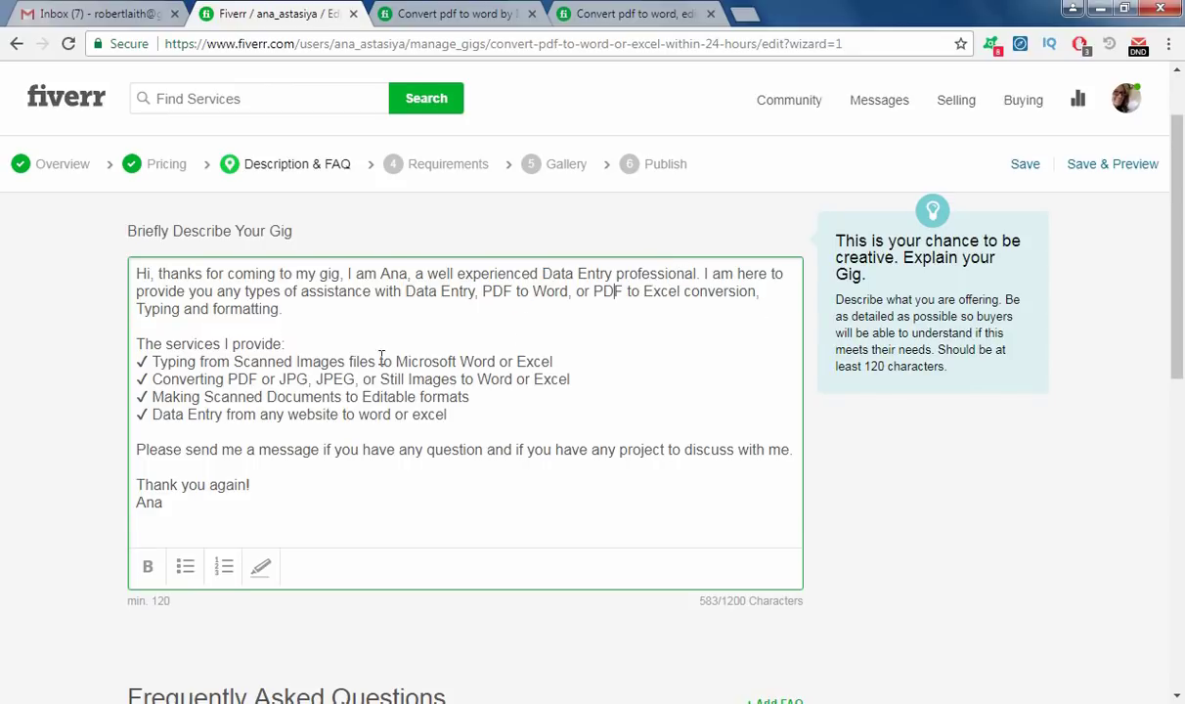
pyautogui.doubleClick(197, 309)
pyautogui.doubleClick(260, 362)
pyautogui.doubleClick(335, 362)
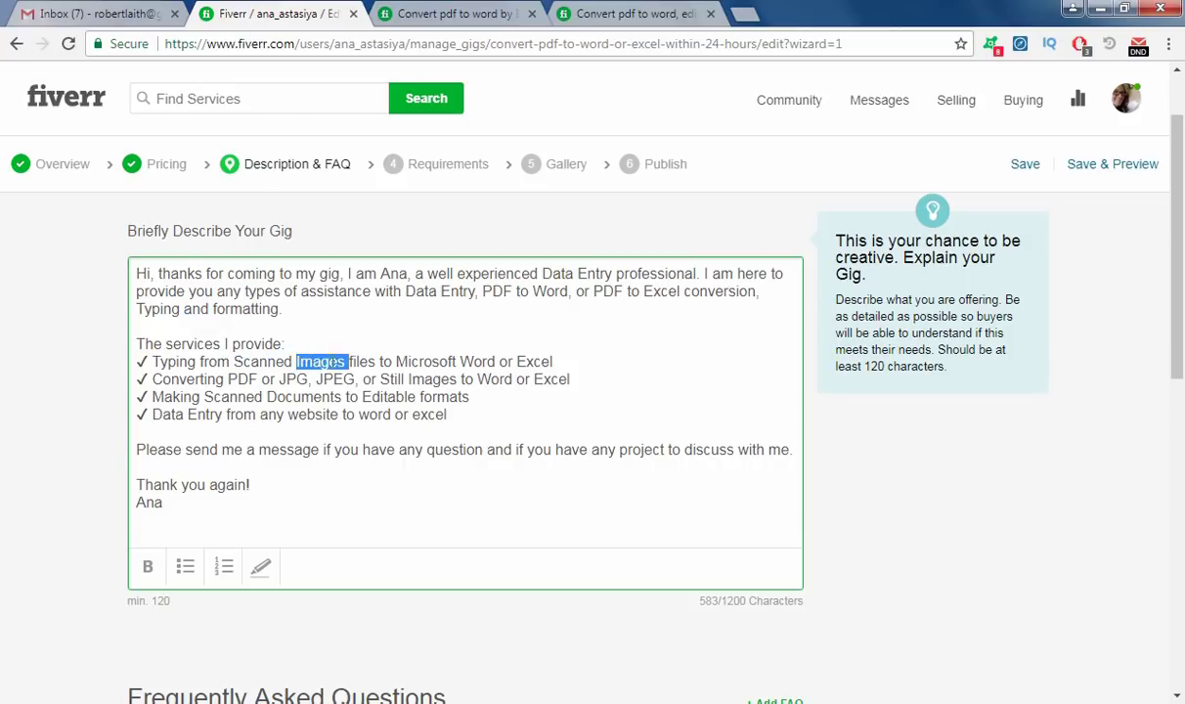
pyautogui.moveTo(285, 359); pyautogui.dragTo(321, 360)
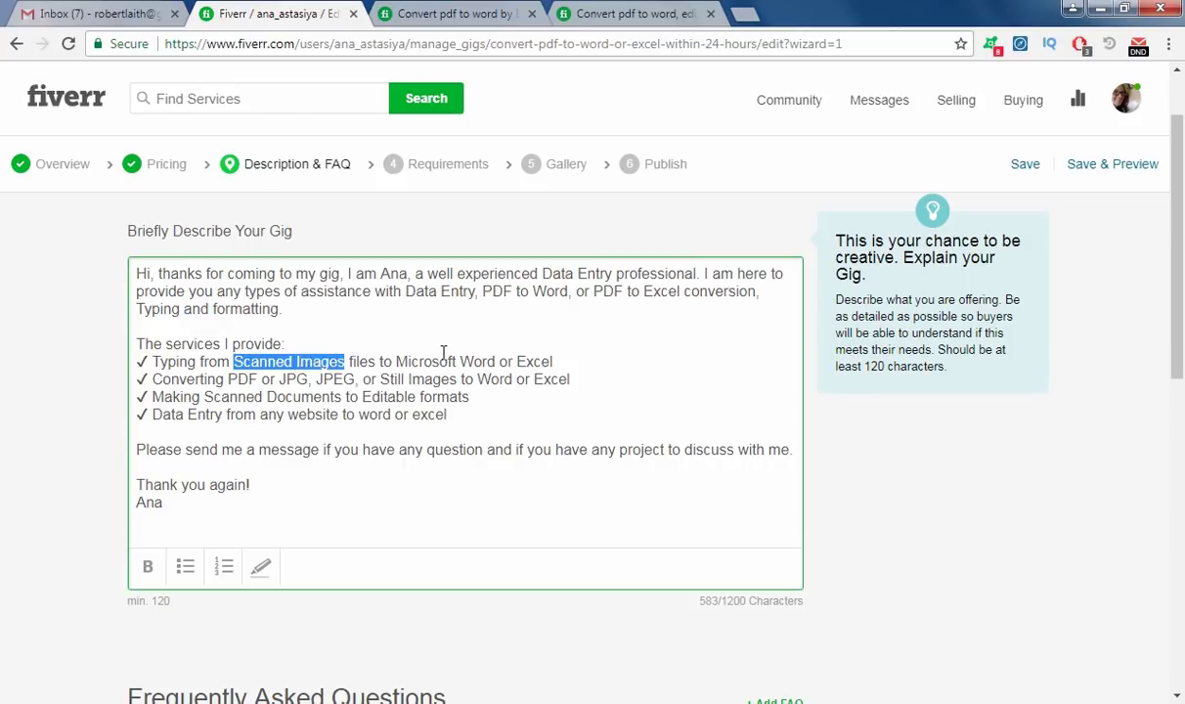
pyautogui.moveTo(445, 344); pyautogui.dragTo(494, 362)
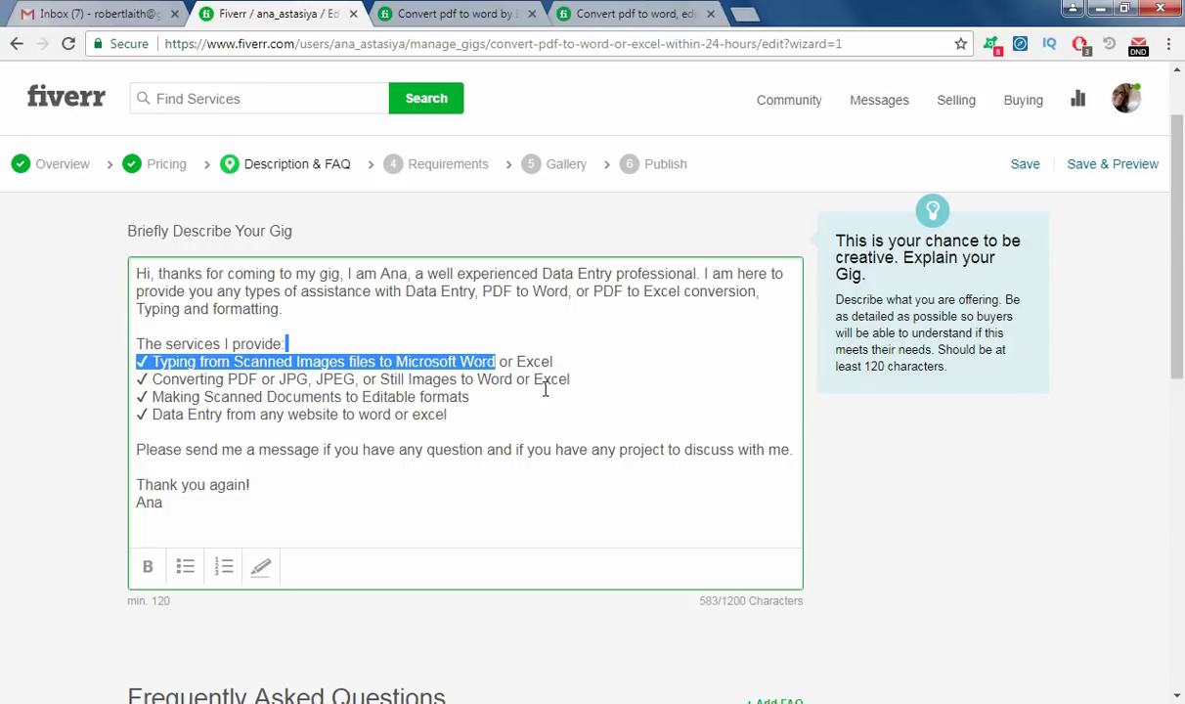
pyautogui.click(549, 362)
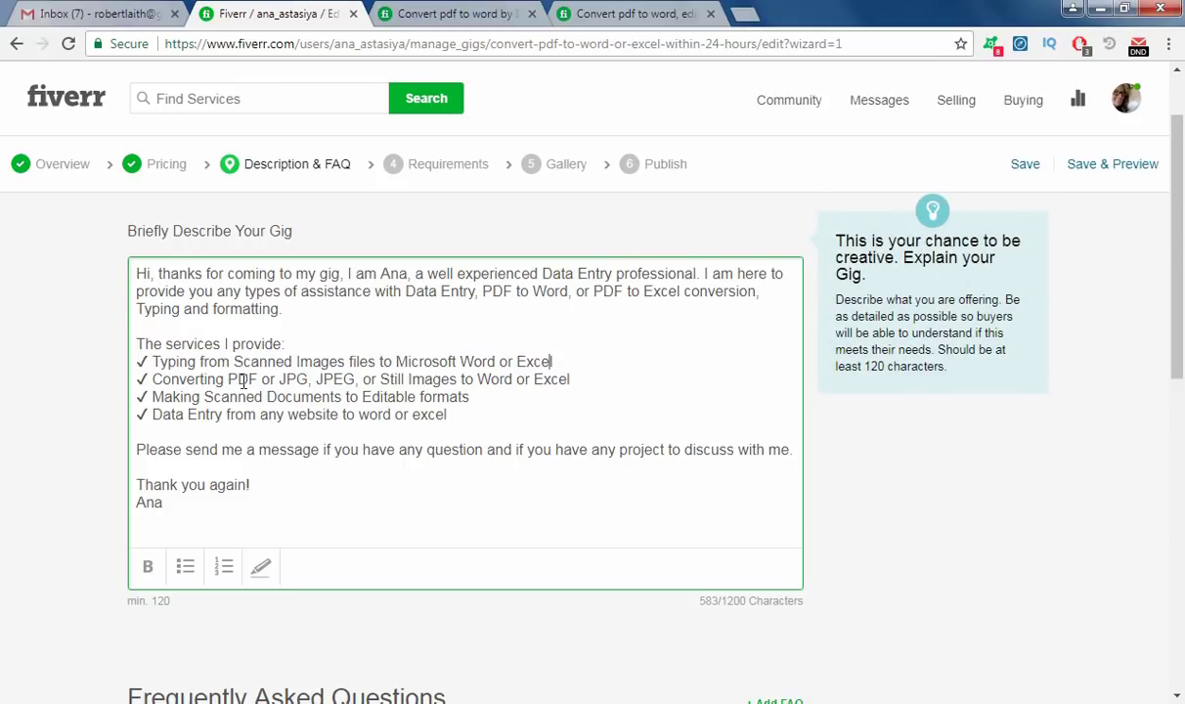
pyautogui.doubleClick(293, 379)
pyautogui.click(417, 395)
pyautogui.moveTo(223, 400); pyautogui.dragTo(469, 397)
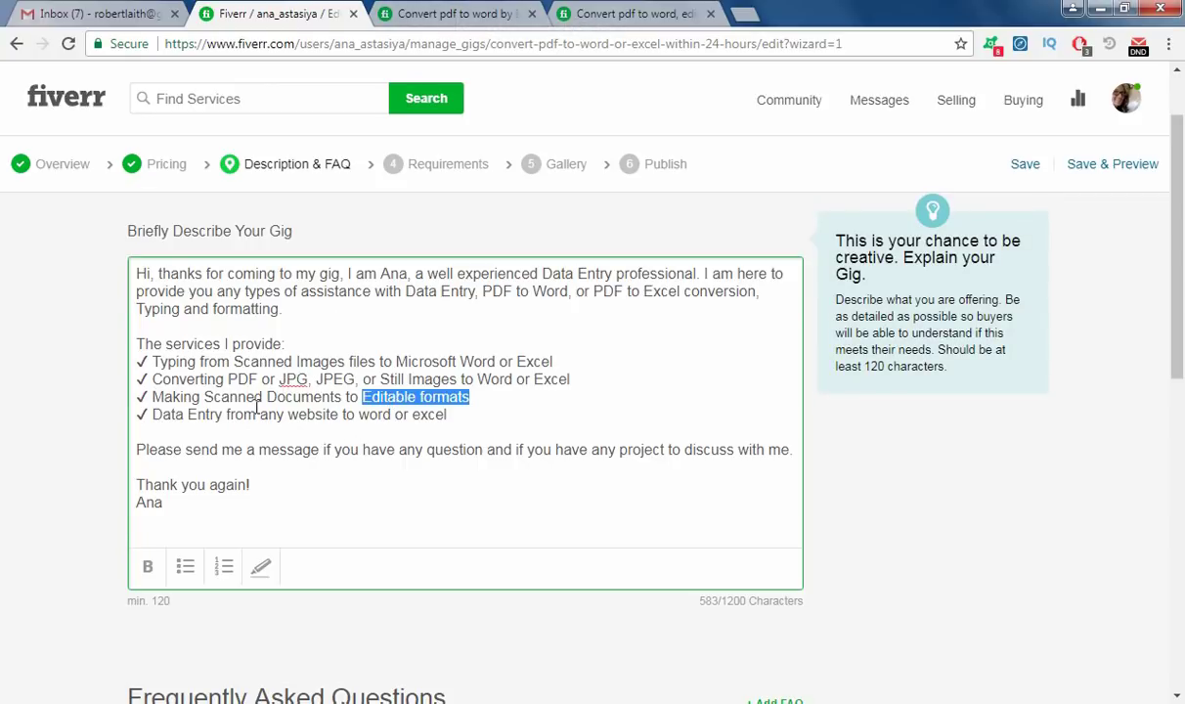
# Open a blank question-and-answer entry in the Frequently Asked Questions section.
pyautogui.scroll(-2, 27, 489)
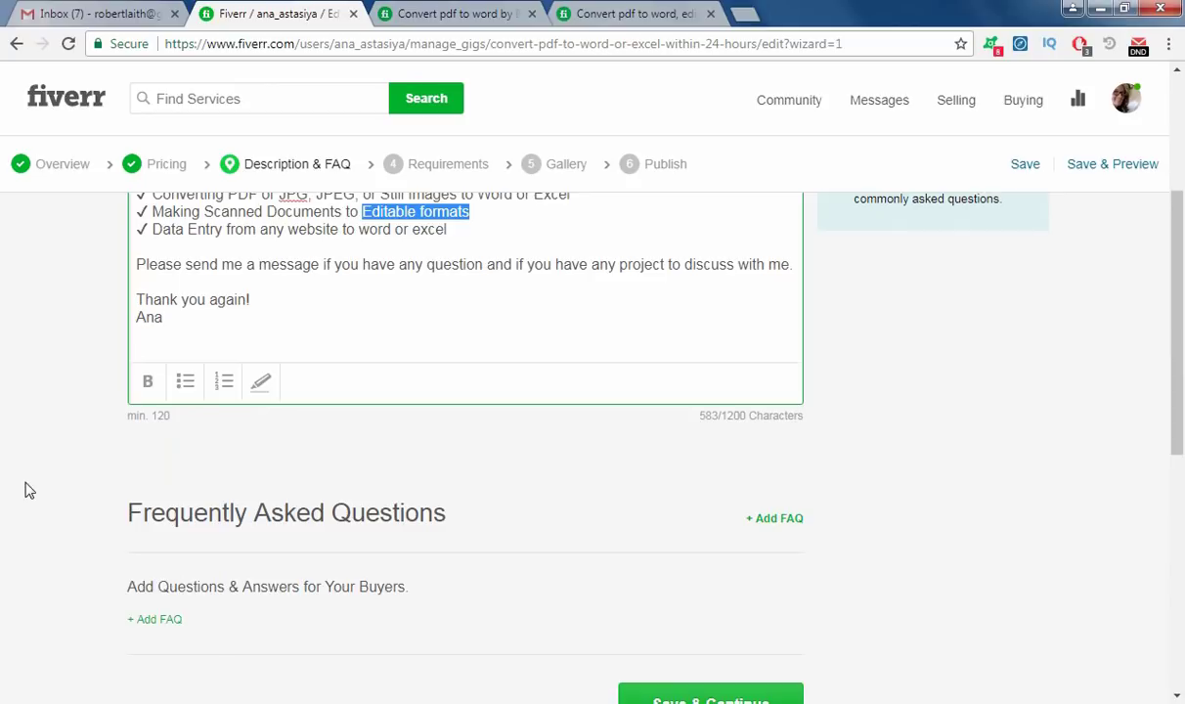
pyautogui.scroll(-1, 643, 491)
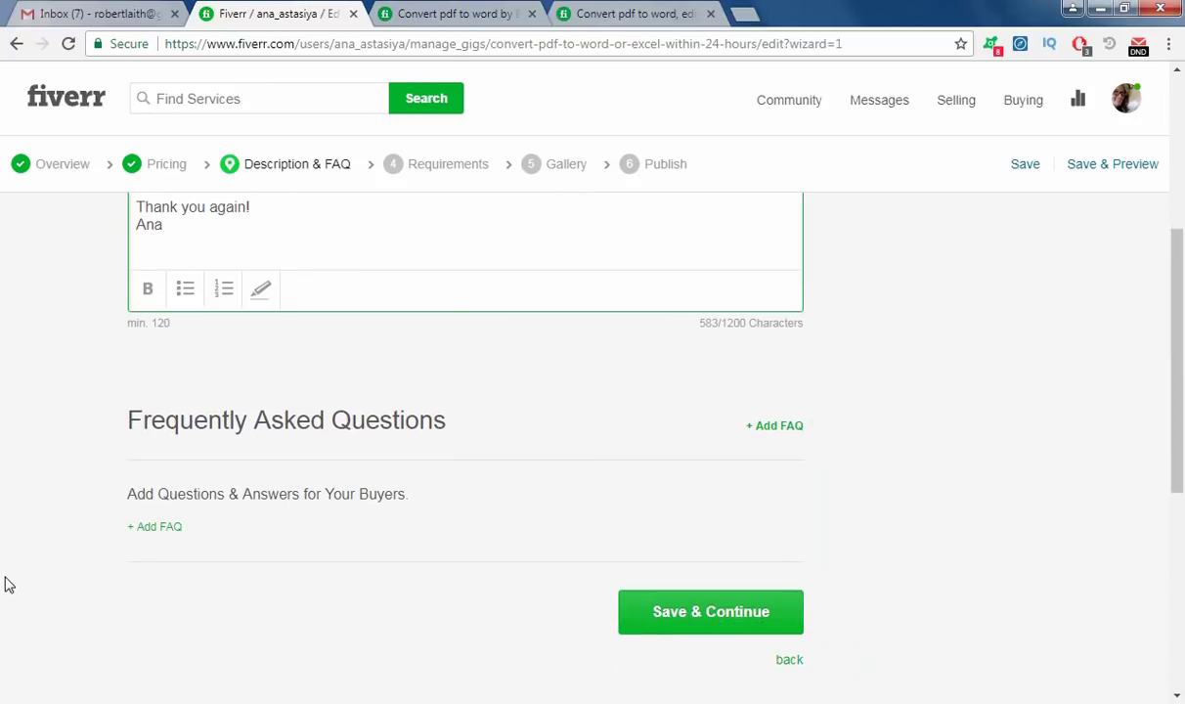
pyautogui.moveTo(238, 415)
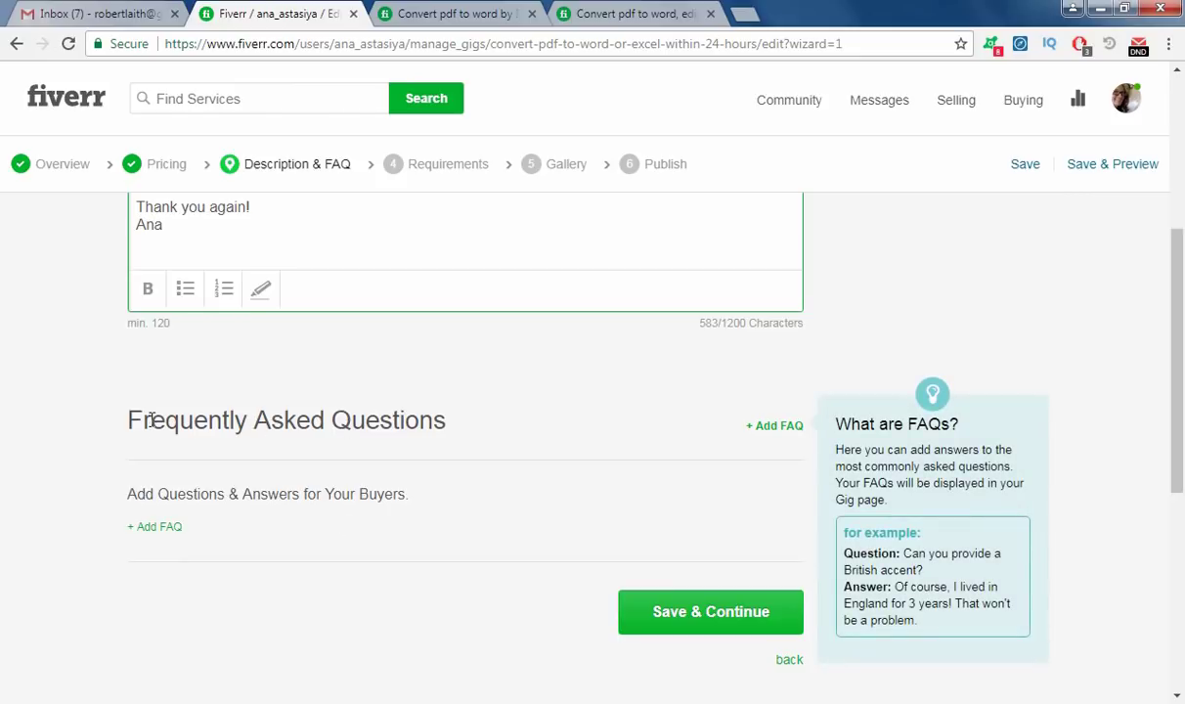
pyautogui.moveTo(127, 415); pyautogui.dragTo(410, 499)
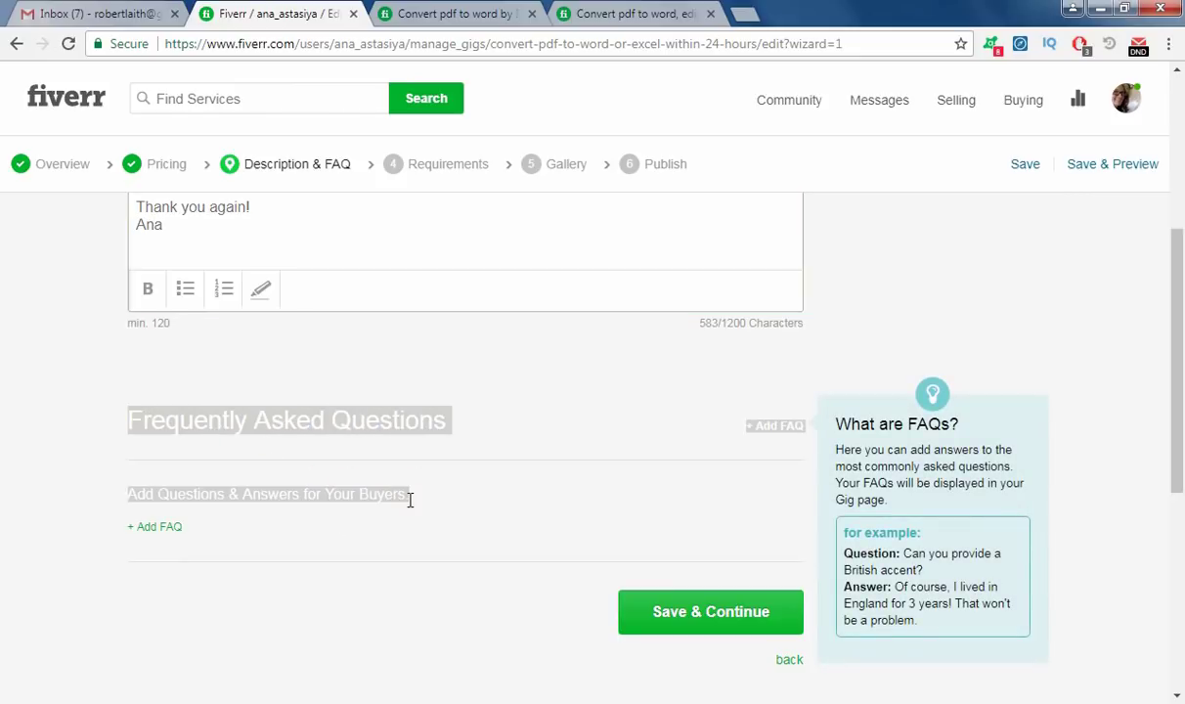
pyautogui.click(412, 497)
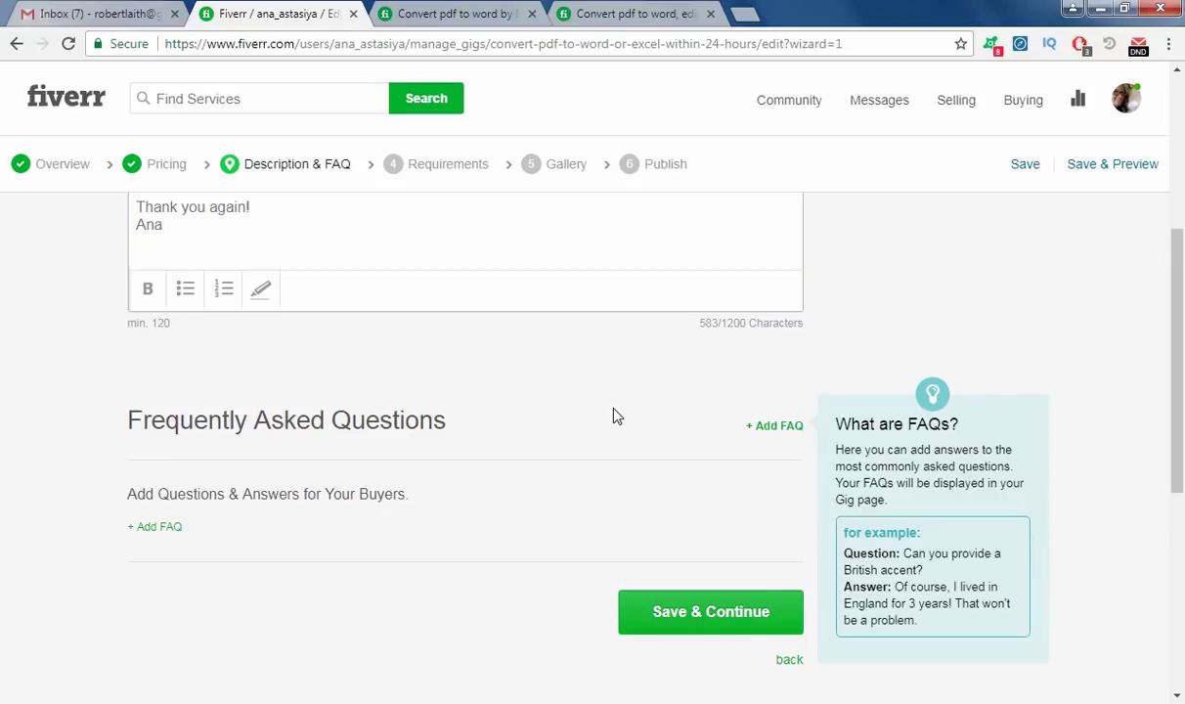
pyautogui.click(159, 527)
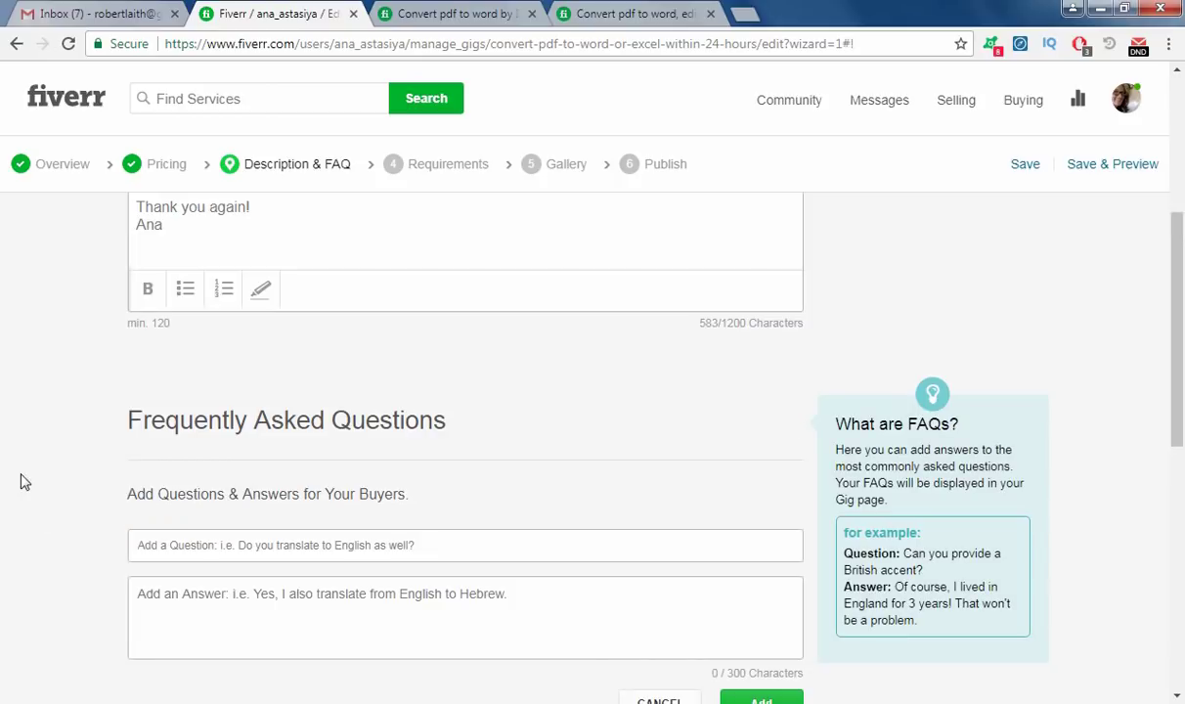
pyautogui.scroll(-1, 188, 537)
pyautogui.write('Are ')
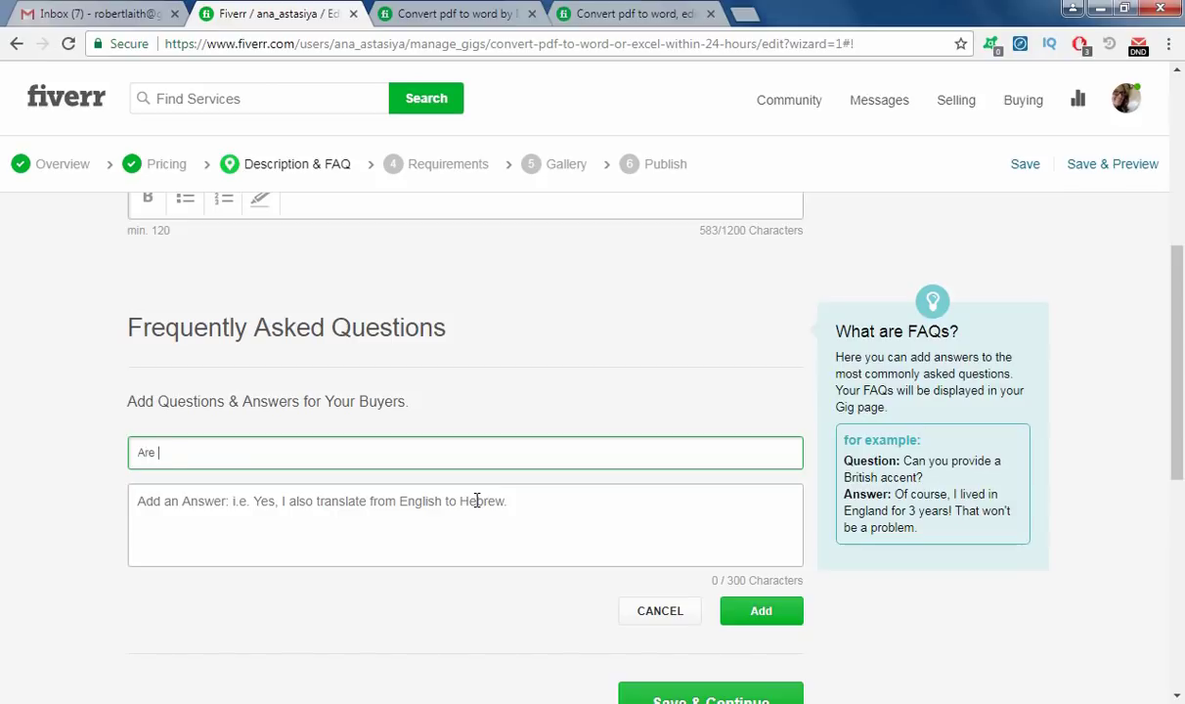
pyautogui.write('you available fo')
pyautogui.press('BackSpace')
pyautogui.press('BackSpace')
pyautogui.press('BackSpace')
pyautogui.write('to complete')
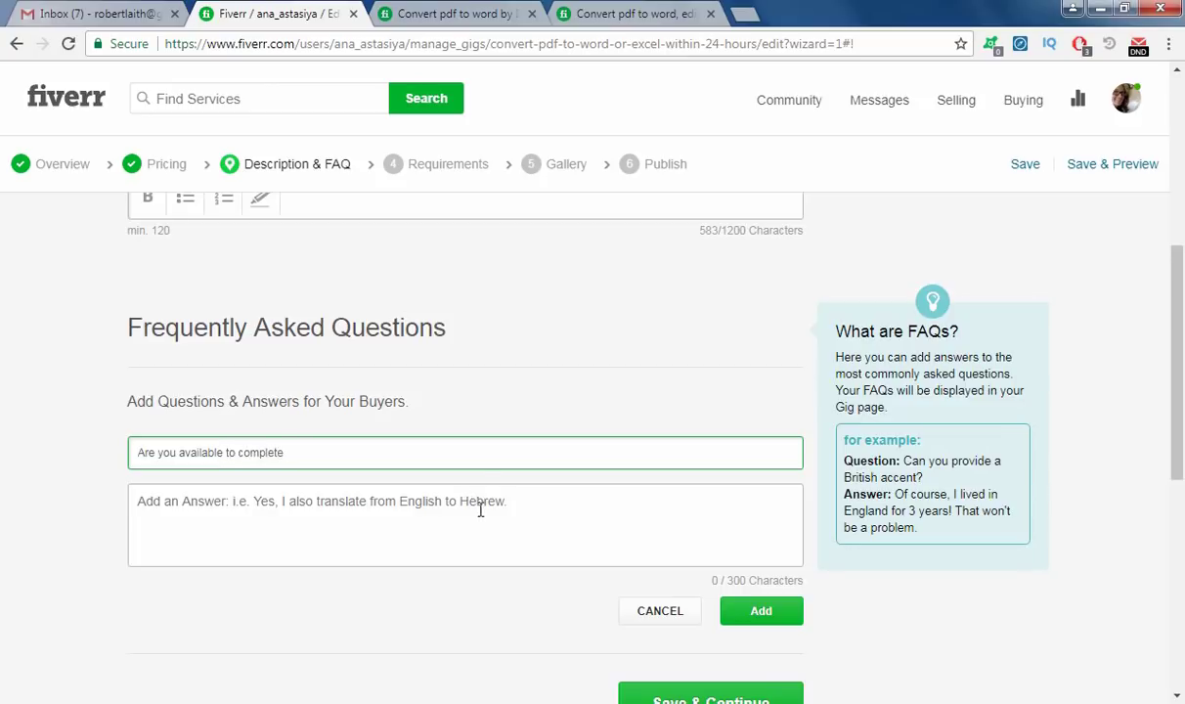
# Set the FAQ question to "Are you able to complete a big project within few days?".
pyautogui.hotkey('ctrl', 'a')
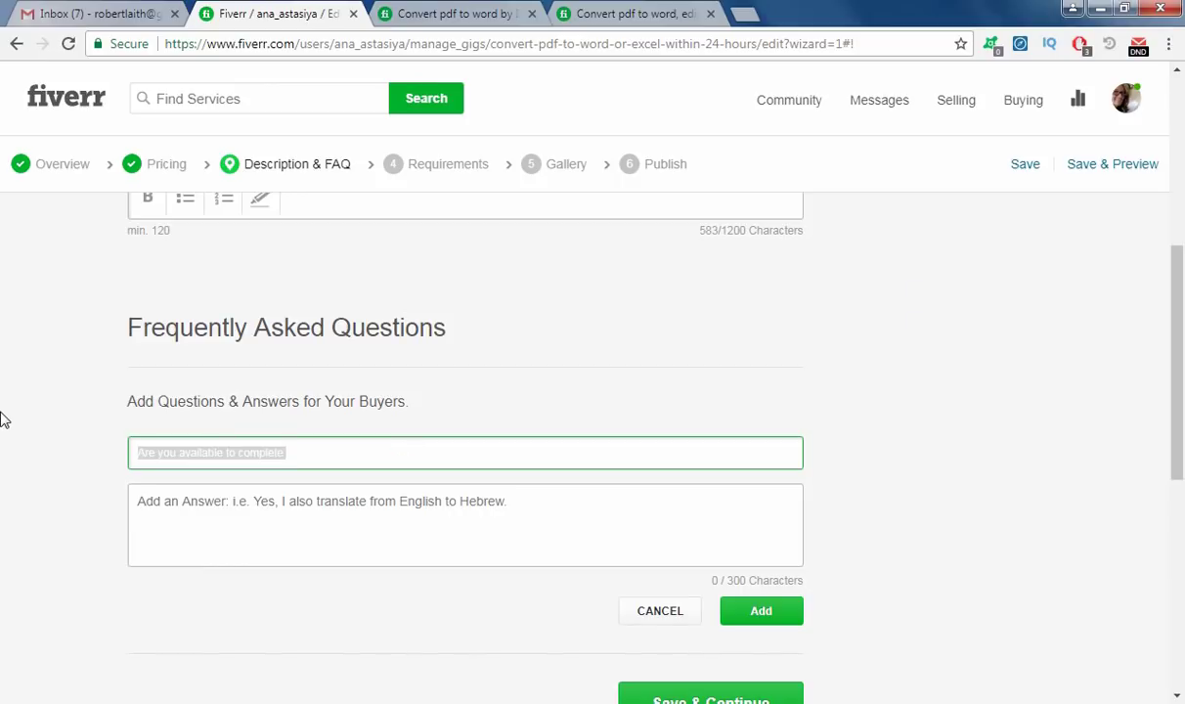
pyautogui.write('Are you able ')
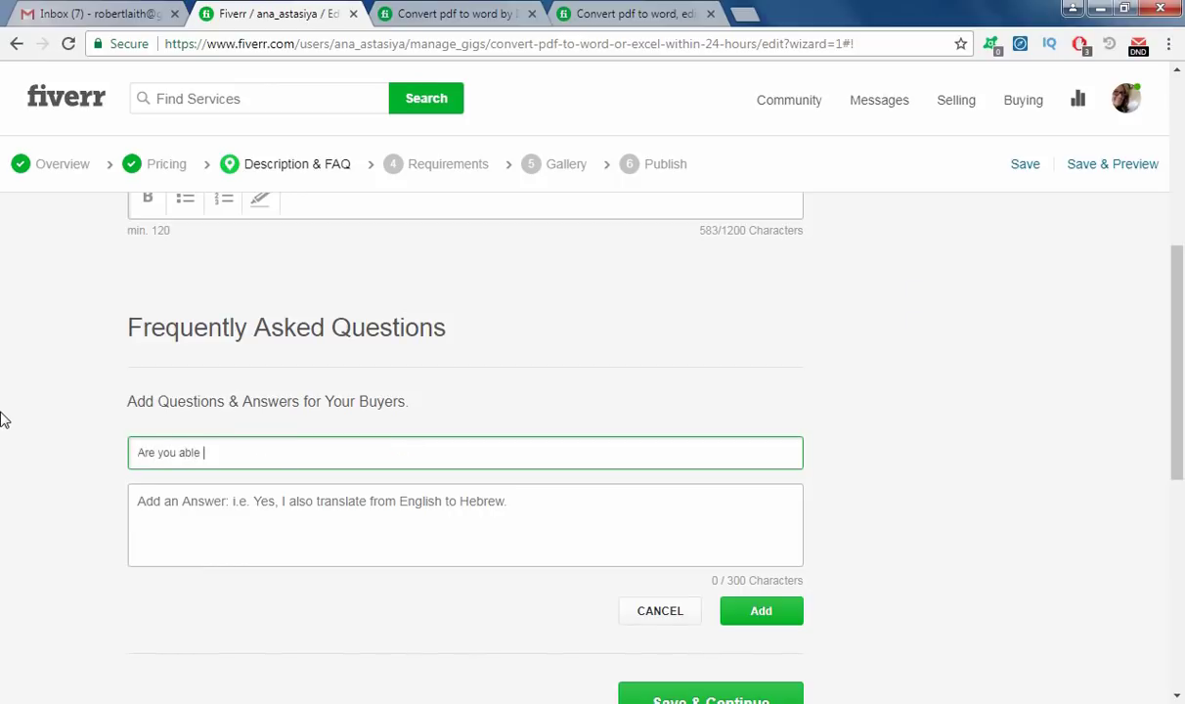
pyautogui.write('to complete a big project')
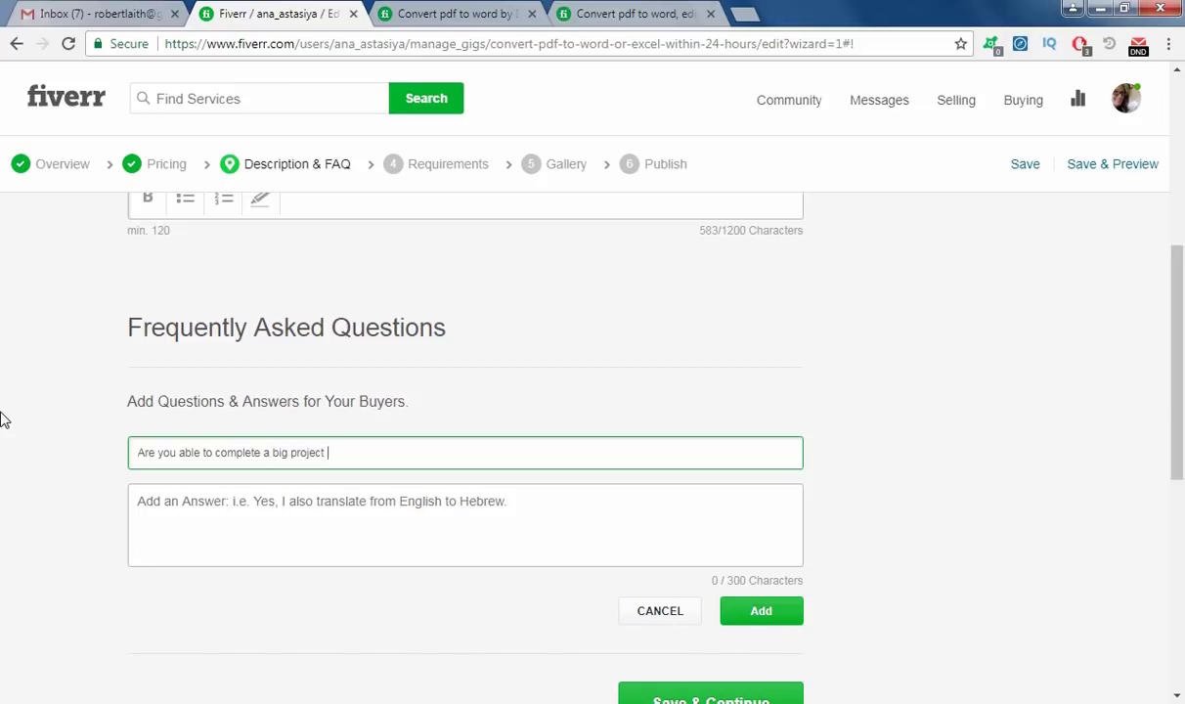
pyautogui.write('within few days?')
# Answer the FAQ question with "Yes, please let me know more details in the message.".
pyautogui.click(193, 541)
pyautogui.write('Yes, ple')
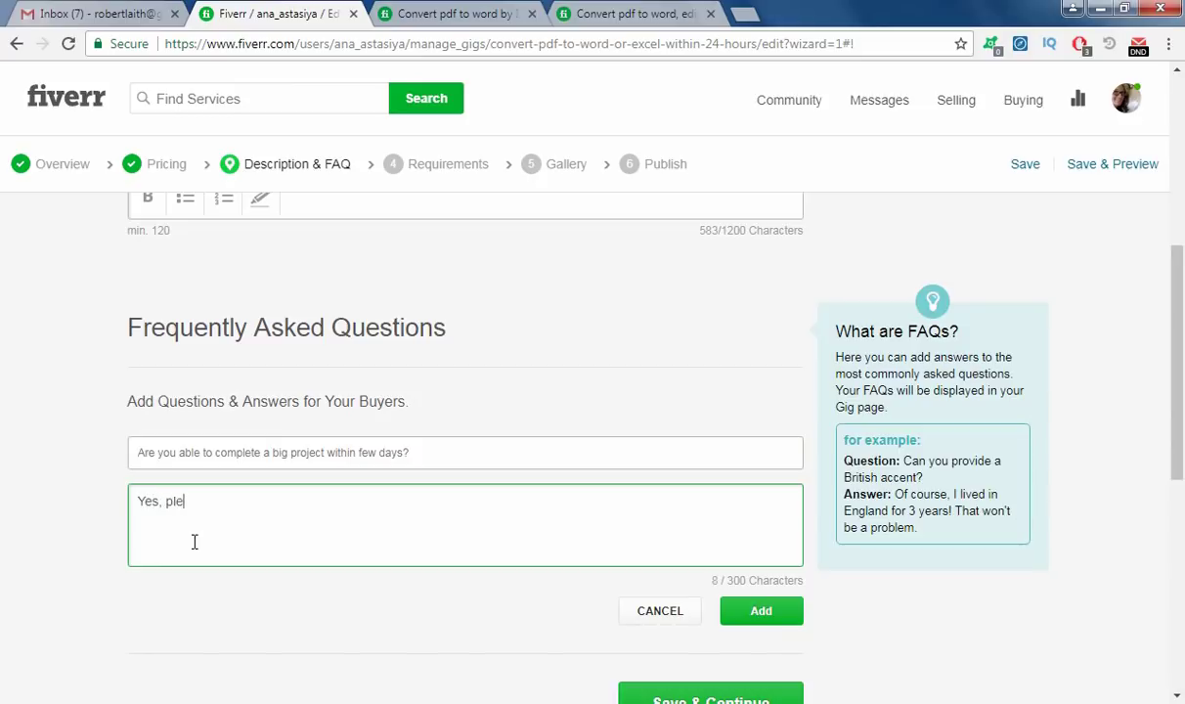
pyautogui.write('ase let me')
pyautogui.press('BackSpace')
pyautogui.press('BackSpace')
pyautogui.write('me know more ')
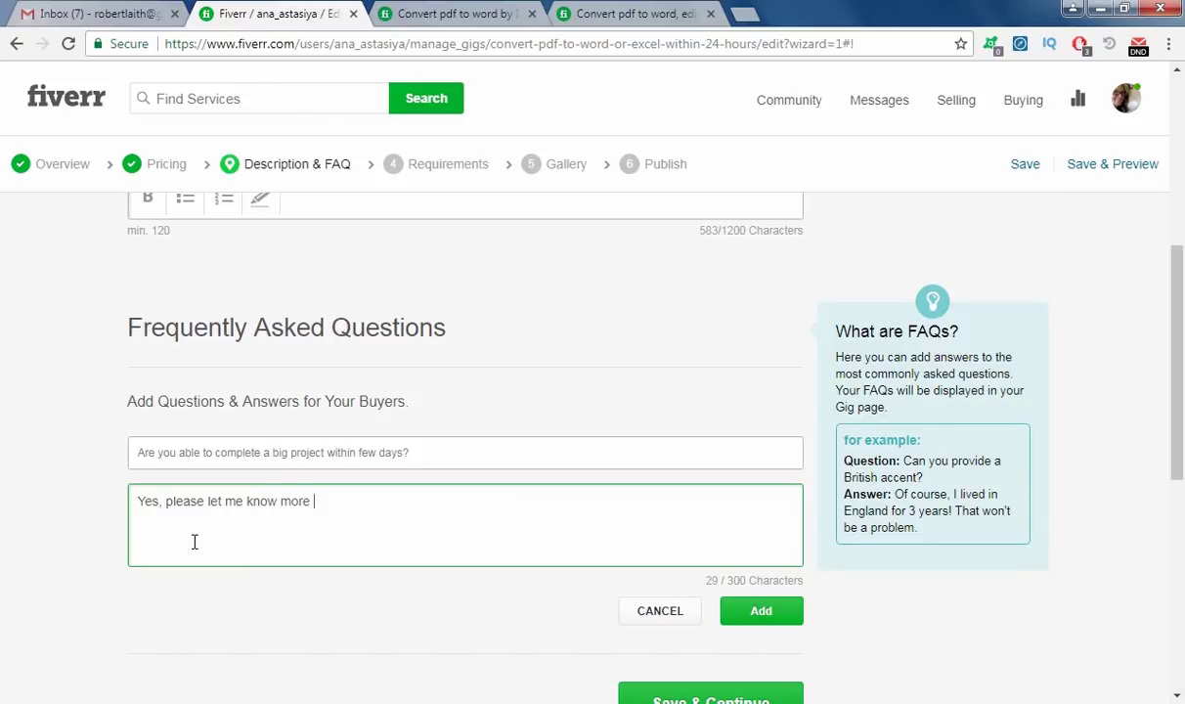
pyautogui.write('details in the mes')
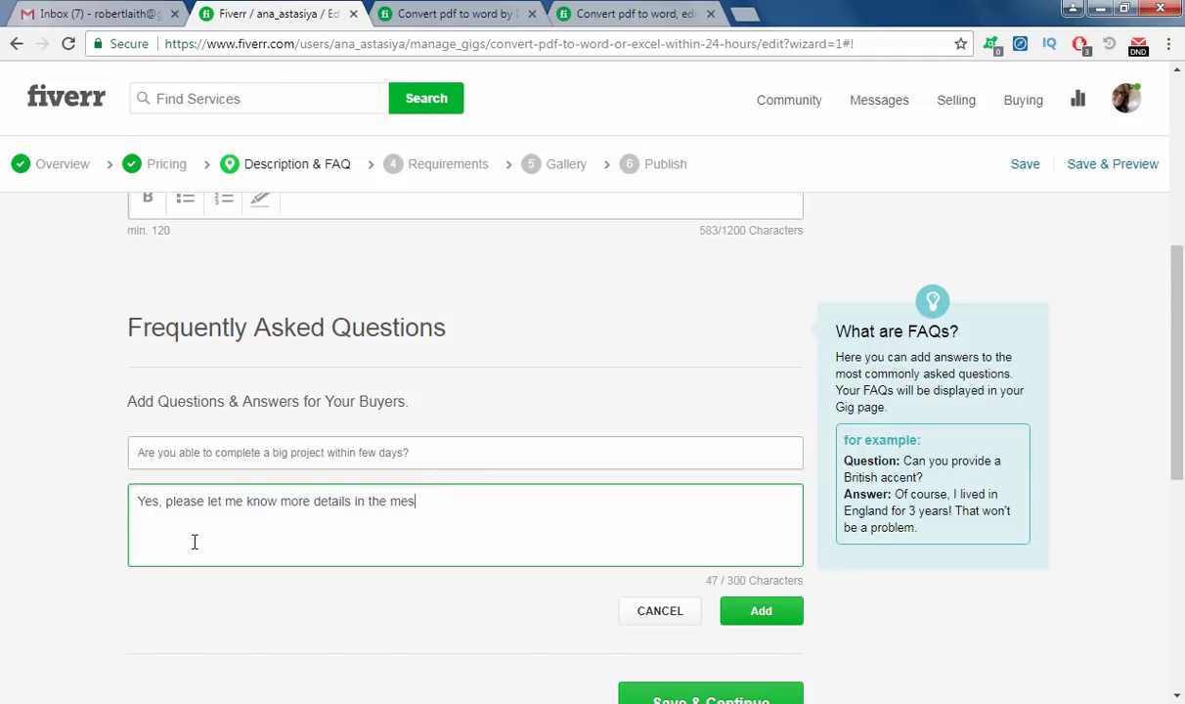
pyautogui.write('sage .')
# Add the completed question and answer to the gig's FAQ, and save and continue to the Requirements stage.
pyautogui.moveTo(138, 452); pyautogui.dragTo(448, 467)
pyautogui.click(176, 418)
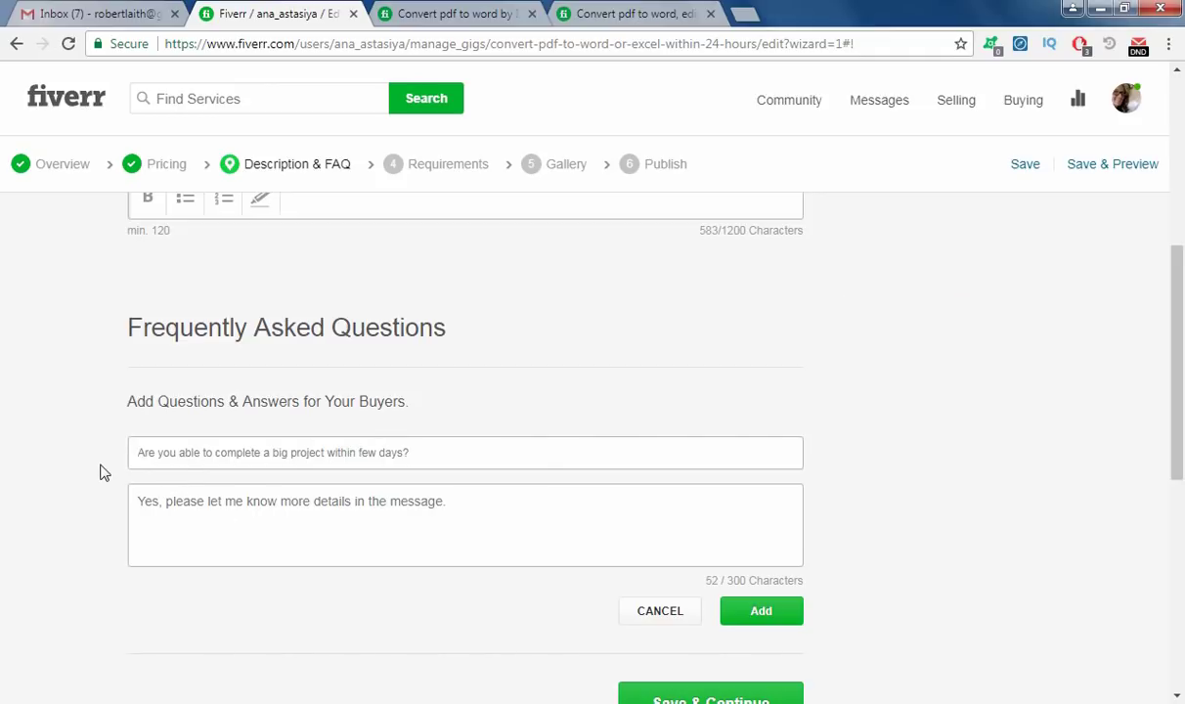
pyautogui.moveTo(158, 525)
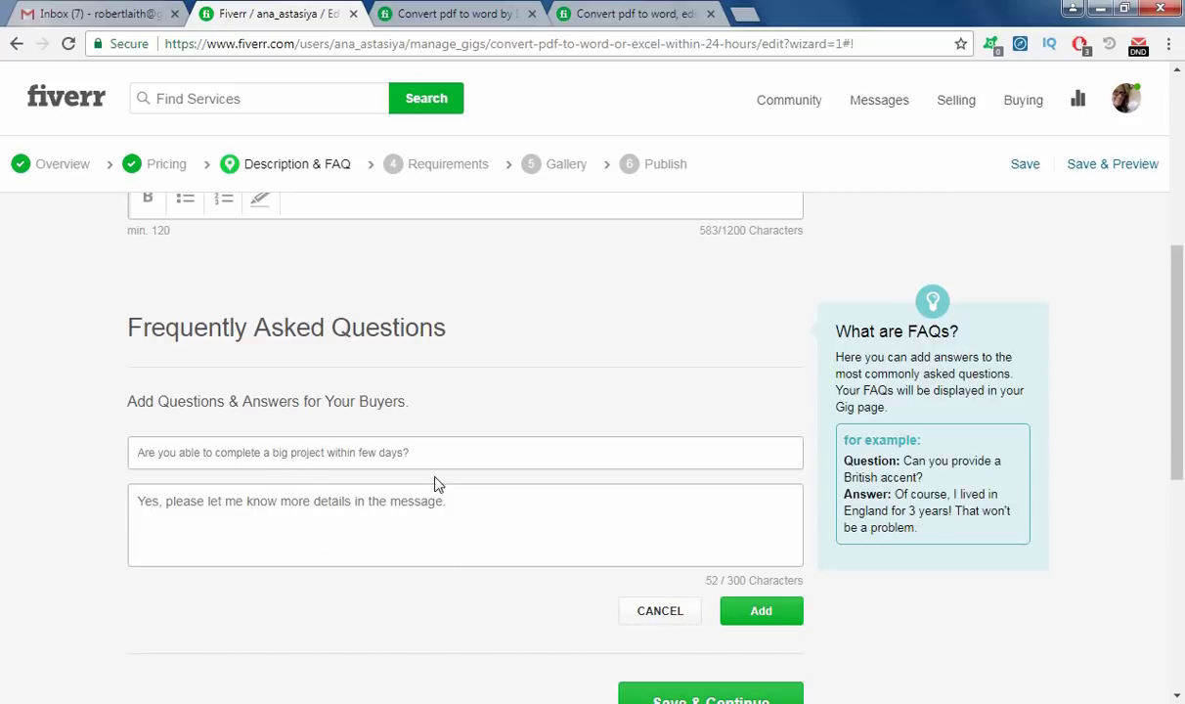
pyautogui.scroll(-1, 273, 556)
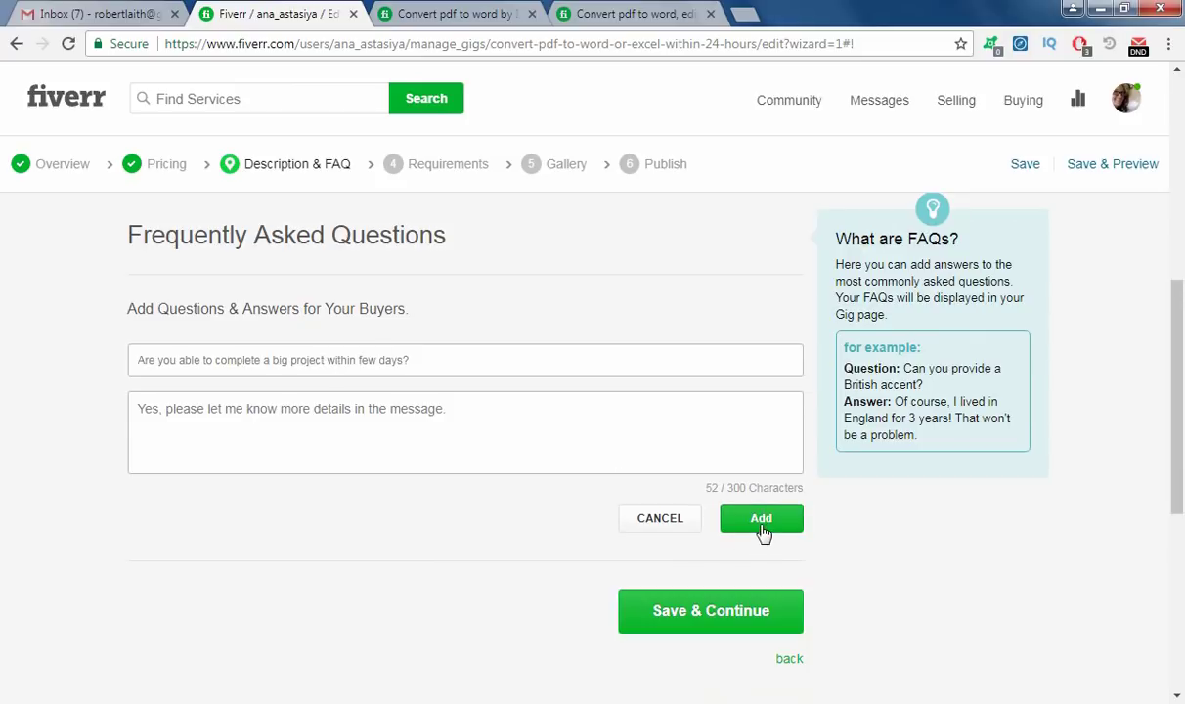
pyautogui.click(725, 516)
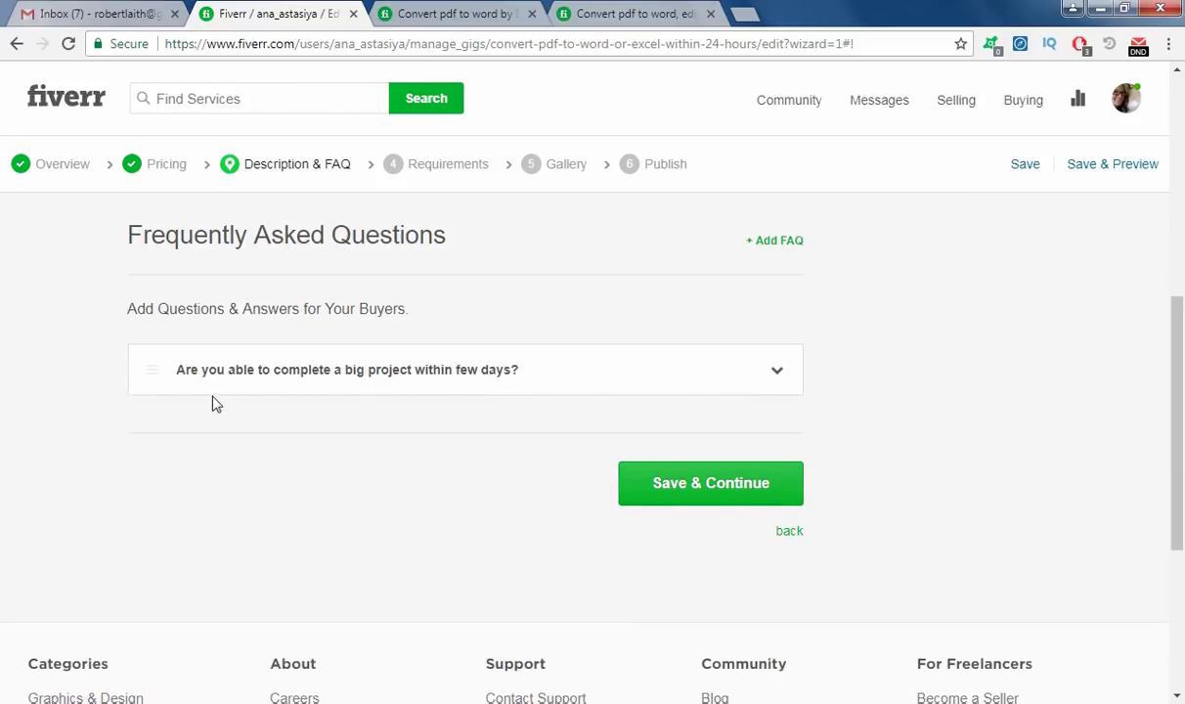
pyautogui.click(724, 501)
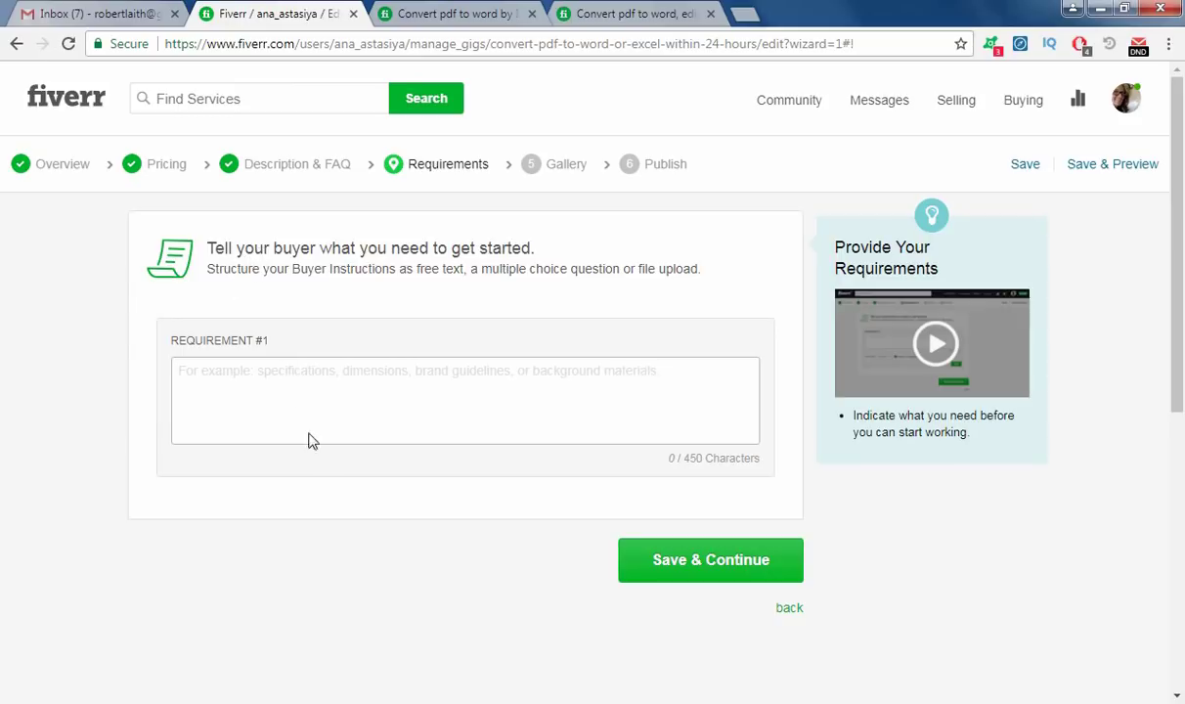
# Set requirement #1 to "Please provide me the resource files, and a clear overview of what you are expecting from me in the final delivery.".
pyautogui.click(285, 376)
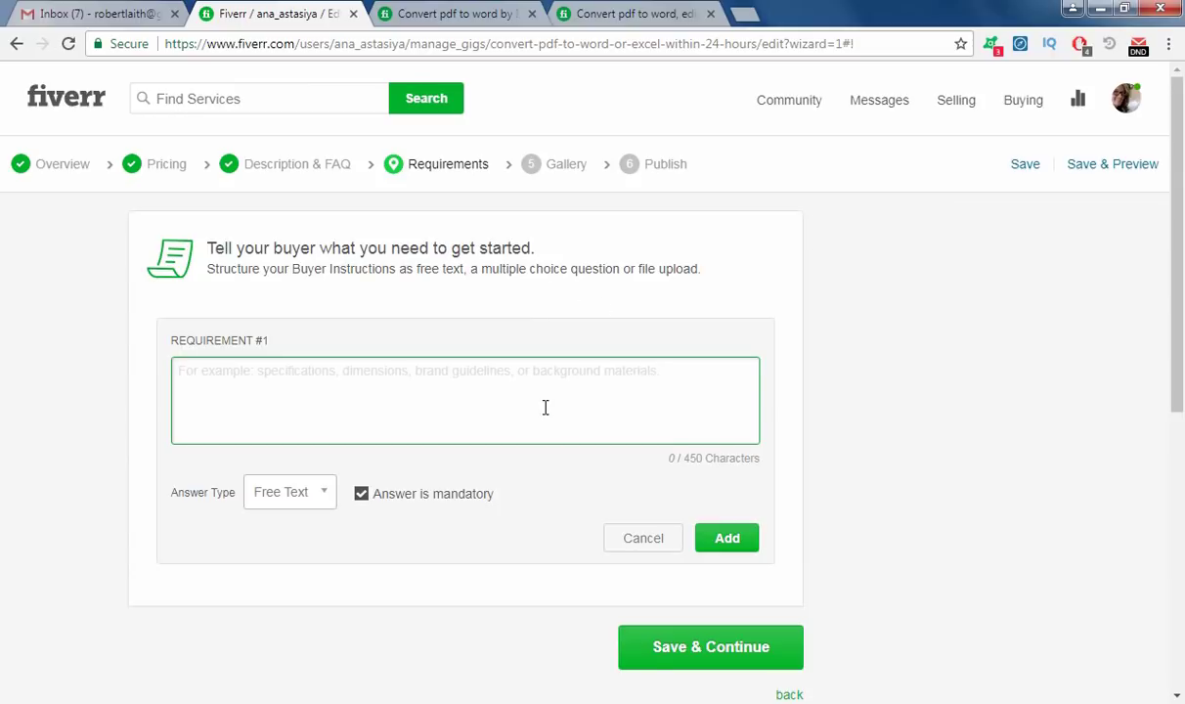
pyautogui.write('Please')
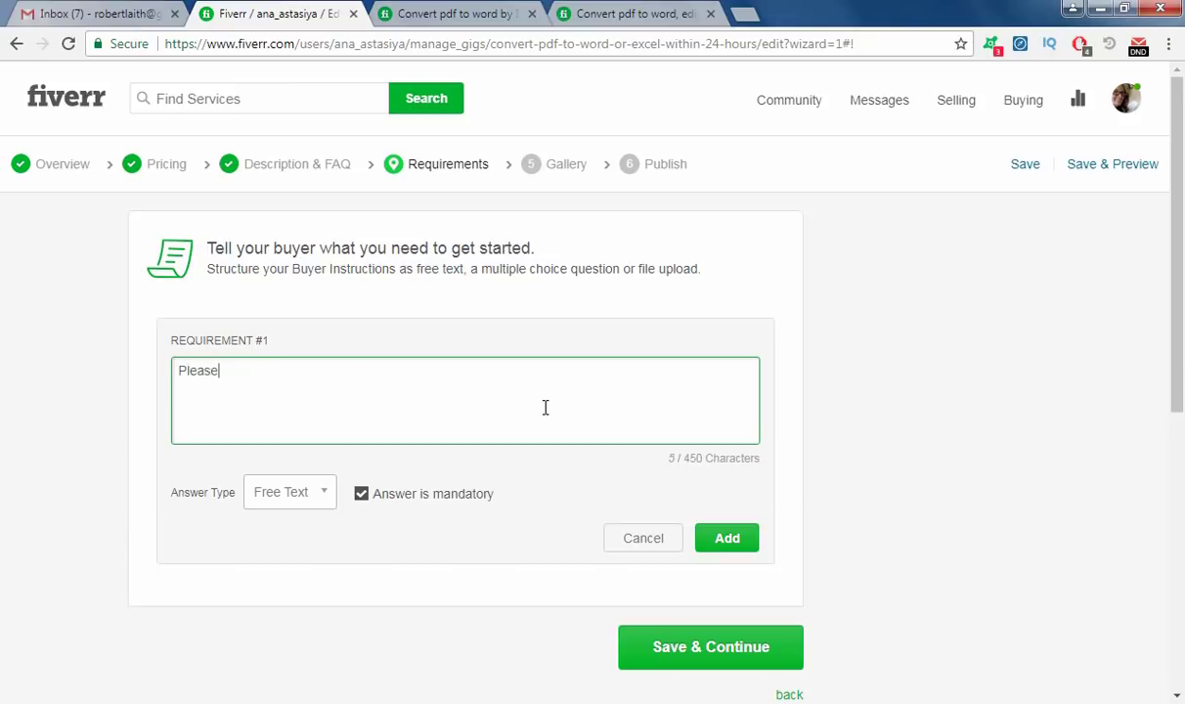
pyautogui.write(' provide me the resou')
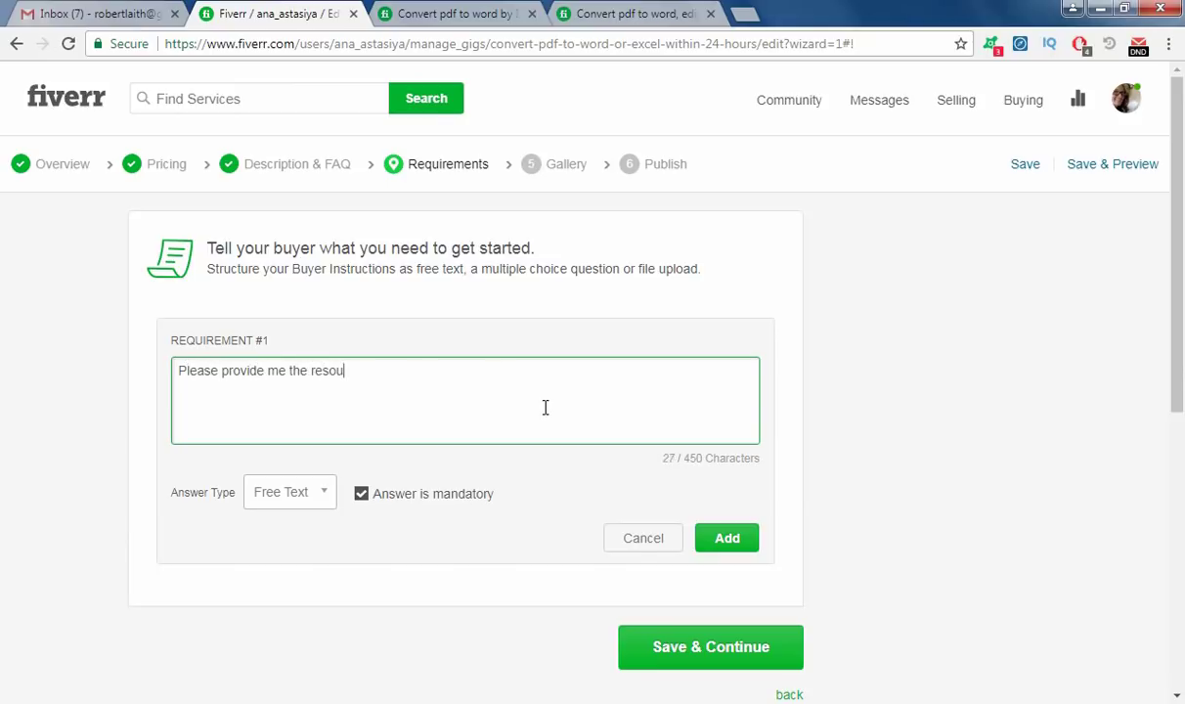
pyautogui.write('rce files, and a clear over')
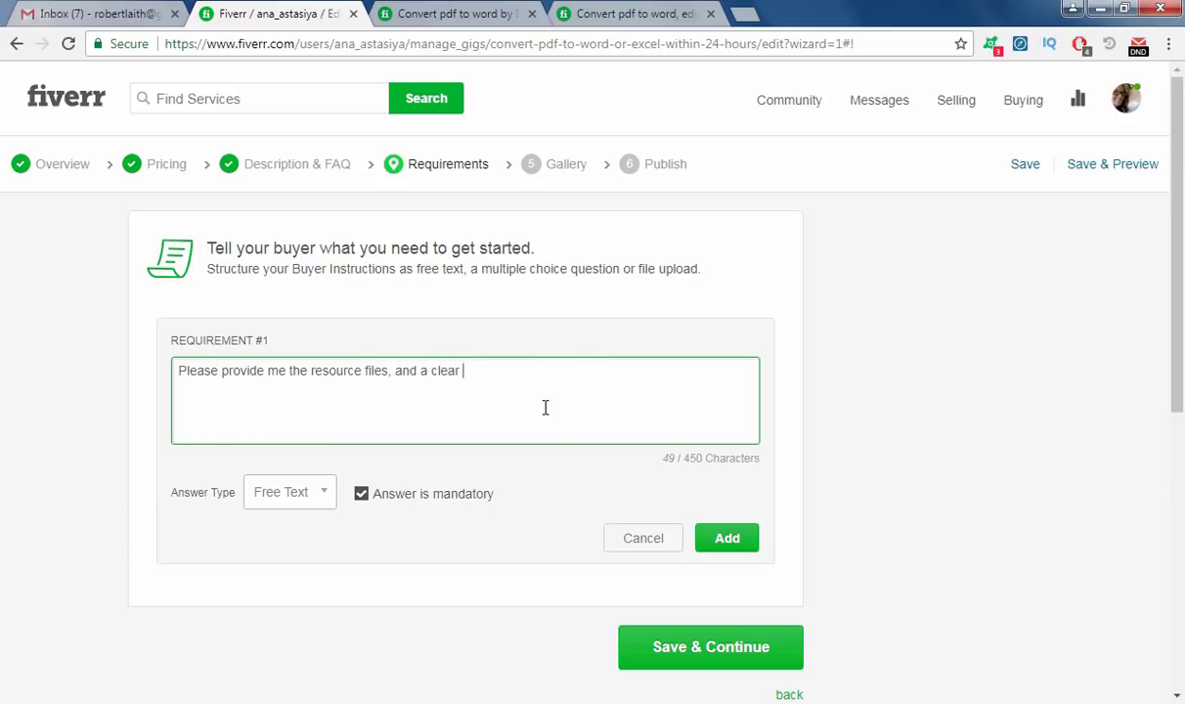
pyautogui.write('view of')
pyautogui.write(' wah')
pyautogui.press('BackSpace')
pyautogui.press('BackSpace')
pyautogui.write('hat you are expe')
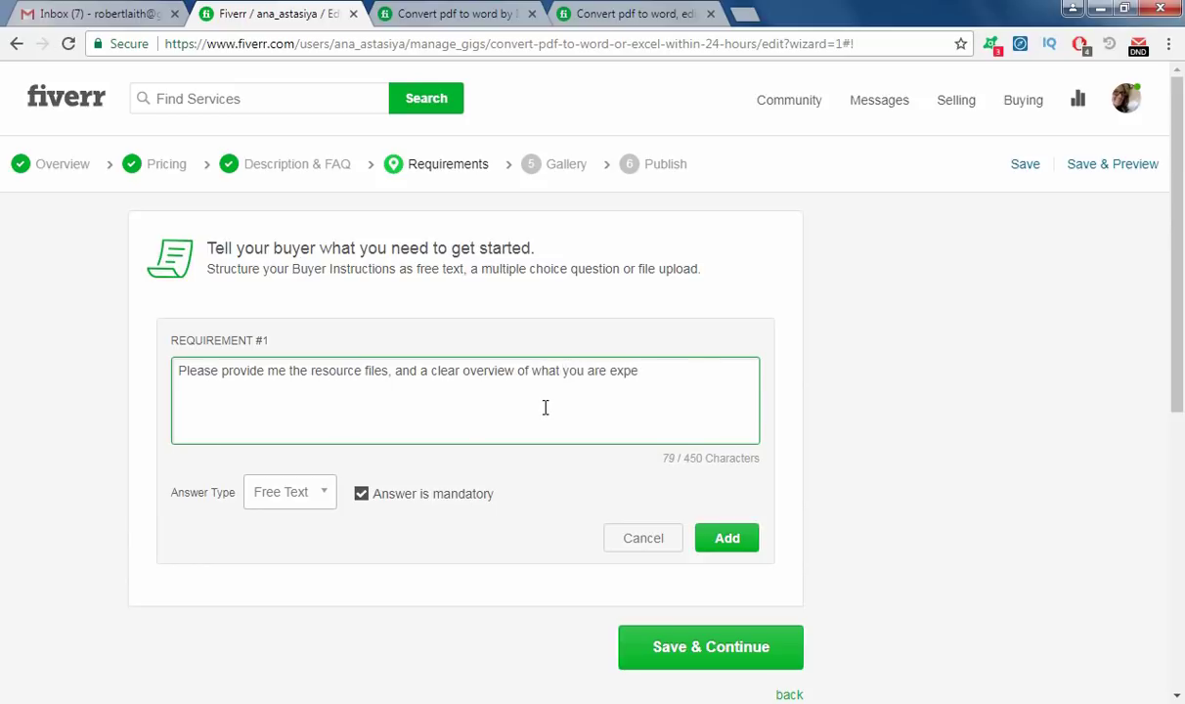
pyautogui.write('ction')
pyautogui.write('ng f')
pyautogui.write('rom me ')
pyautogui.write('in the fina ')
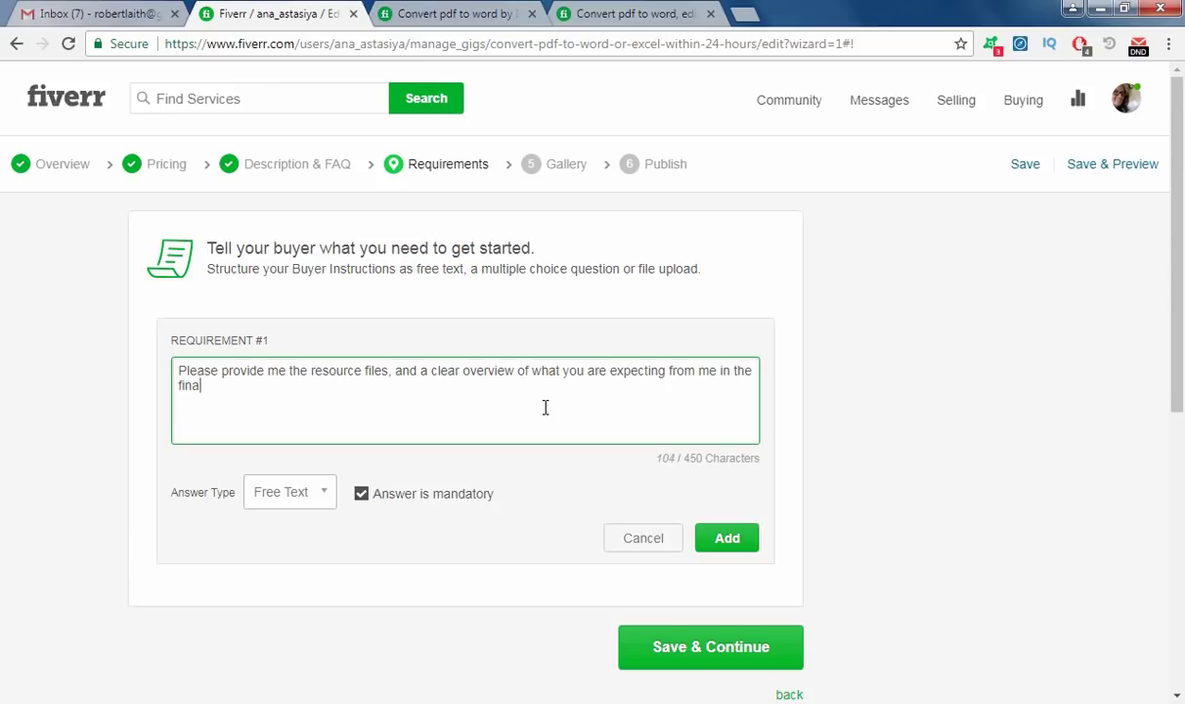
pyautogui.write('l delivery.')
# Review the mandatory setting and the answer type options for the requirement, keeping it as a mandatory Free Text answer.
pyautogui.click(360, 495)
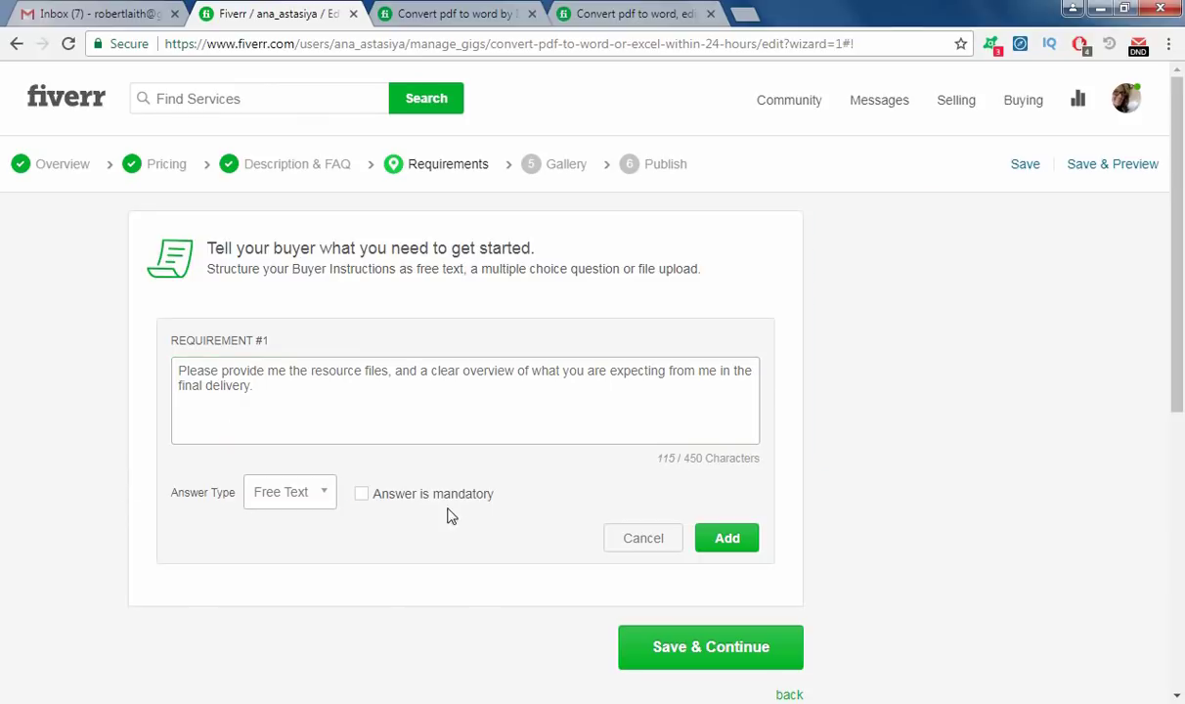
pyautogui.click(361, 494)
pyautogui.click(332, 492)
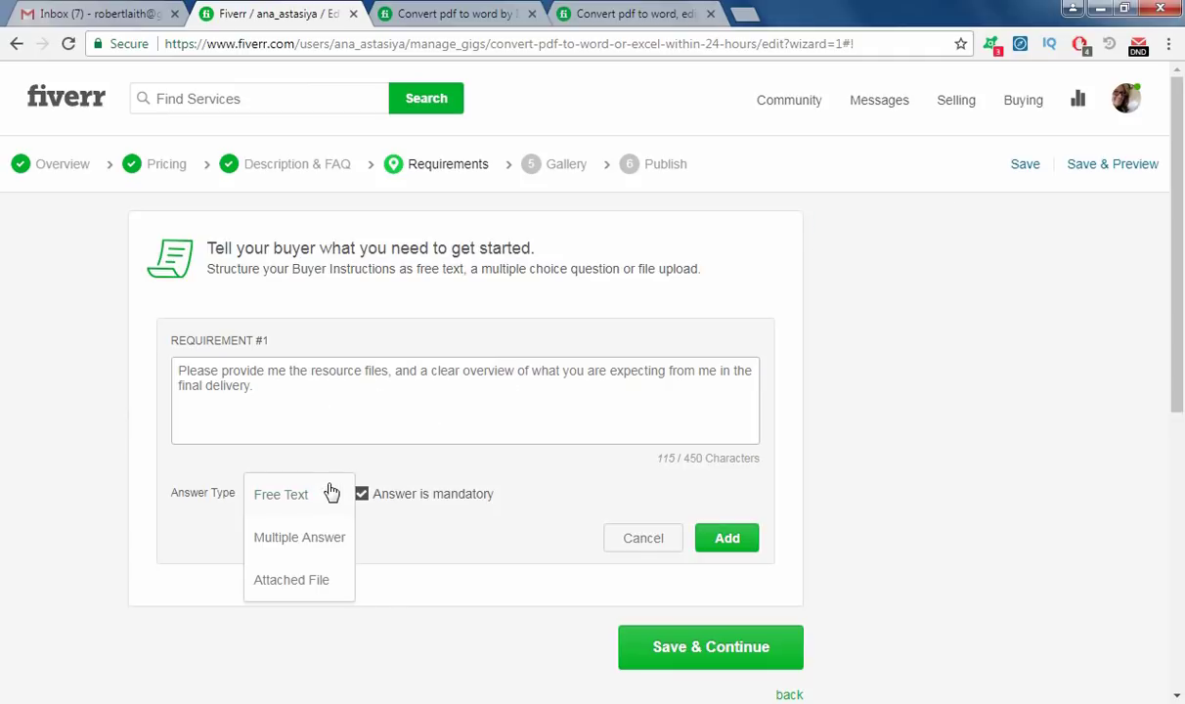
pyautogui.click(325, 395)
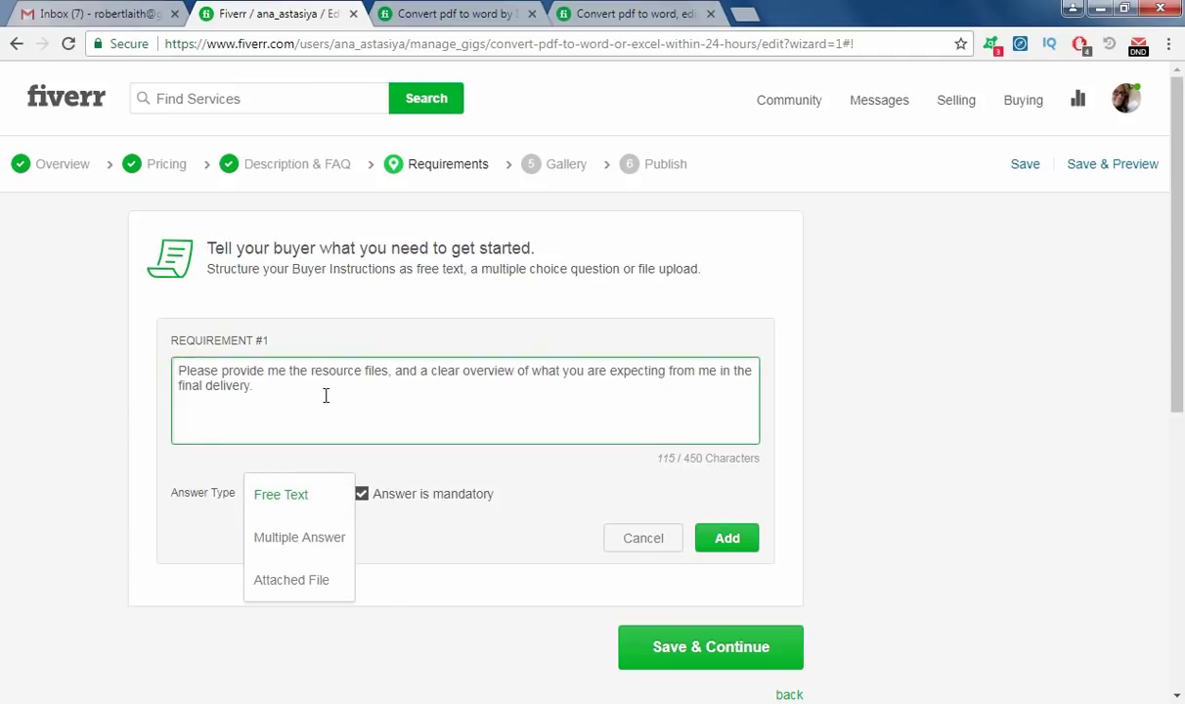
pyautogui.click(276, 496)
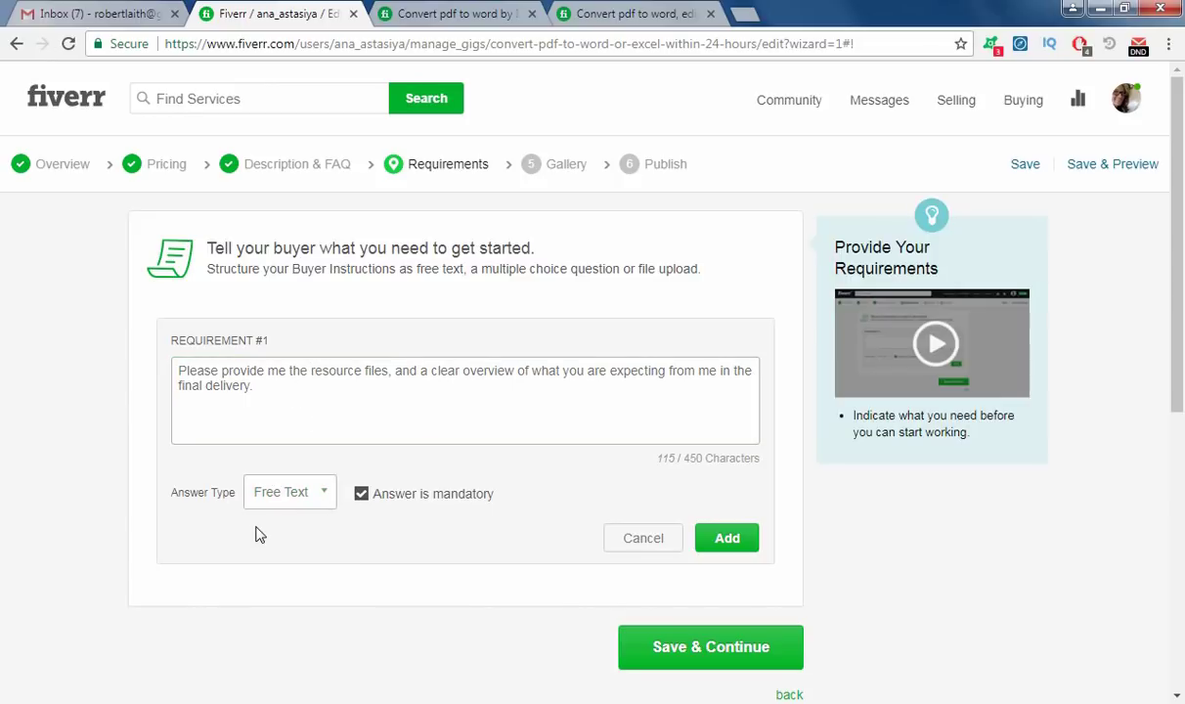
pyautogui.click(290, 488)
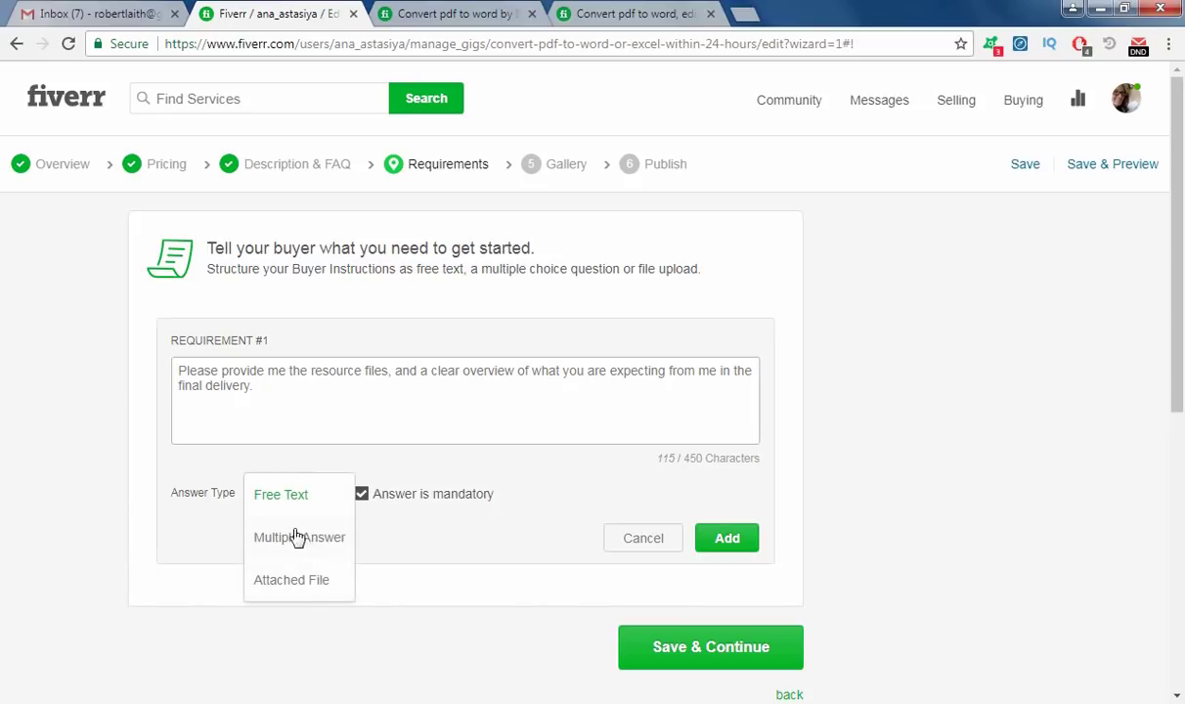
pyautogui.click(290, 496)
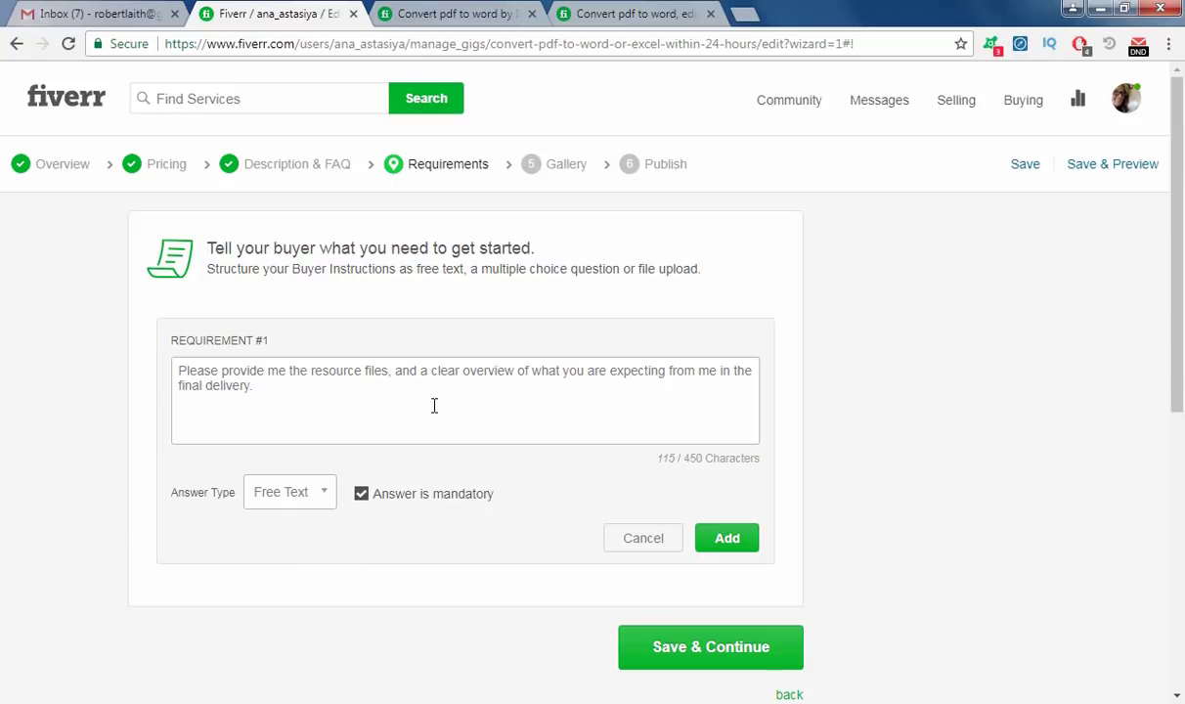
# Add the requirement to the gig, and save and continue to the Gallery stage.
pyautogui.click(727, 539)
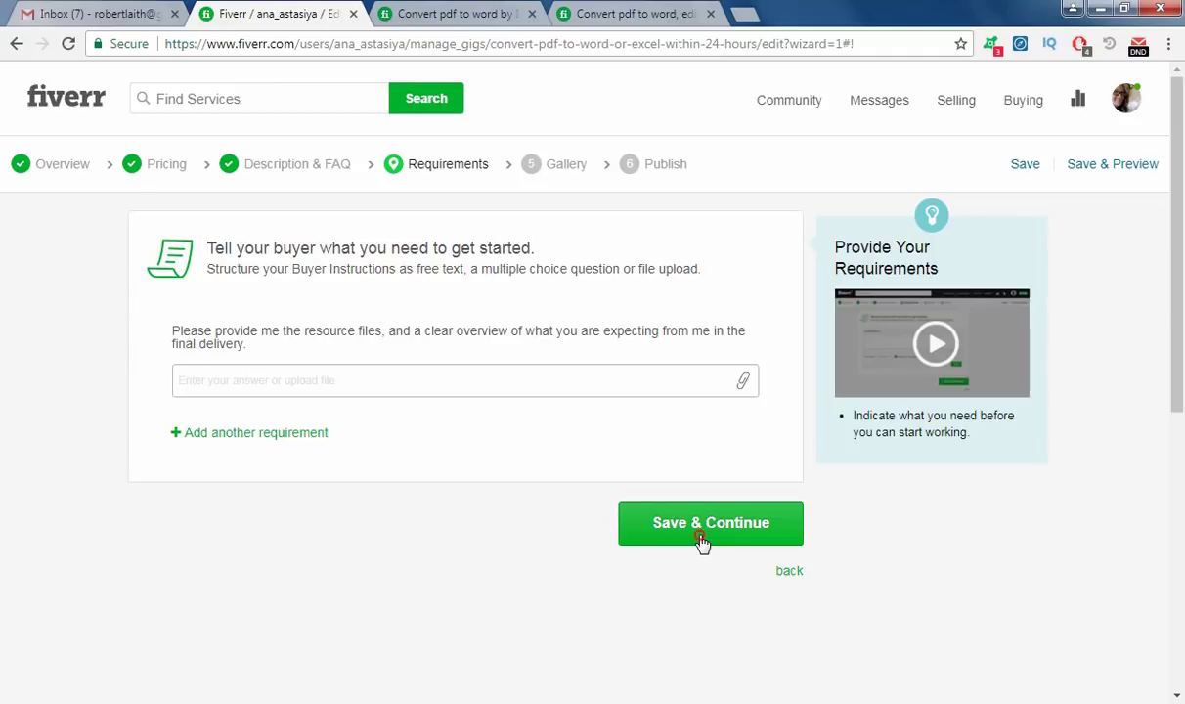
pyautogui.click(702, 540)
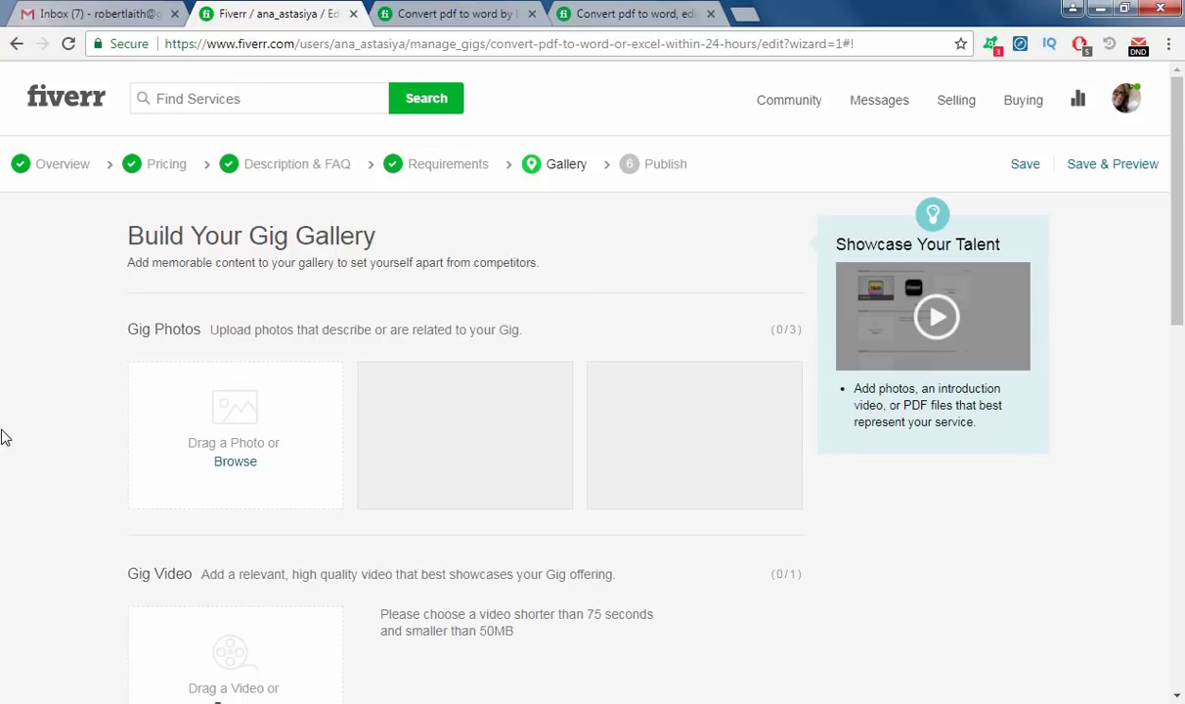
pyautogui.scroll(-2, 8, 430)
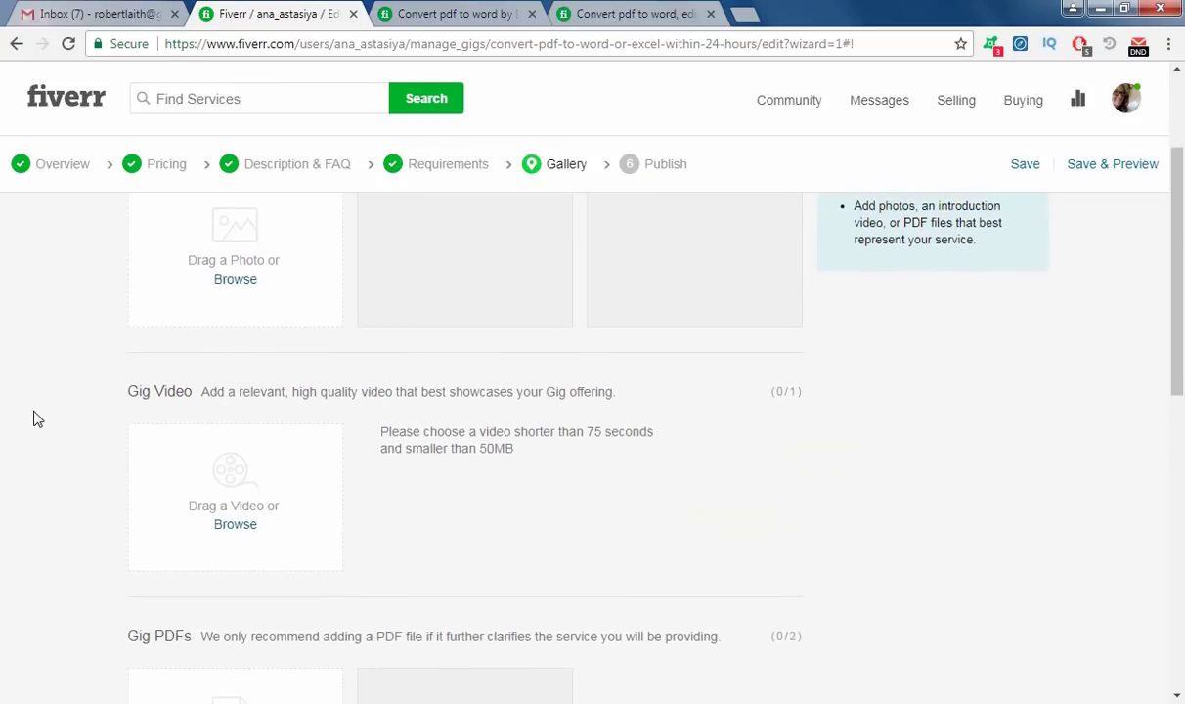
pyautogui.scroll(1, 34, 418)
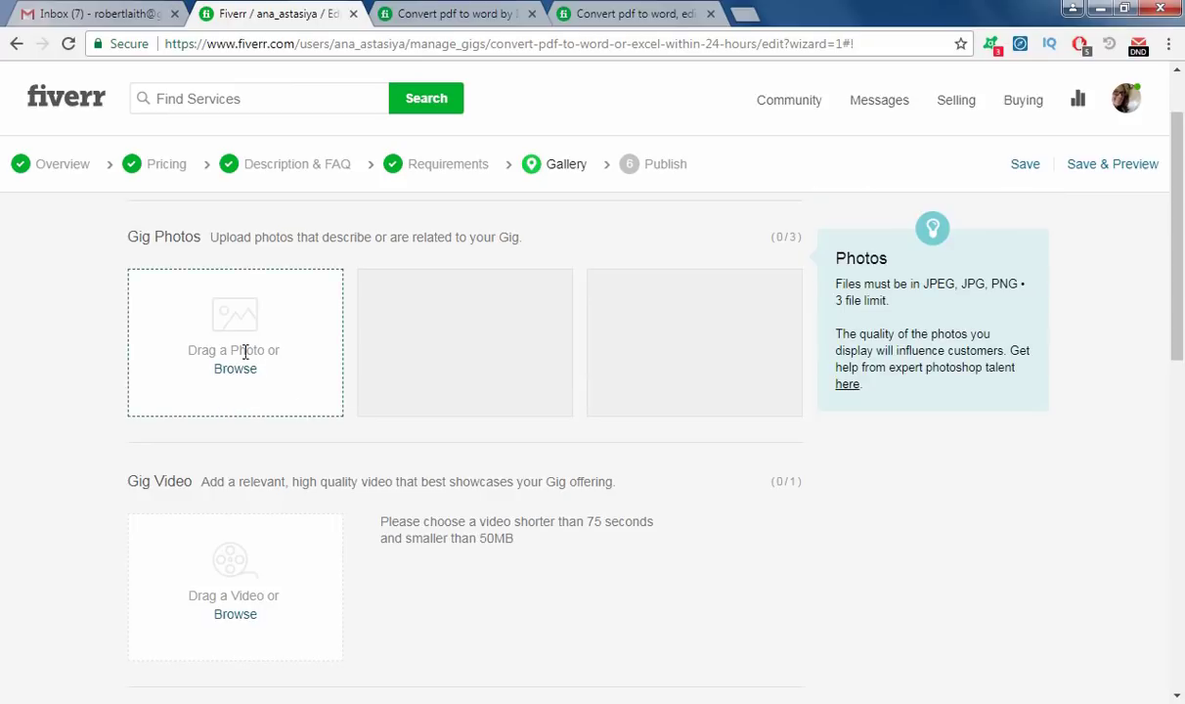
# Search Google in a new tab for the Fiverr gig image size and check the photo dimensions given in the results.
pyautogui.hotkey('ctrl', 't')
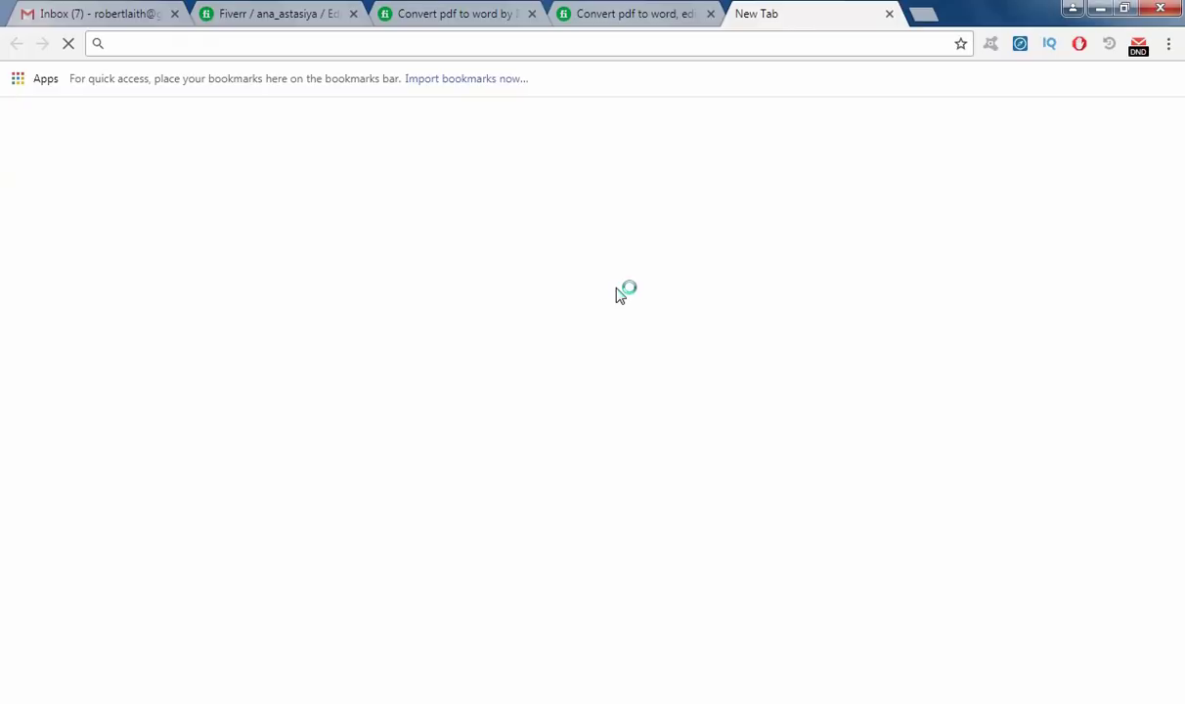
pyautogui.hotkey('ctrl', 'Tab')
pyautogui.hotkey('ctrl', 'Tab')
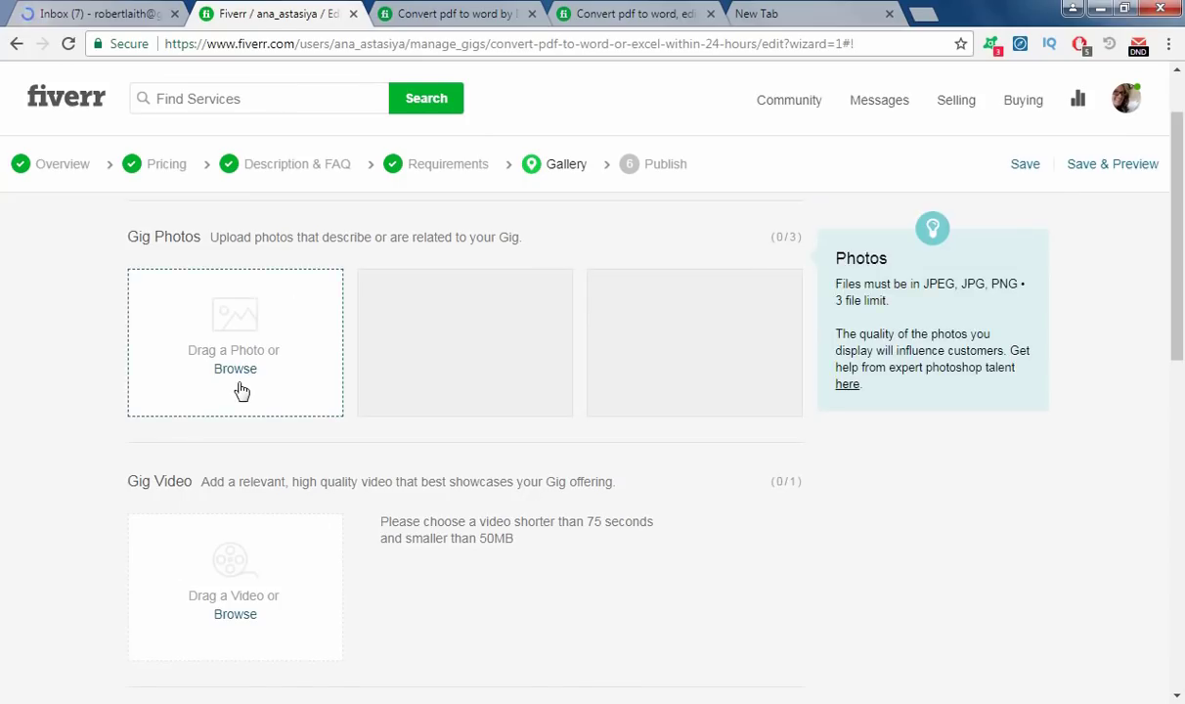
pyautogui.click(797, 13)
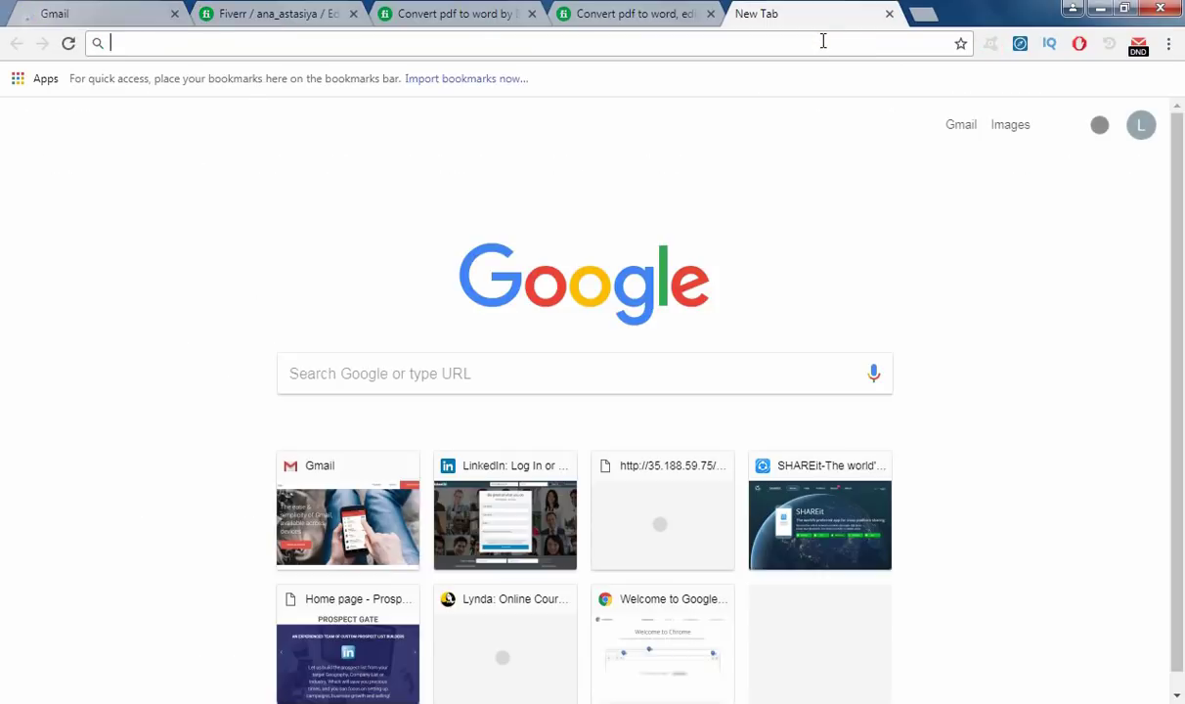
pyautogui.write('fiverr ')
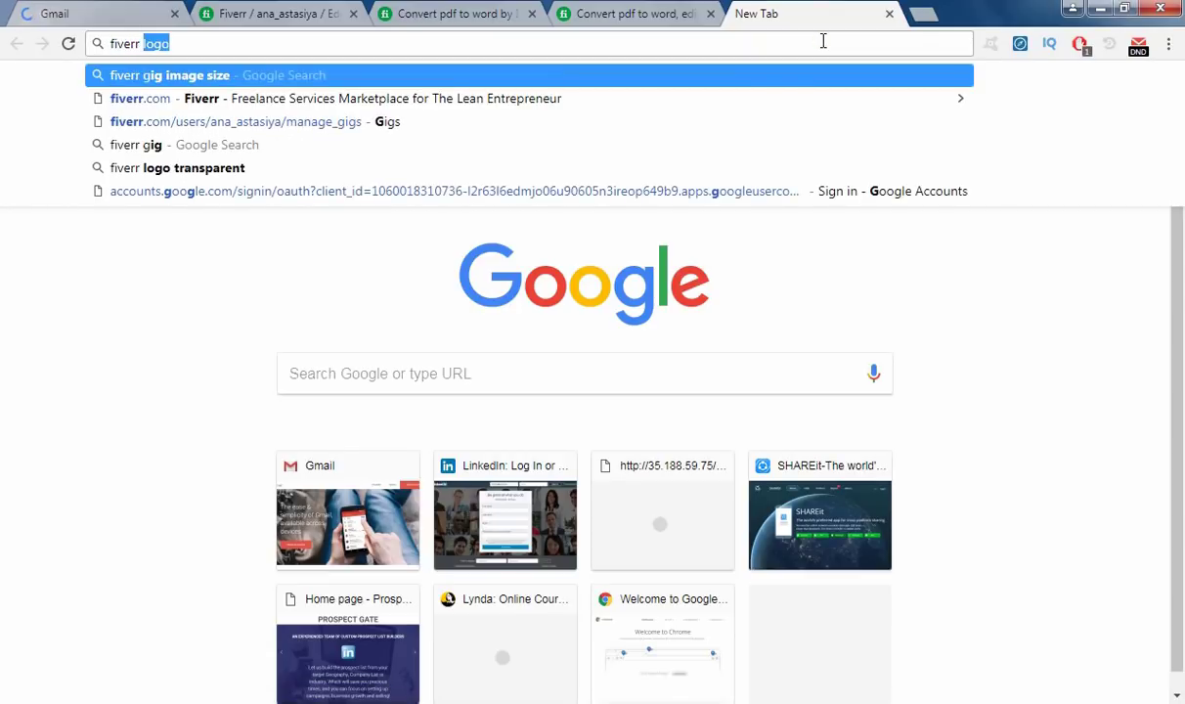
pyautogui.write('gig image sizeig image')
pyautogui.press('Return')
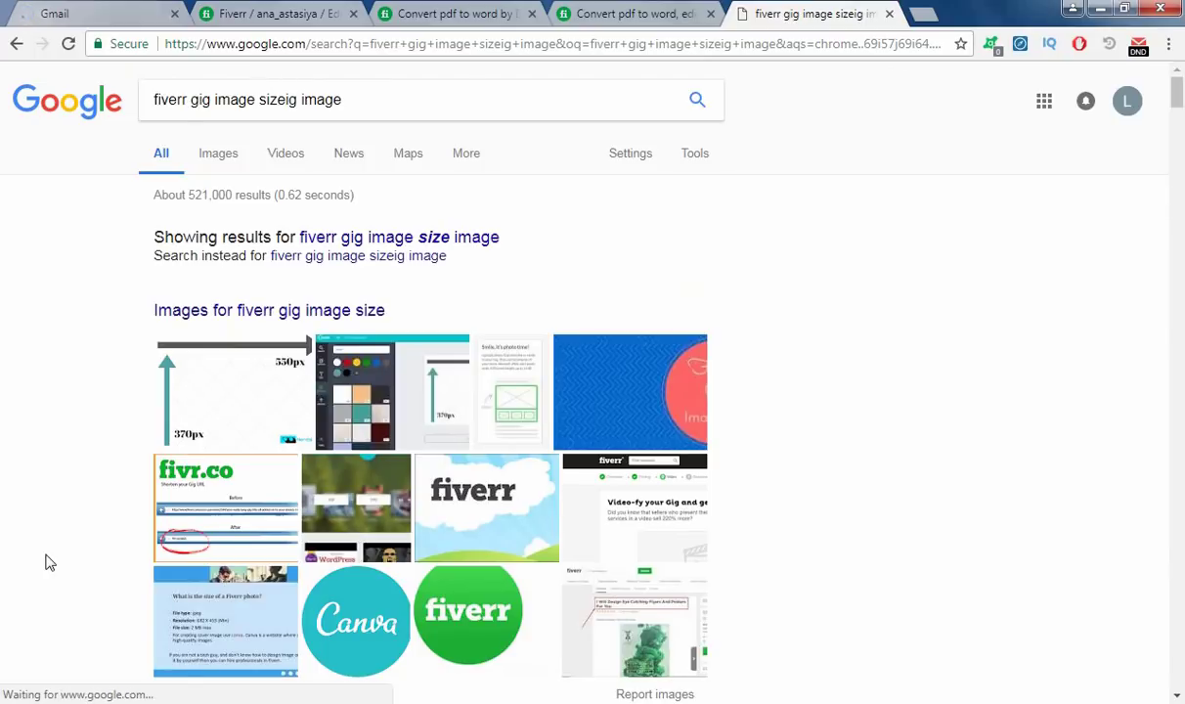
pyautogui.scroll(-1, 4, 433)
pyautogui.scroll(-5, 4, 433)
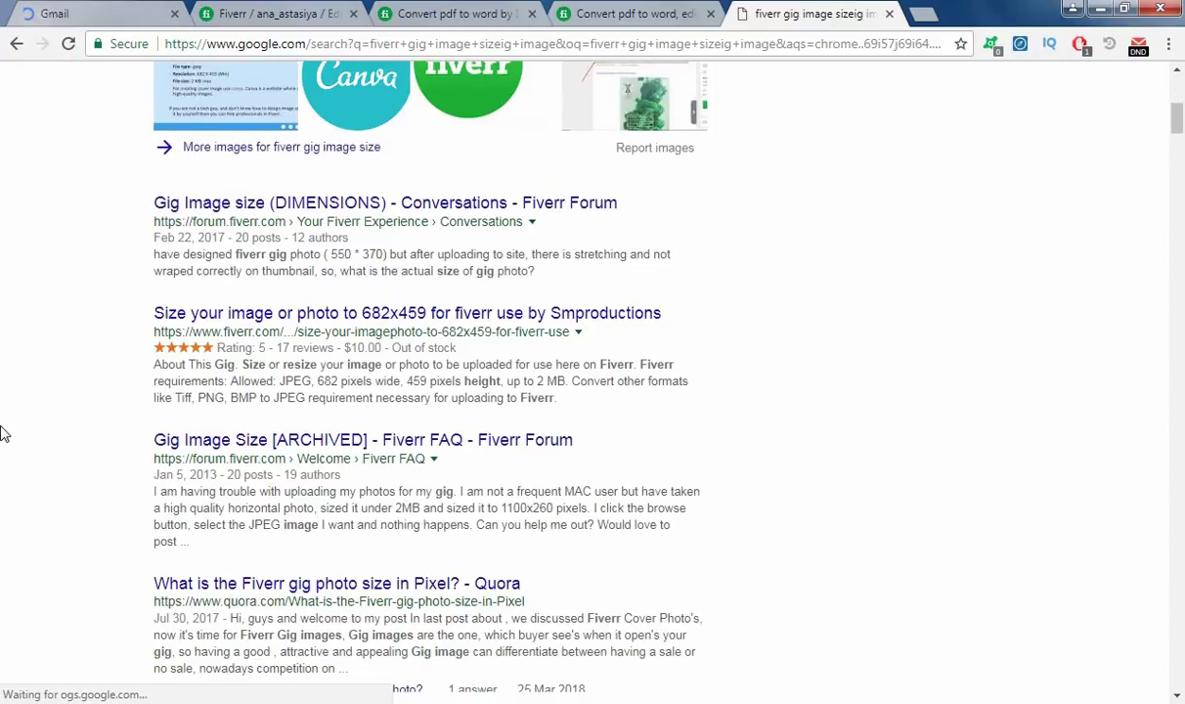
pyautogui.doubleClick(337, 247)
pyautogui.click(366, 246)
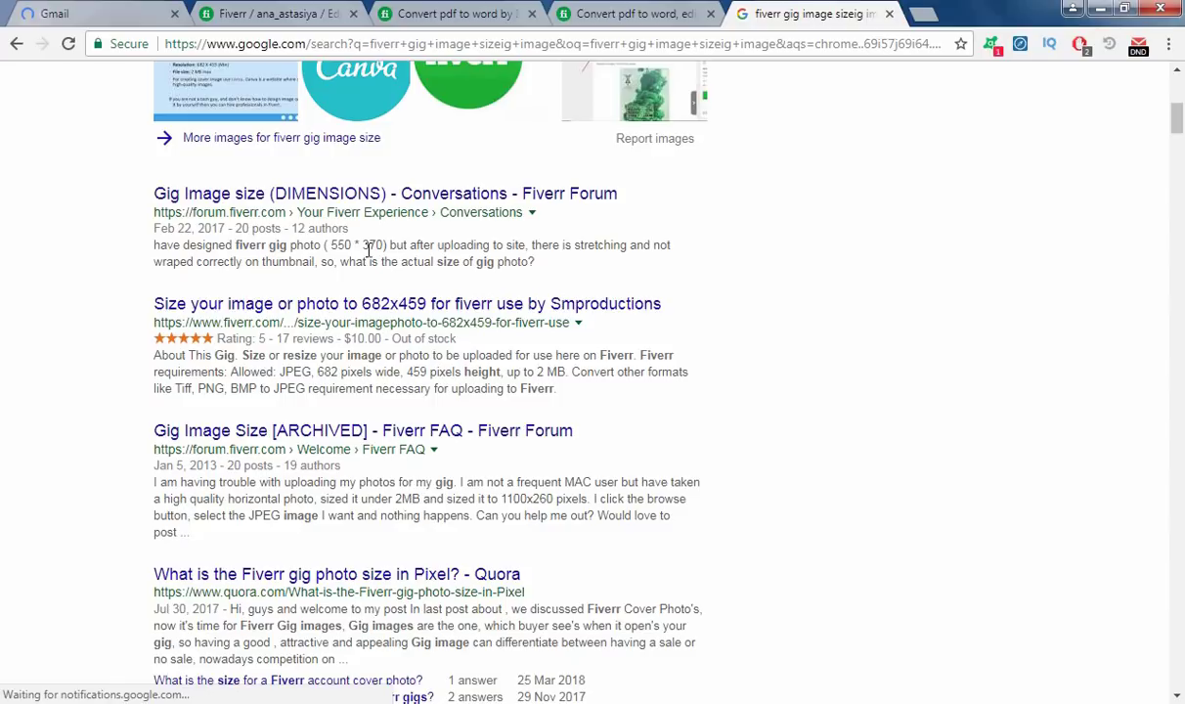
pyautogui.doubleClick(374, 245)
# Return to the gig editing page and close the two browser tabs with the other sellers' PDF-to-Word gigs.
pyautogui.click(441, 12)
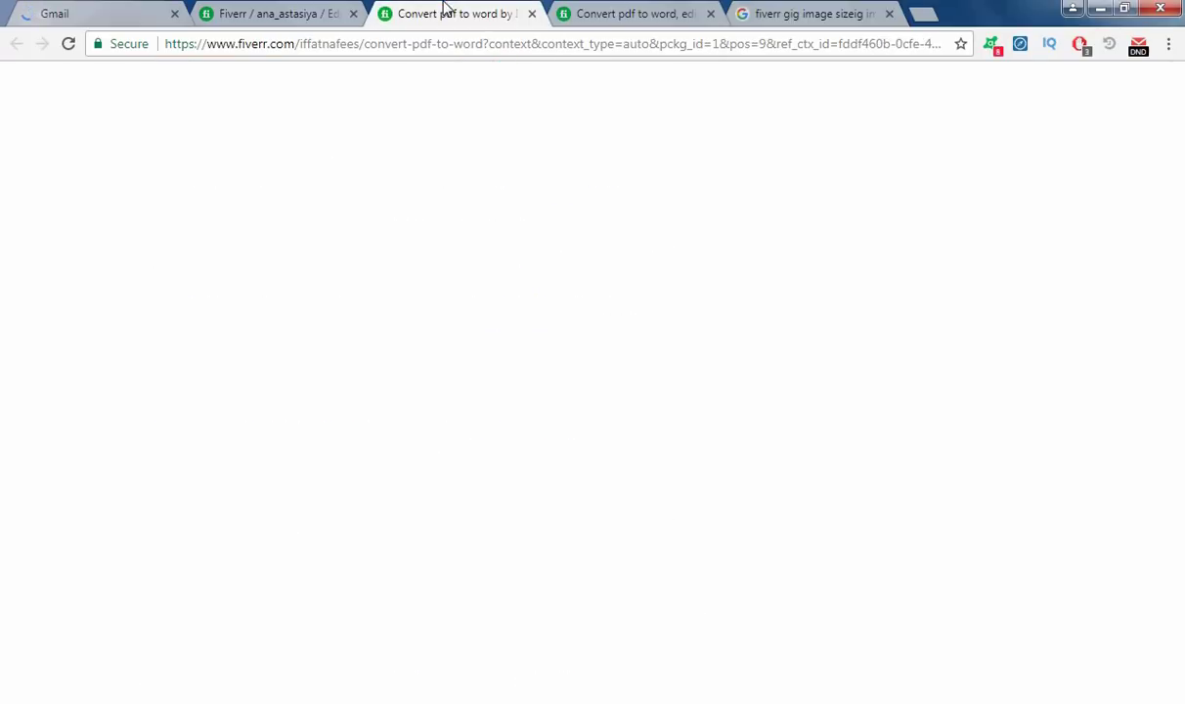
pyautogui.click(636, 13)
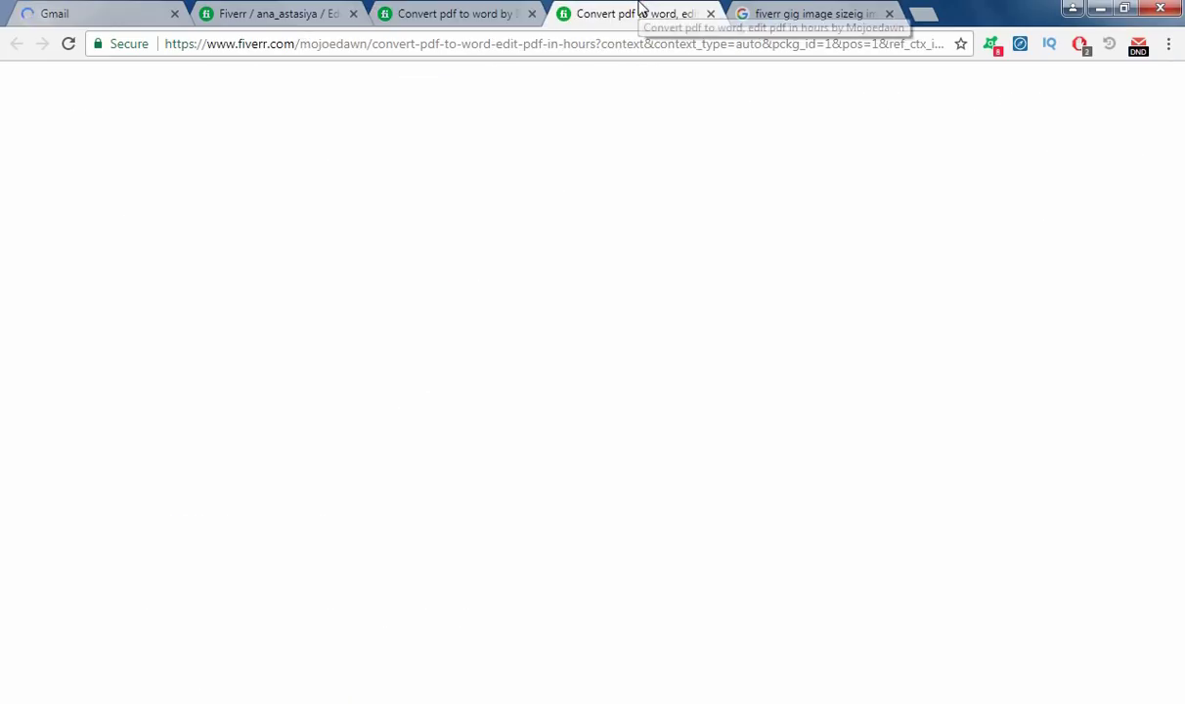
pyautogui.click(262, 10)
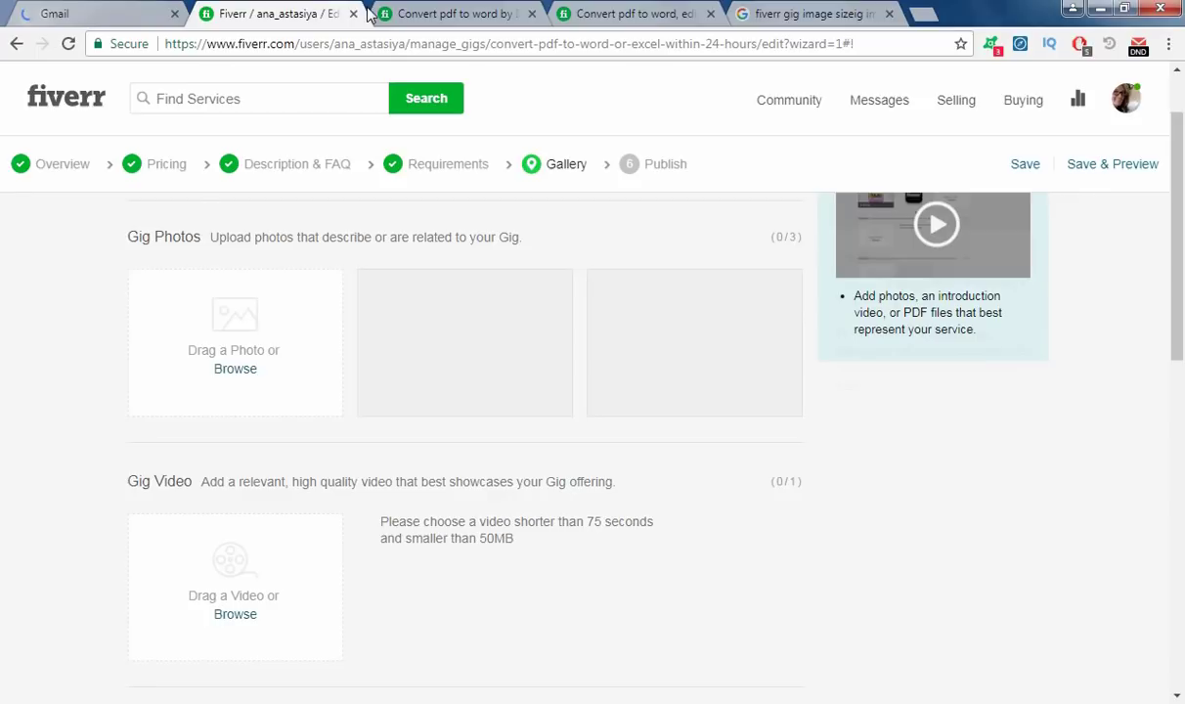
pyautogui.click(532, 14)
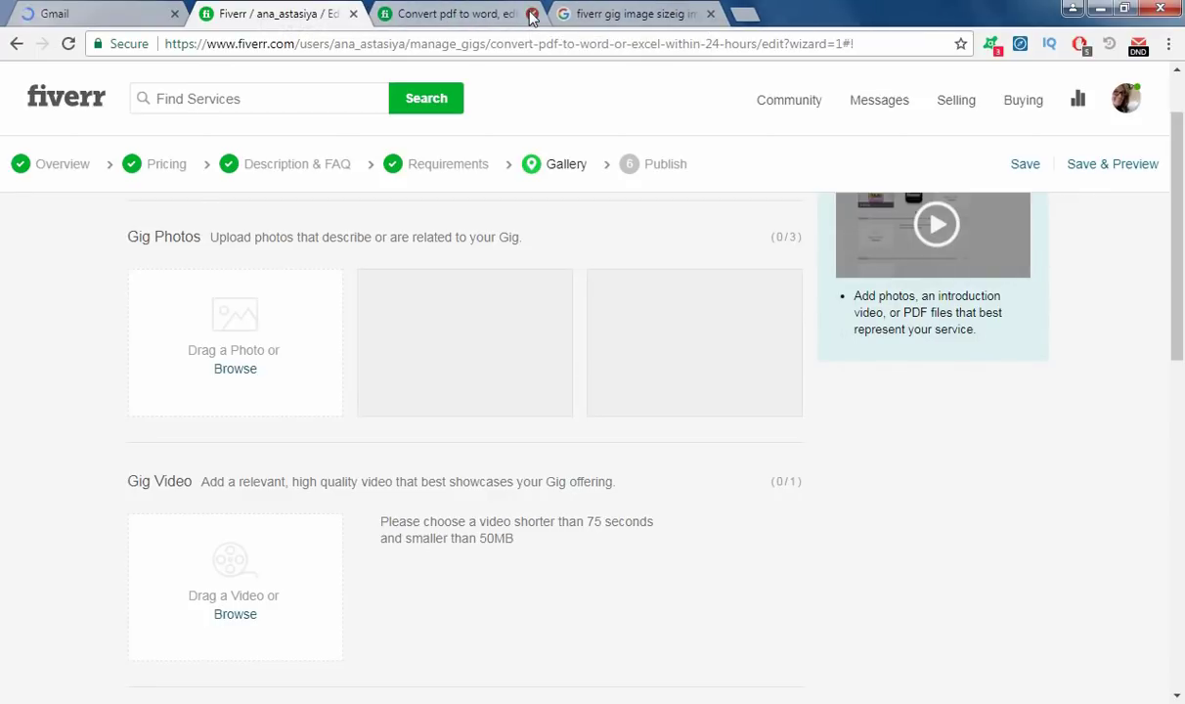
pyautogui.click(532, 14)
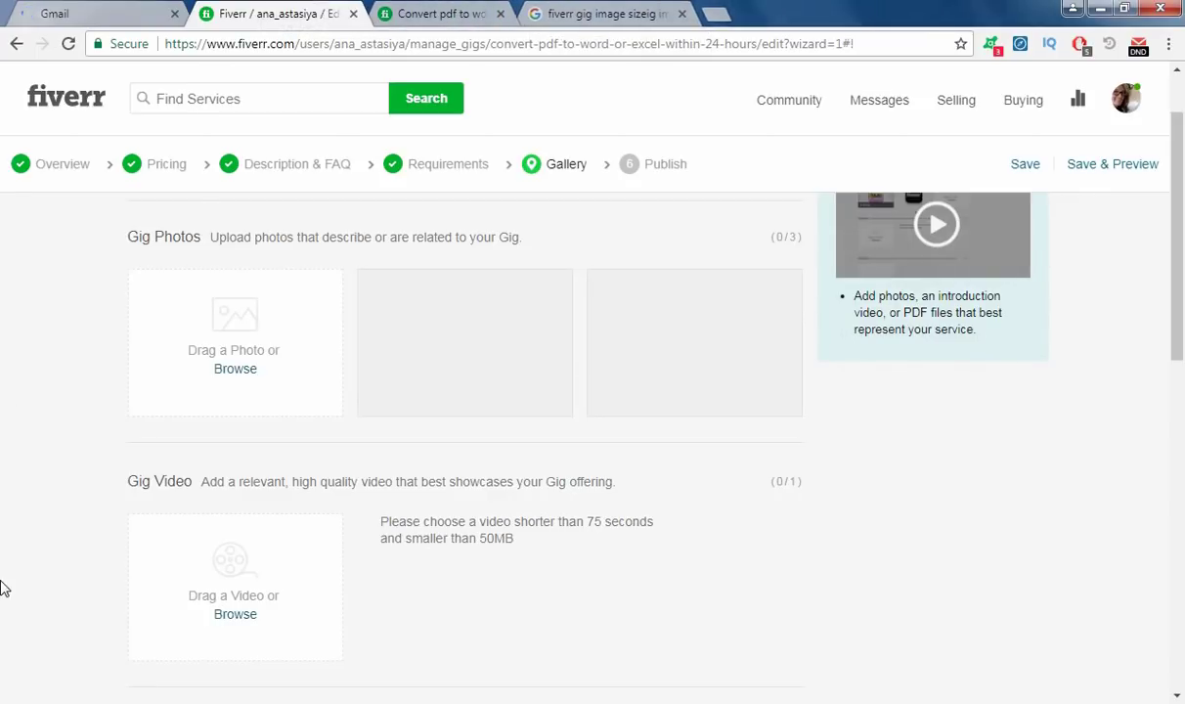
# Browse for a gig photo and select the File Conversion image in the Fiverr folder on the Desktop.
pyautogui.moveTo(232, 373)
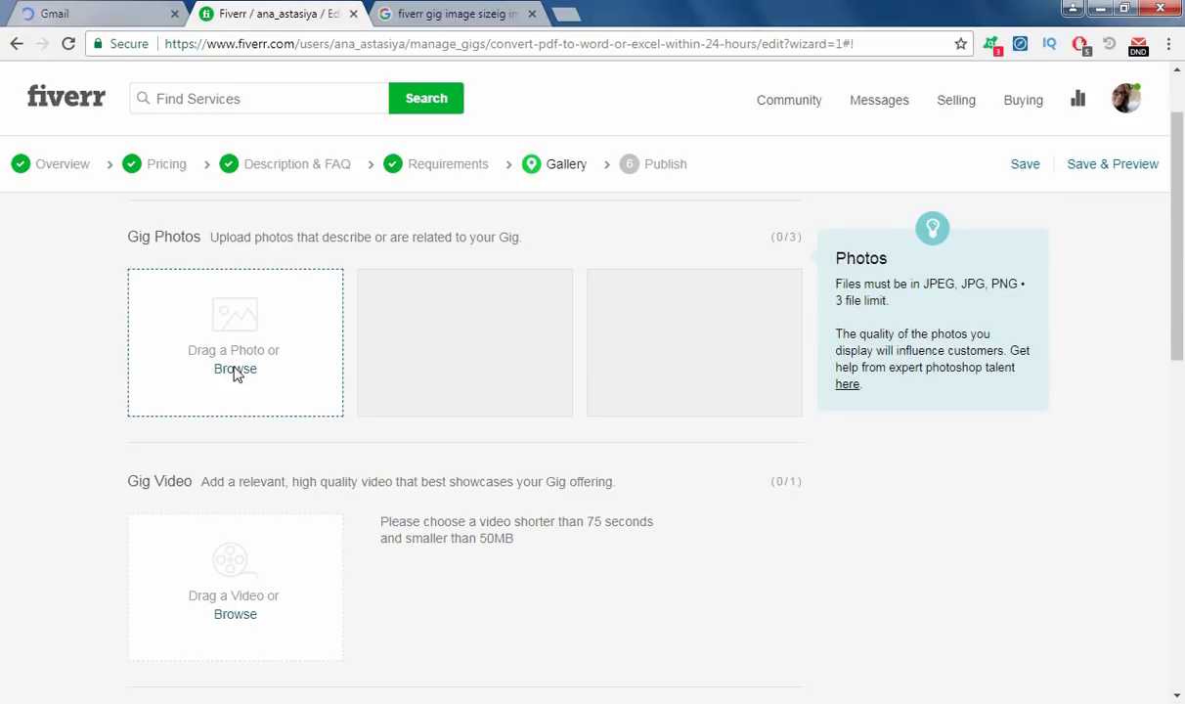
pyautogui.click(234, 369)
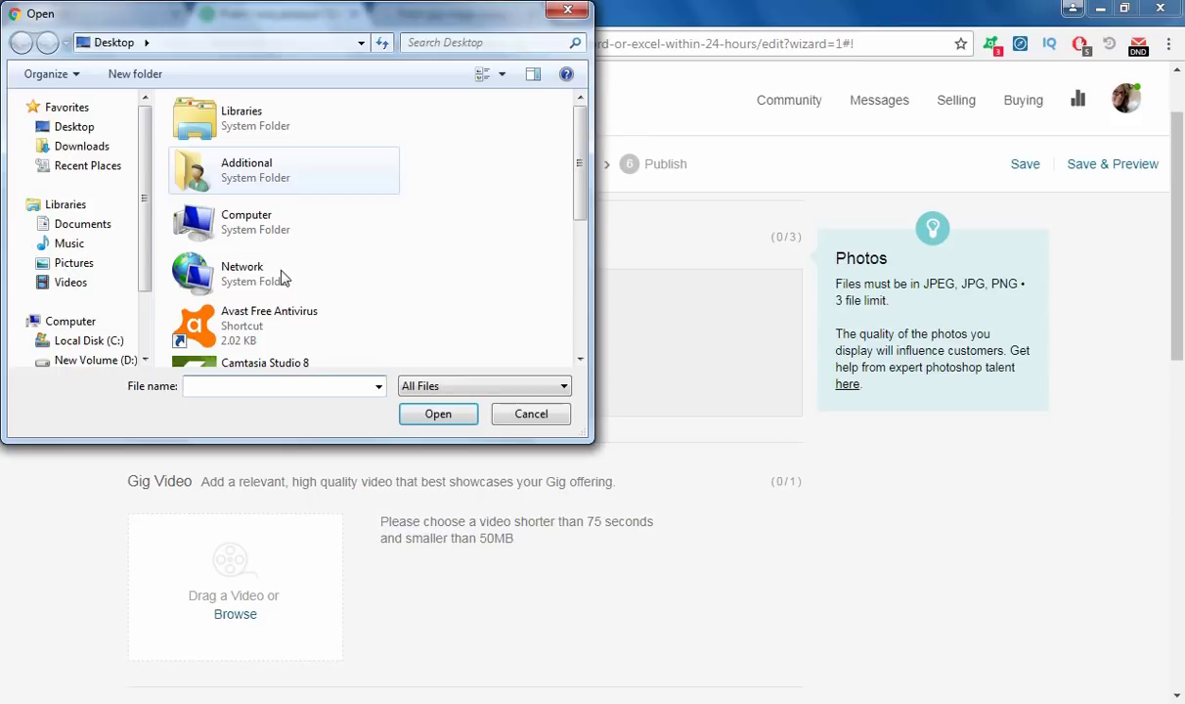
pyautogui.moveTo(578, 163); pyautogui.dragTo(561, 383)
pyautogui.doubleClick(188, 298)
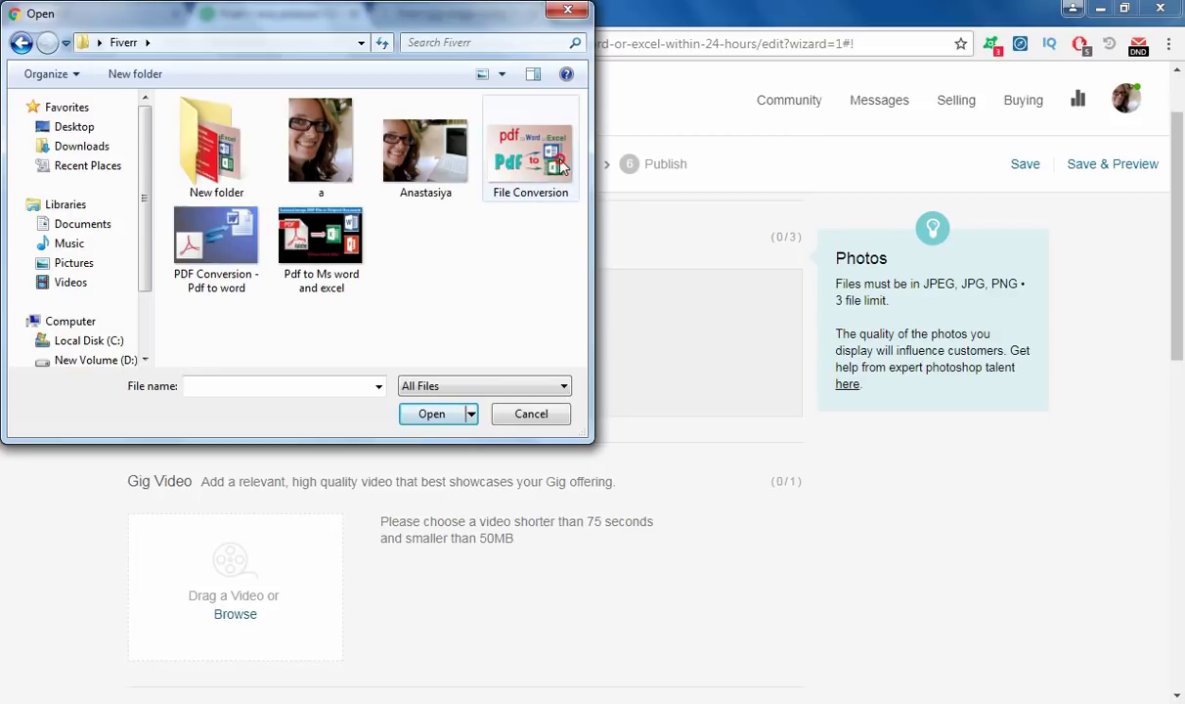
pyautogui.click(529, 154)
pyautogui.keyDown('ctrl'); pyautogui.click(224, 256); pyautogui.keyUp('ctrl')
pyautogui.click(508, 168)
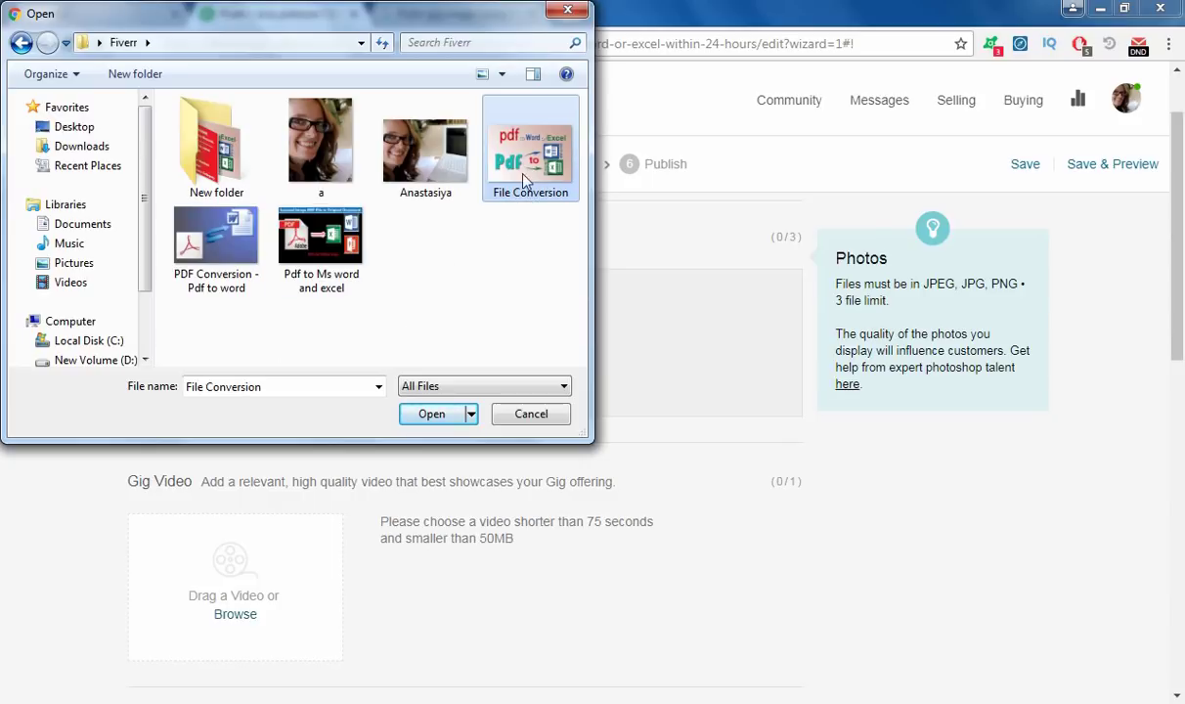
# Rename the File Conversion image as File_Conversion_Pdf_to_word_excel.
pyautogui.rightClick(527, 173)
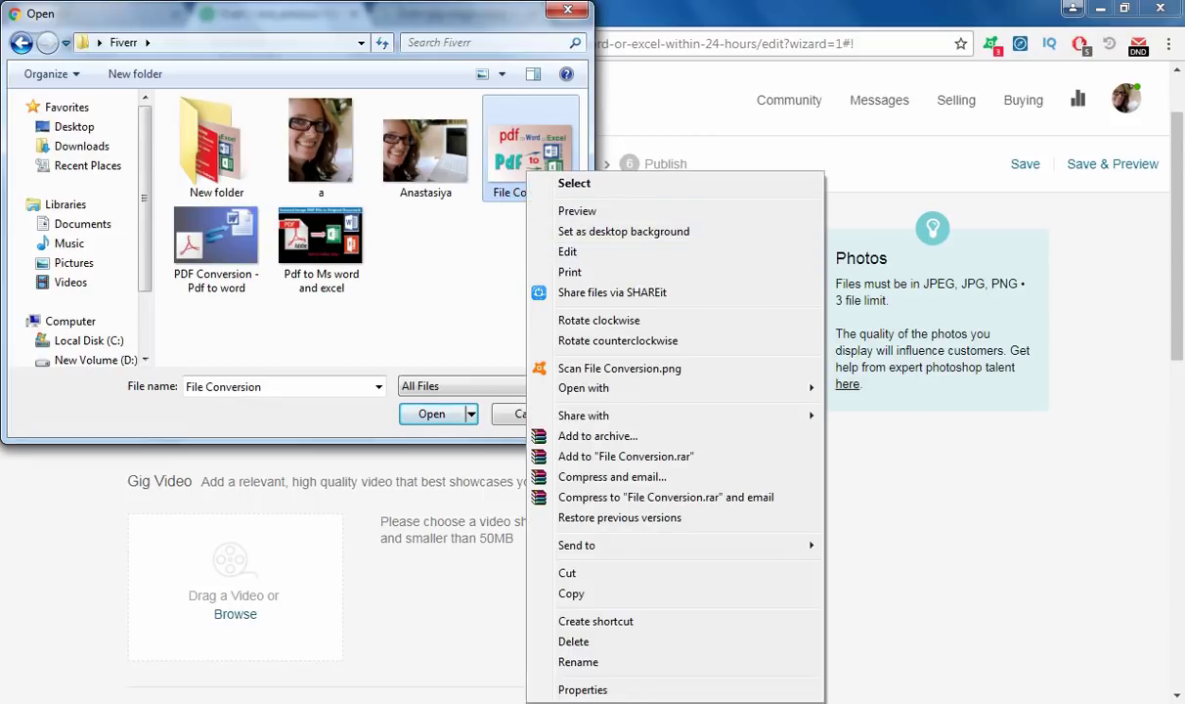
pyautogui.click(617, 663)
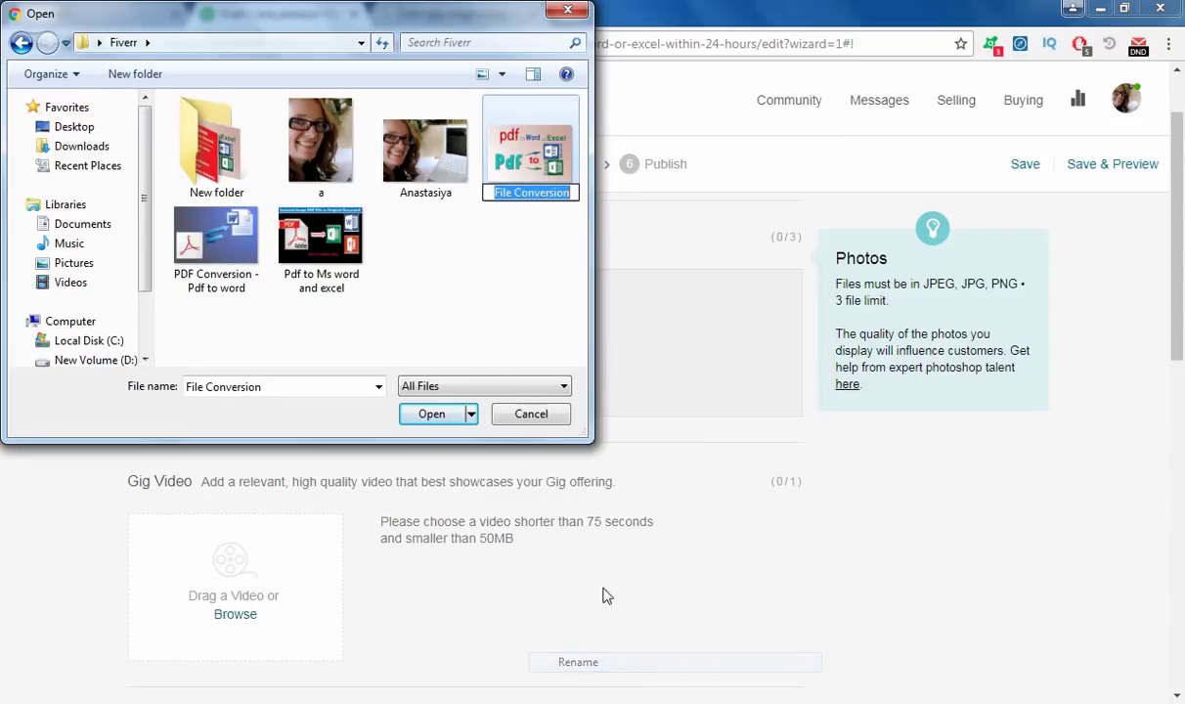
pyautogui.click(539, 193)
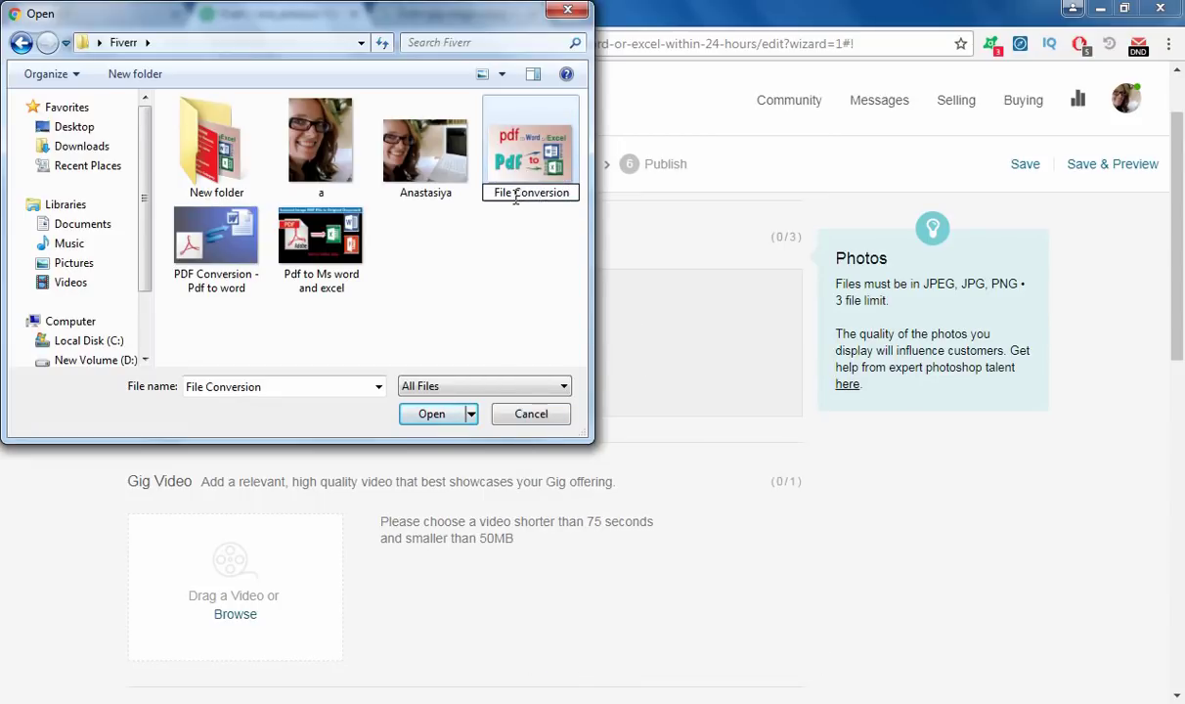
pyautogui.press('BackSpace')
pyautogui.write('_')
pyautogui.press('Return')
pyautogui.write('_Pdf')
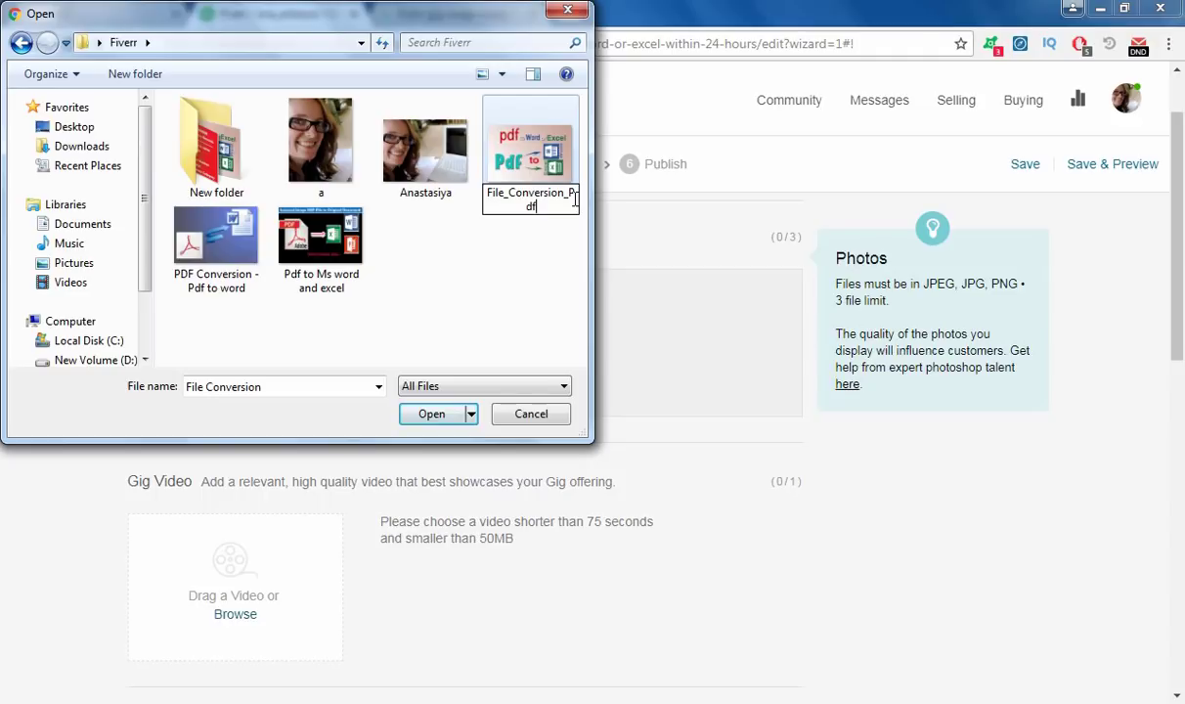
pyautogui.write('-')
pyautogui.write('_')
pyautogui.write('to')
pyautogui.write('_wod')
pyautogui.press('BackSpace')
pyautogui.write('rd_excel')
pyautogui.press('Return')
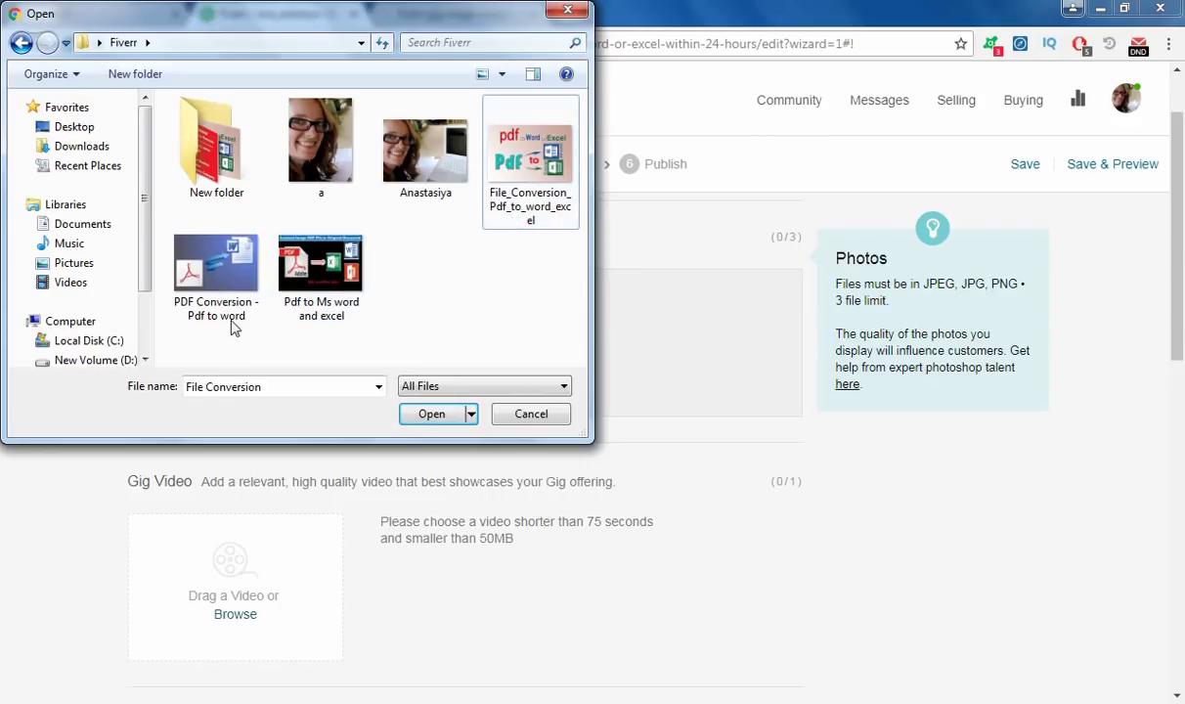
# Rename the image "PDF Conversion - Pdf to word" as PDF_Conversion_word_excel.
pyautogui.click(205, 252)
pyautogui.rightClick(205, 252)
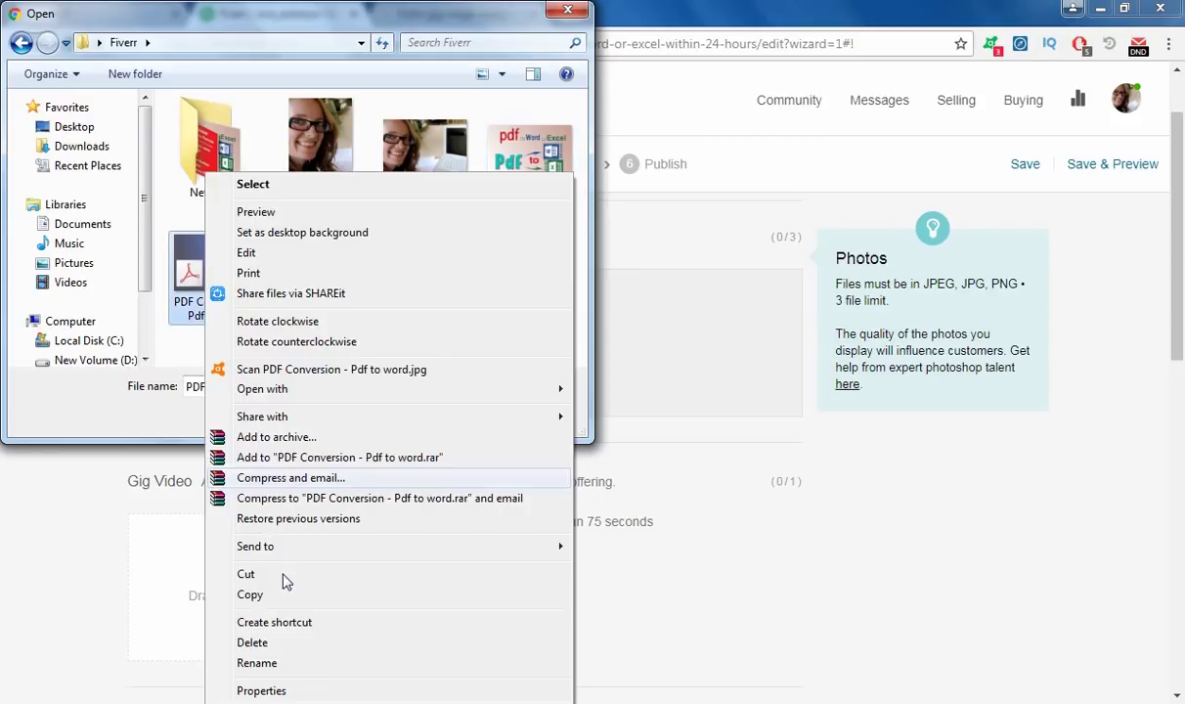
pyautogui.click(286, 664)
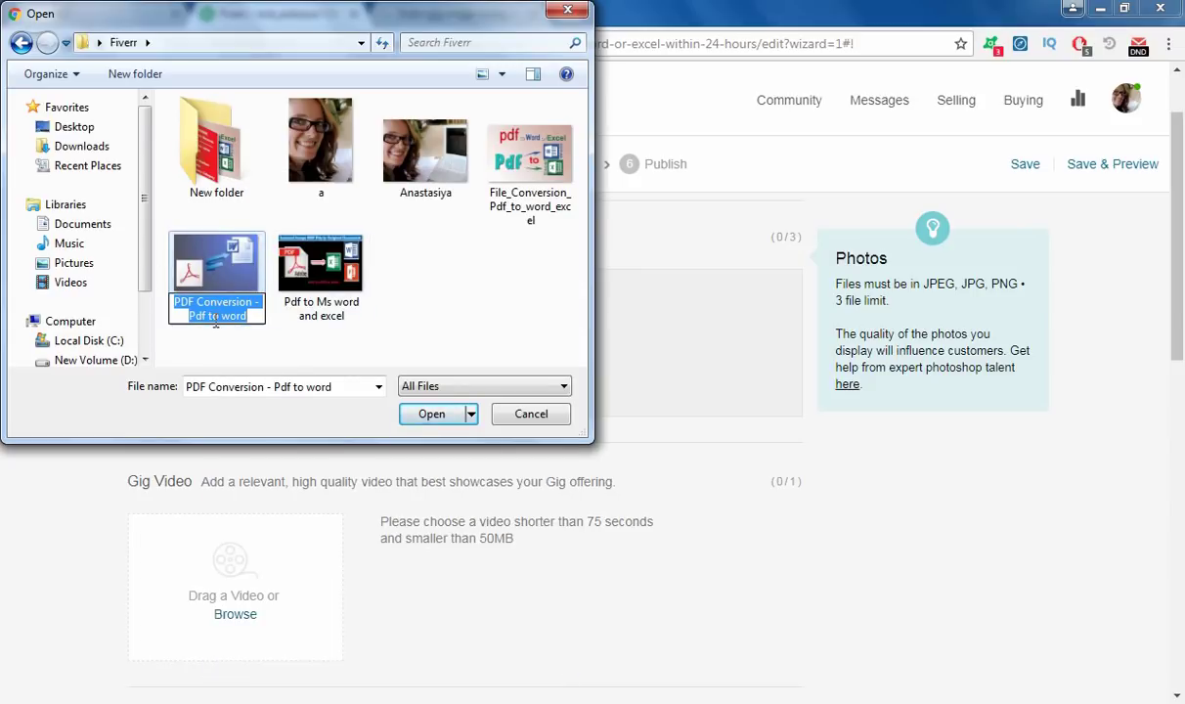
pyautogui.click(192, 302)
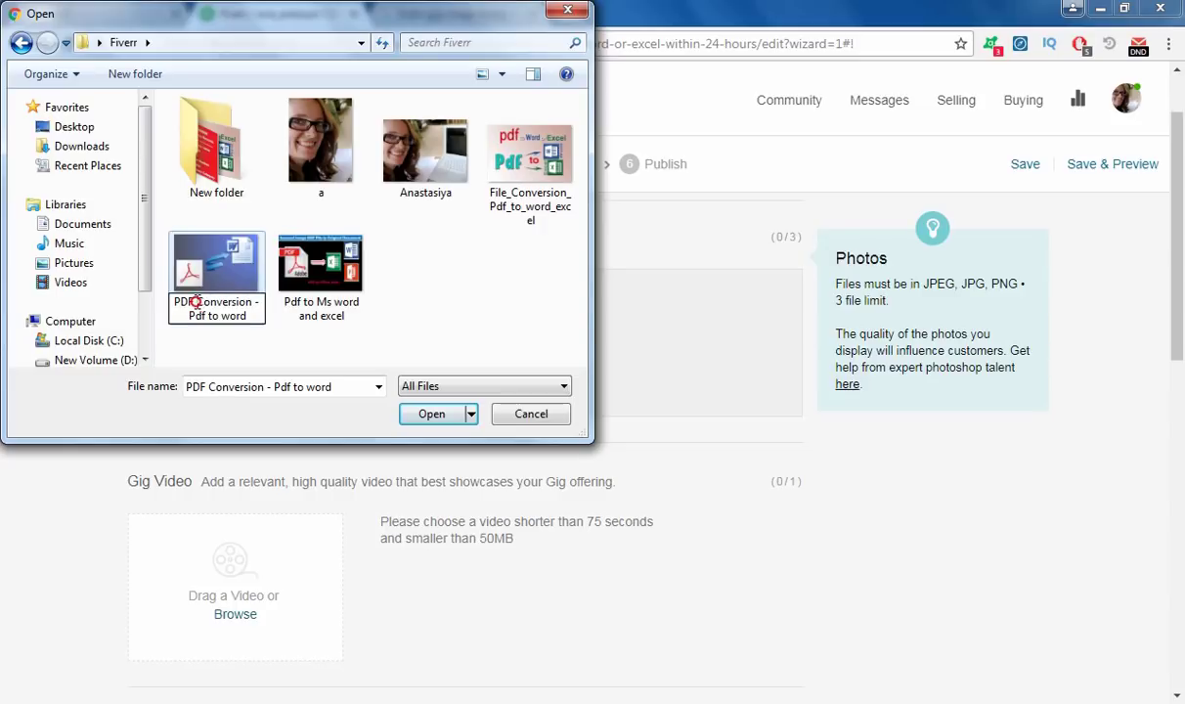
pyautogui.press('Delete')
pyautogui.write('_')
pyautogui.click(260, 306)
pyautogui.write('_')
pyautogui.moveTo(188, 315); pyautogui.dragTo(217, 314)
pyautogui.press('Delete')
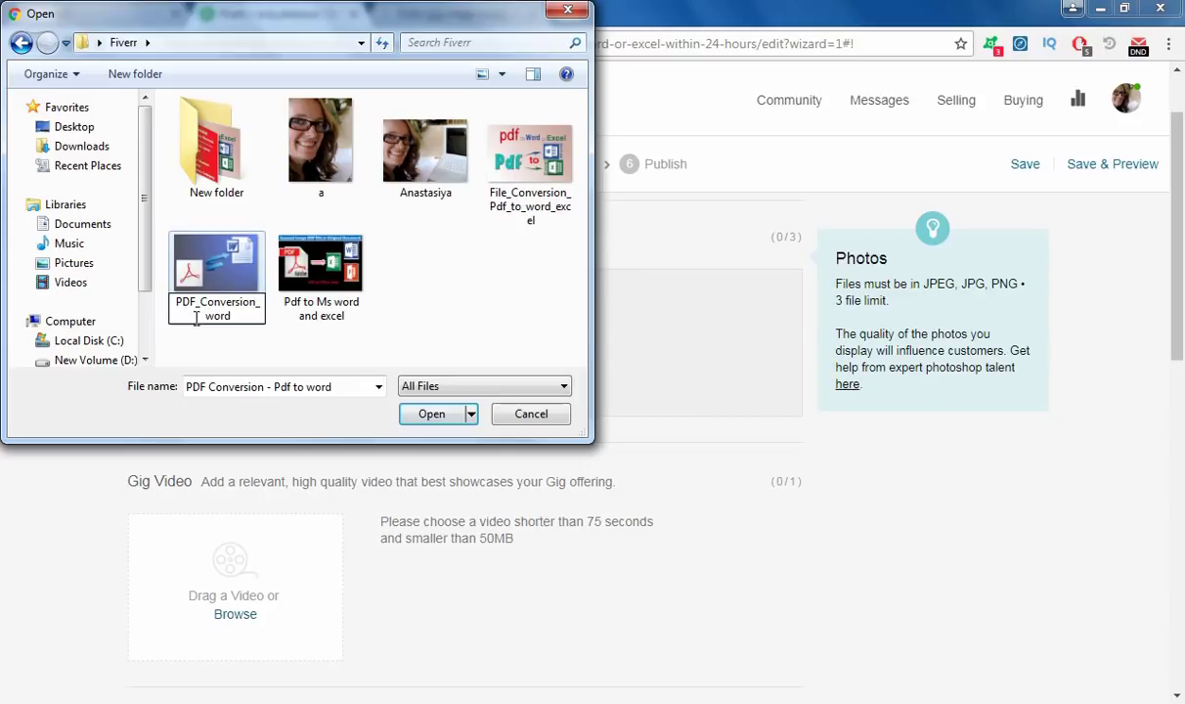
pyautogui.press('BackSpace')
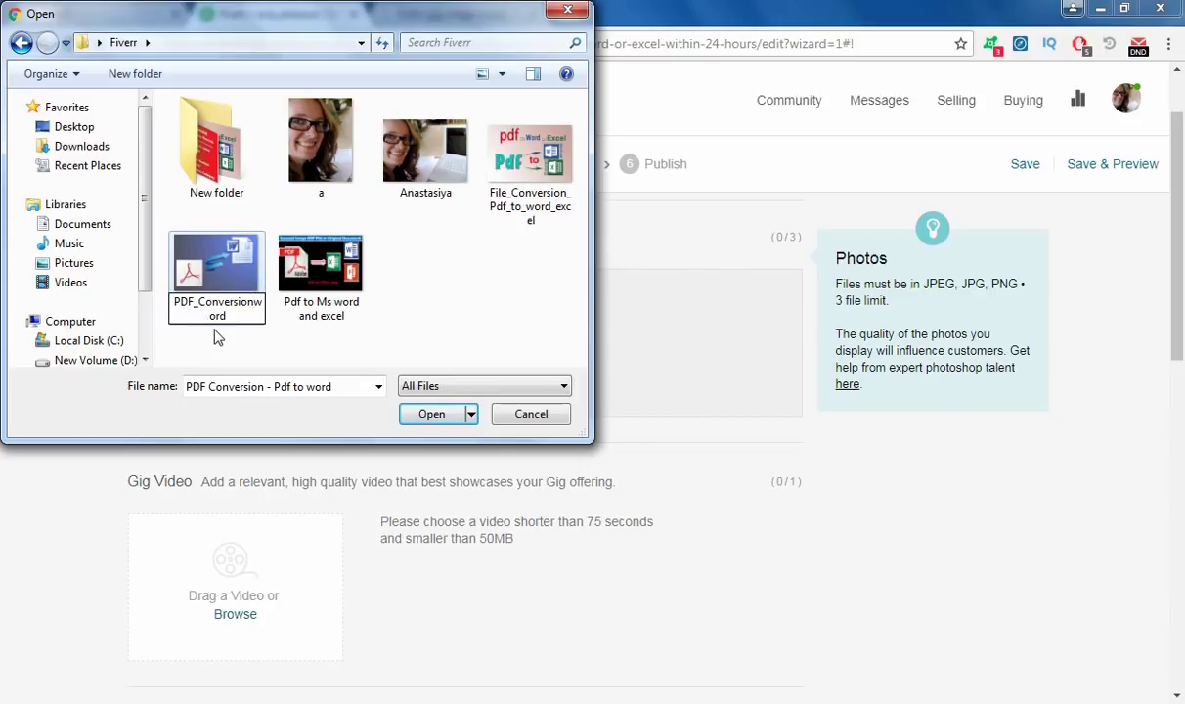
pyautogui.write('_word')
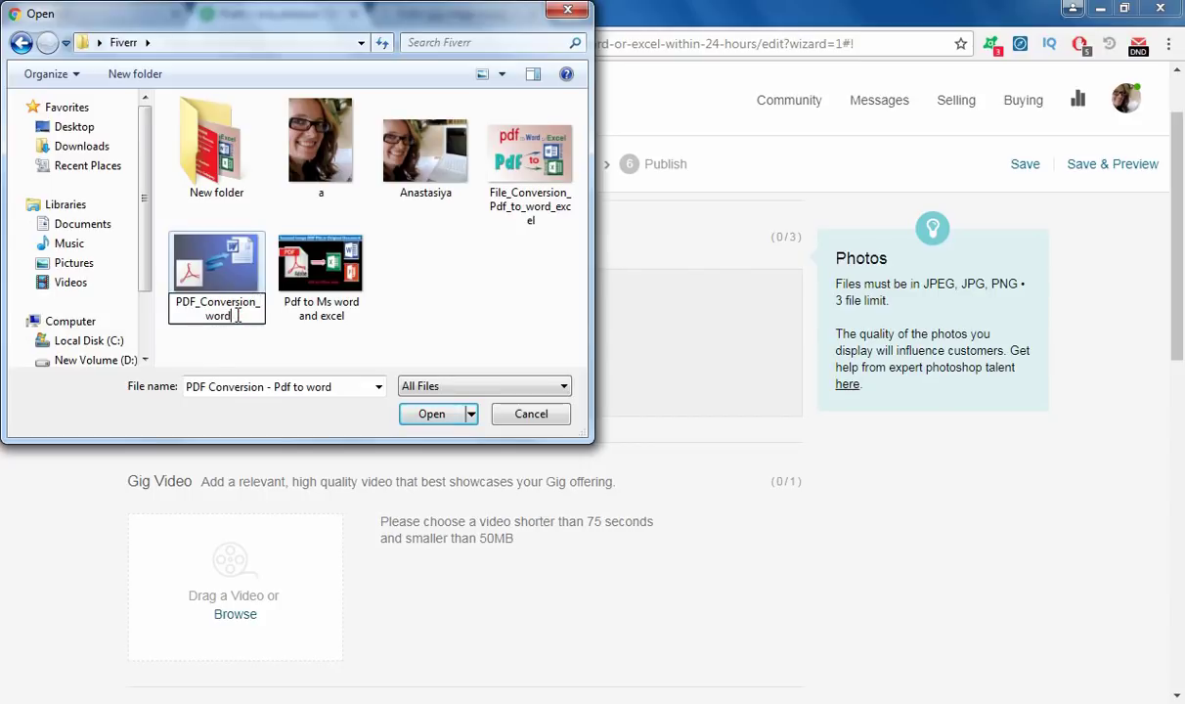
pyautogui.write('_excel')
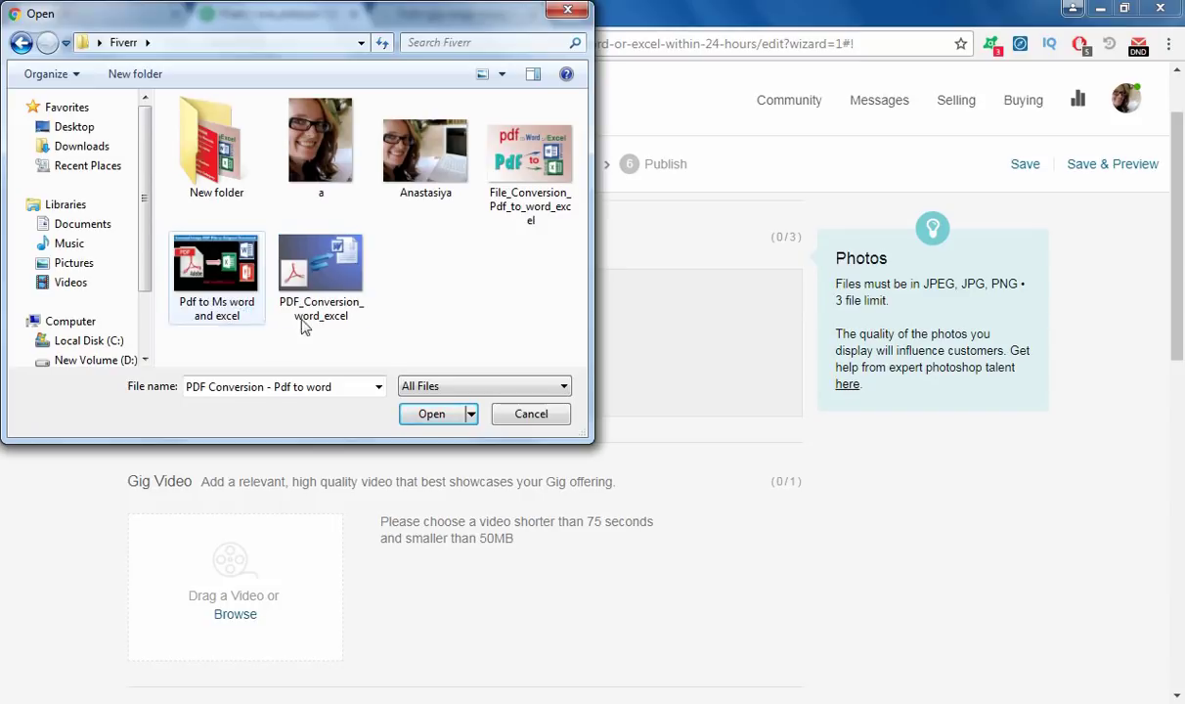
pyautogui.click(305, 278)
# Rename the image "Pdf to Ms word and excel" as Pdf_Ms_word_and_excel.
pyautogui.click(233, 274)
pyautogui.rightClick(232, 274)
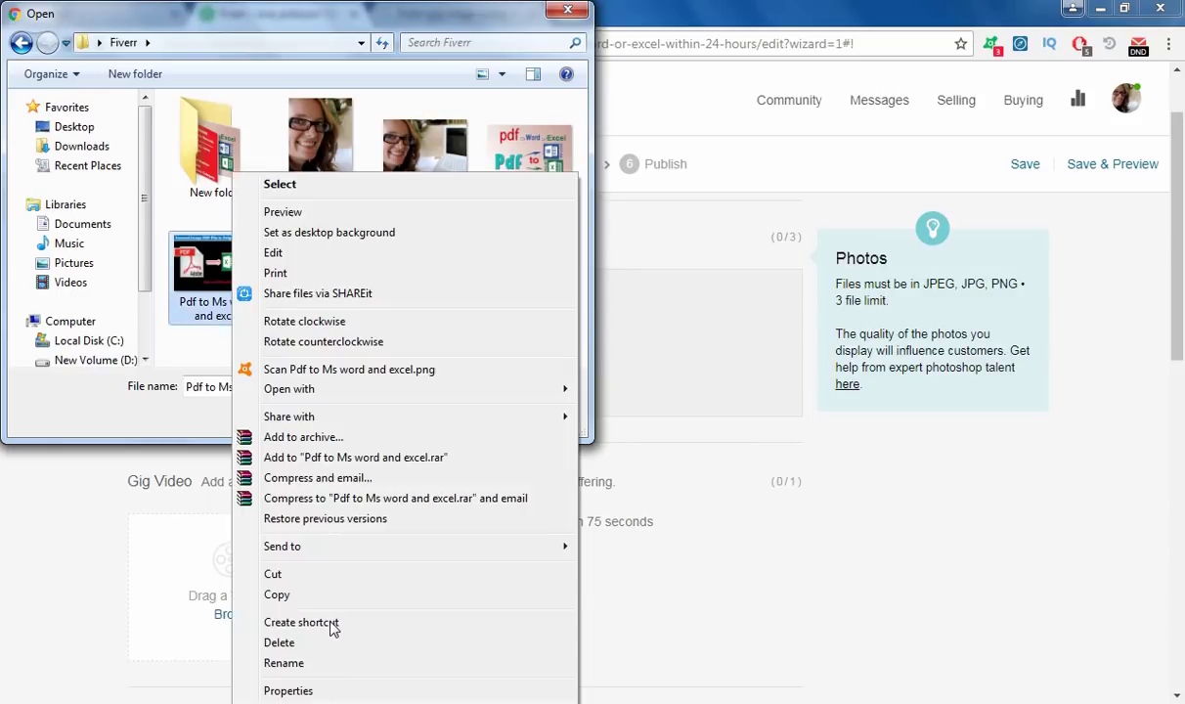
pyautogui.click(294, 660)
pyautogui.click(192, 303)
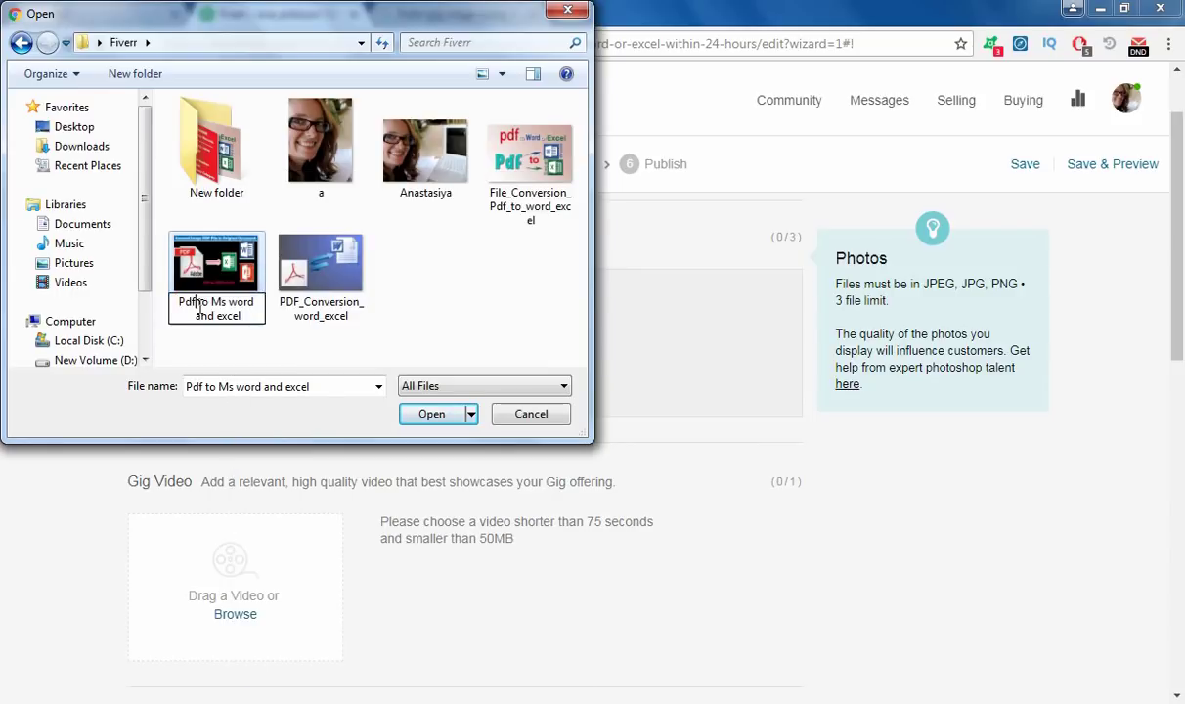
pyautogui.doubleClick(203, 302)
pyautogui.write('_')
pyautogui.click(206, 303)
pyautogui.press('BackSpace')
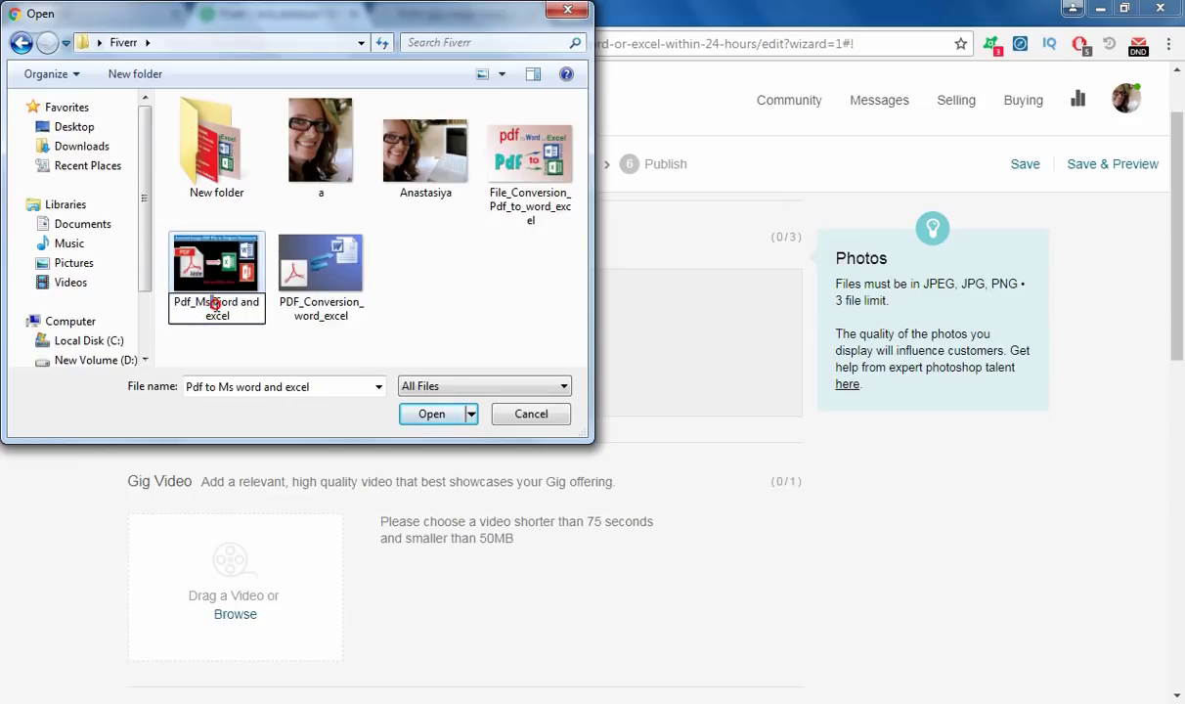
pyautogui.write('_')
pyautogui.click(244, 303)
pyautogui.press('BackSpace')
pyautogui.write('_')
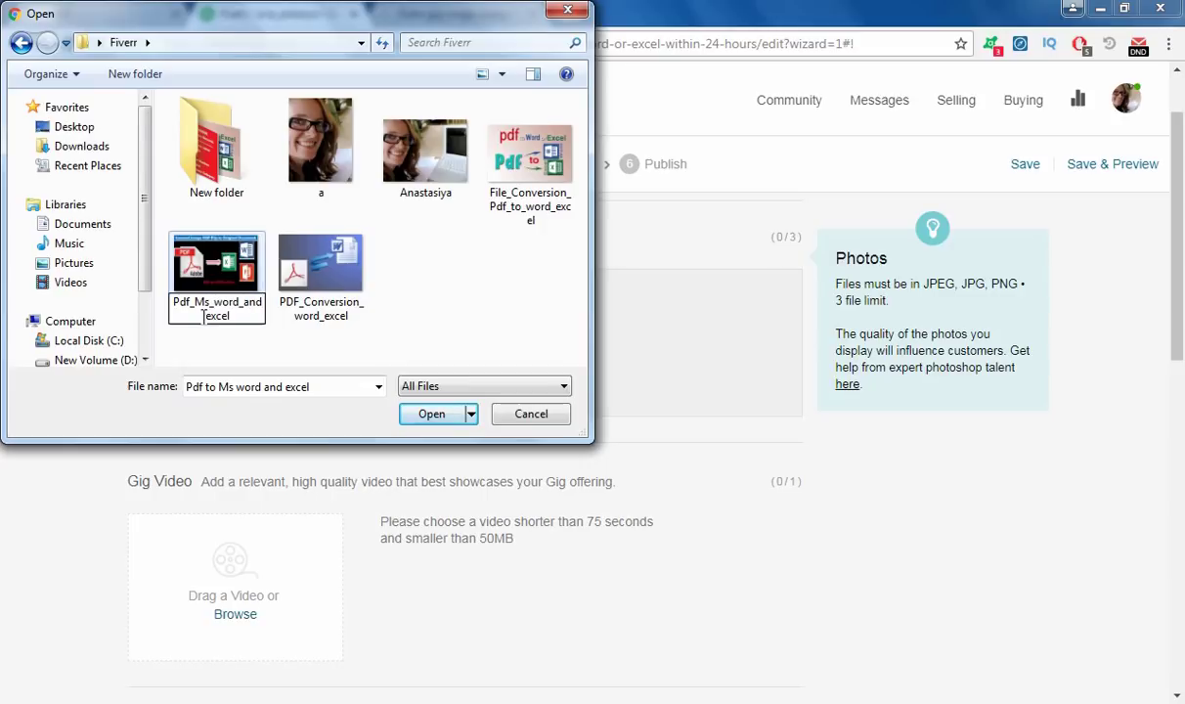
pyautogui.press('Delete')
pyautogui.write('_')
pyautogui.press('Return')
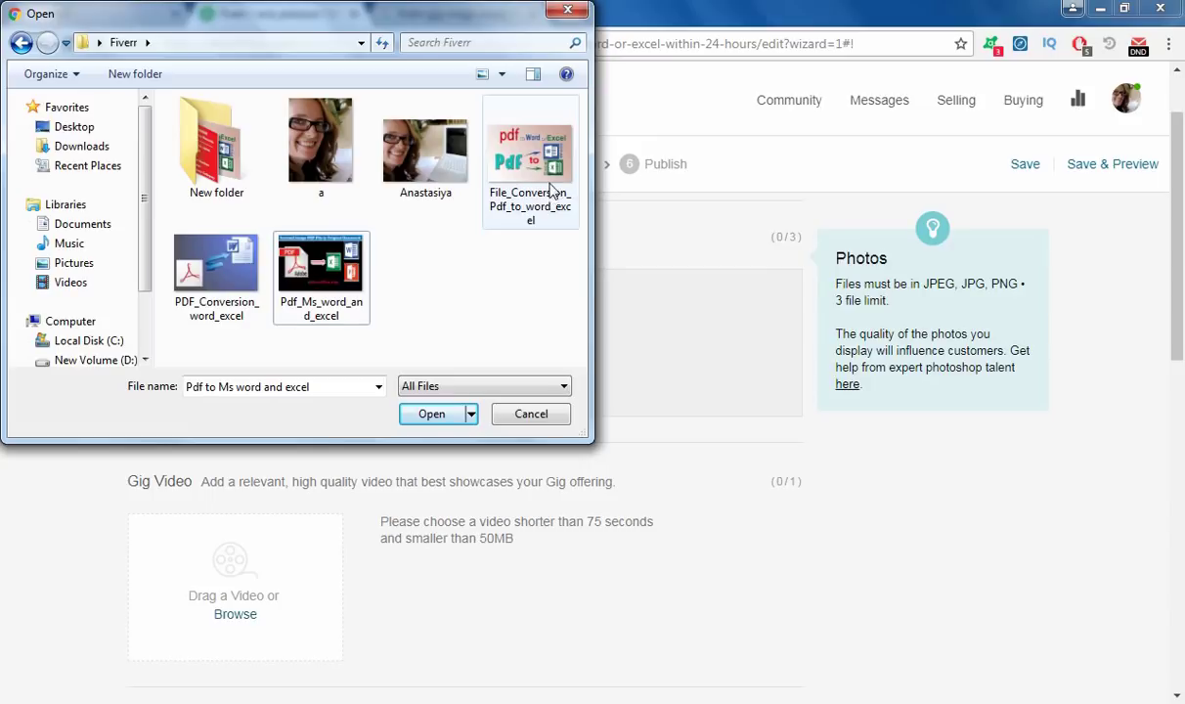
# Upload Pdf_Ms_word_and_excel as the primary gig photo, and add PDF_Conversion_word_excel and File_Conversion_Pdf_to_word_excel as the other two photos.
pyautogui.click(347, 273)
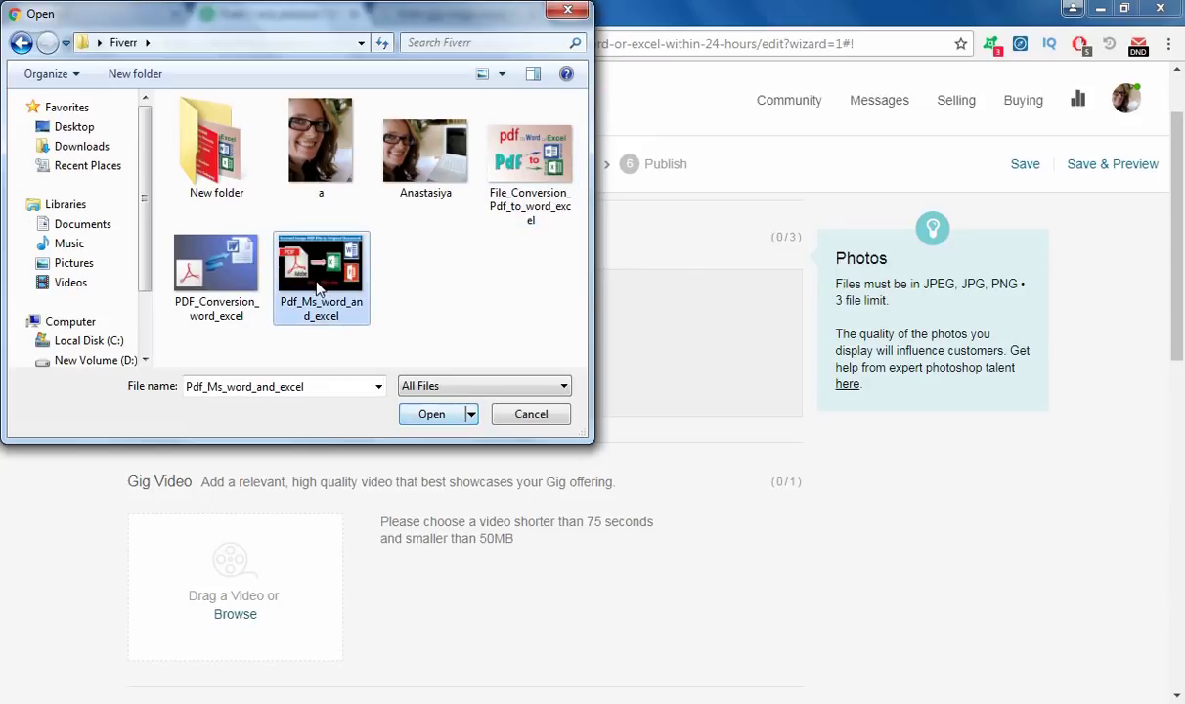
pyautogui.click(432, 415)
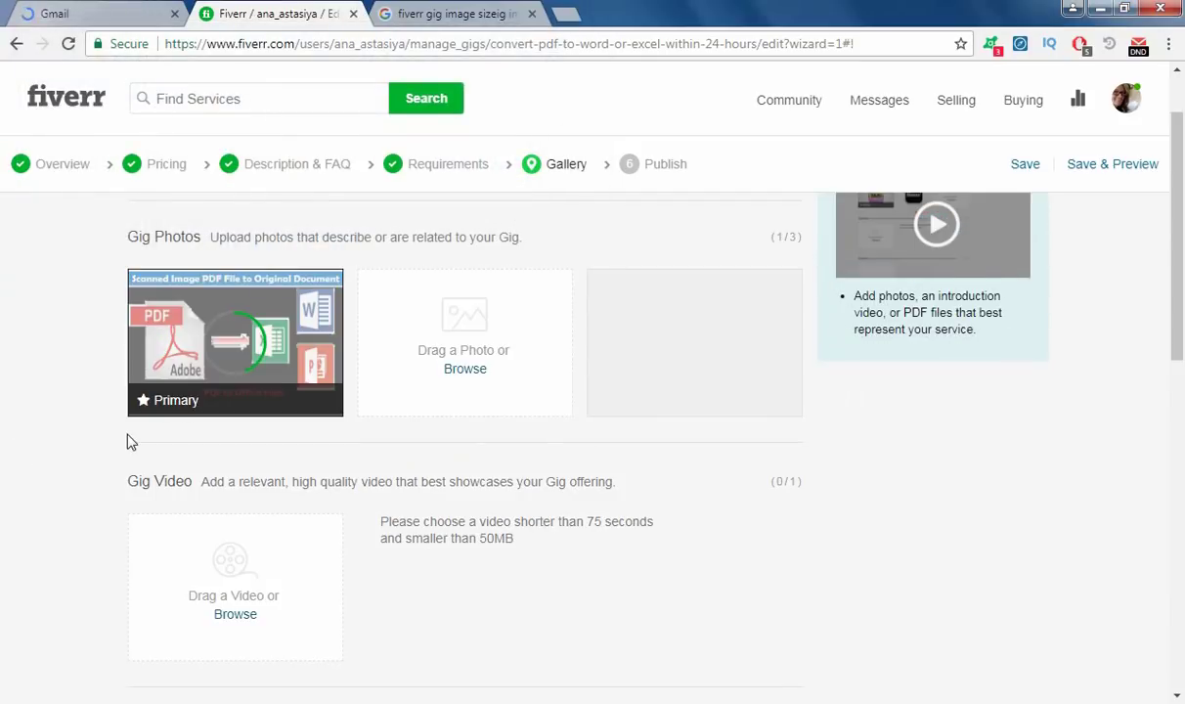
pyautogui.click(479, 377)
pyautogui.click(489, 172)
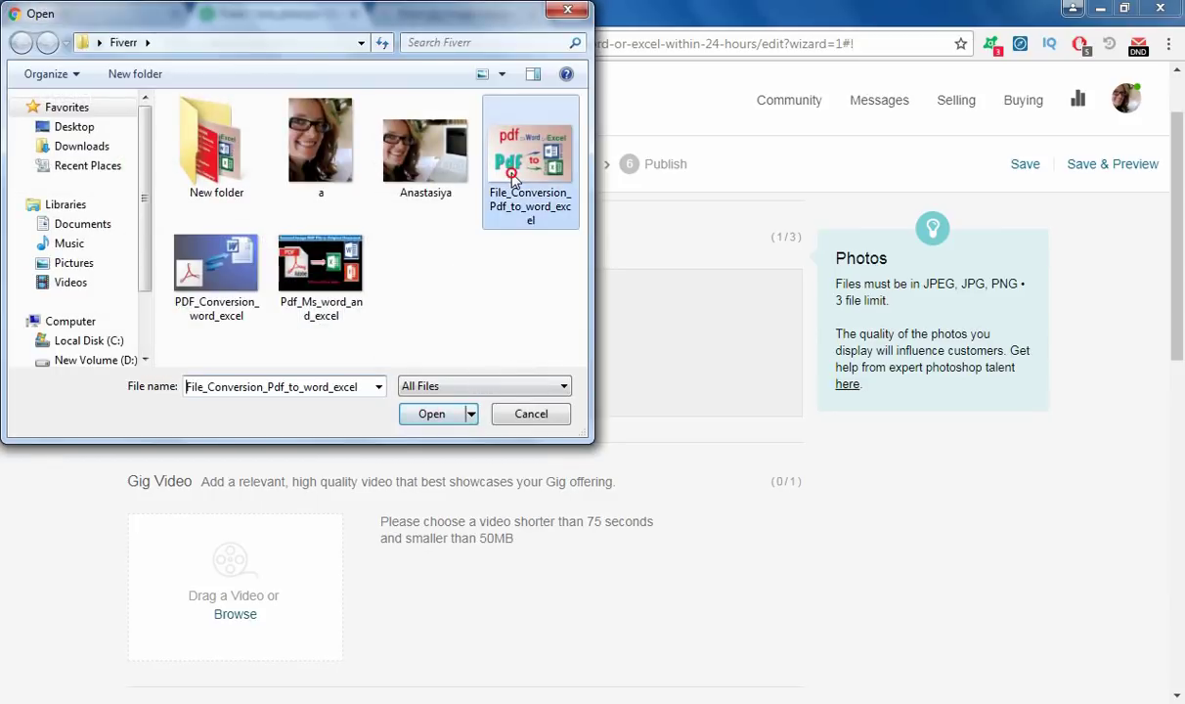
pyautogui.keyDown('ctrl'); pyautogui.click(217, 278); pyautogui.keyUp('ctrl')
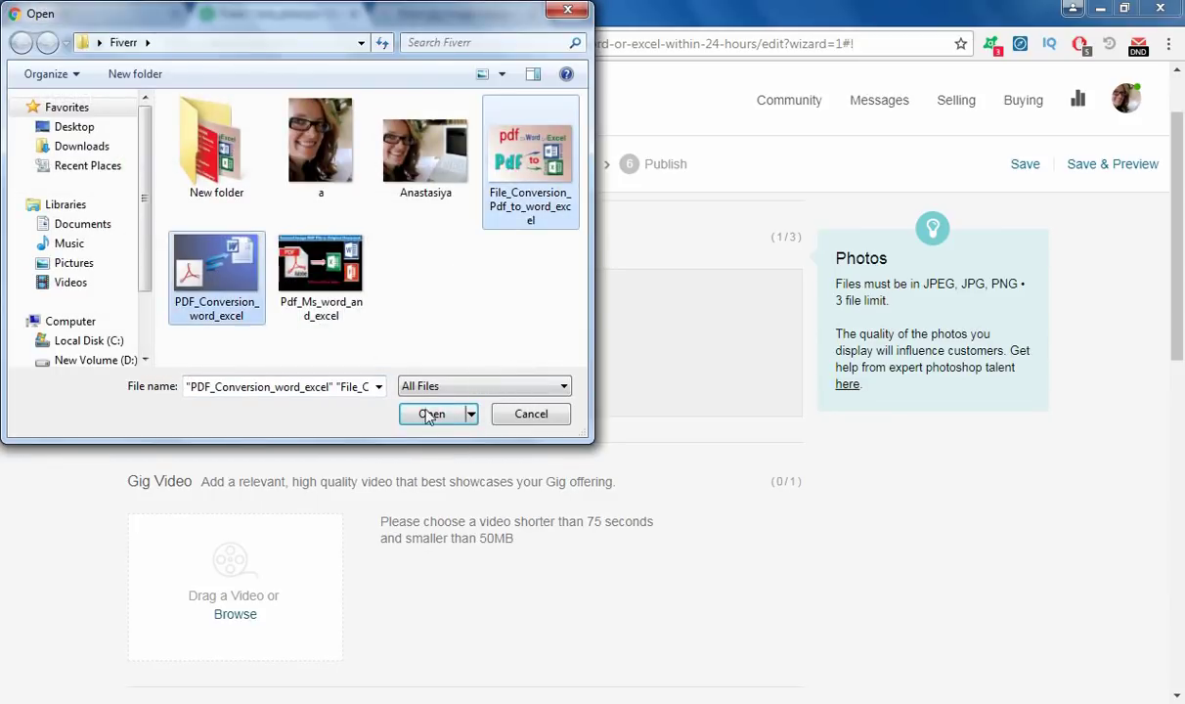
pyautogui.click(431, 413)
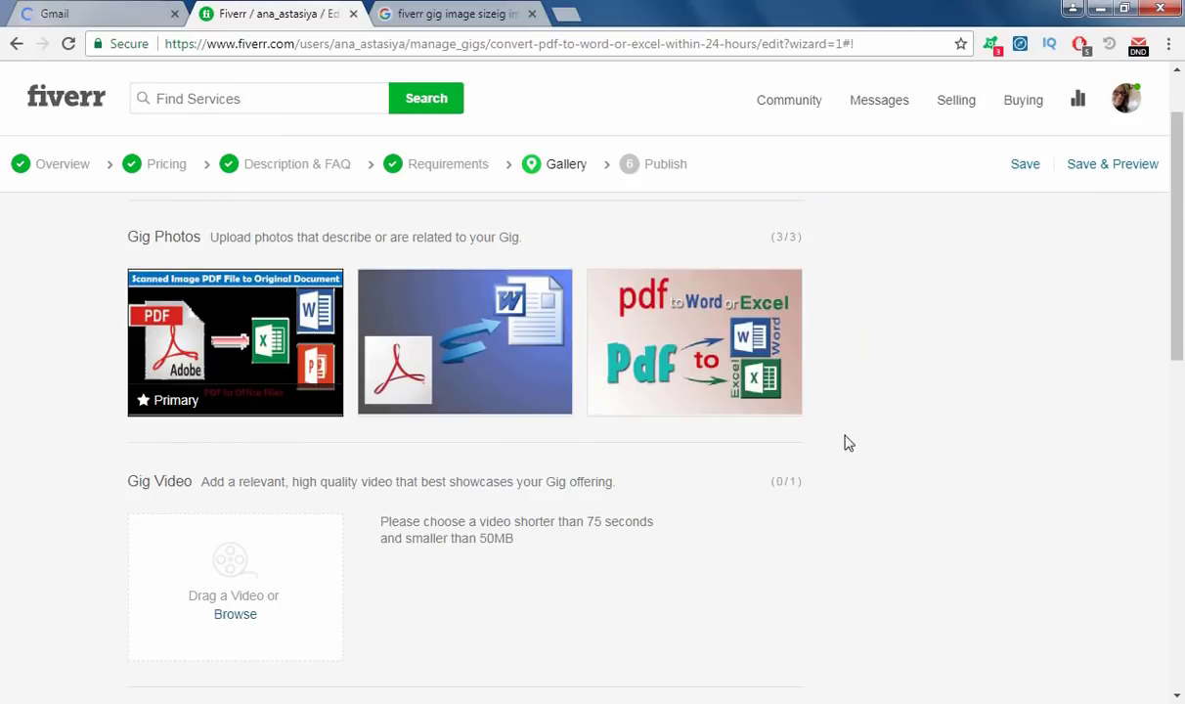
# Save the gallery without adding a video or PDF, and publish the gig.
pyautogui.moveTo(396, 383)
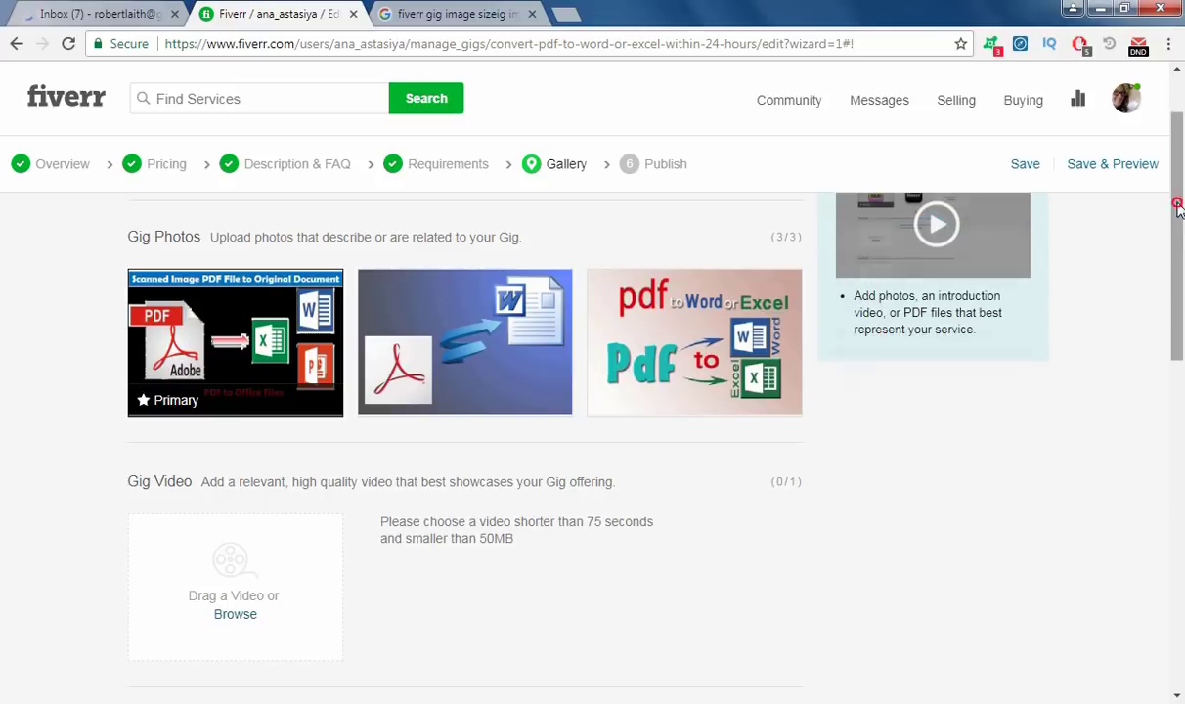
pyautogui.moveTo(1179, 312); pyautogui.dragTo(892, 484)
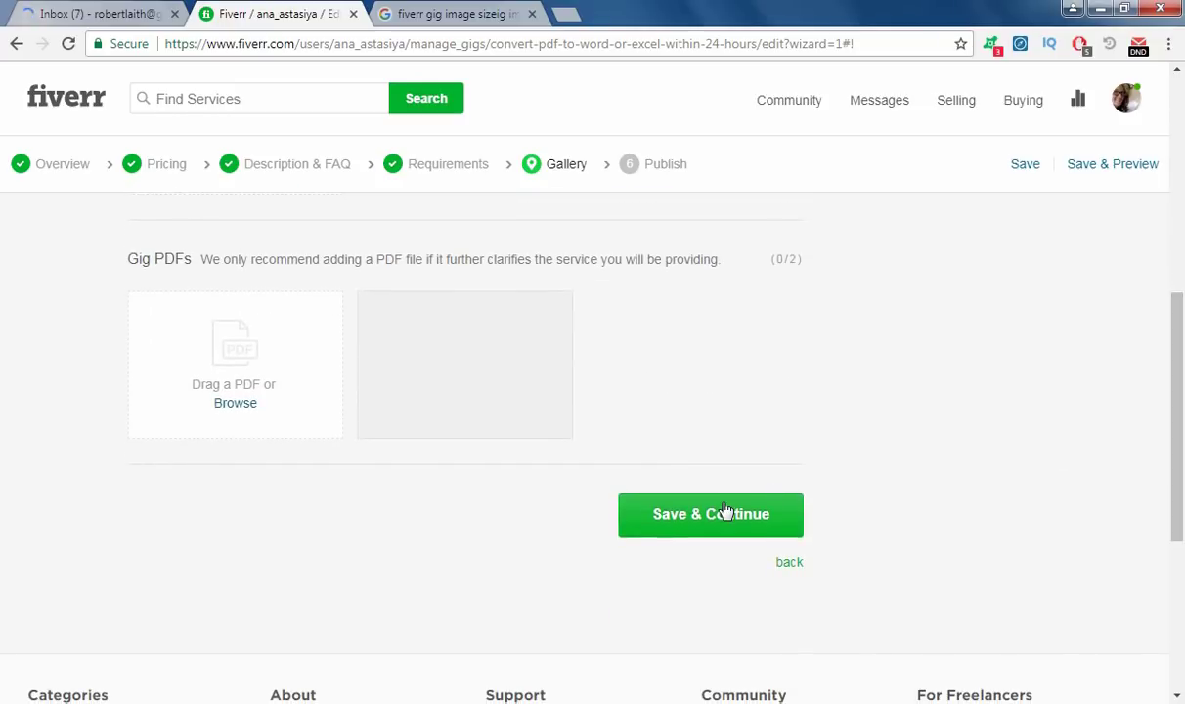
pyautogui.click(694, 510)
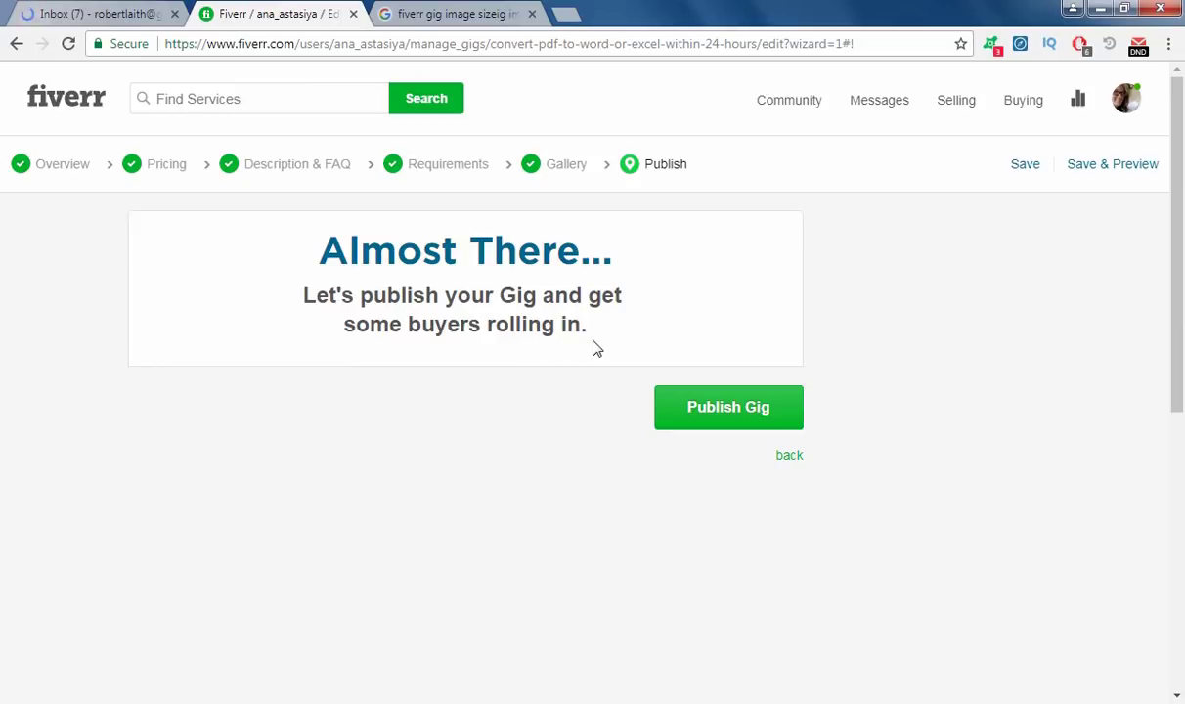
pyautogui.click(713, 416)
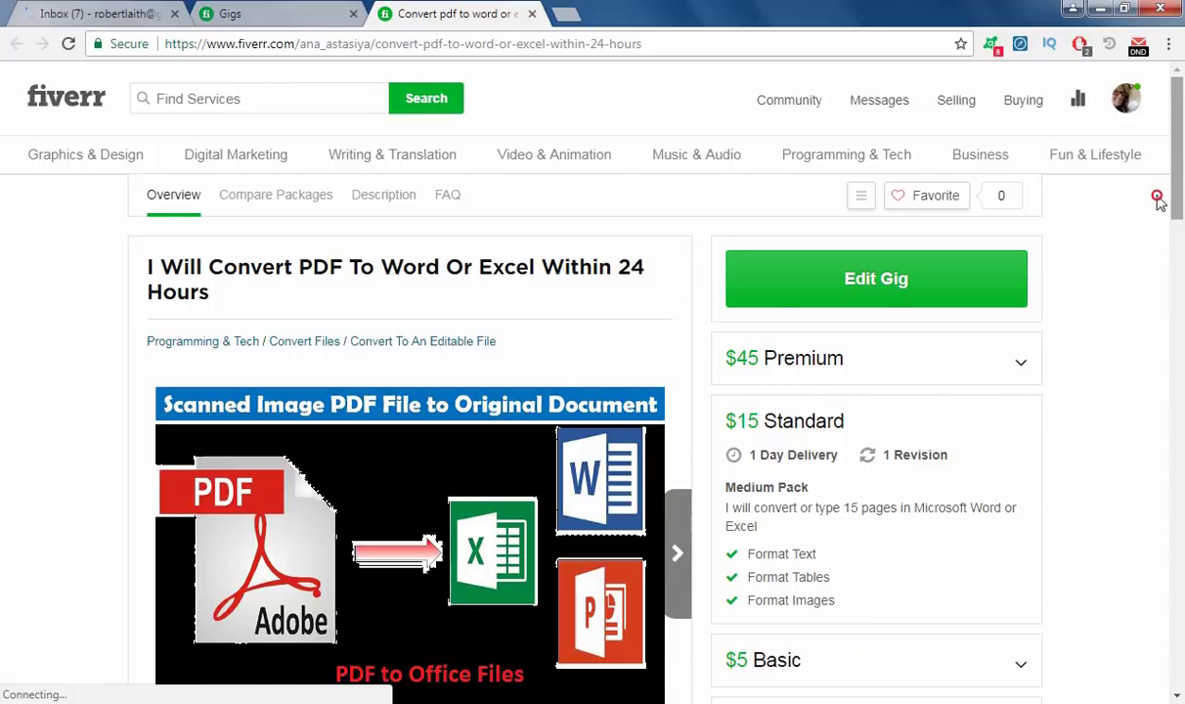
# Review the published gig page, examining its photos, package comparison, description, FAQ and tags.
pyautogui.moveTo(1172, 154); pyautogui.dragTo(1173, 223)
pyautogui.moveTo(1171, 273); pyautogui.dragTo(1177, 427)
pyautogui.moveTo(144, 267); pyautogui.dragTo(309, 583)
pyautogui.click(7, 432)
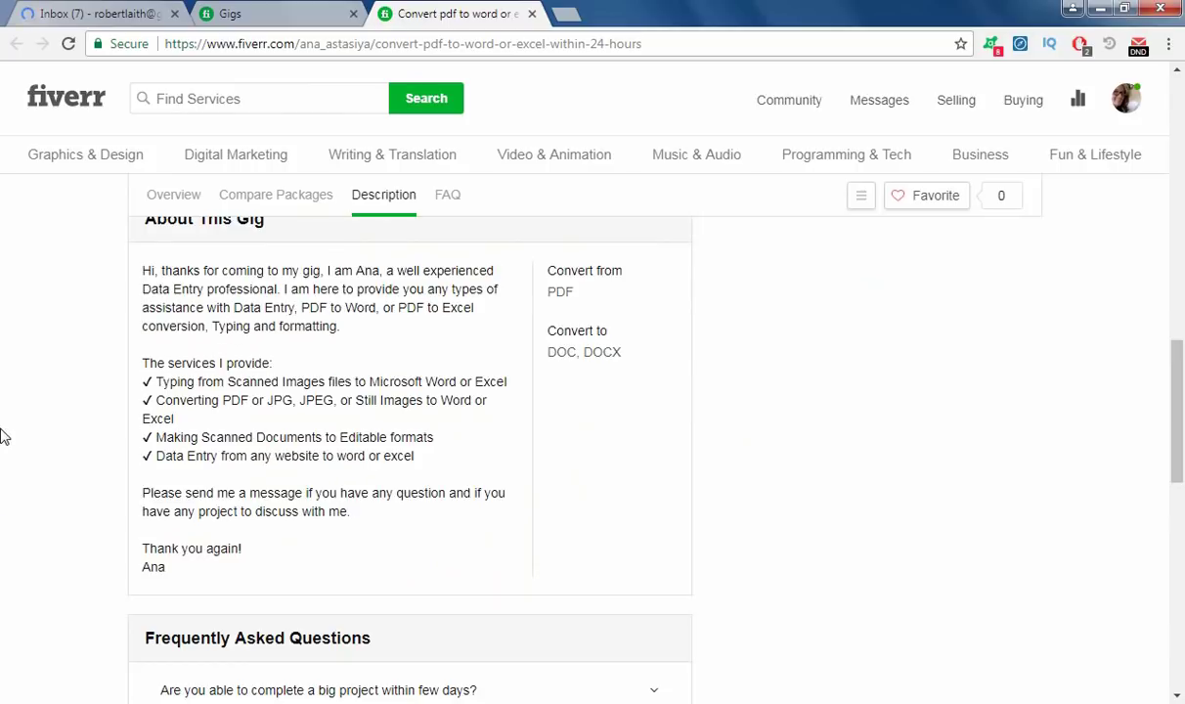
pyautogui.scroll(-3, 9, 425)
pyautogui.scroll(-2, 3, 391)
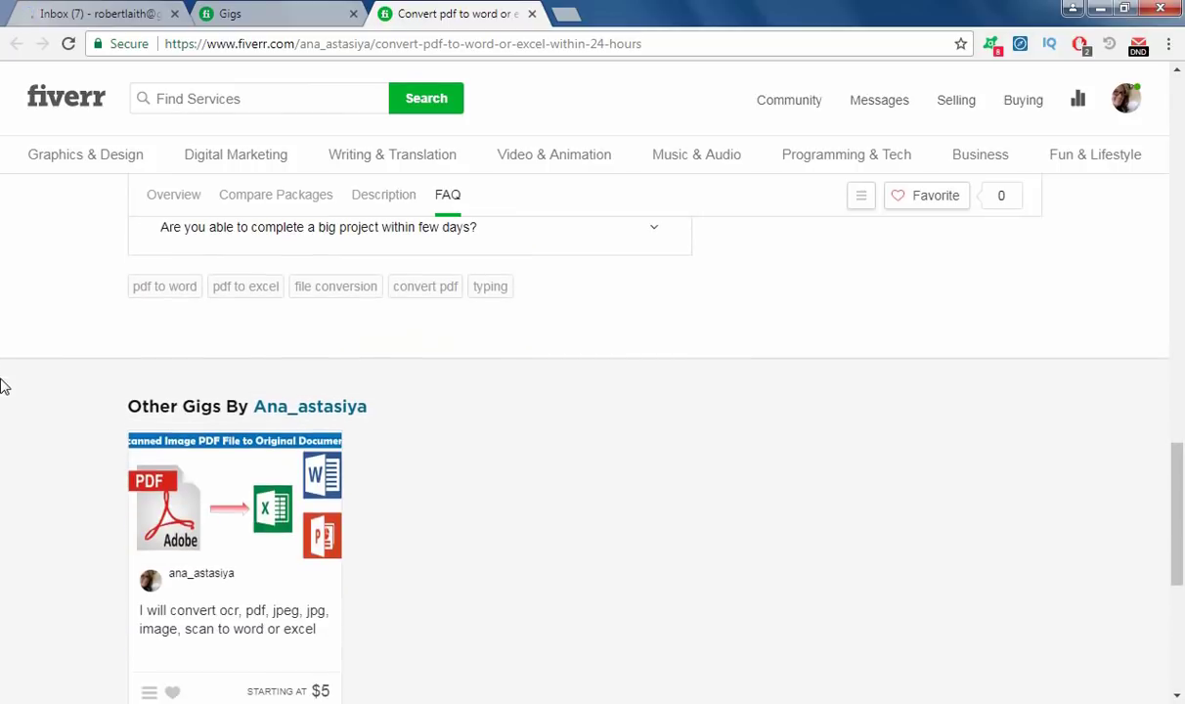
pyautogui.scroll(5, 3, 389)
pyautogui.scroll(7, 3, 386)
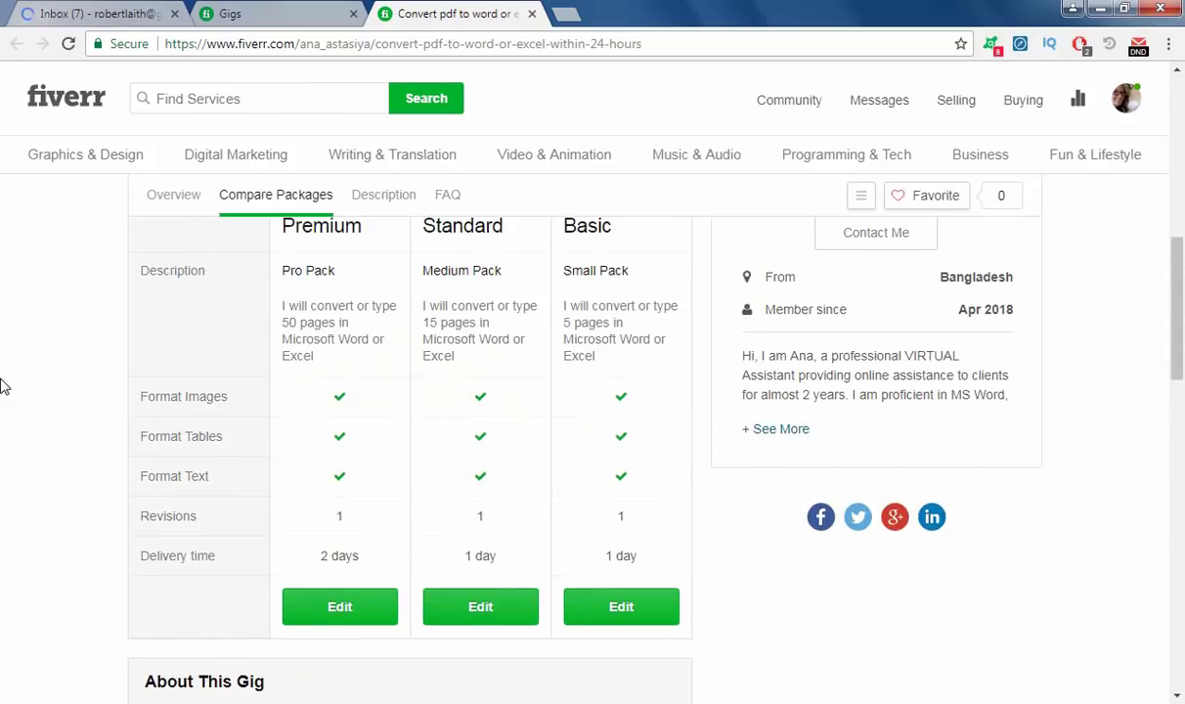
pyautogui.scroll(3, 3, 386)
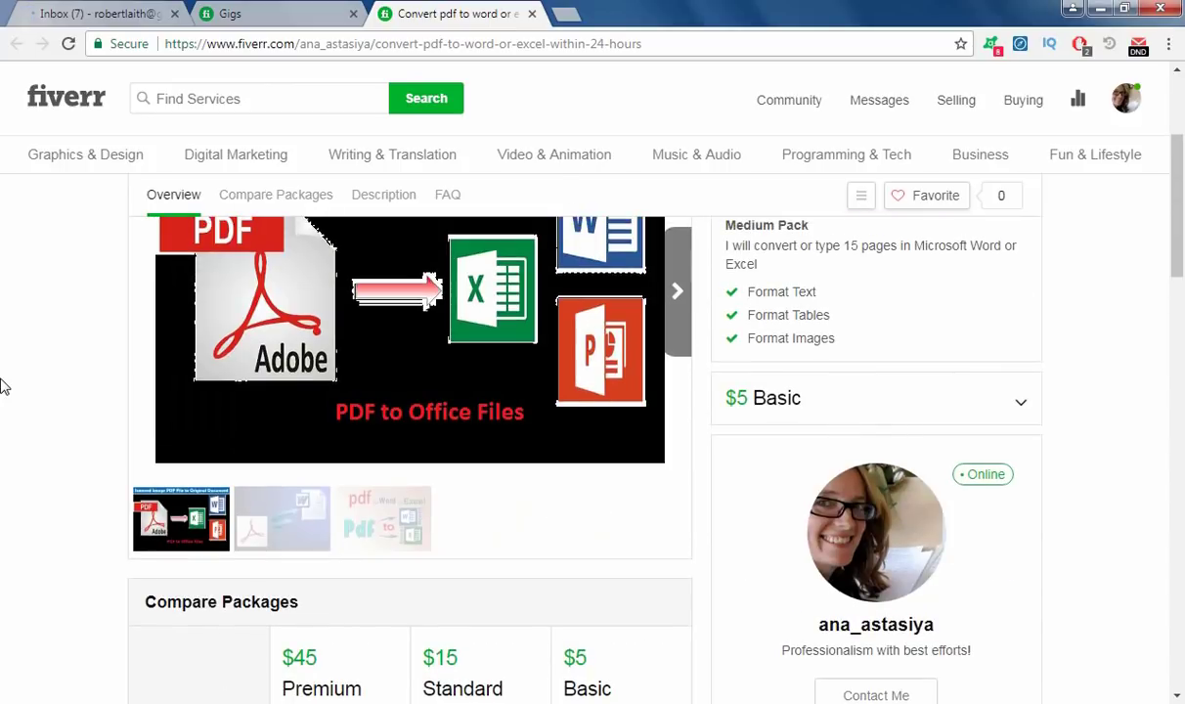
pyautogui.scroll(3, 3, 386)
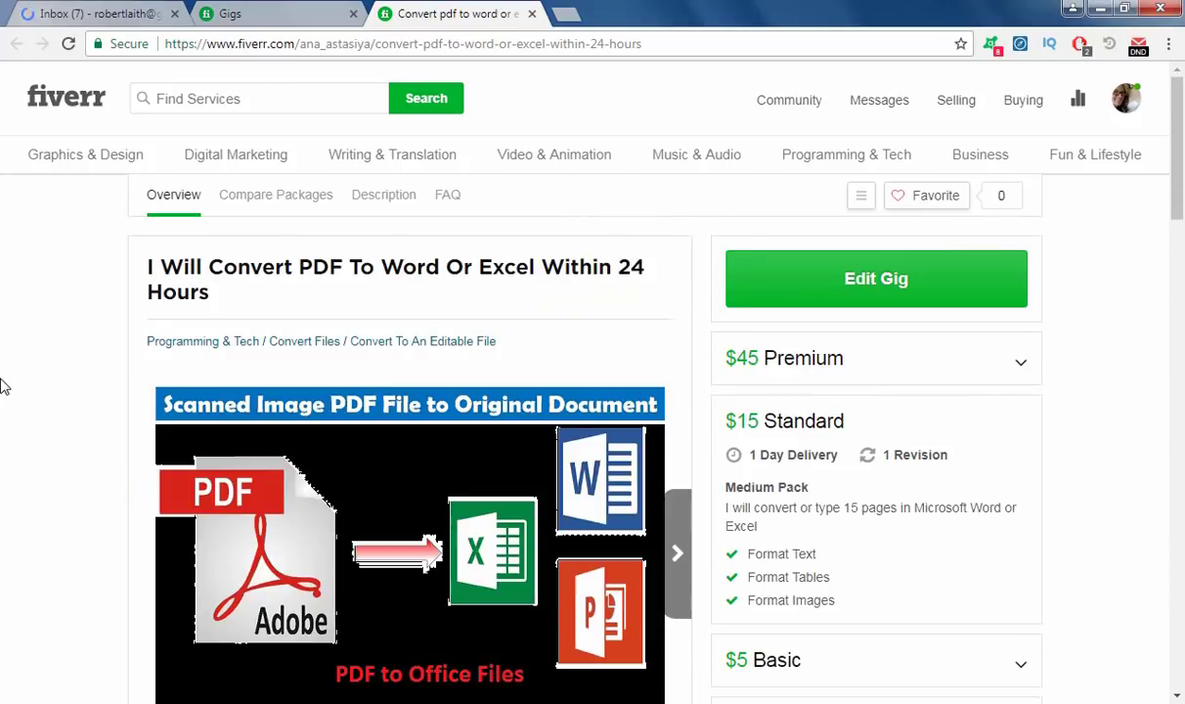